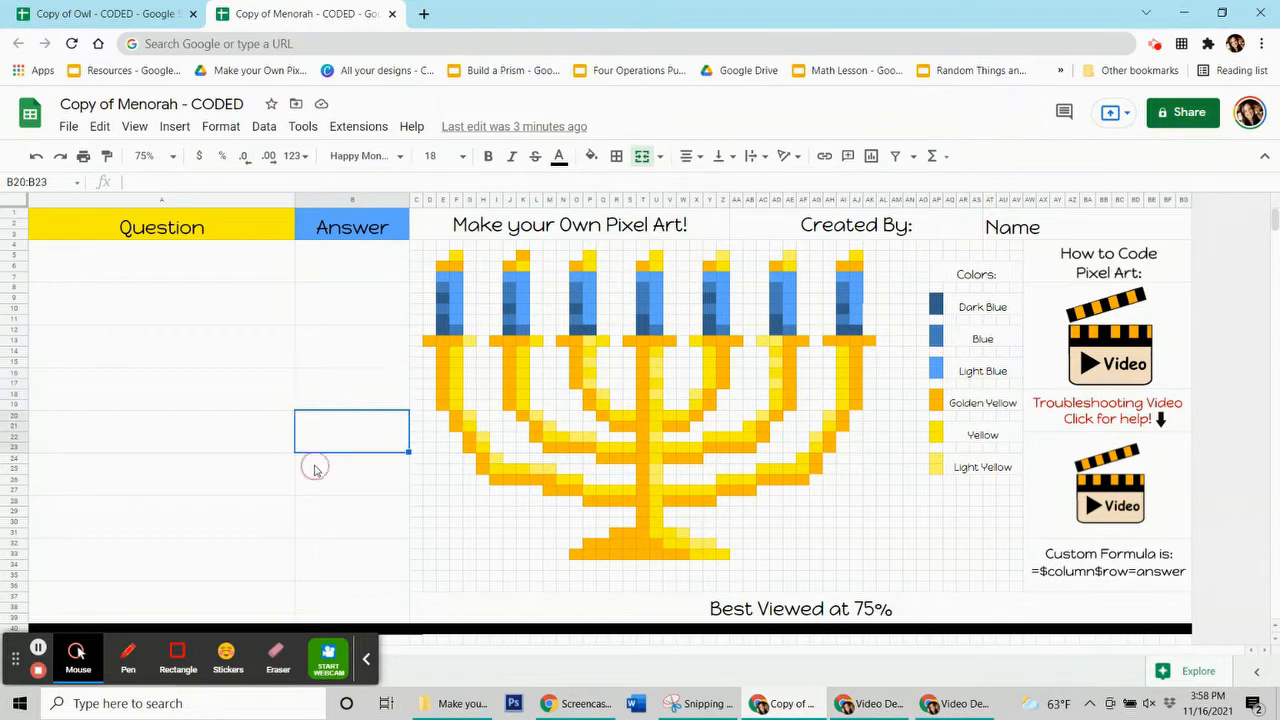
left_click(320, 523)
left_click(325, 595)
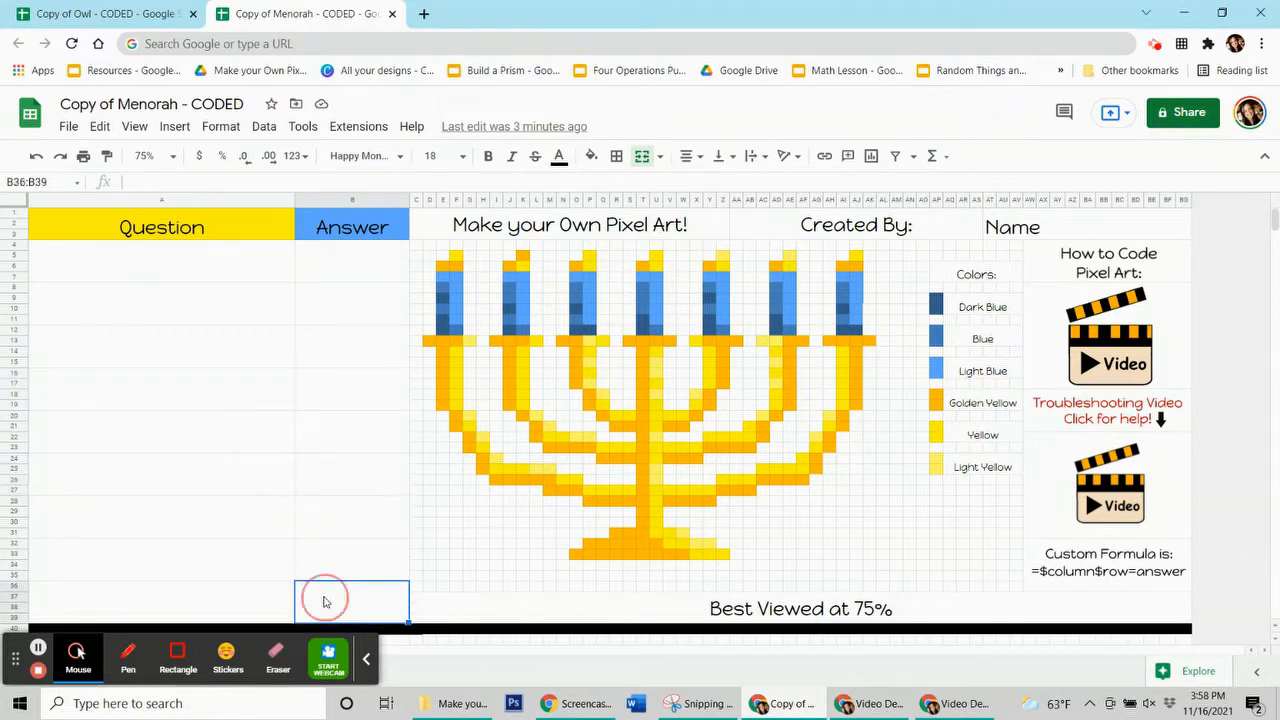
Switch to the Owl spreadsheet and answer its first four questions with 9, 10, Denver and Broncos
left_click(37, 650)
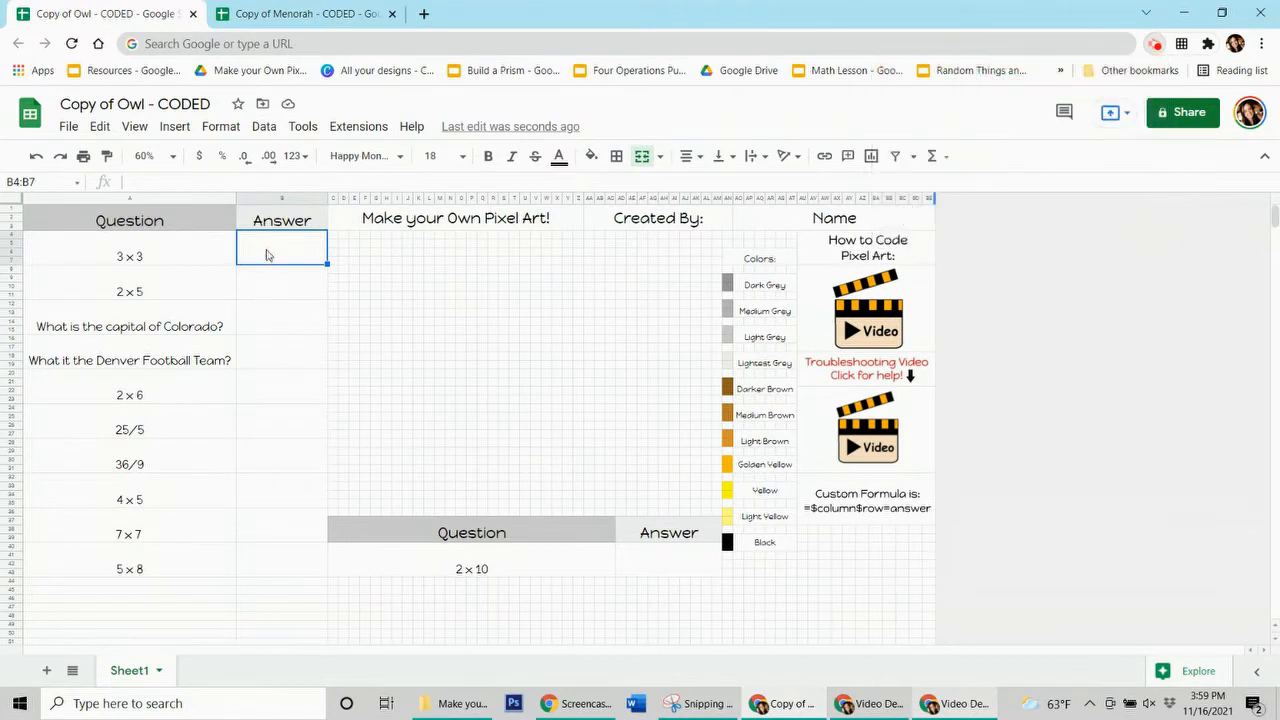
type("9")
key("Return")
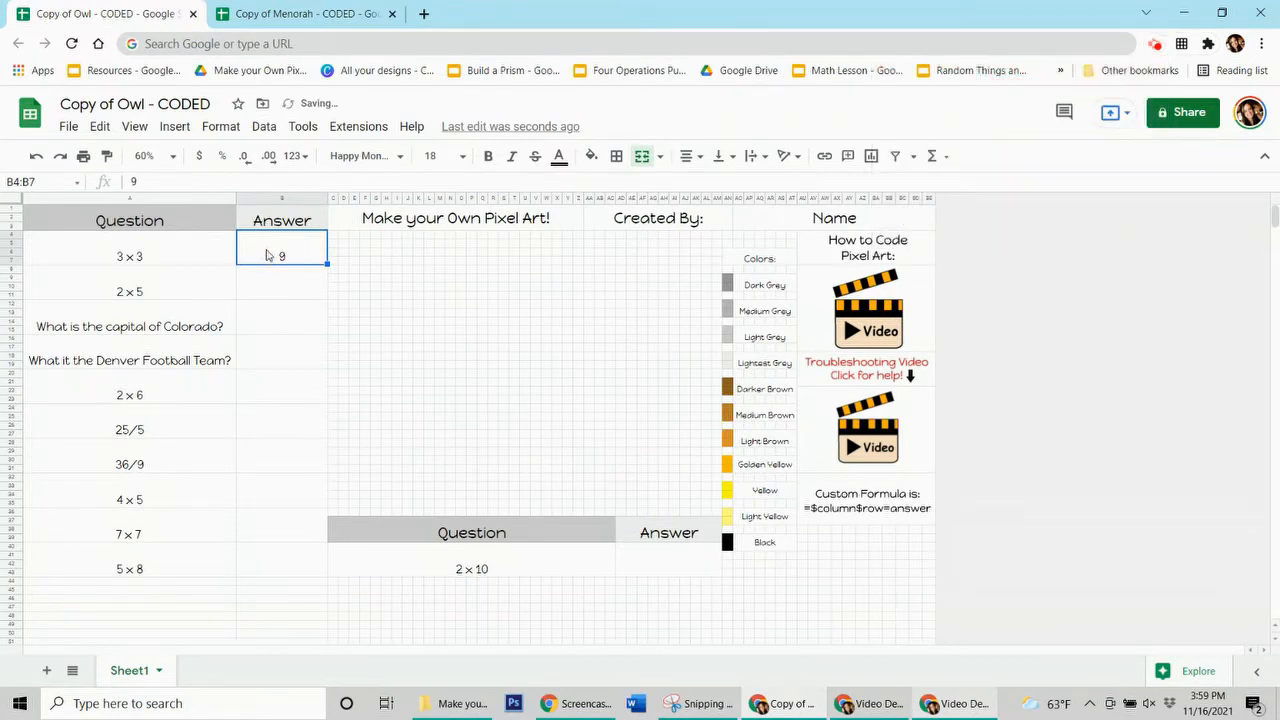
type("10")
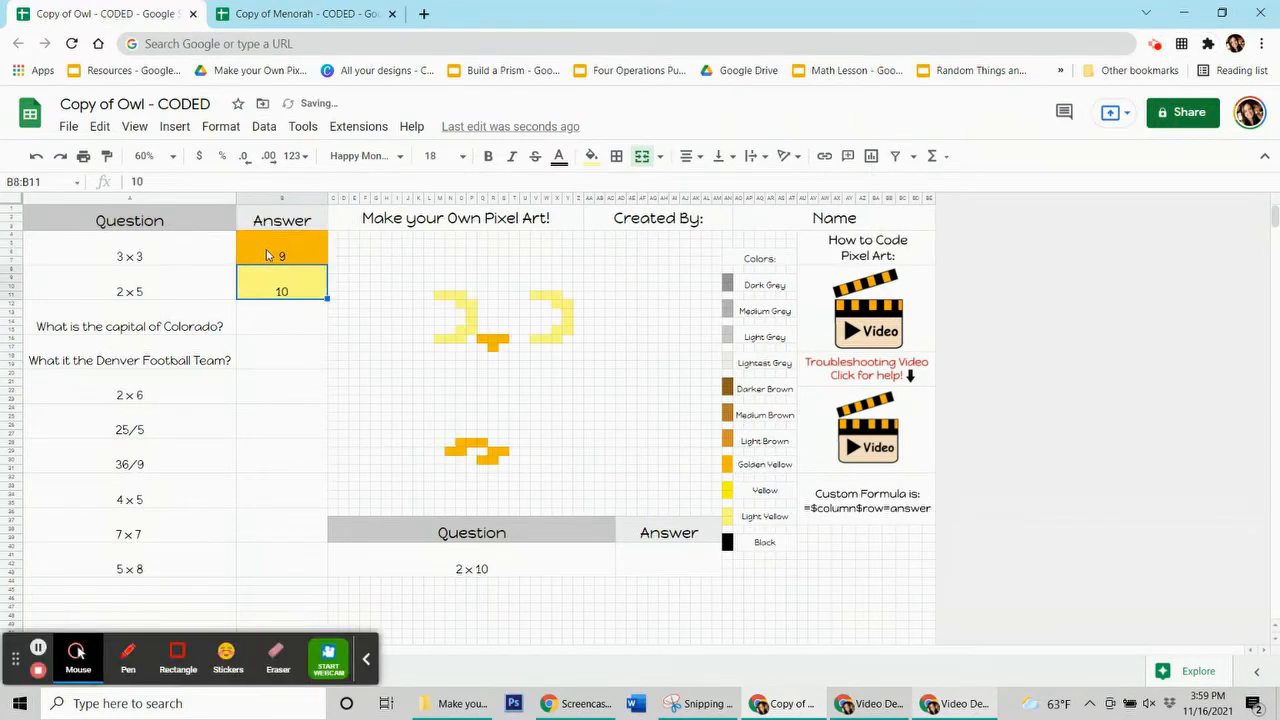
key("Return")
type("Denver")
key("Return")
type("Broncos")
key("Return")
Answer the remaining Owl questions with 12, 5, 4, 20, 49 and 40, plus 20 for 2 x 10
type("12")
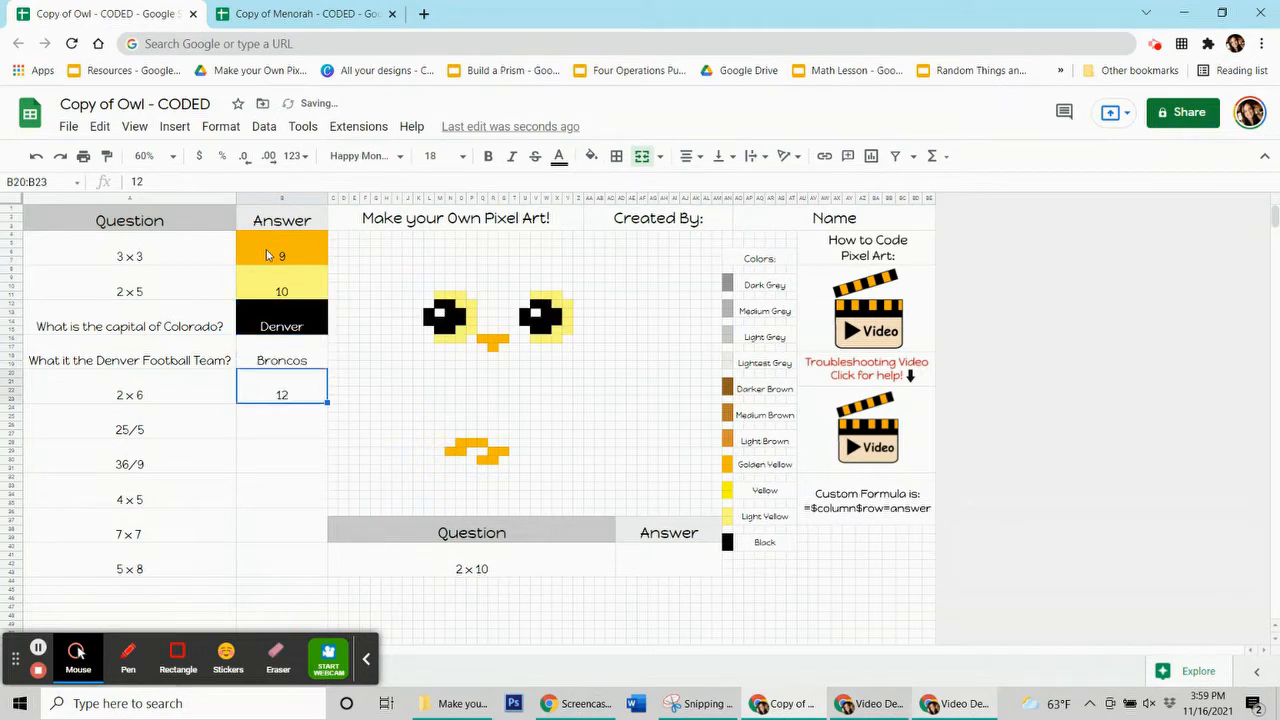
key("Return")
type("5")
key("Return")
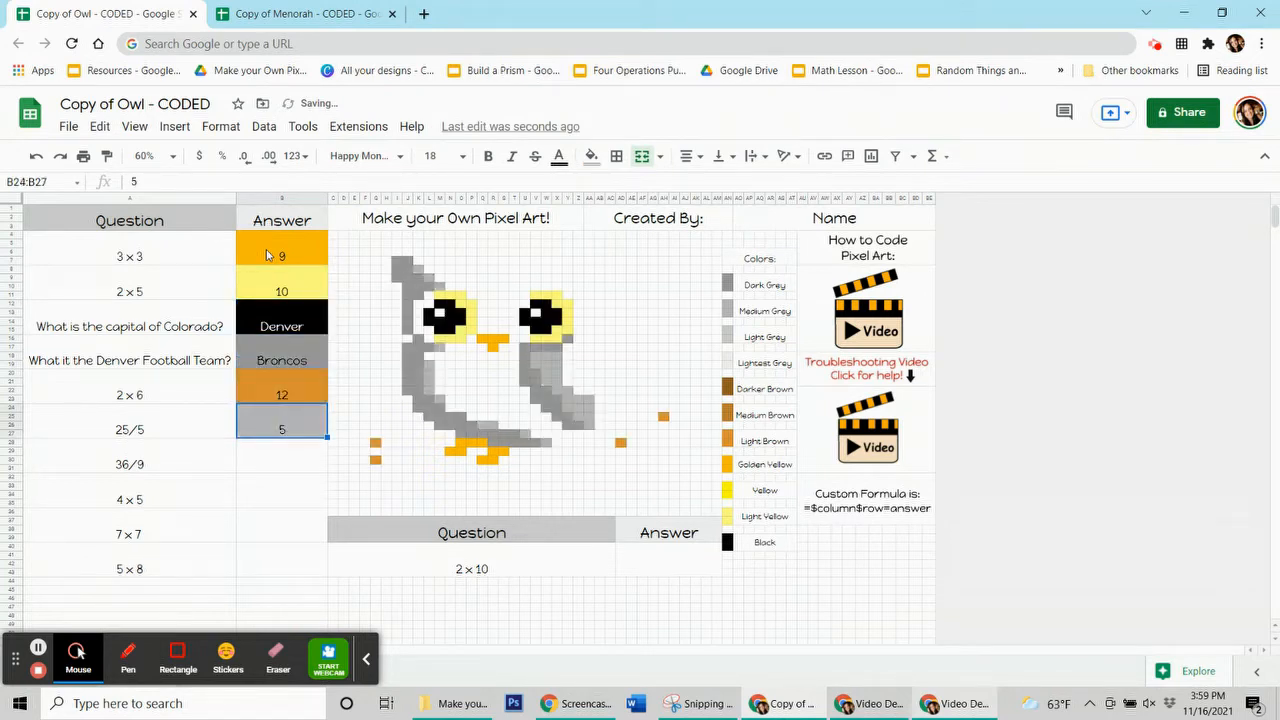
type("4")
key("Return")
type("20")
key("Return")
type("49")
key("Return")
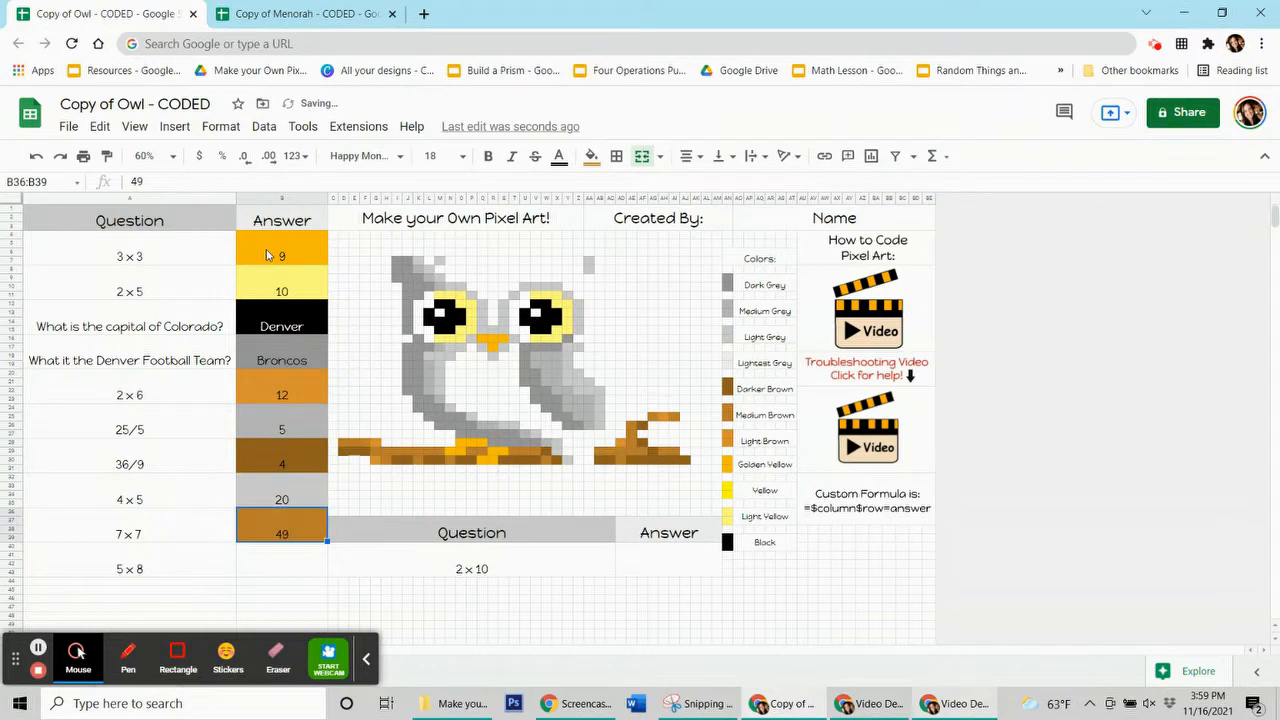
type("40")
key("ctrl+y")
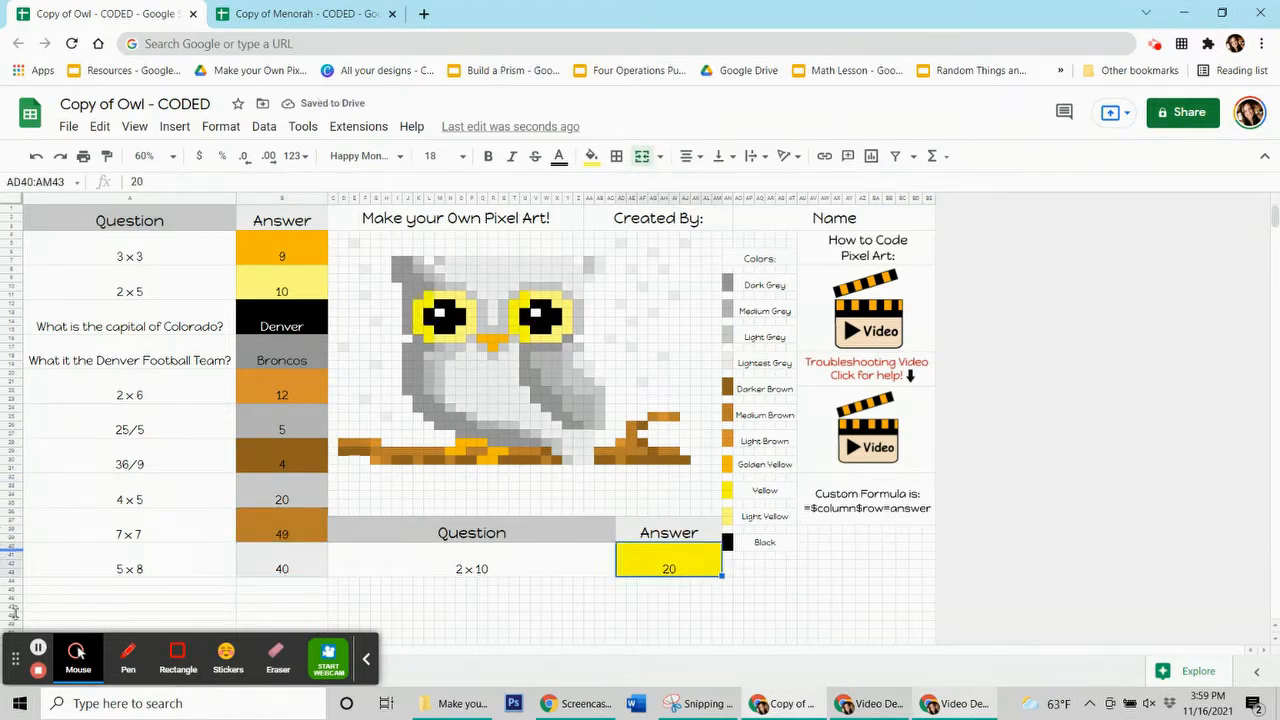
Close the Owl spreadsheet and look over the empty Question and Answer cells of the Menorah spreadsheet
key("ctrl+w")
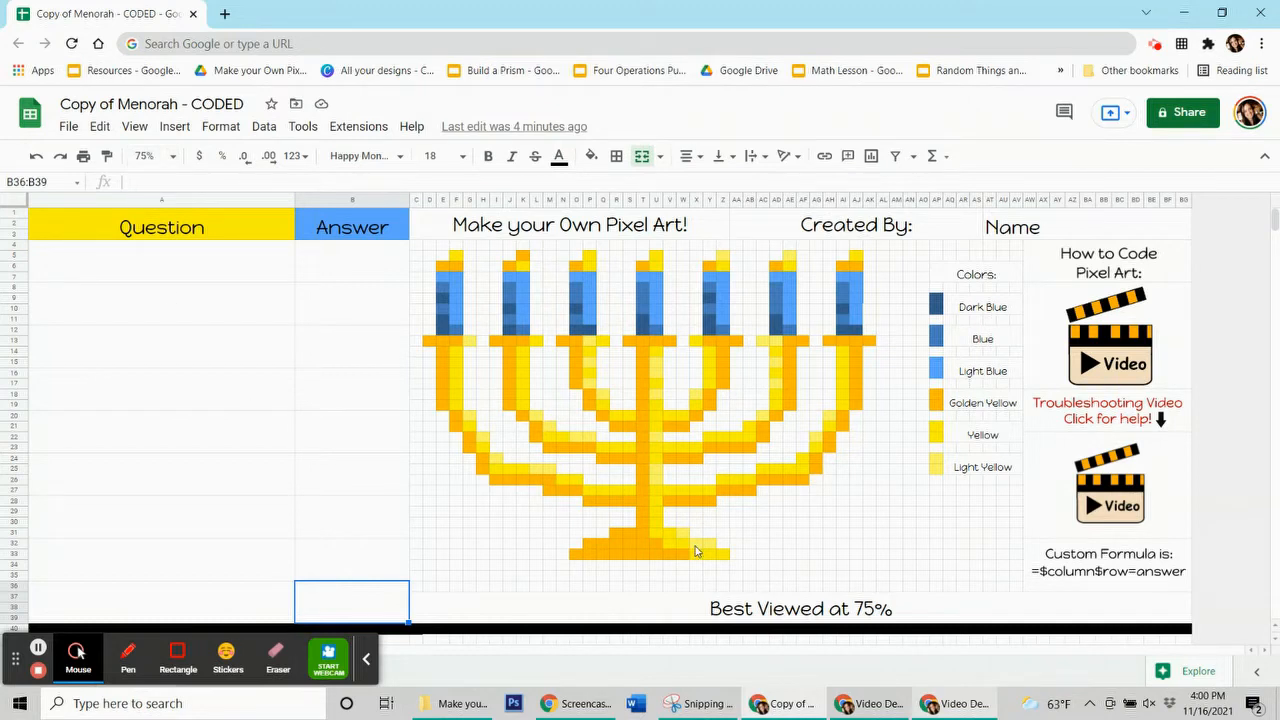
left_click(147, 278)
left_click(372, 269)
left_click(122, 274)
left_click(137, 317)
left_click(334, 303)
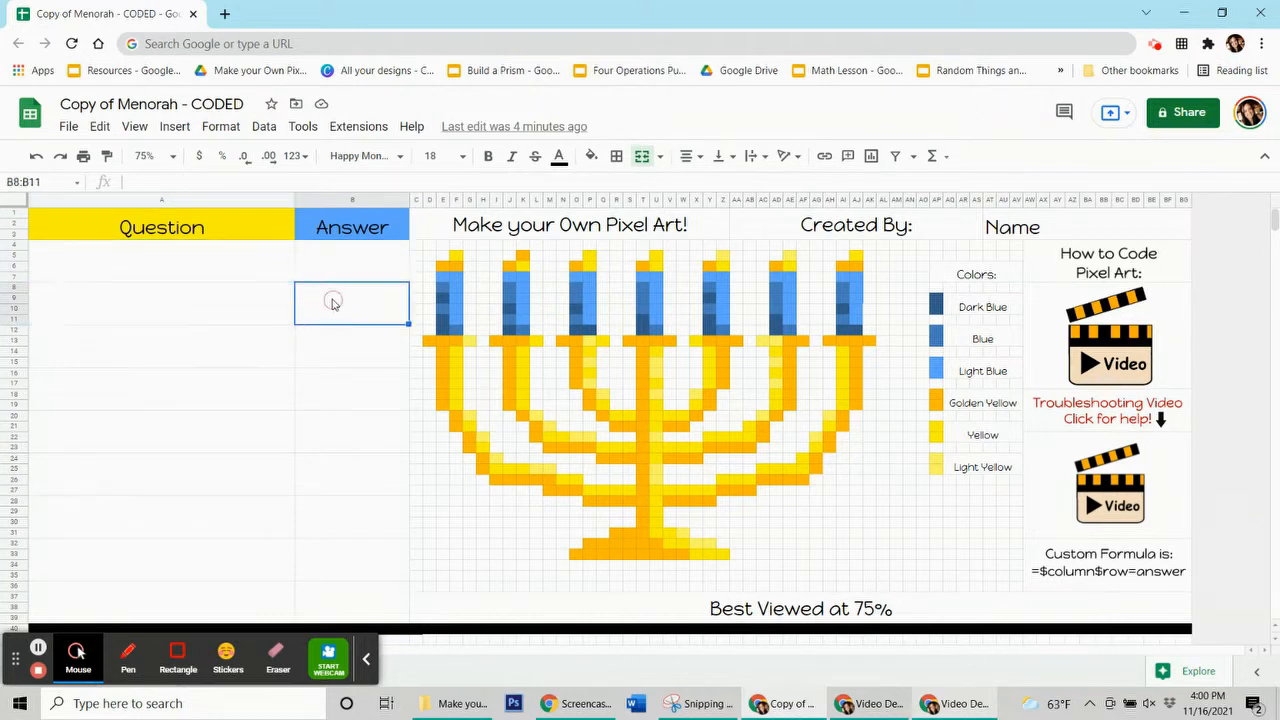
Fill the Menorah Question column from A4 down with the Owl sheet's questions, starting with 3 x 3 and including 7 x 7
left_click(172, 258)
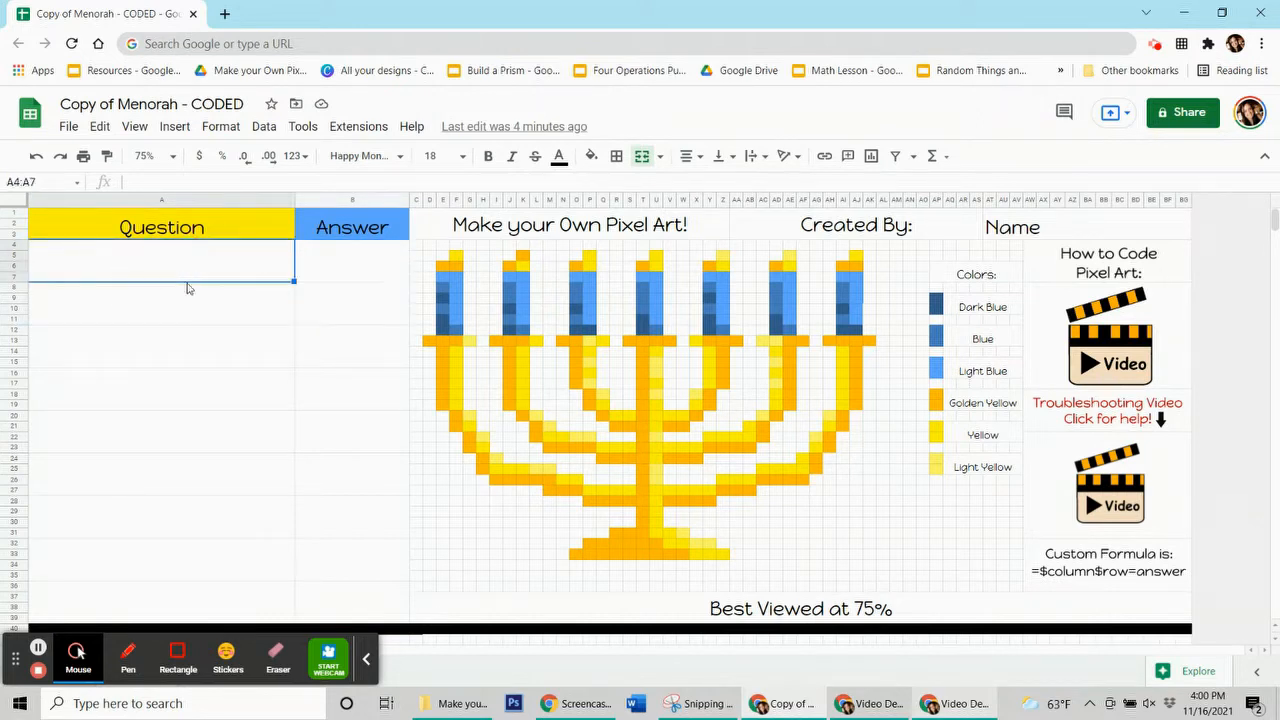
left_click(38, 649)
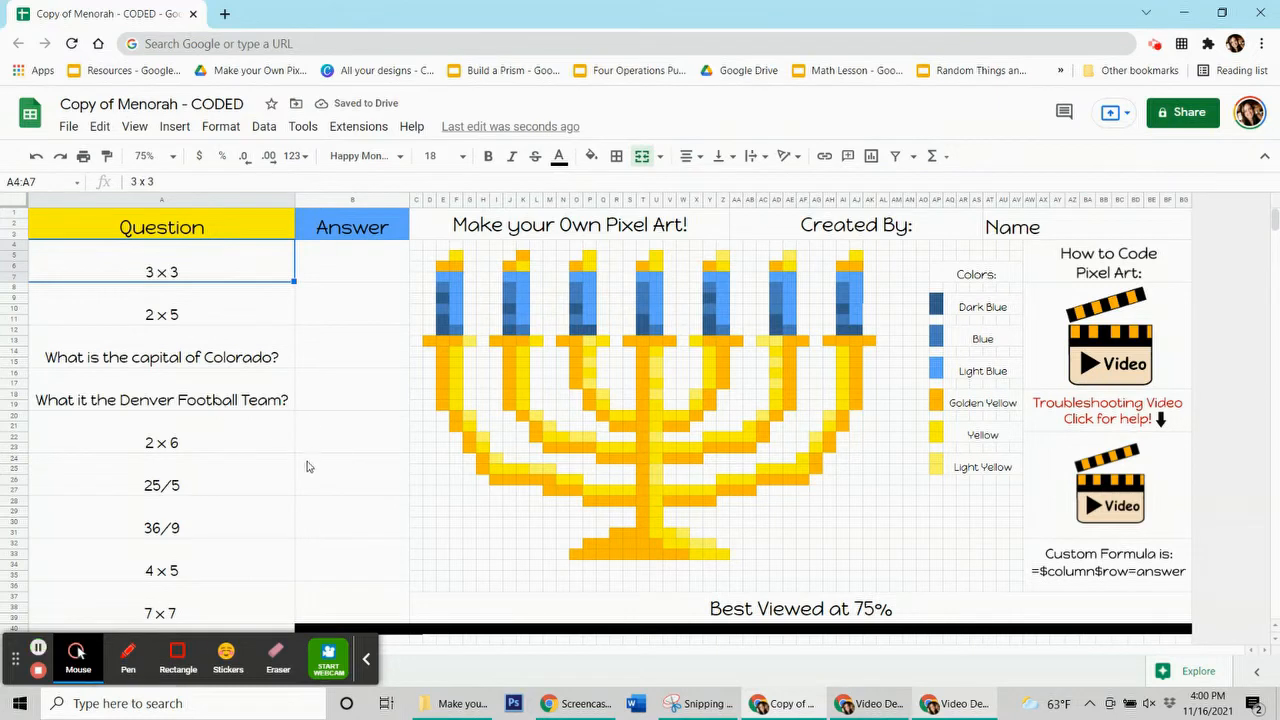
Enter the answers 9, 10, Denver and Broncos beside the first four Menorah questions
left_click(360, 267)
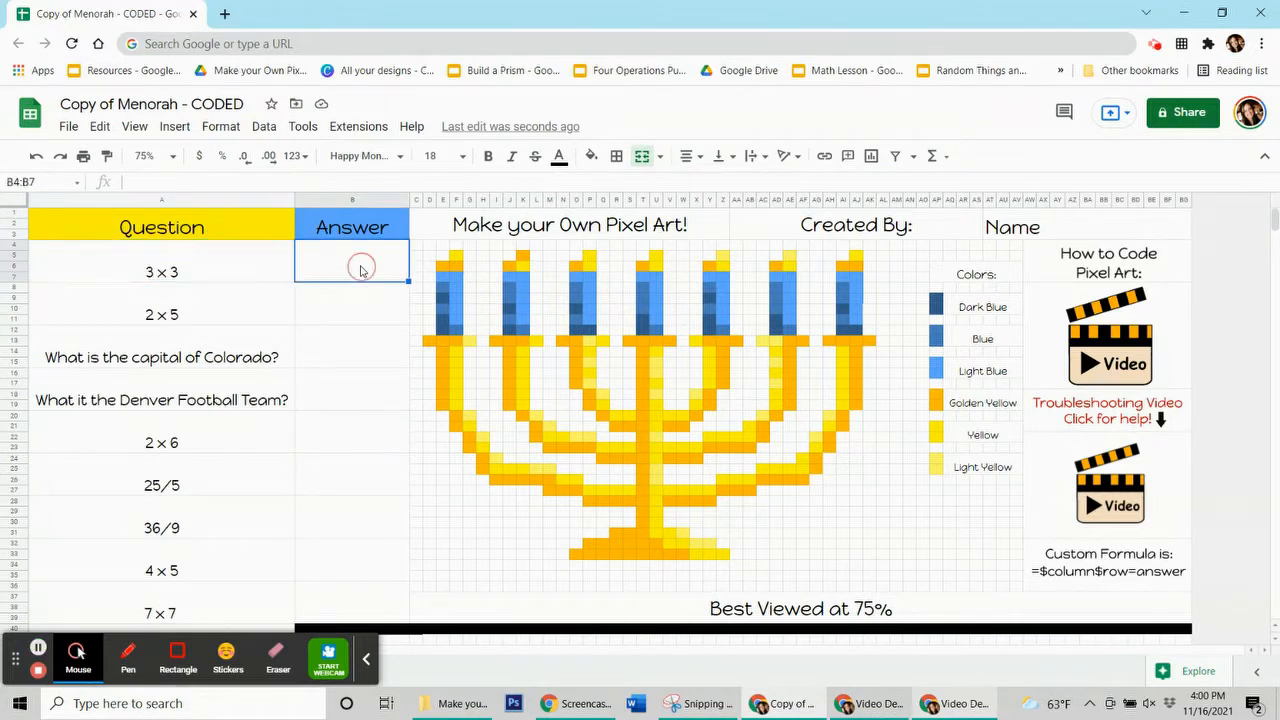
type("9")
left_click(349, 316)
type("10")
left_click(352, 360)
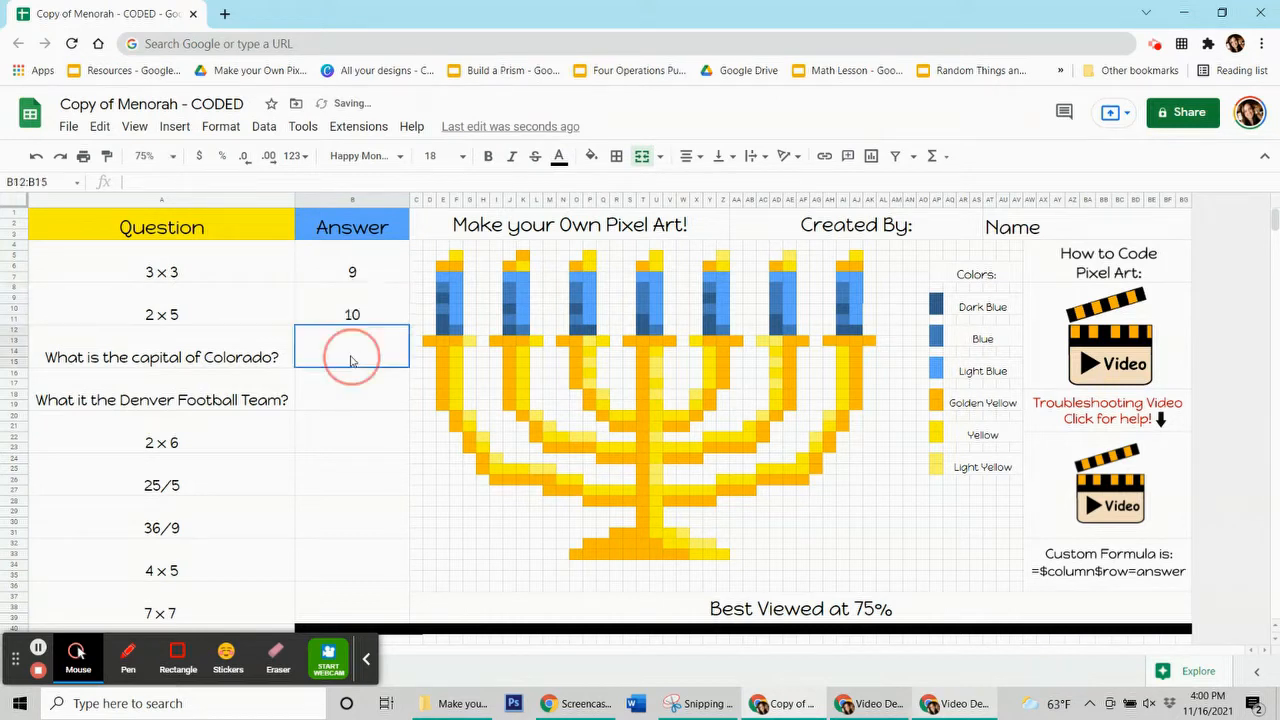
type("Denver")
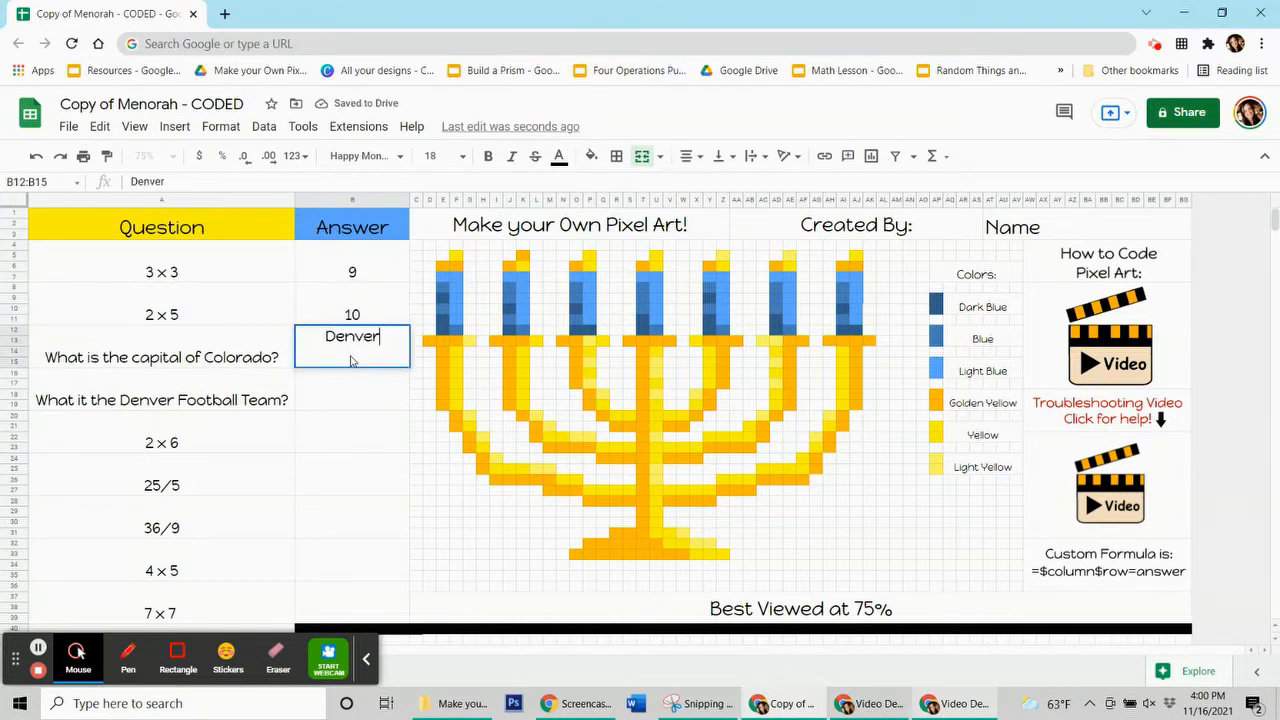
left_click(361, 403)
type("Bronco")
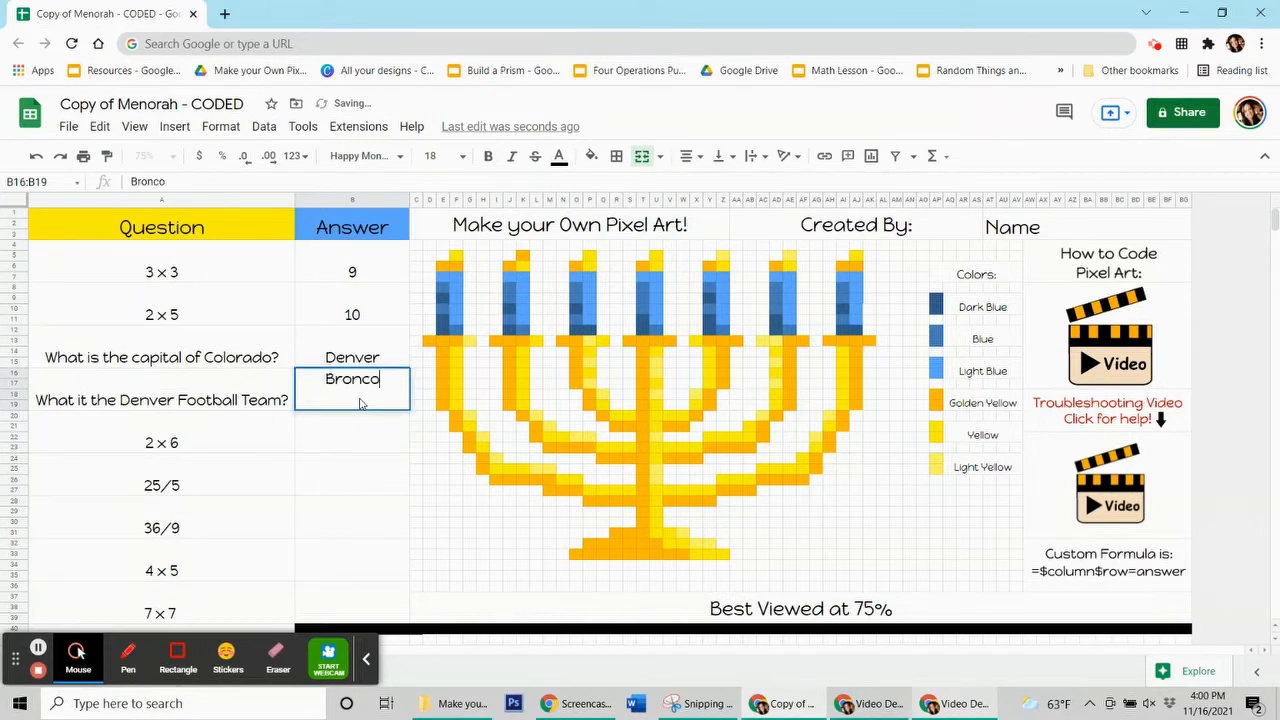
type("s")
key("Return")
Enter the answers 12, 5, 4, 20 and 49 beside the questions 2 x 6 through 7 x 7
type("12")
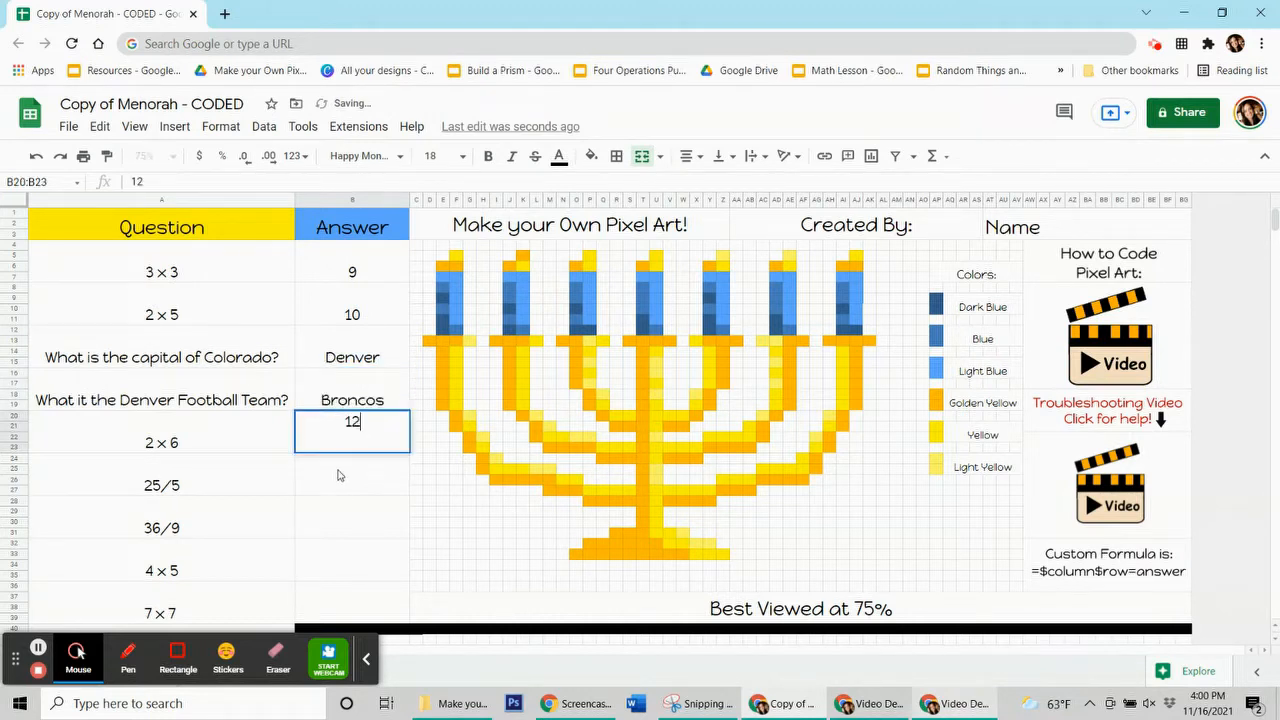
key("Return")
type("5")
left_click(343, 526)
type("4")
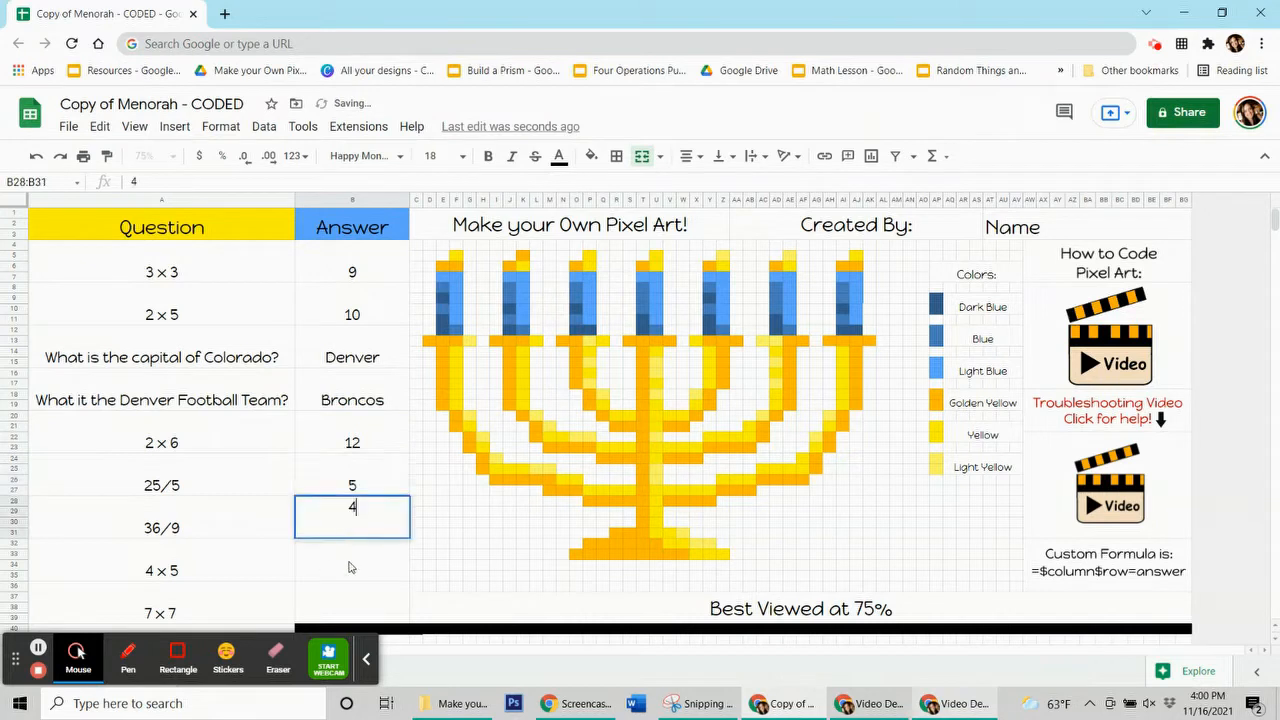
left_click(350, 577)
type("20")
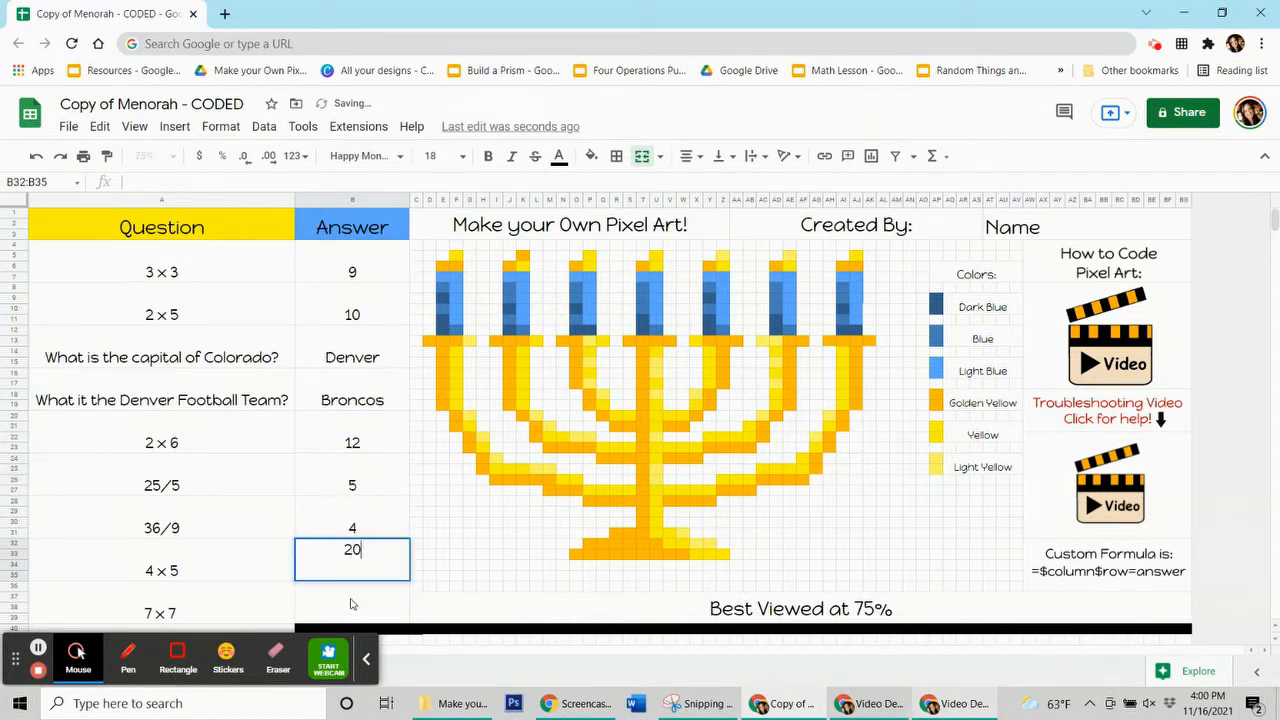
left_click(350, 603)
type("49")
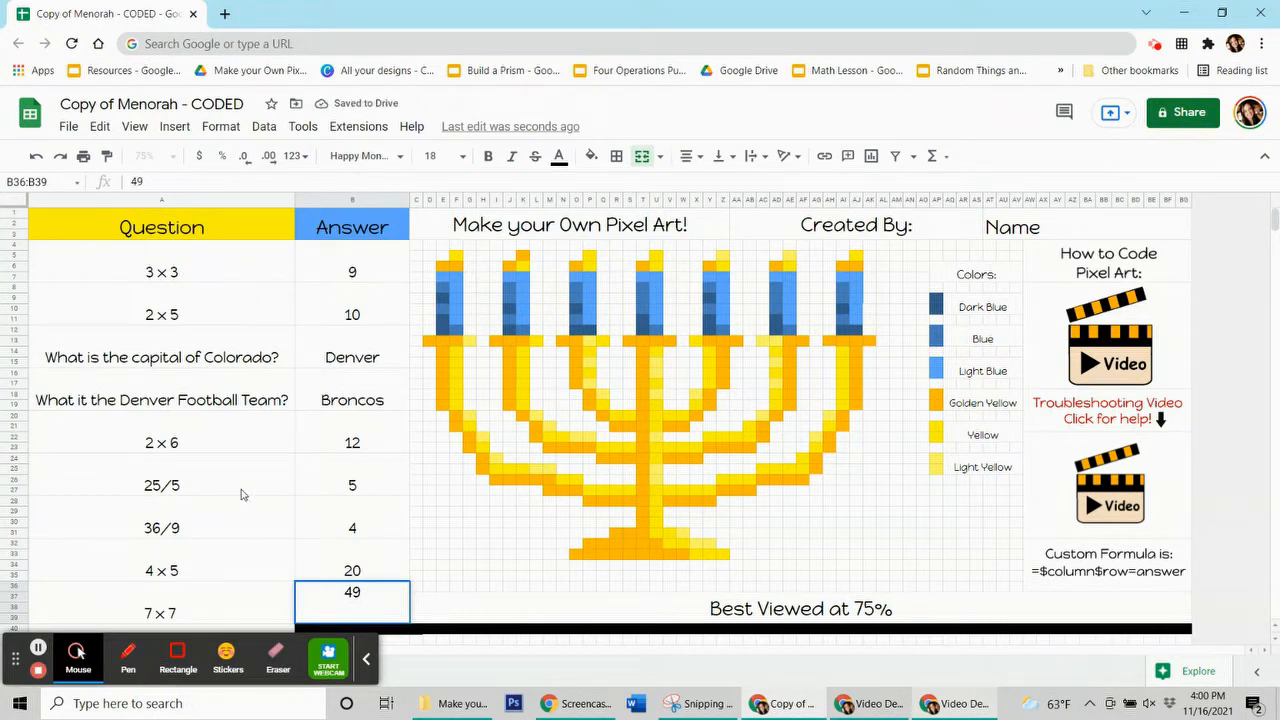
left_click(253, 288)
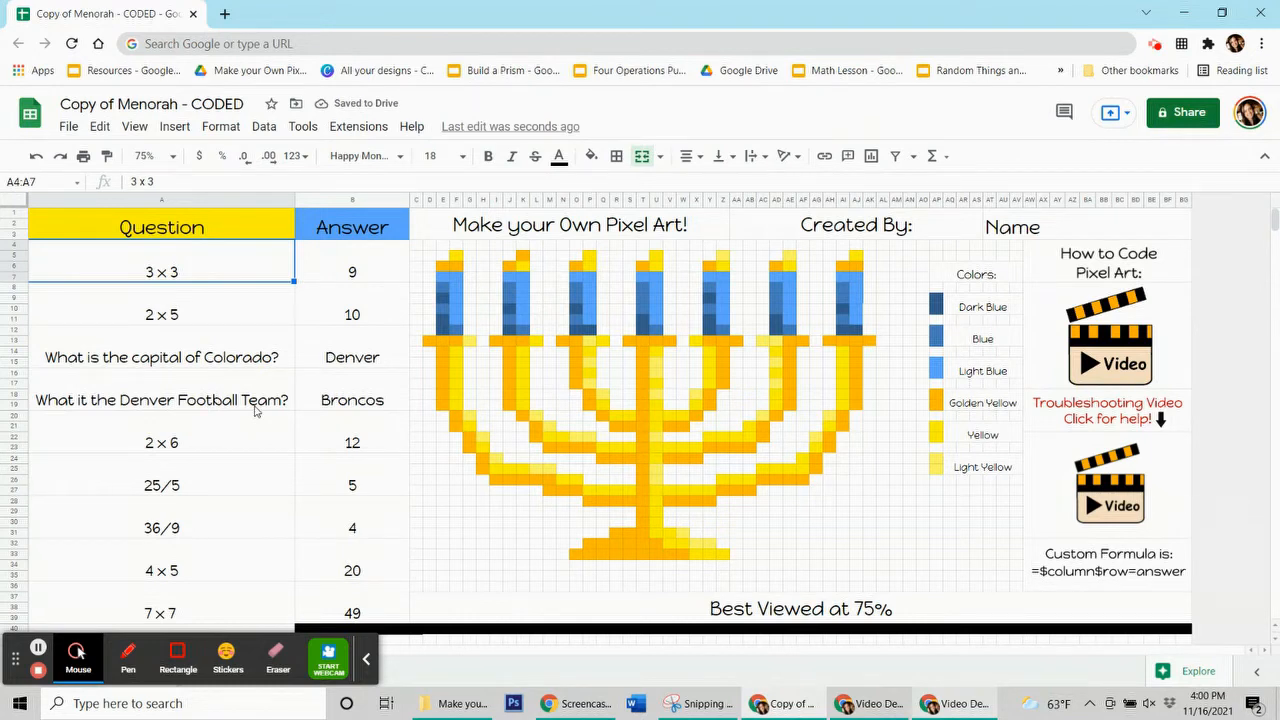
Review the first five answers in the Answer column against their questions
left_click(349, 262)
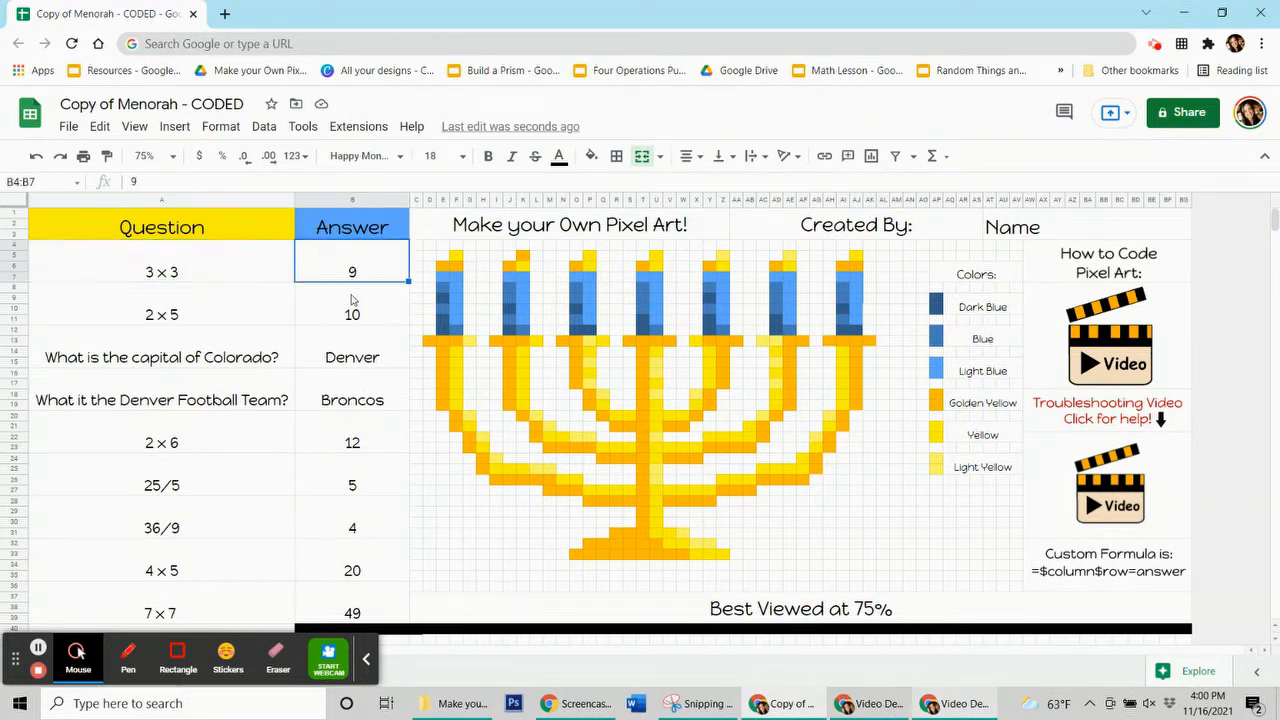
left_click(362, 318)
left_click(367, 339)
left_click(368, 392)
left_click(369, 430)
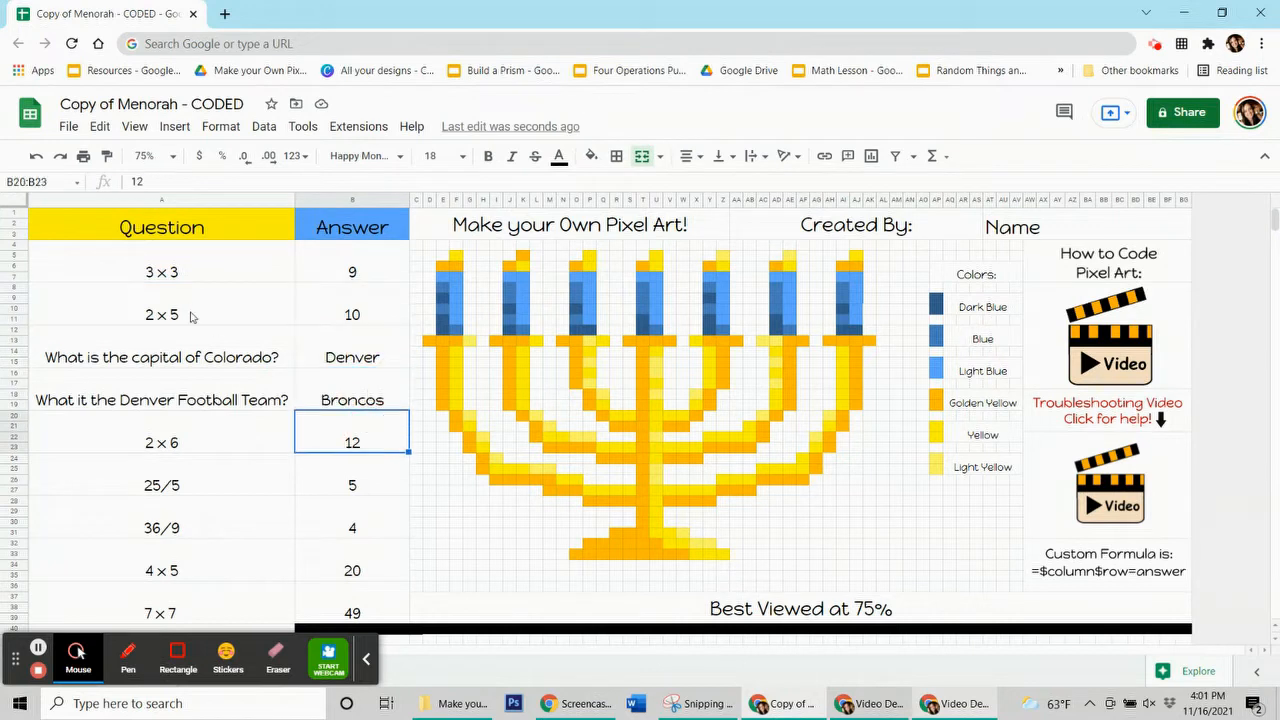
left_click_drag(198, 271, 157, 257)
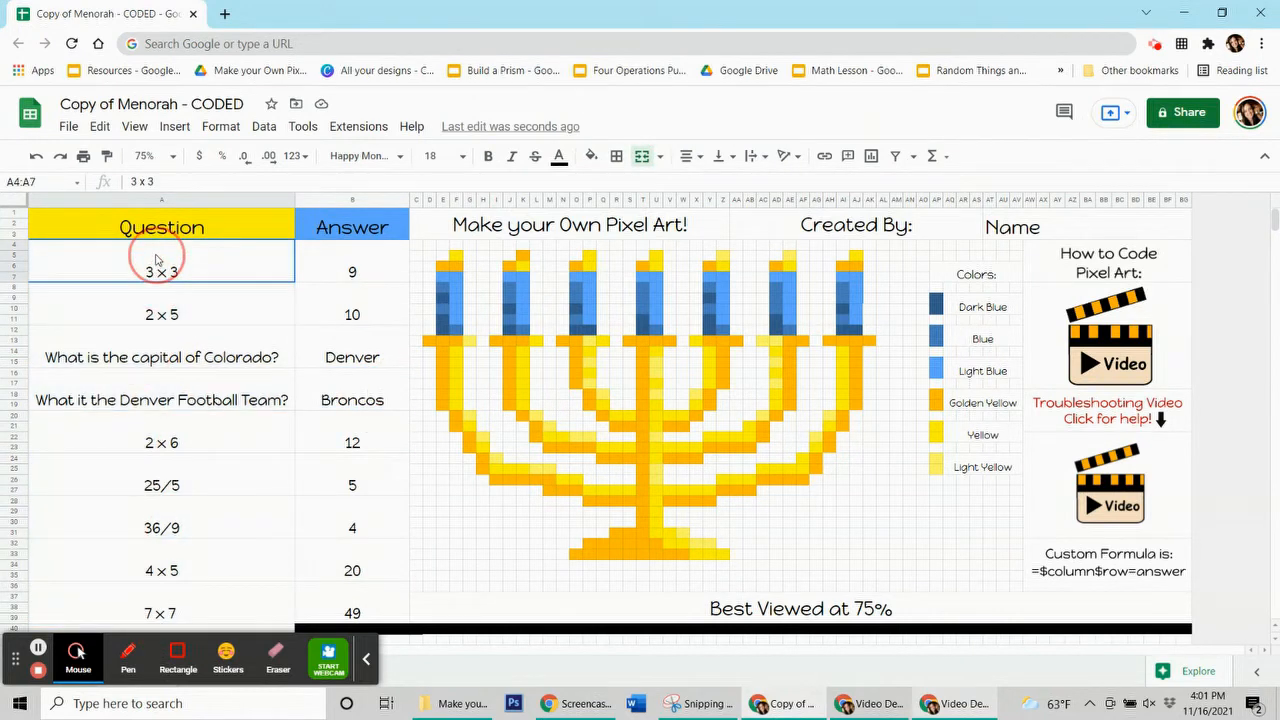
left_click(344, 282)
left_click(355, 322)
left_click(357, 362)
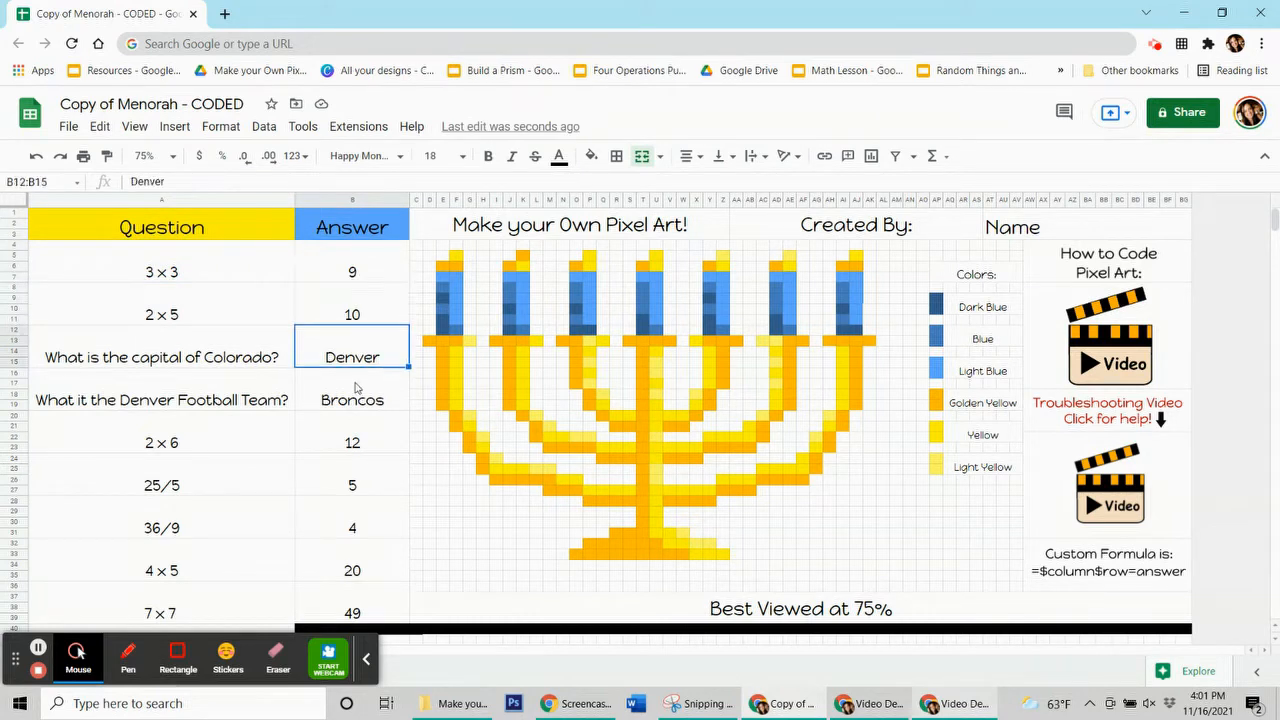
left_click(355, 404)
left_click(361, 426)
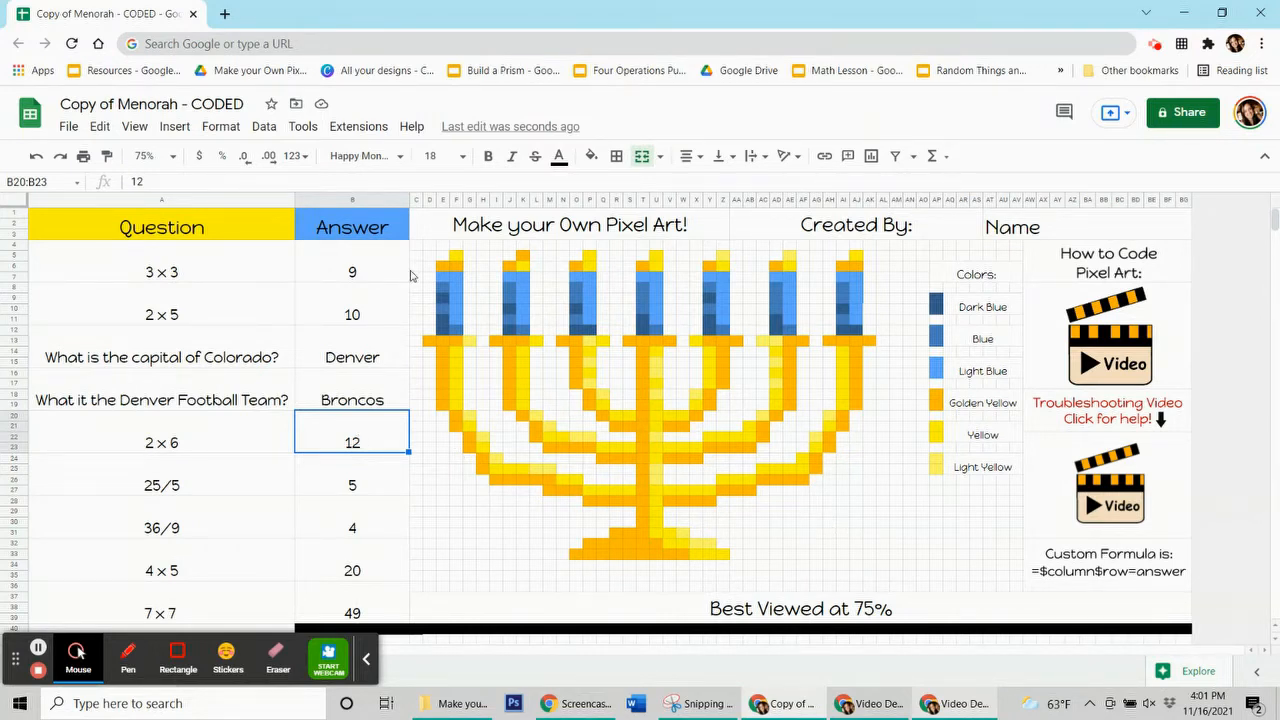
left_click(357, 280)
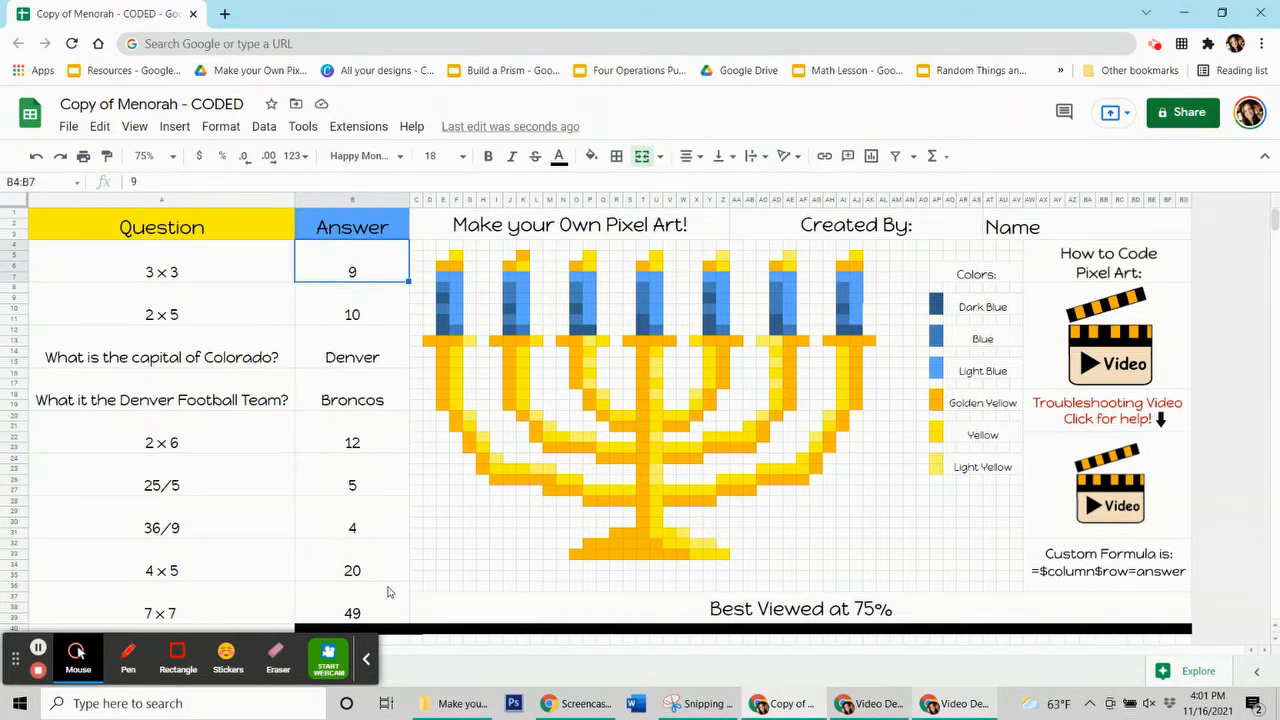
Compare the Dark Blue, Blue and Light Blue entries of the color key with the answers from B4 down to B28
left_click(328, 266)
left_click(980, 310)
left_click(970, 339)
left_click(980, 370)
left_click(353, 273)
left_click(366, 316)
left_click(366, 350)
left_click(368, 390)
left_click(360, 438)
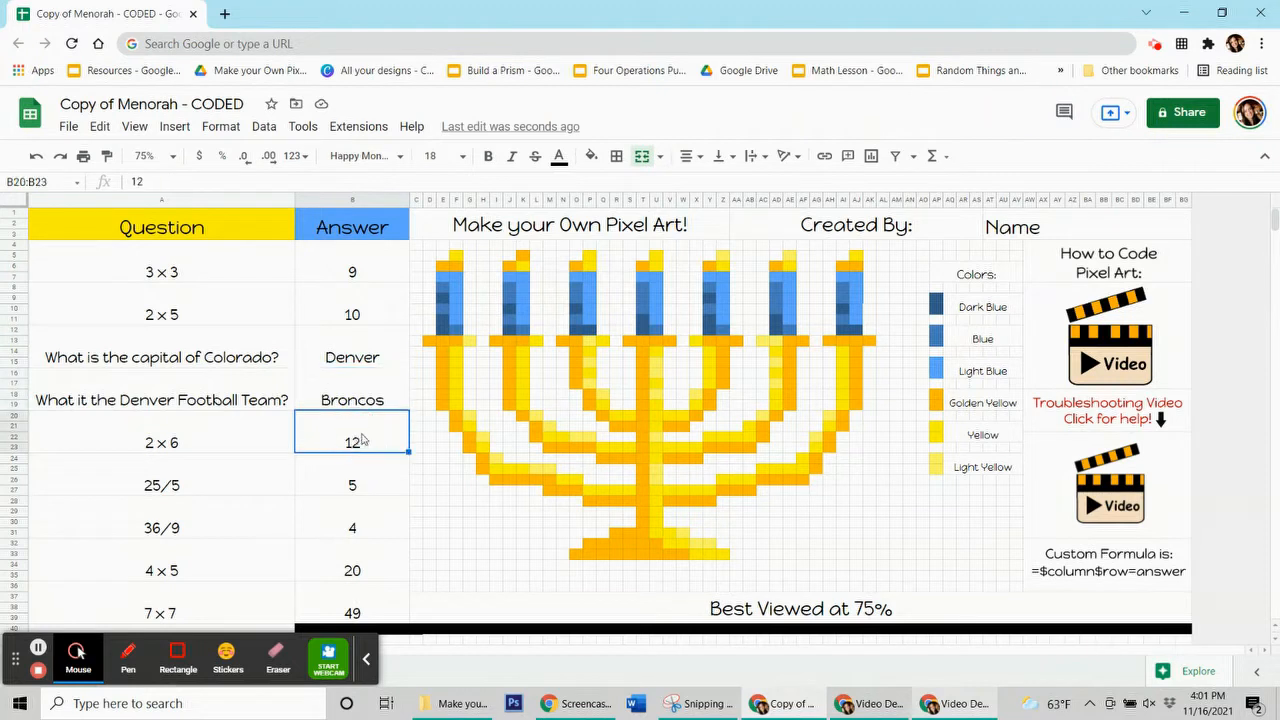
left_click(350, 474)
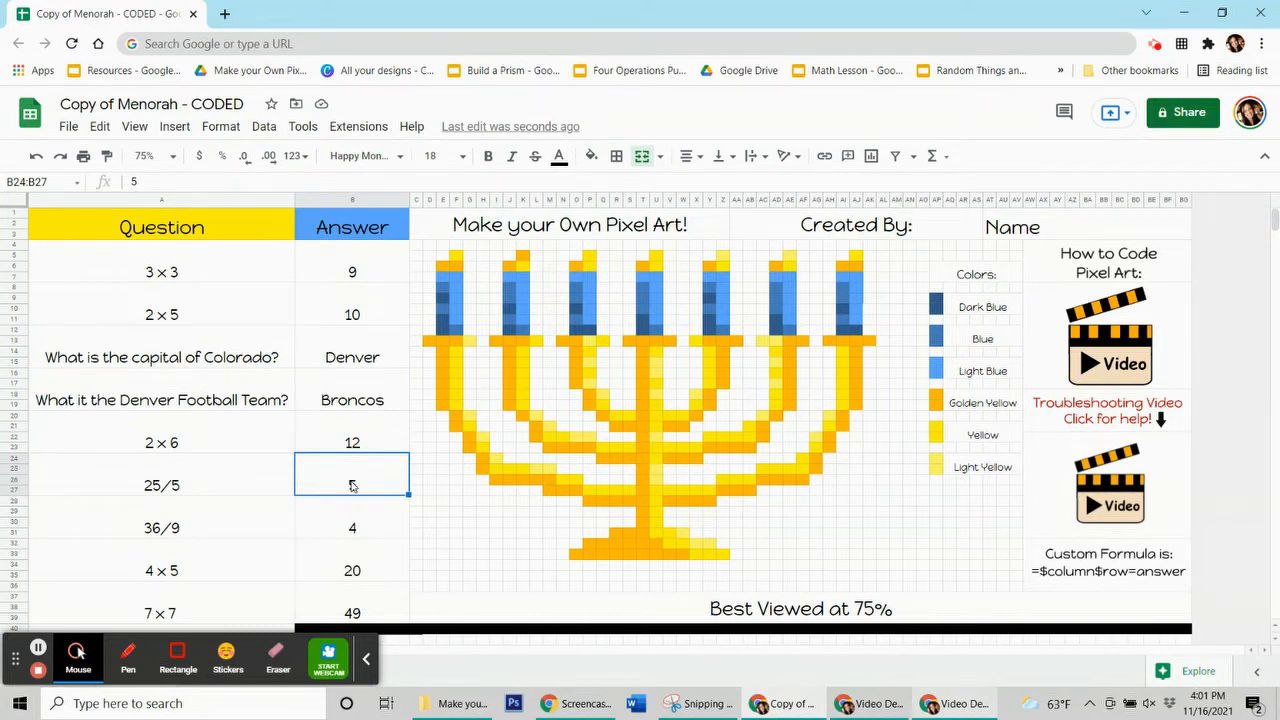
left_click(388, 311)
left_click(385, 346)
left_click(374, 392)
left_click(371, 436)
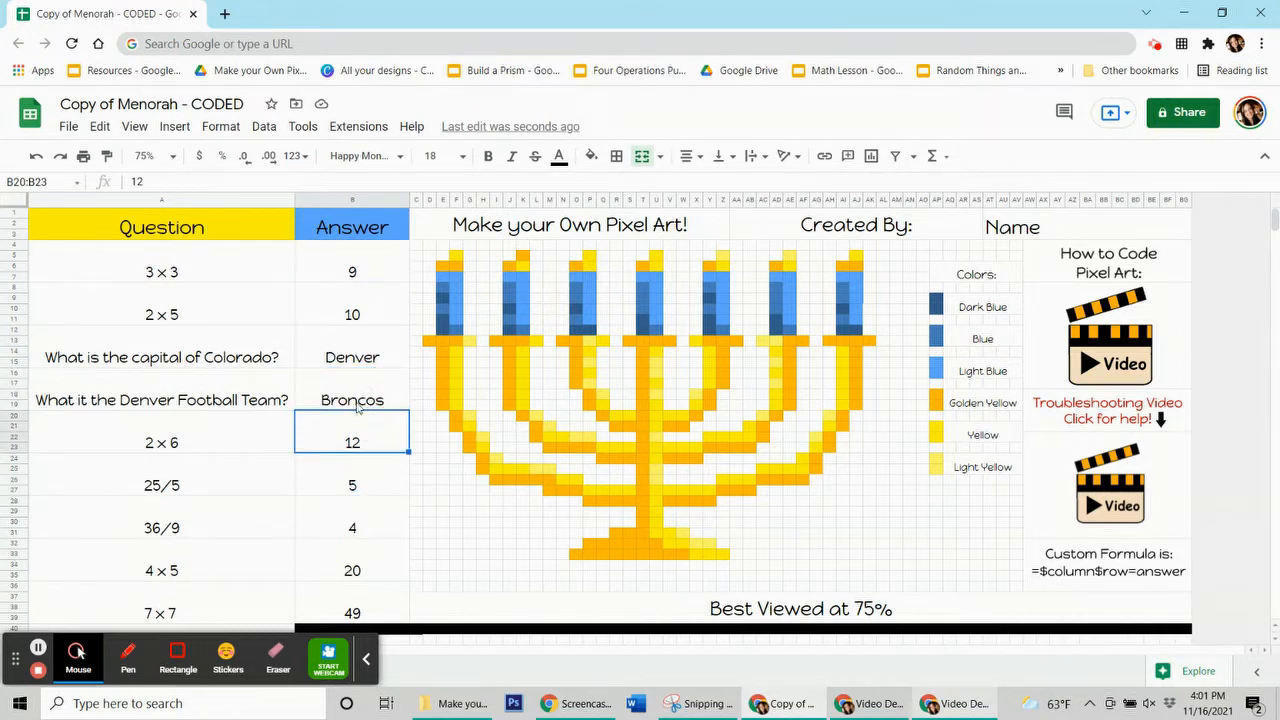
left_click(329, 516)
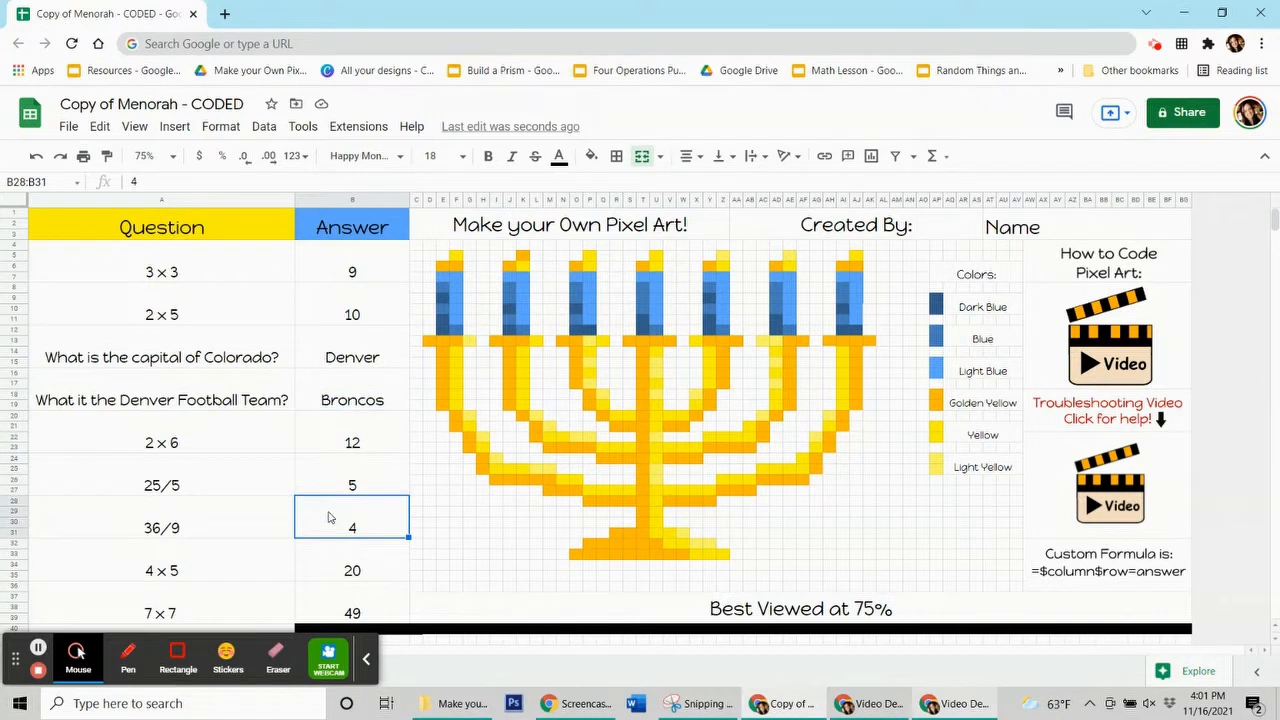
Examine the first answer cell B4 together with the custom formula note =$column$row=answer
left_click(310, 272)
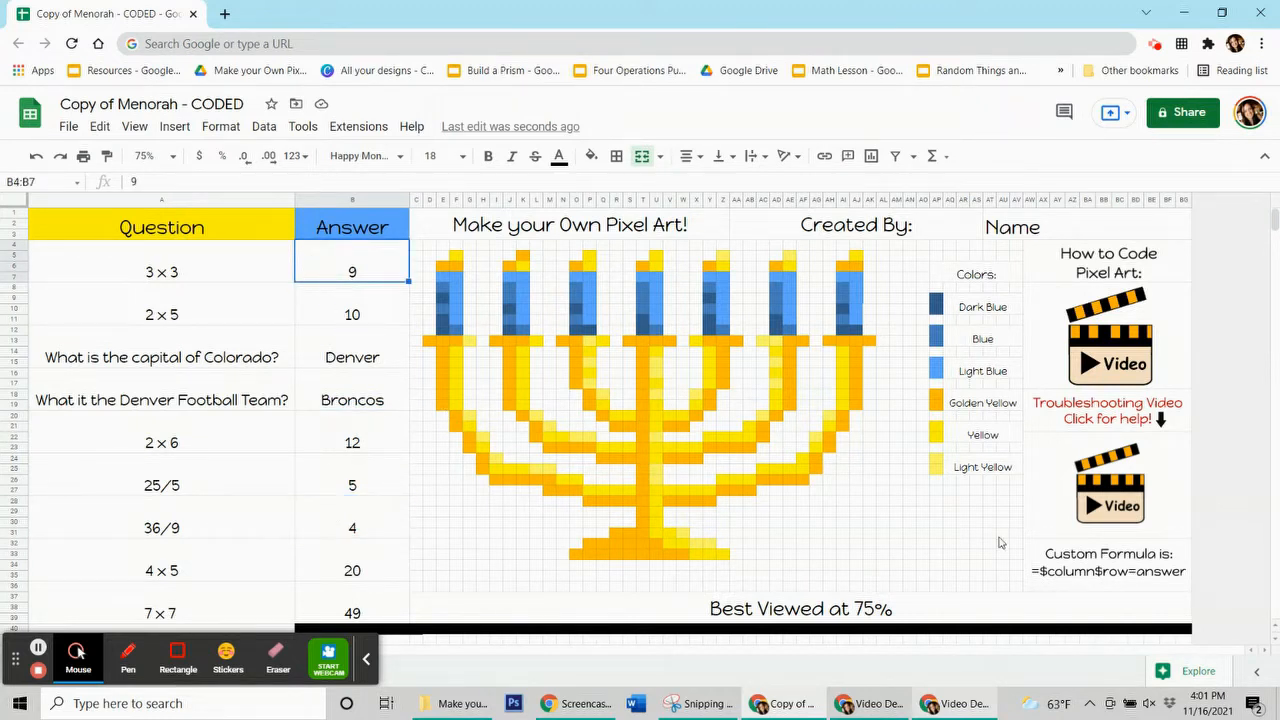
left_click(369, 270)
left_click(353, 268)
left_click(1113, 568)
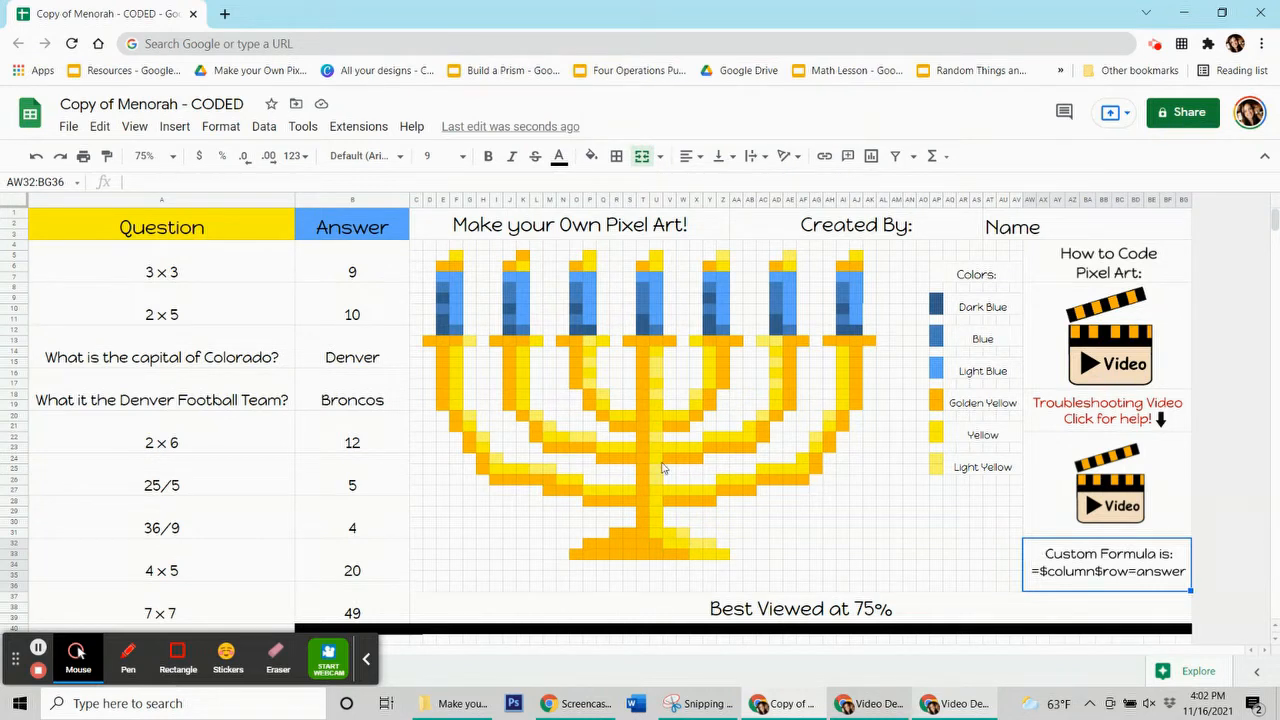
left_click(310, 278)
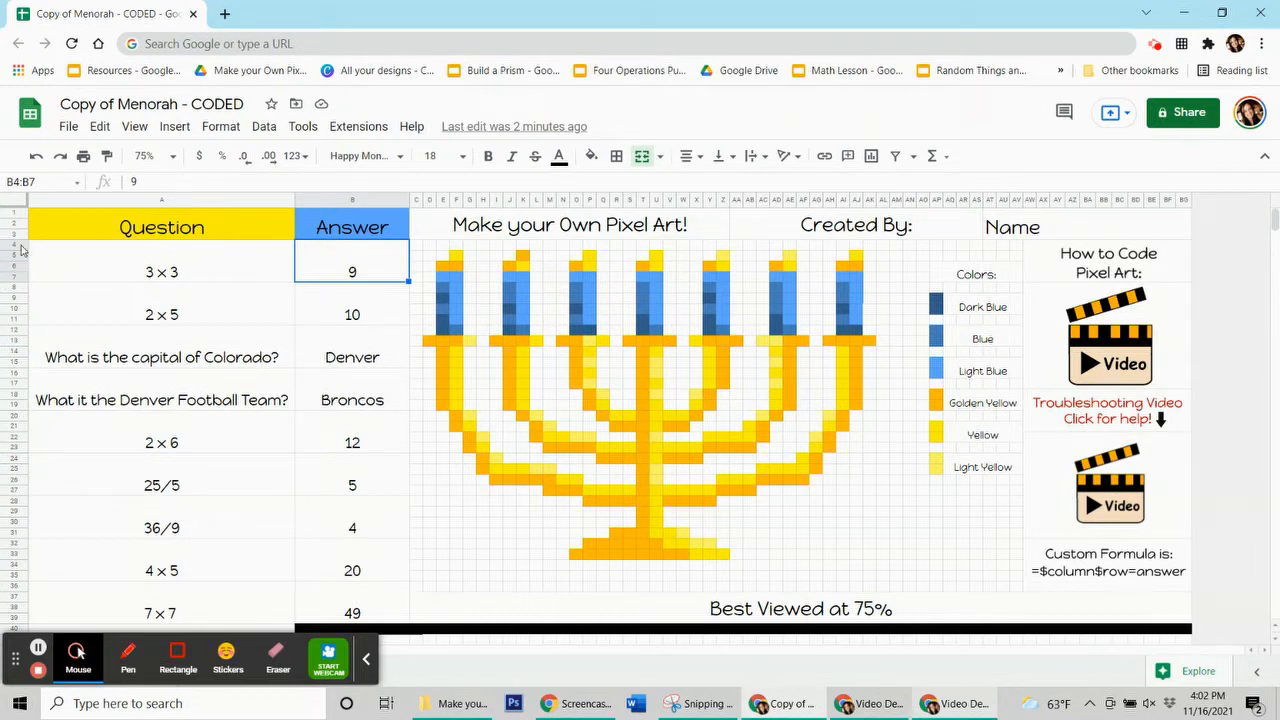
left_click(343, 267)
left_click(1099, 559)
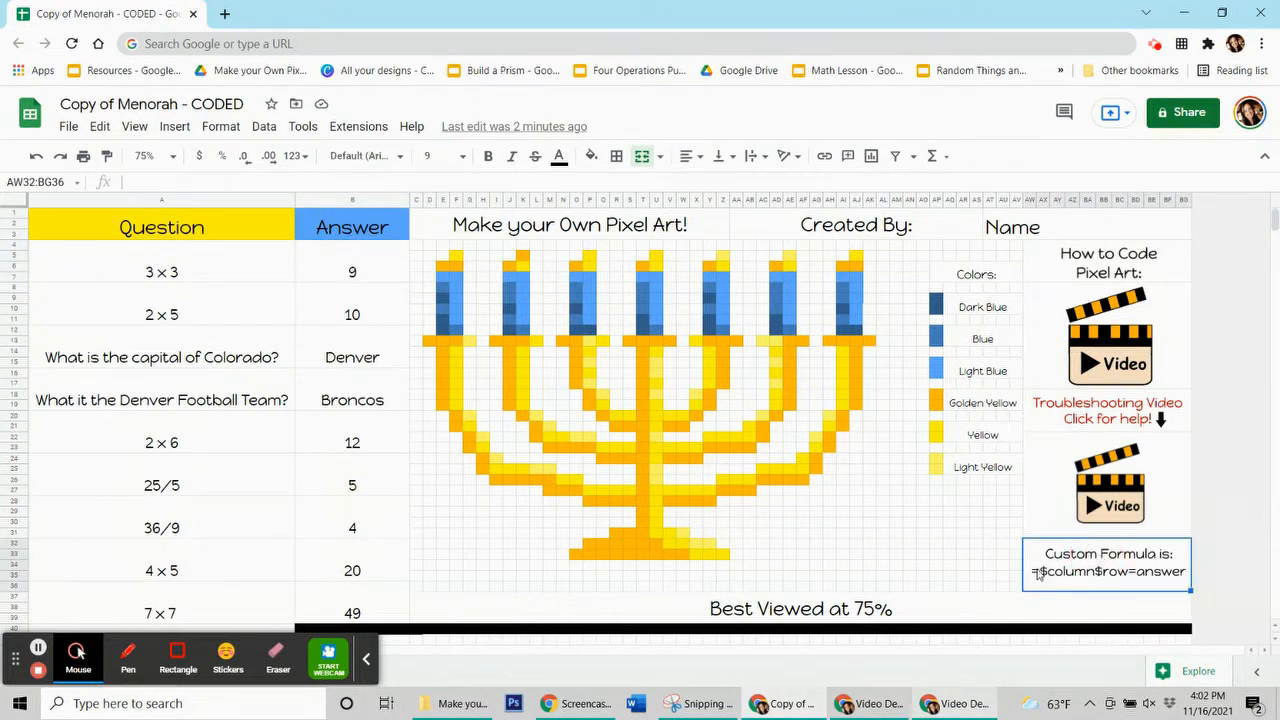
Examine the column, row and answer parts of the custom formula note
left_click(1058, 577)
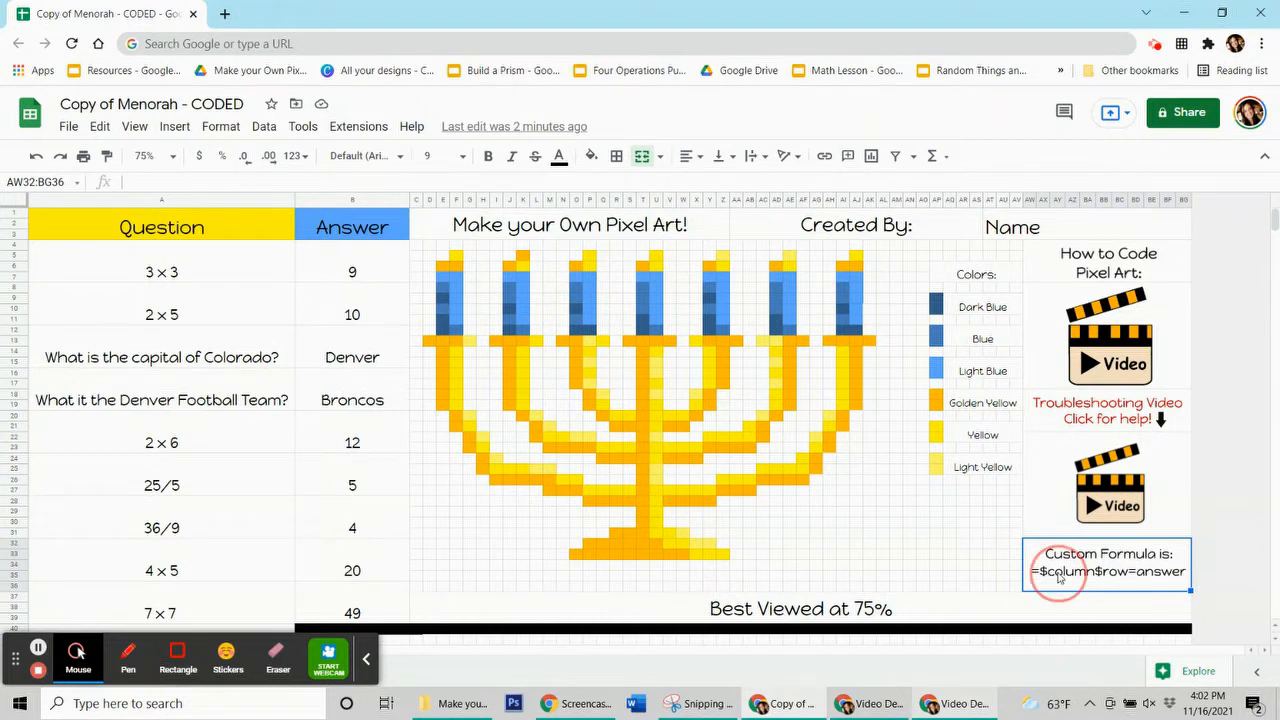
left_click(1109, 577)
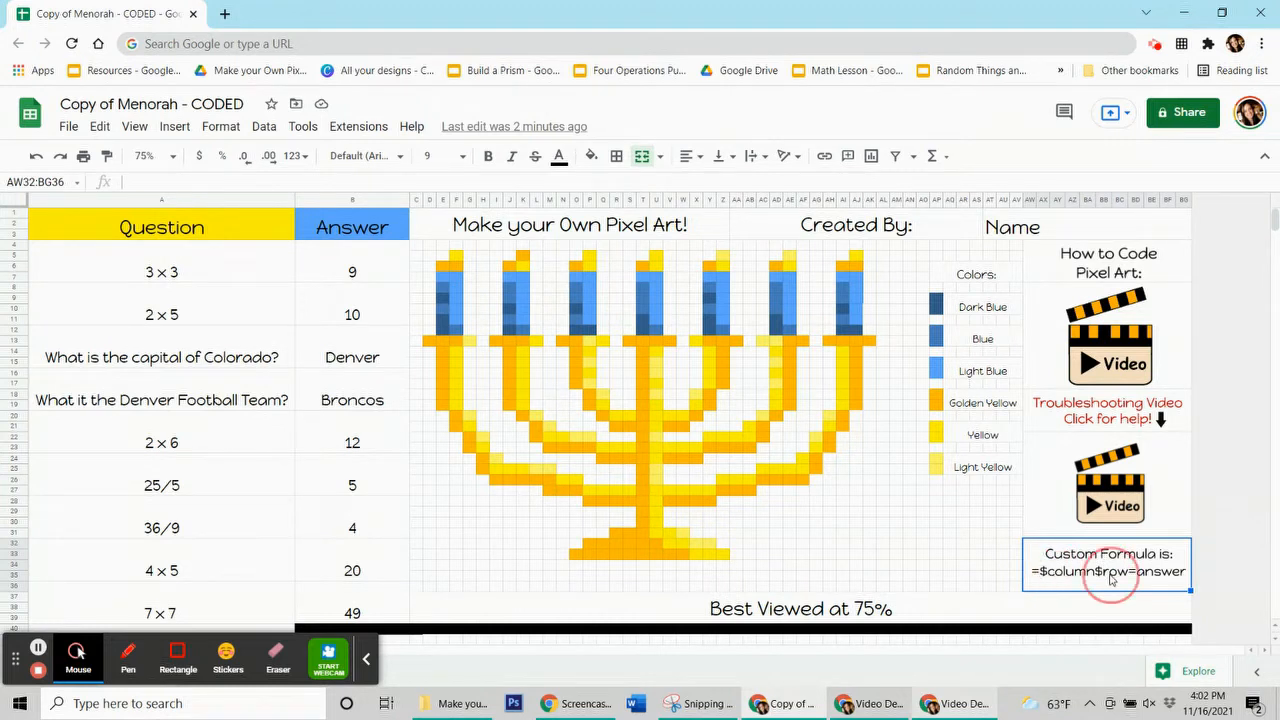
left_click(1155, 575)
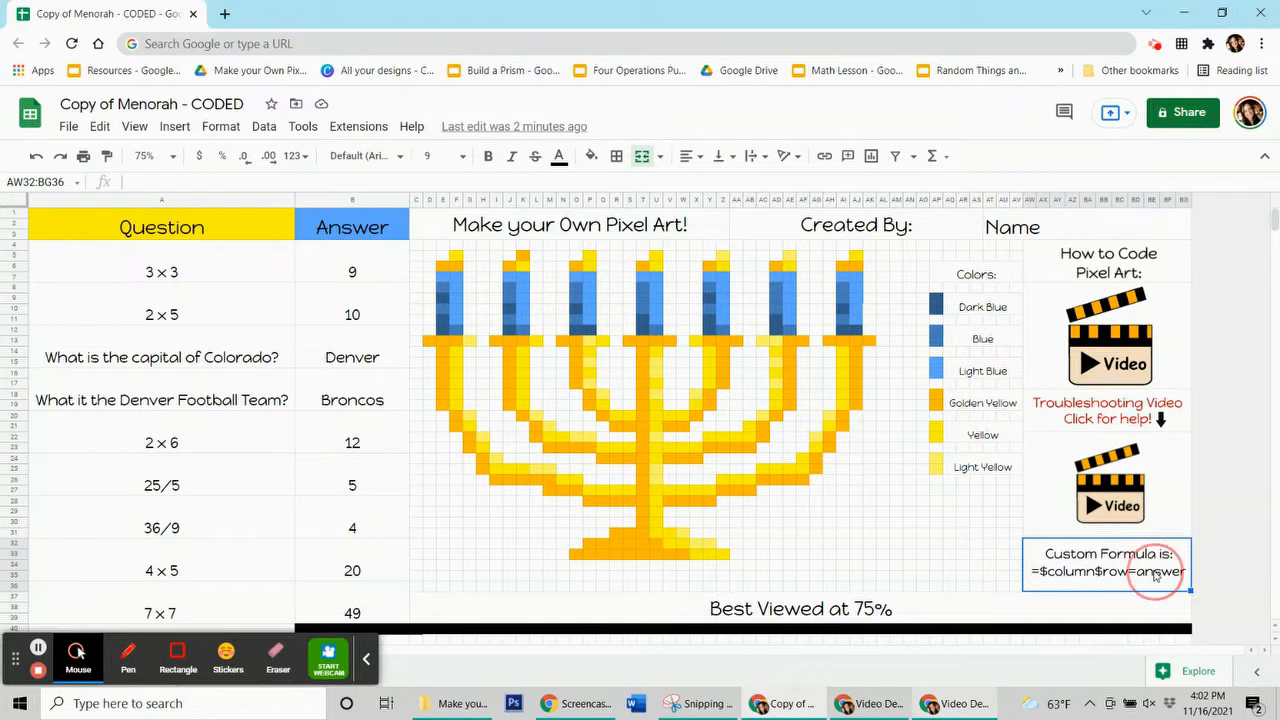
Review the answers to 3 x 3 and 2 x 5 and check the fill color of the dark blue candle pixel E11
left_click(348, 276)
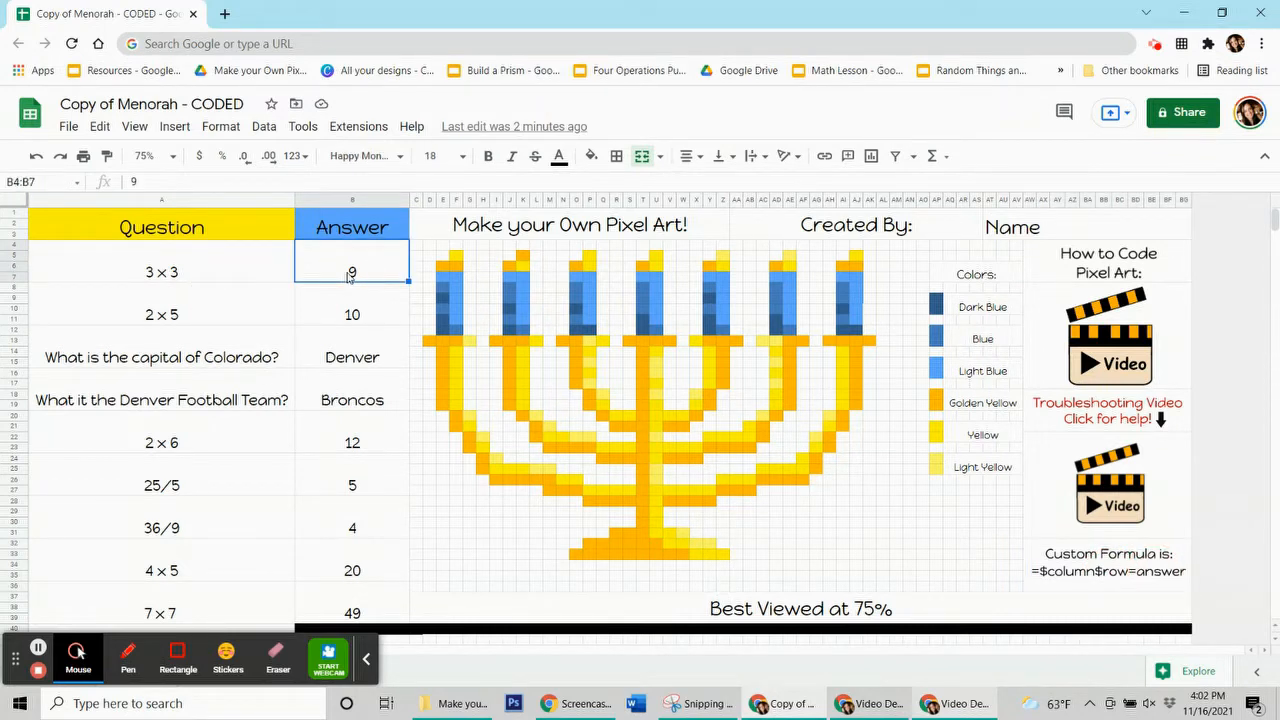
left_click(336, 314)
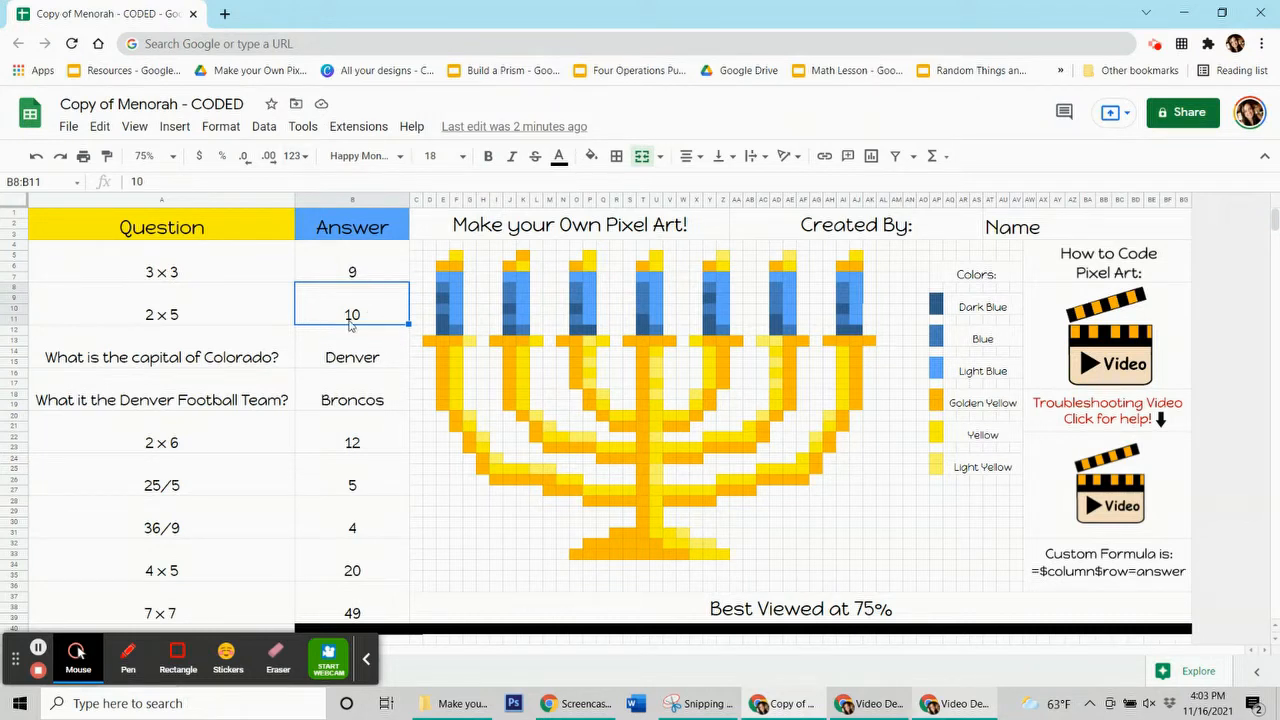
left_click(375, 272)
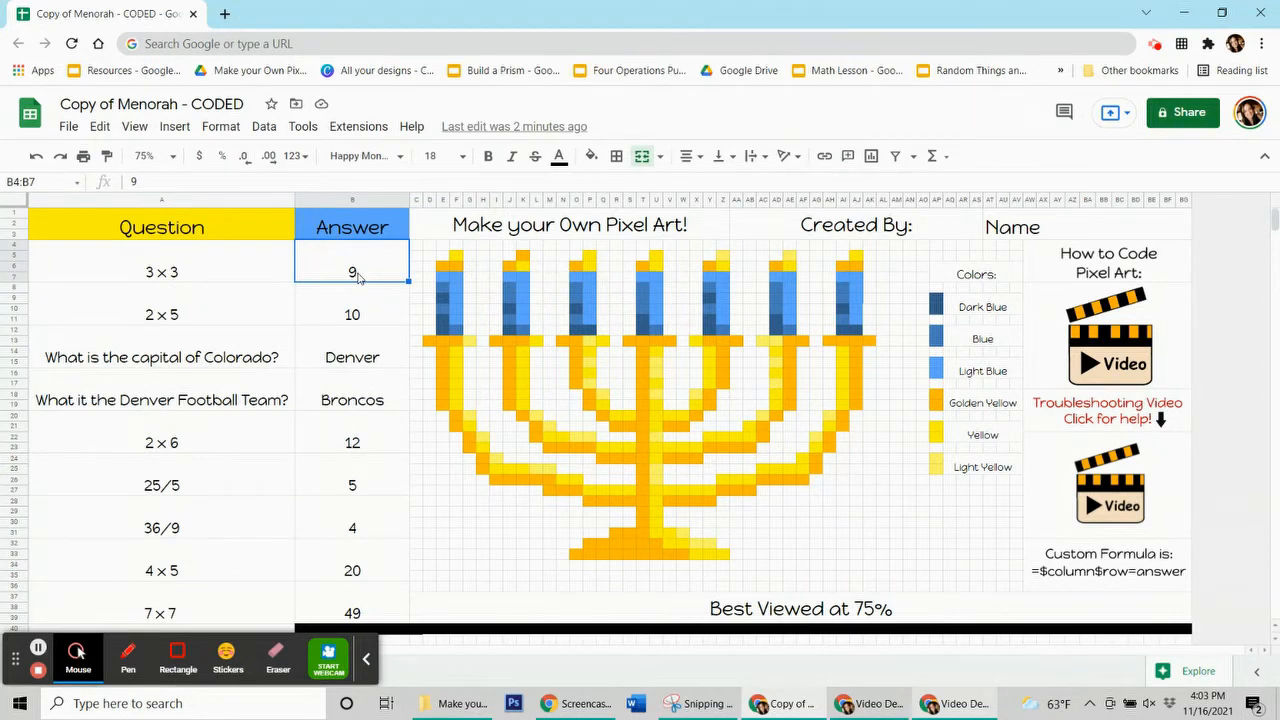
left_click(451, 323)
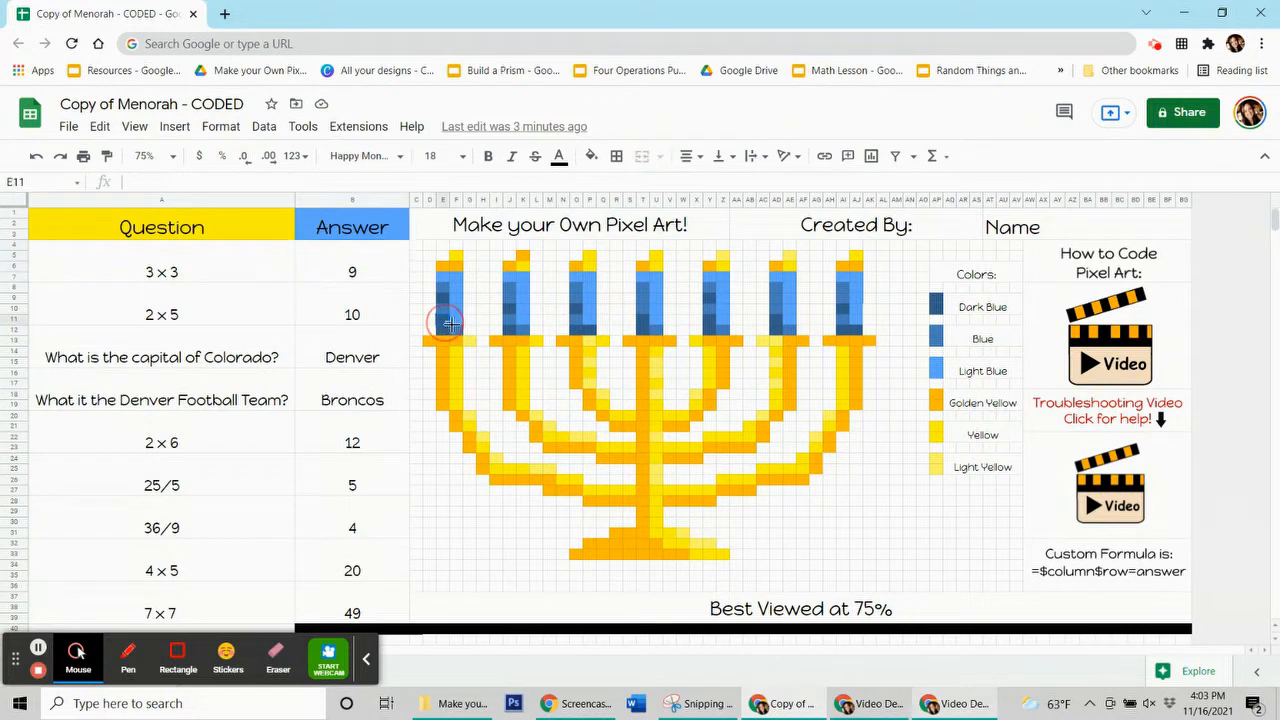
left_click(592, 160)
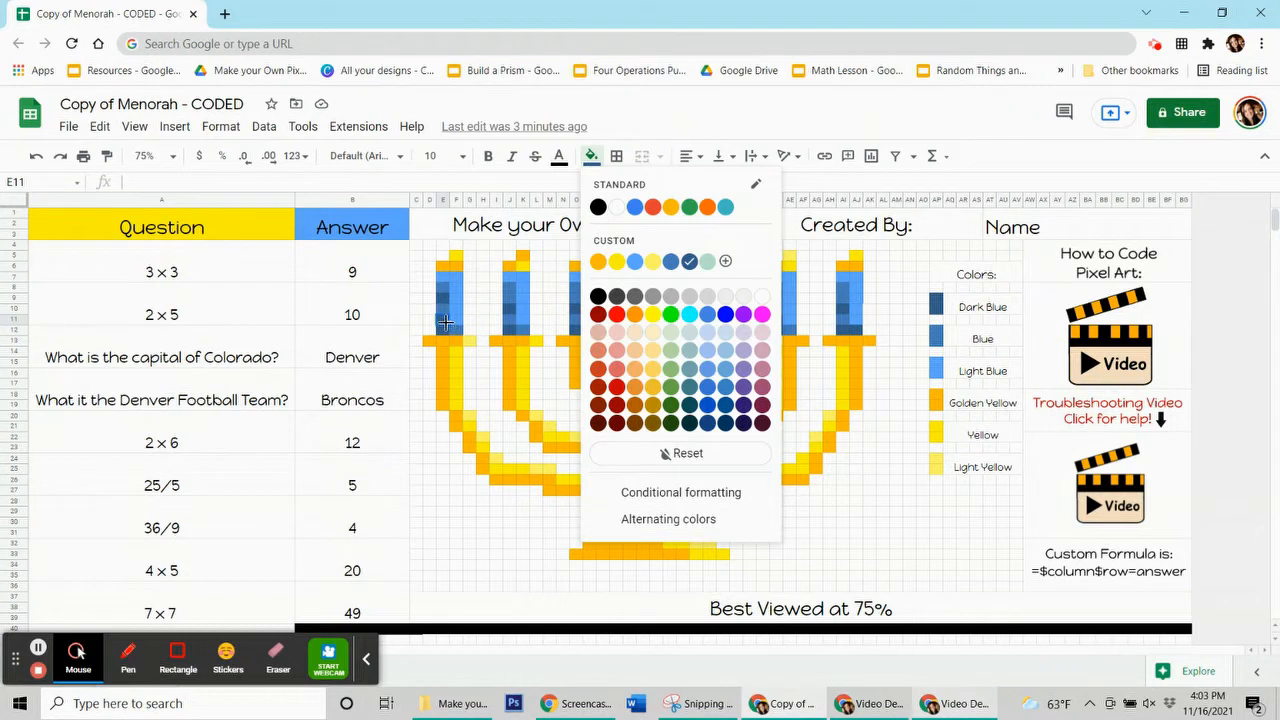
Create a conditional formatting rule on the first answer cell B4:B7 with the custom dark blue fill
left_click(379, 268)
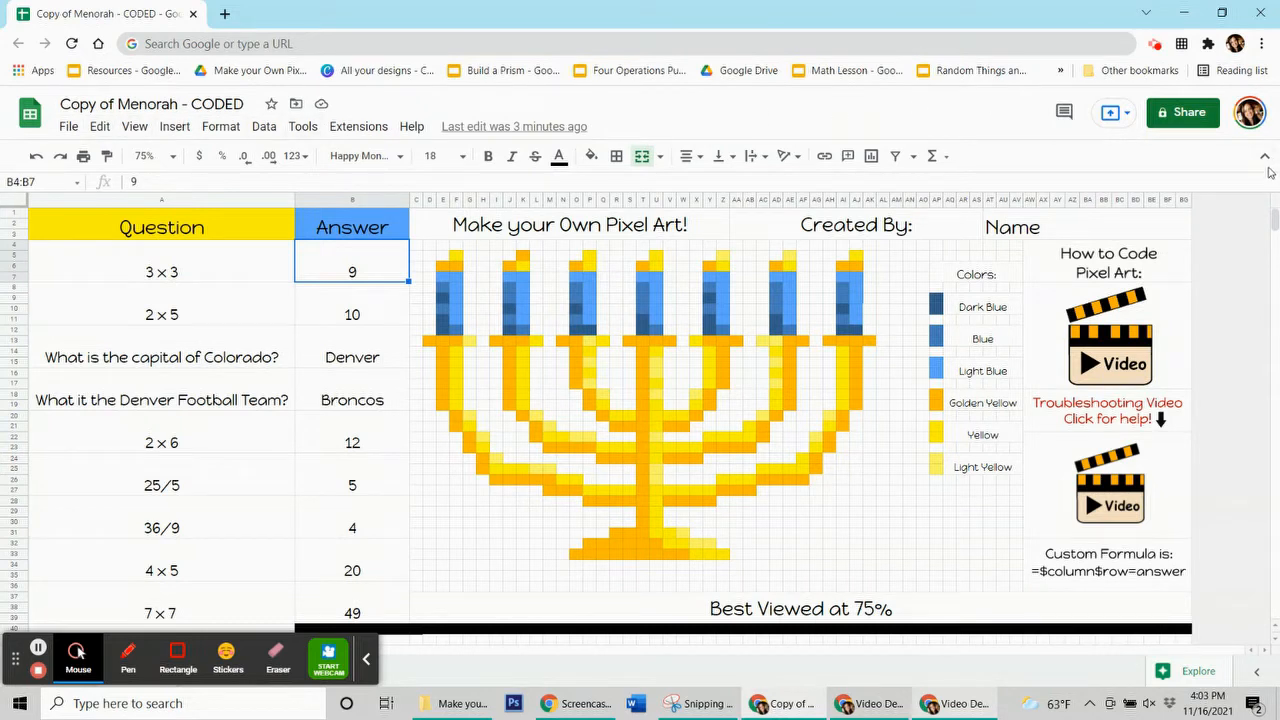
left_click(218, 126)
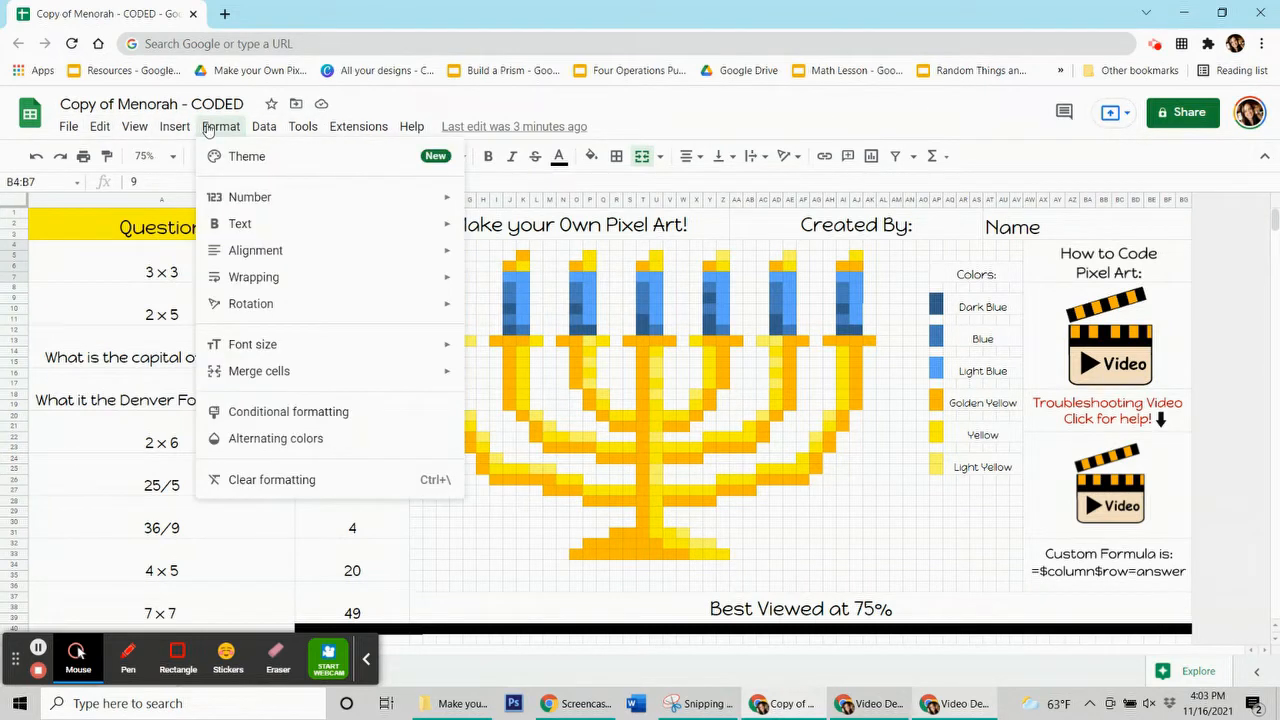
left_click(281, 420)
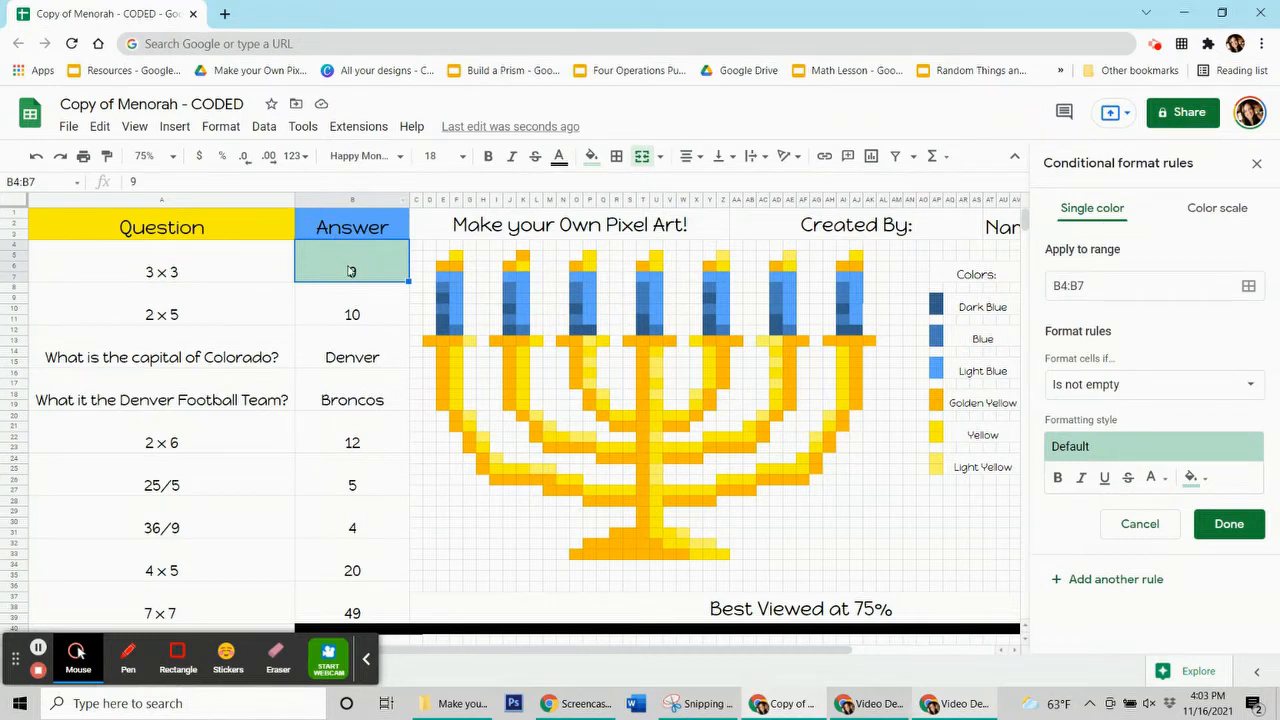
left_click(1203, 486)
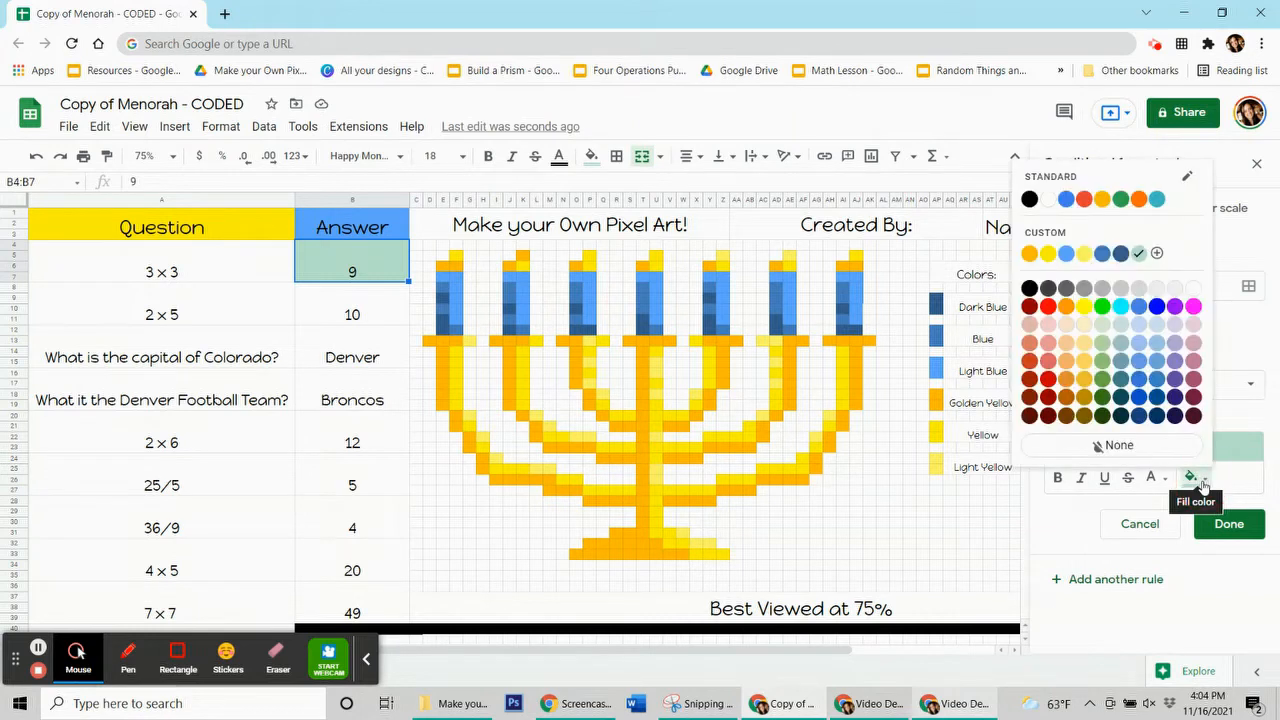
left_click(1120, 252)
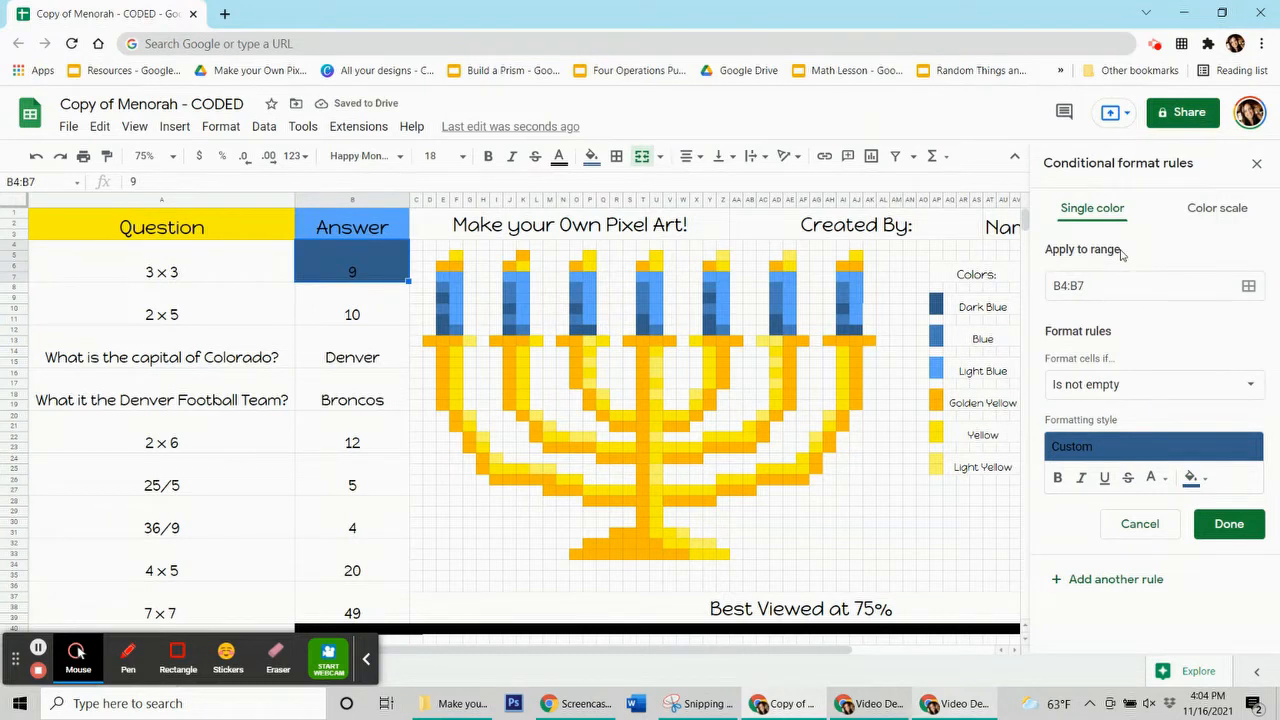
Set the rule's condition to a custom formula and enter =$b$4=9
left_click(1127, 386)
scroll(1128, 440, "down", 5)
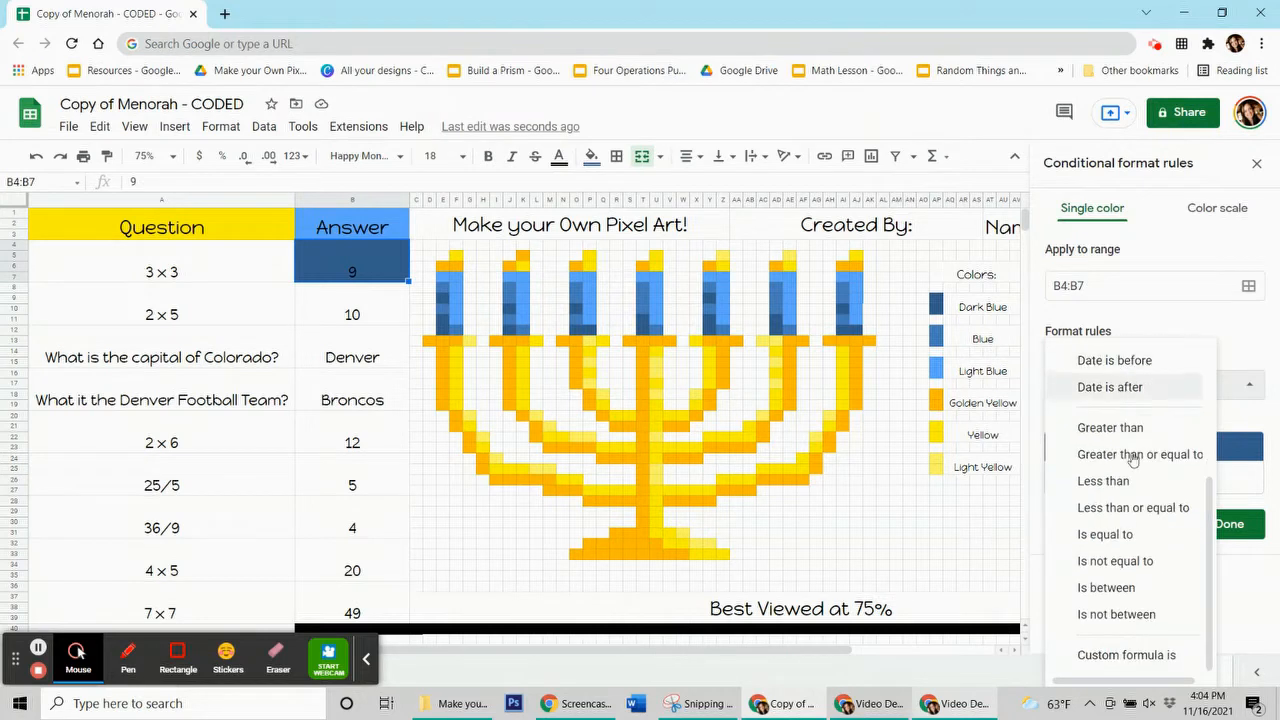
left_click(1143, 664)
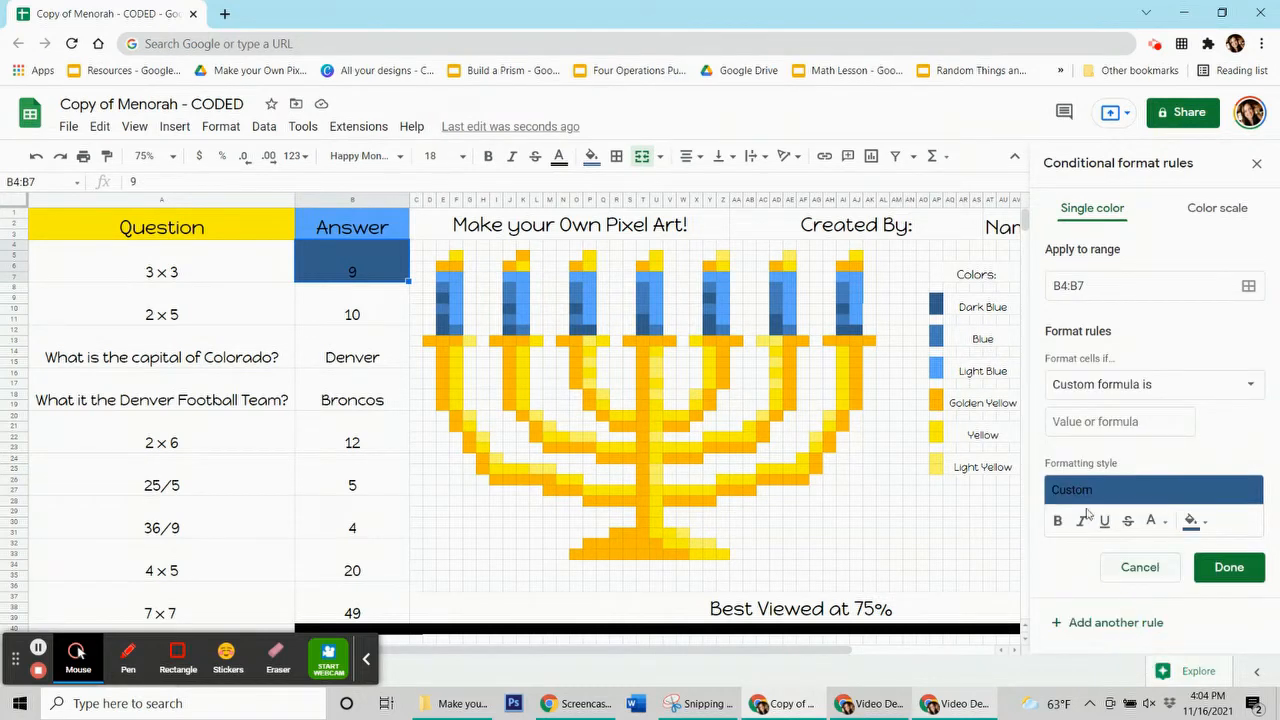
left_click(1093, 420)
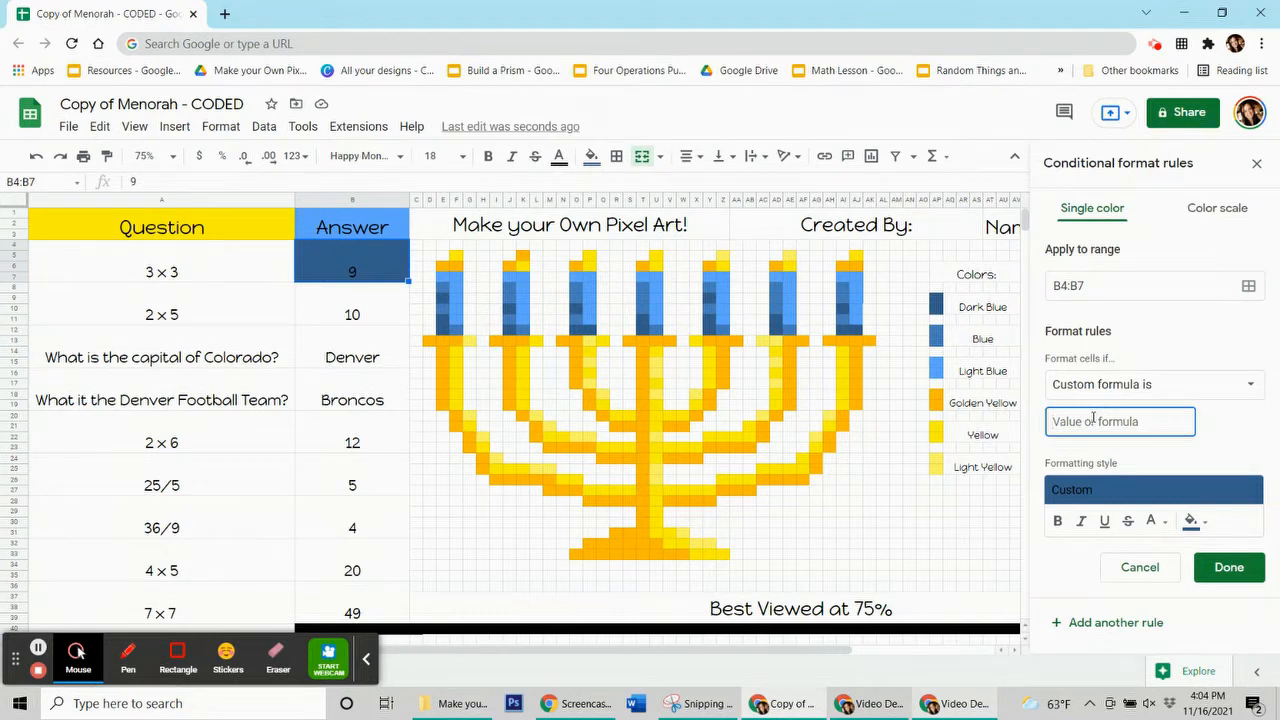
type("=$b$4=9")
Add the dark blue pixels E9, E11:E12, J10, J12, O10, O12:P12 and T11:T12 to the rule's range
left_click(1248, 287)
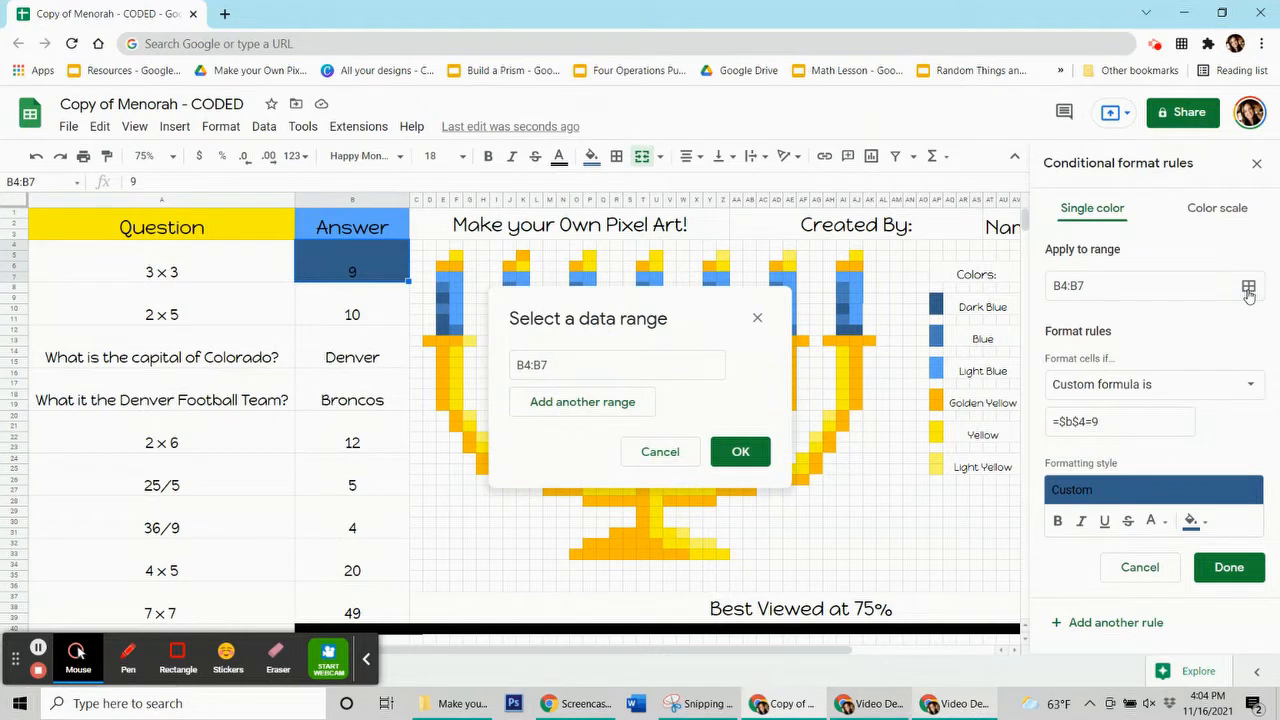
left_click_drag(666, 316, 198, 329)
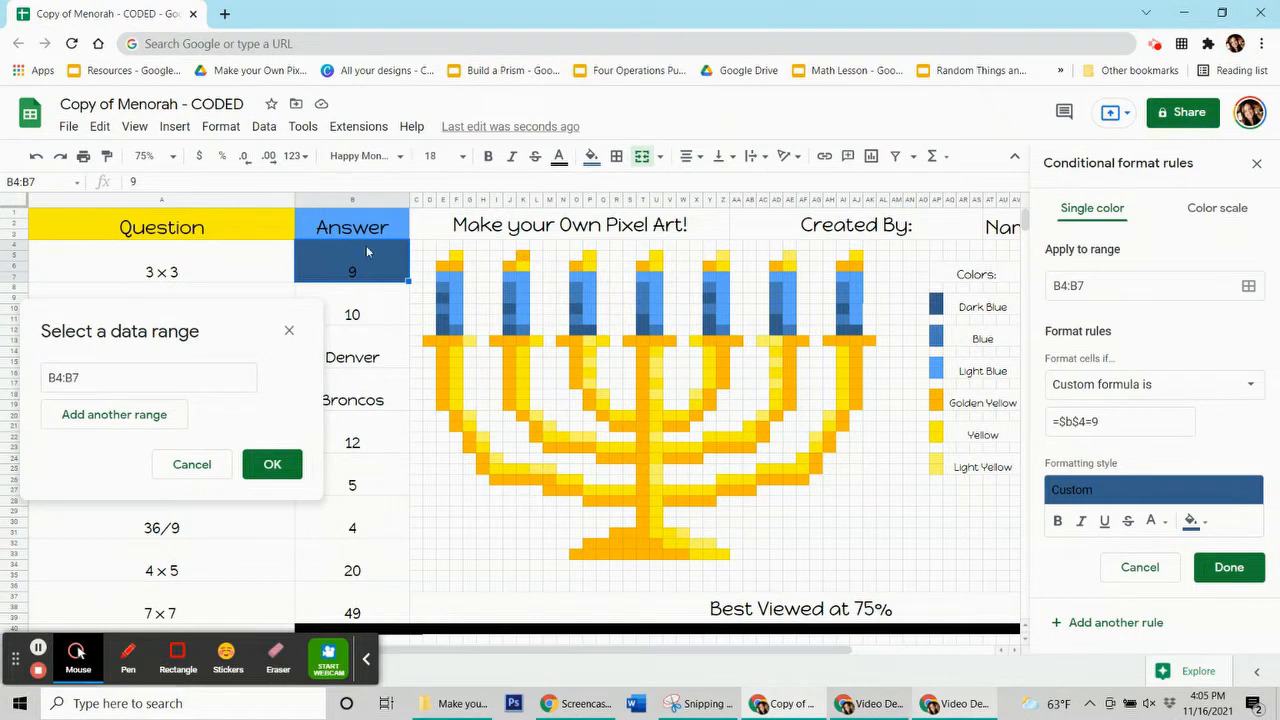
left_click(446, 303)
left_click_drag(445, 317, 445, 327)
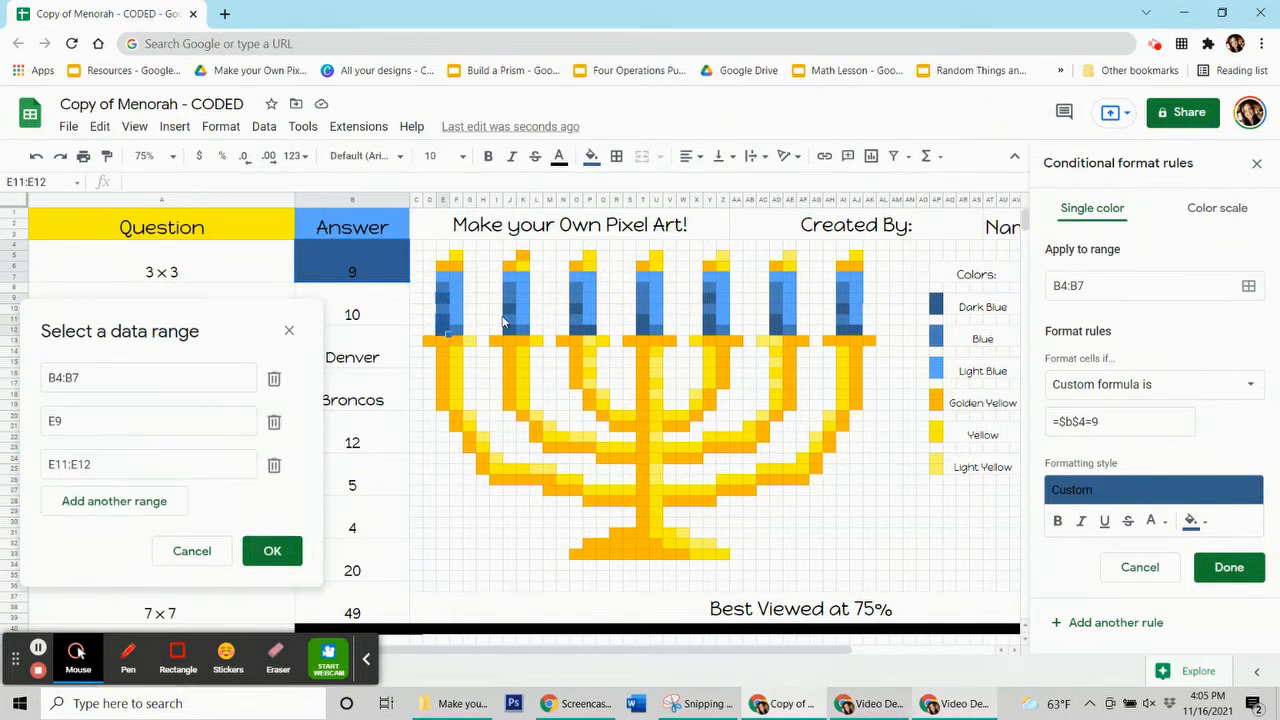
left_click(510, 314)
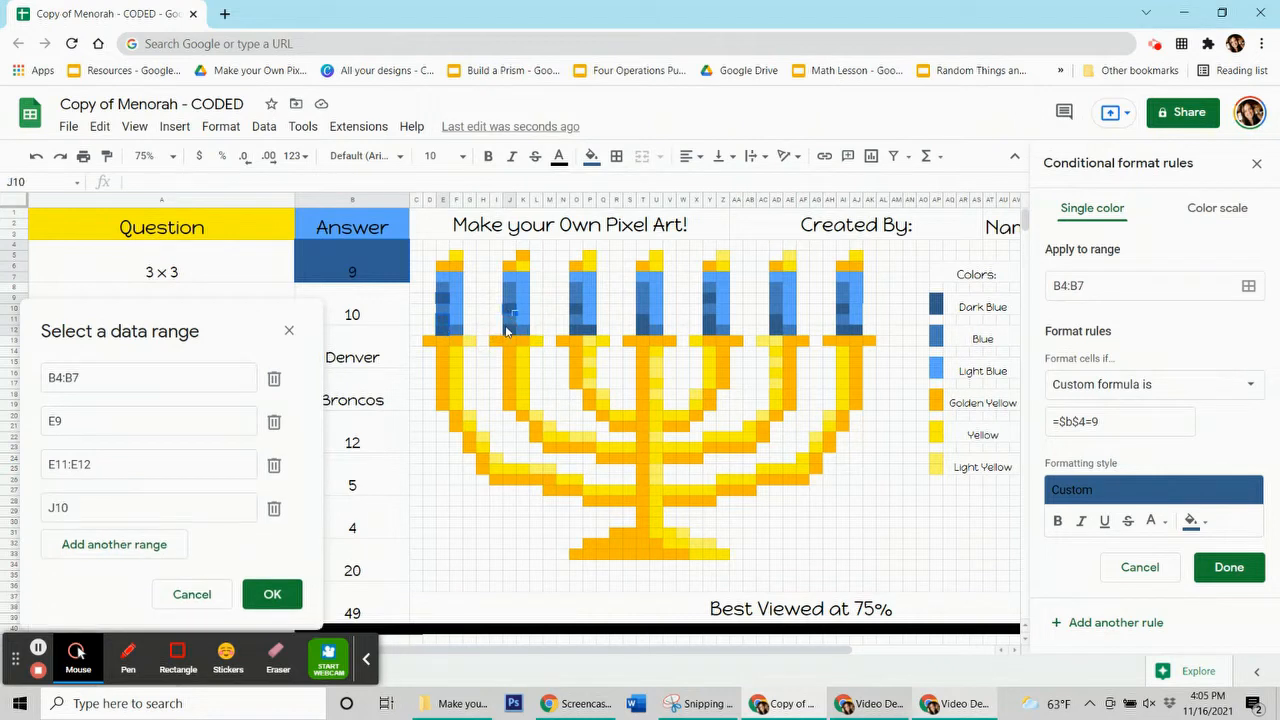
left_click(508, 332)
left_click(576, 312)
left_click_drag(578, 332, 648, 334)
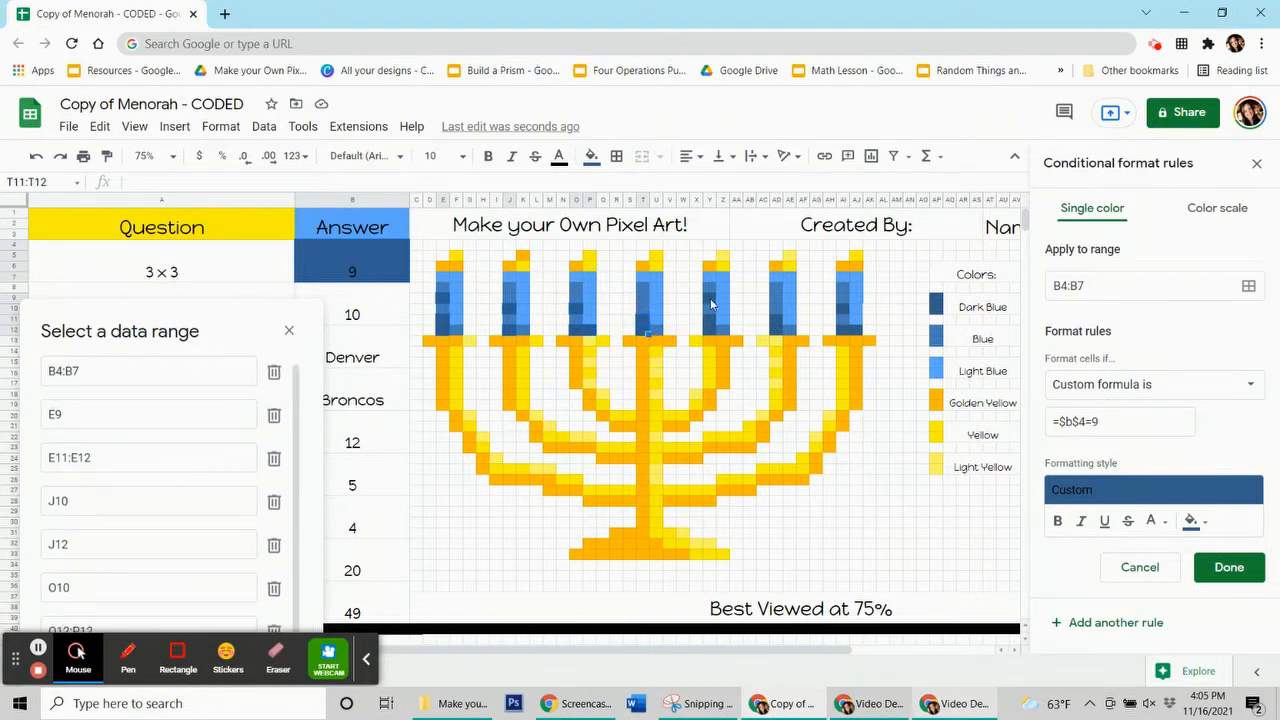
Add Y9, Y11:Y12, AD11:AD12, AI10 and AI12:AJ12 to the range and save the rule
left_click_drag(712, 322, 778, 334)
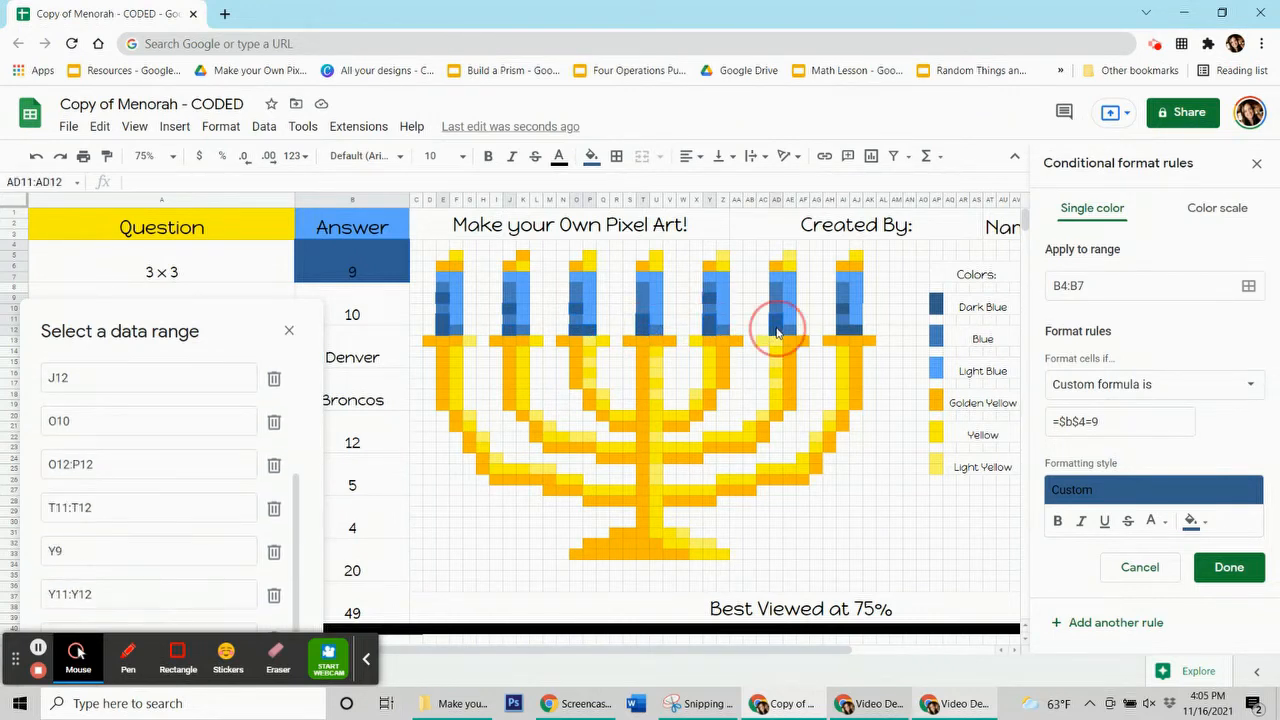
left_click(843, 314)
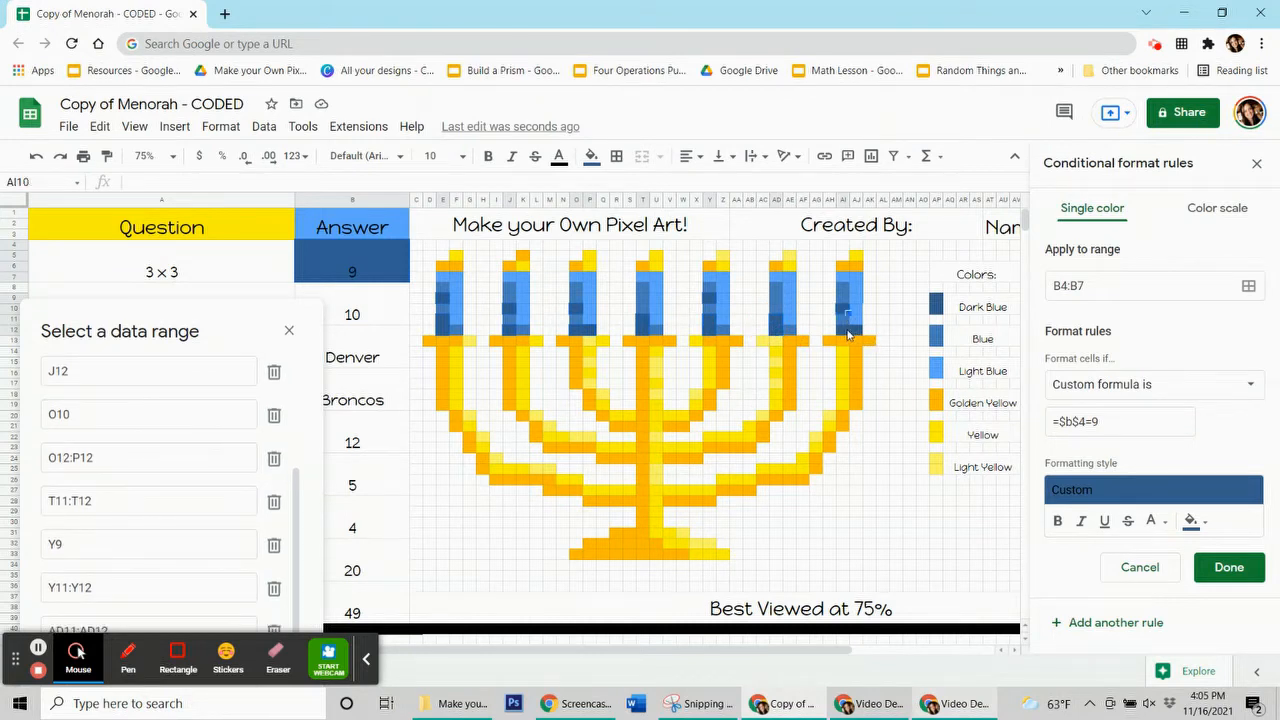
left_click_drag(848, 335, 858, 336)
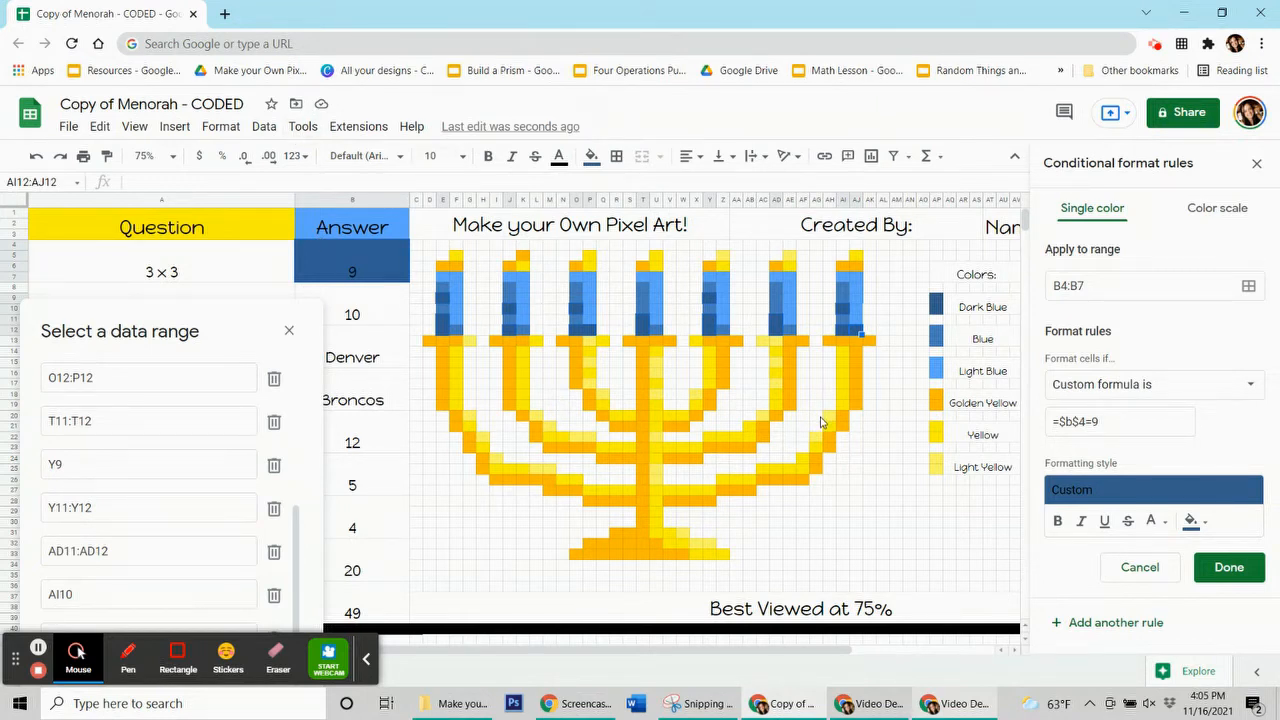
left_click_drag(226, 317, 193, 134)
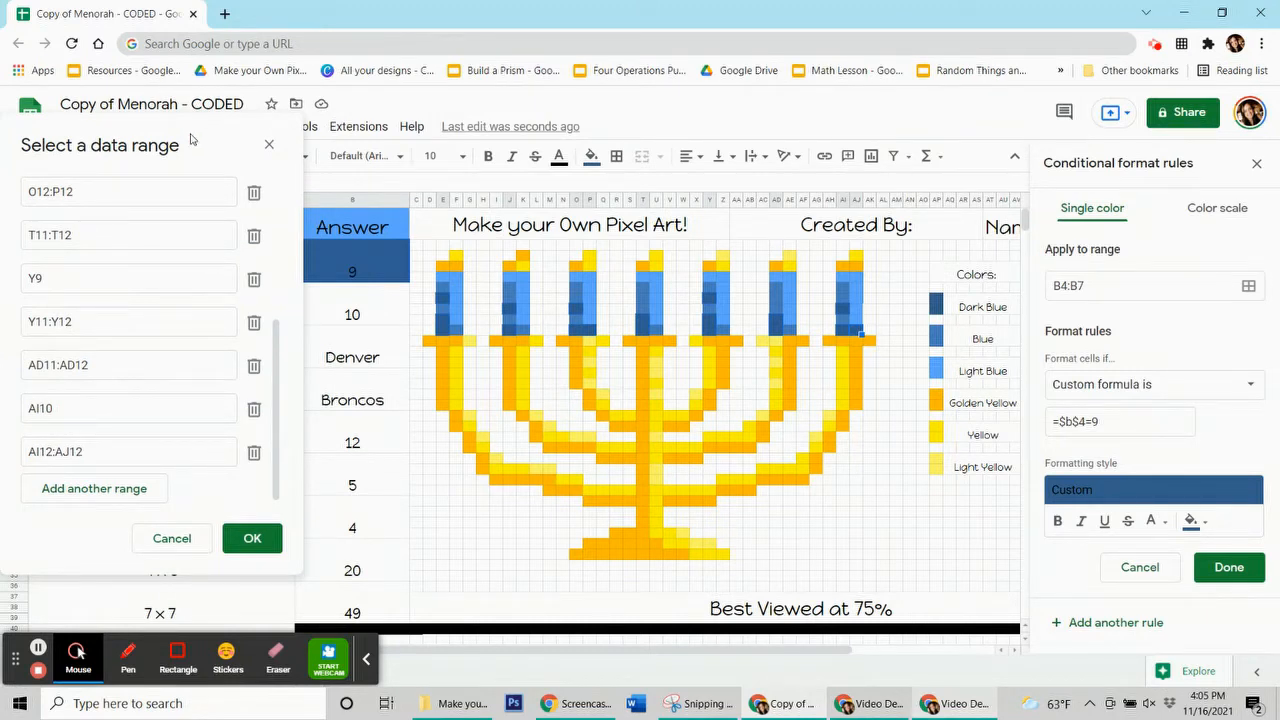
left_click(235, 538)
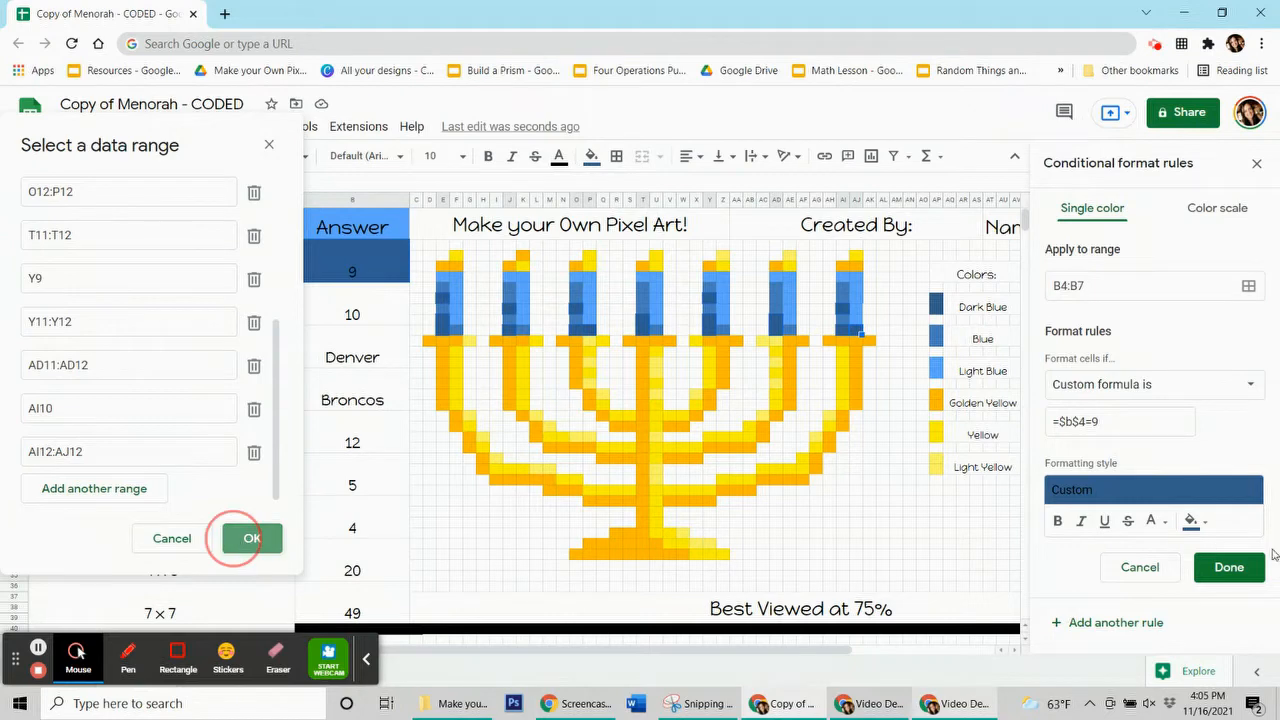
left_click(1233, 567)
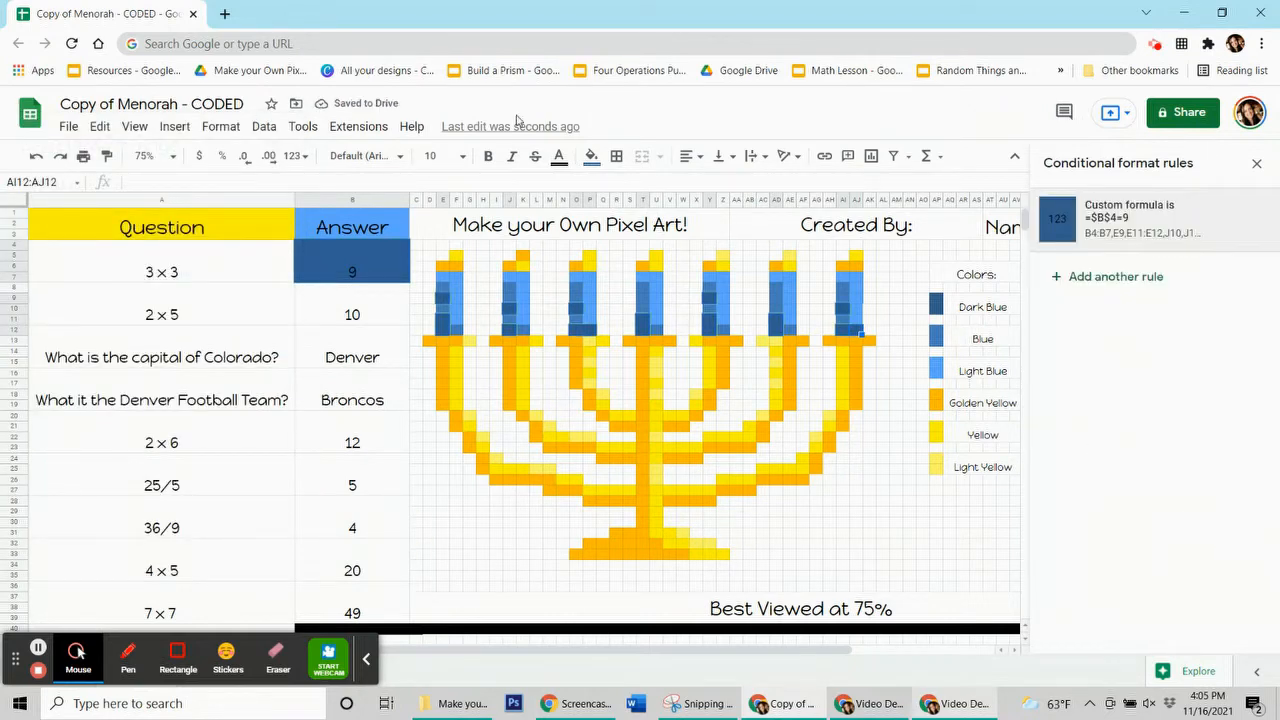
Reset the base fill color of the selected dark blue pixels and deselect them
left_click(590, 158)
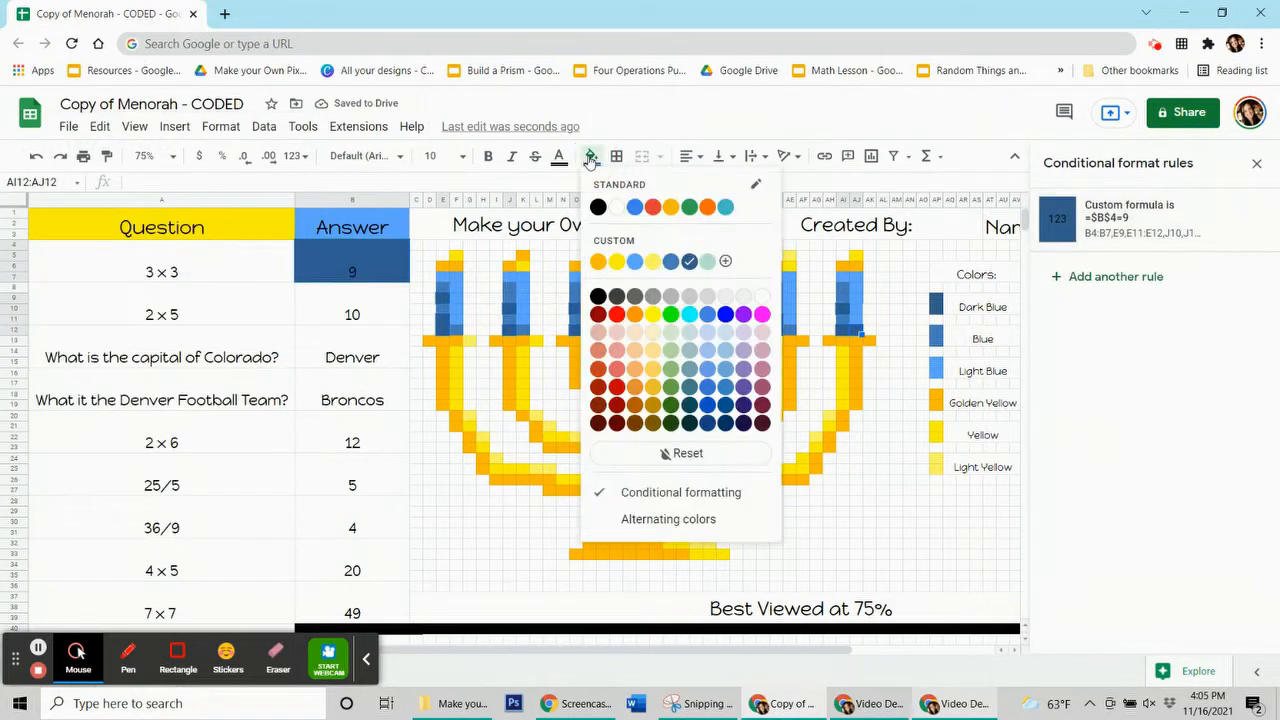
left_click(690, 454)
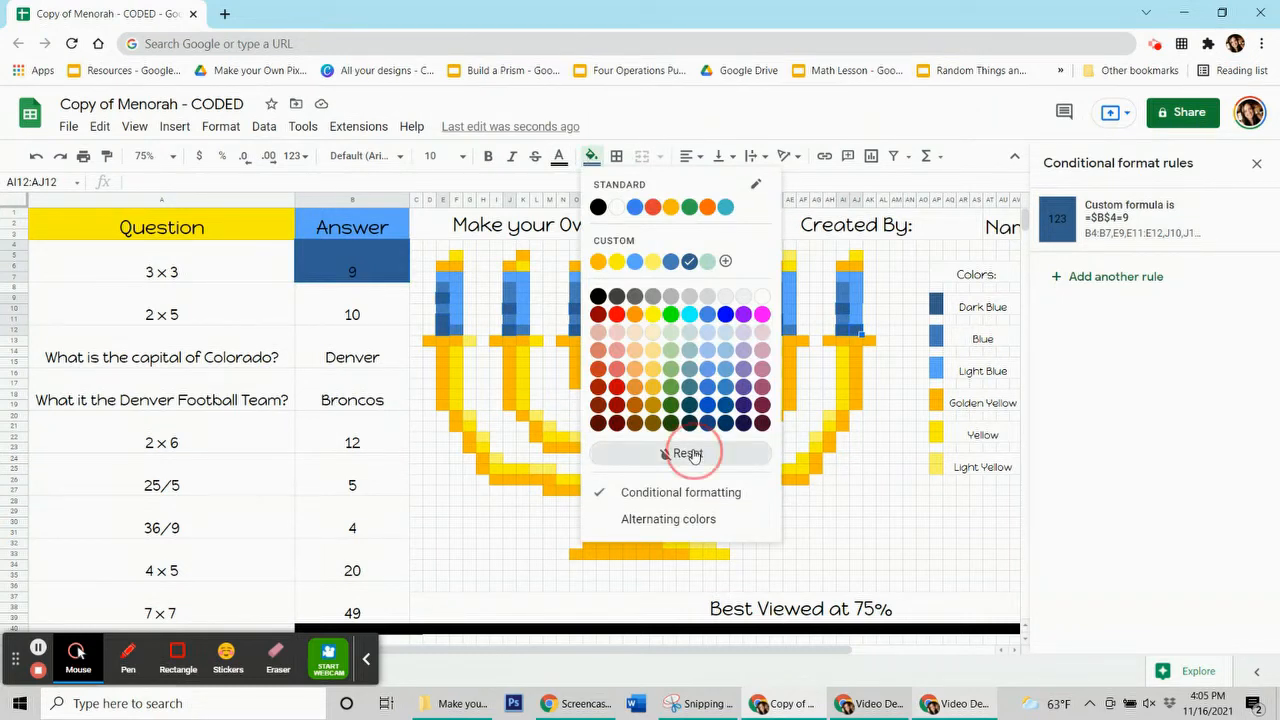
left_click(456, 555)
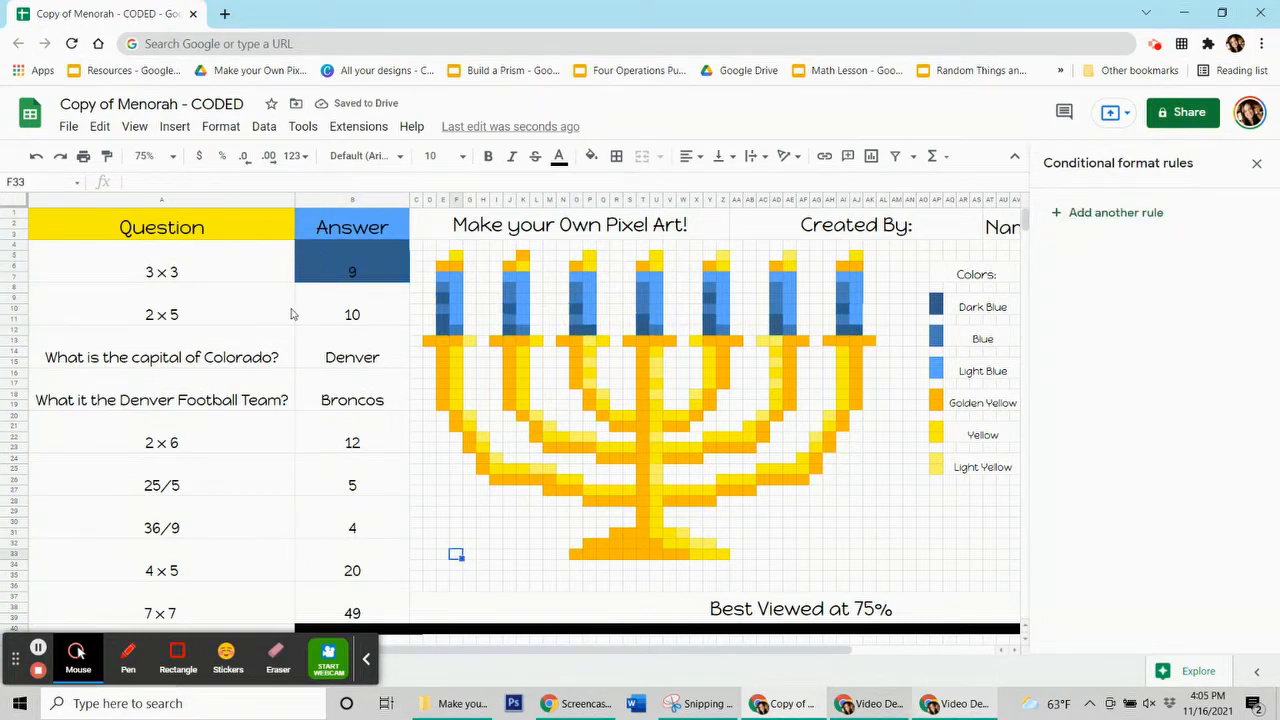
Test the dark blue rule by clearing the answer to 3 x 3 and entering 9 again
left_click(351, 270)
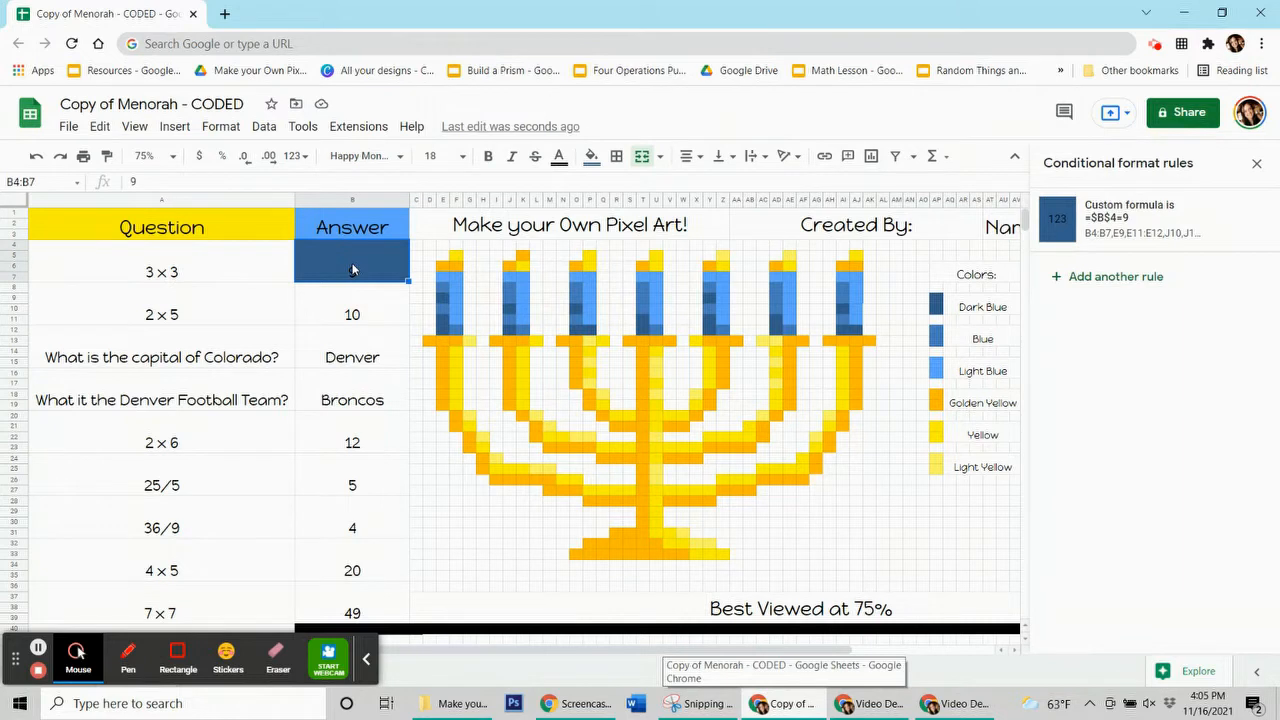
key("Delete")
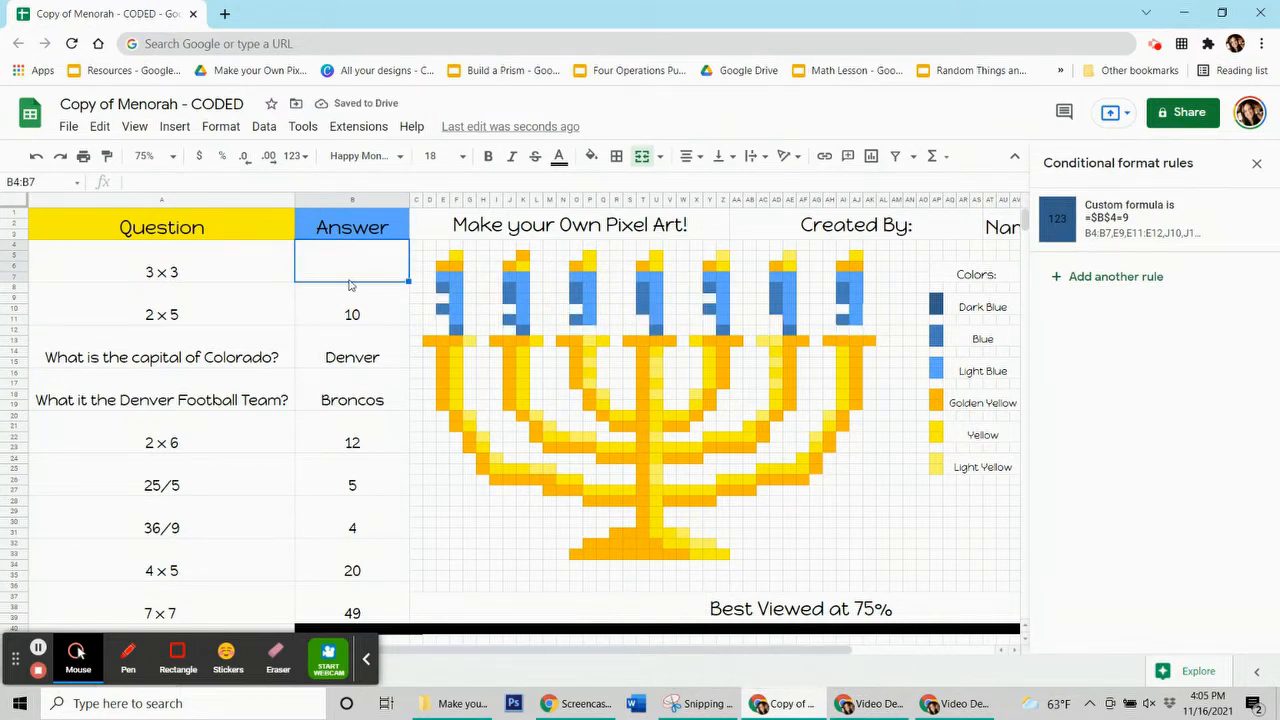
type("9")
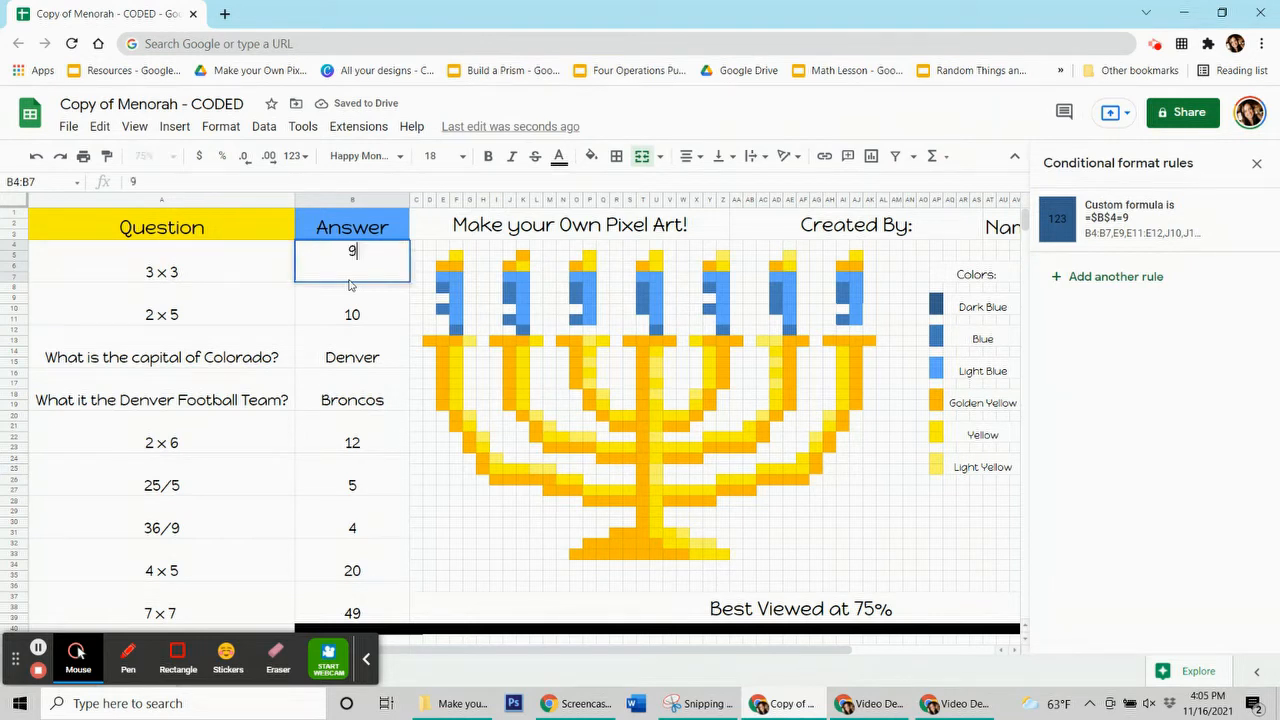
left_click(315, 318)
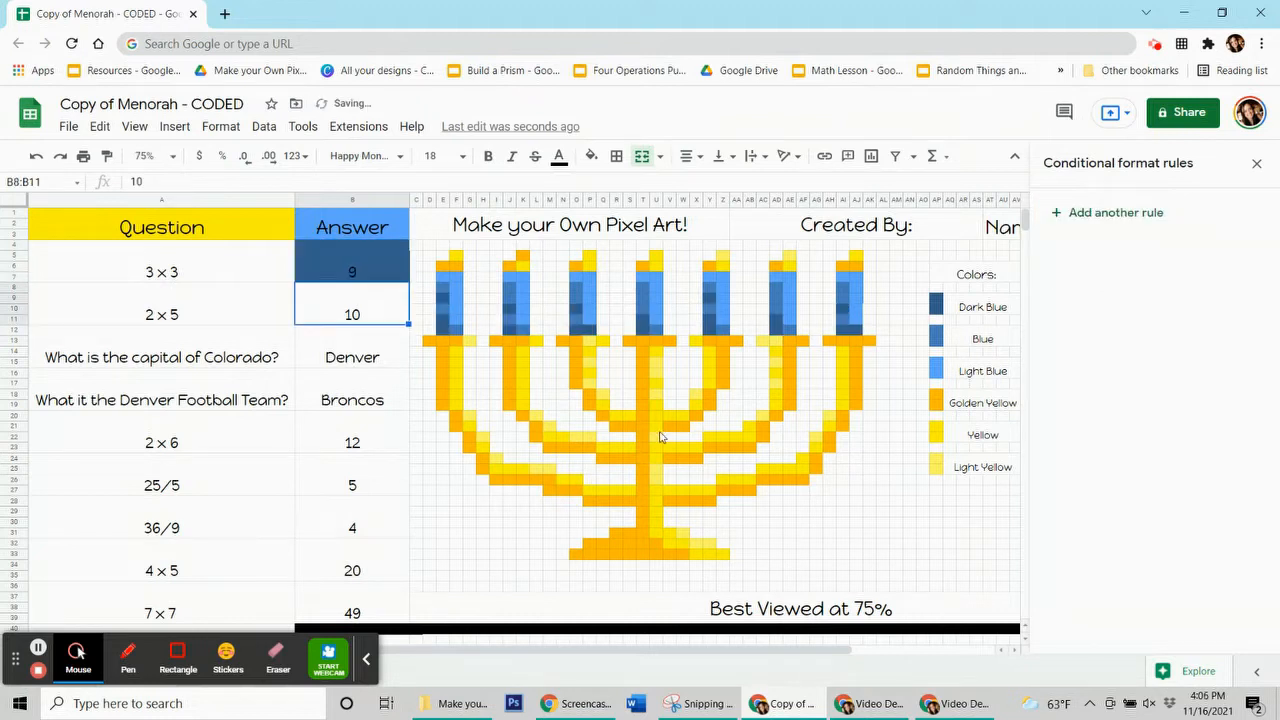
left_click(358, 260)
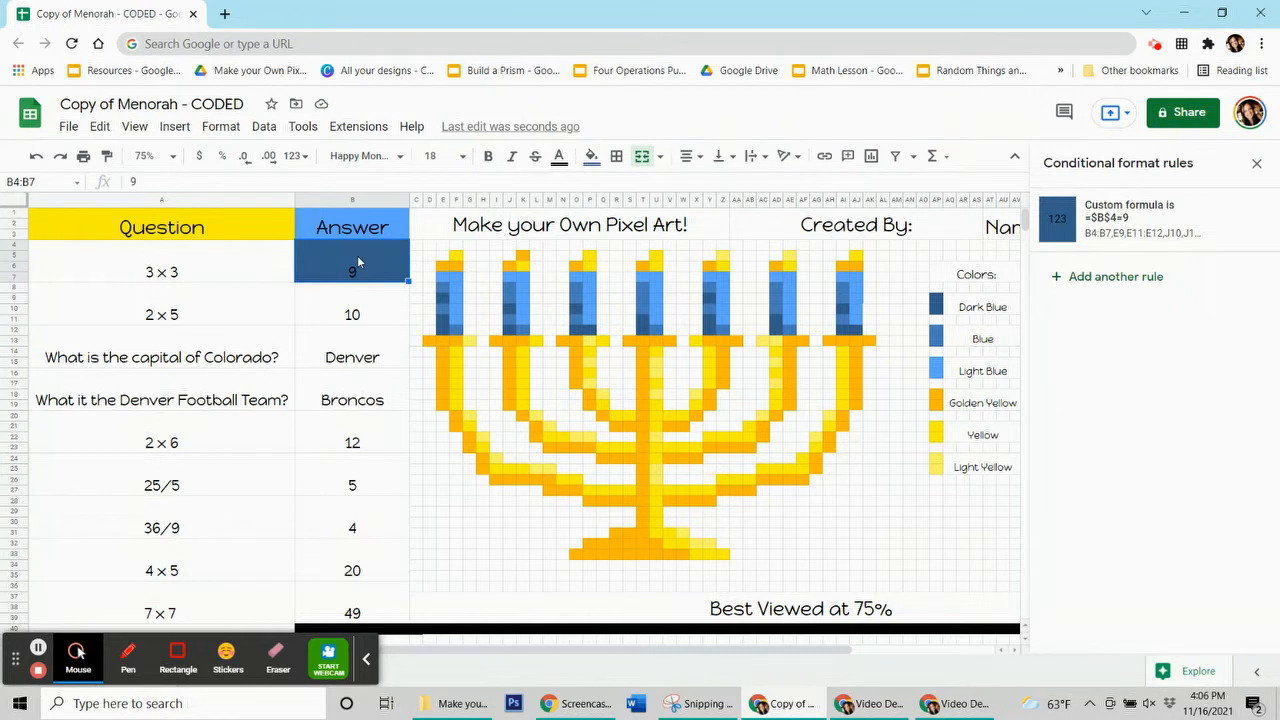
Clear the answer to 3 x 3 and check which custom fill color pixel P13 uses
key("Delete")
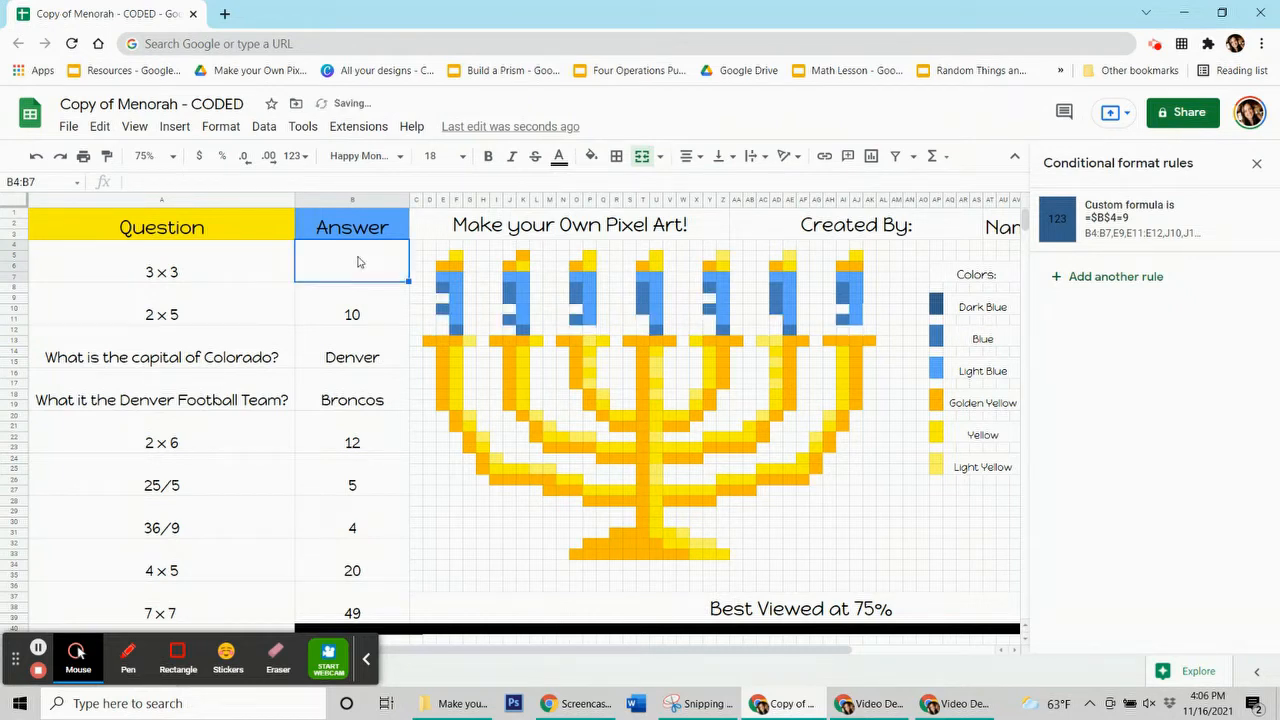
left_click(385, 321)
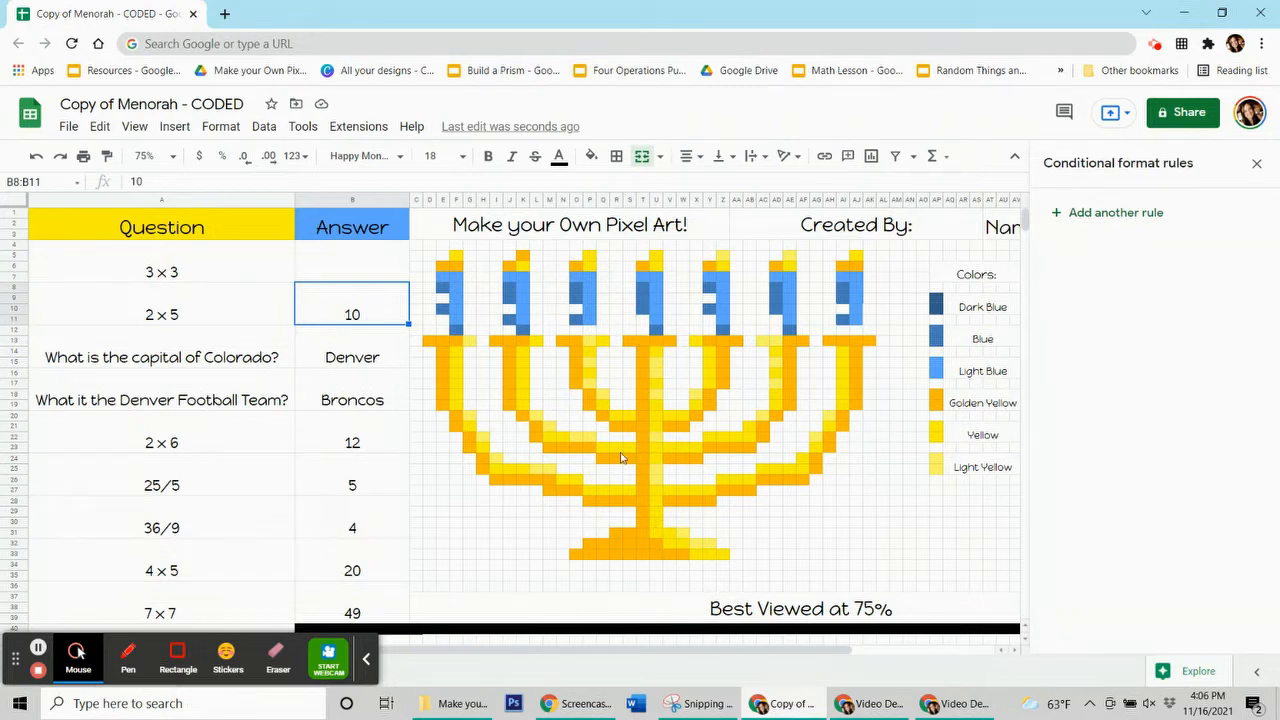
left_click(590, 345)
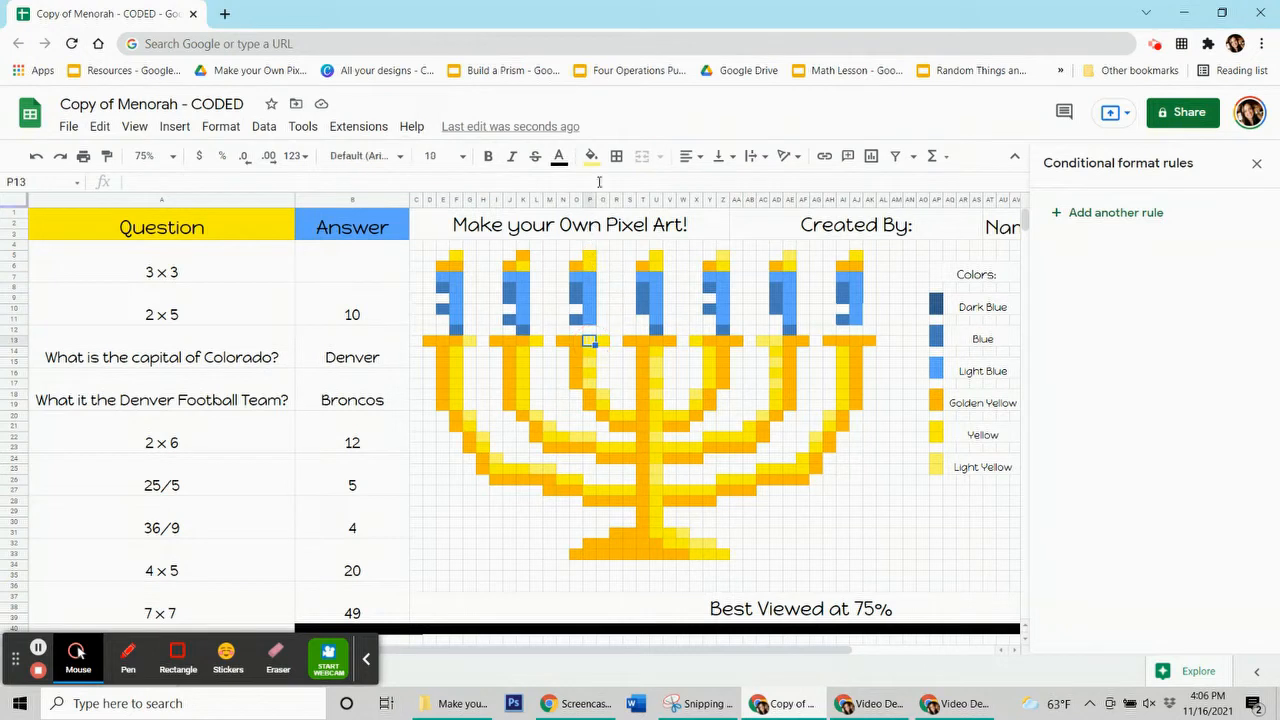
left_click(591, 157)
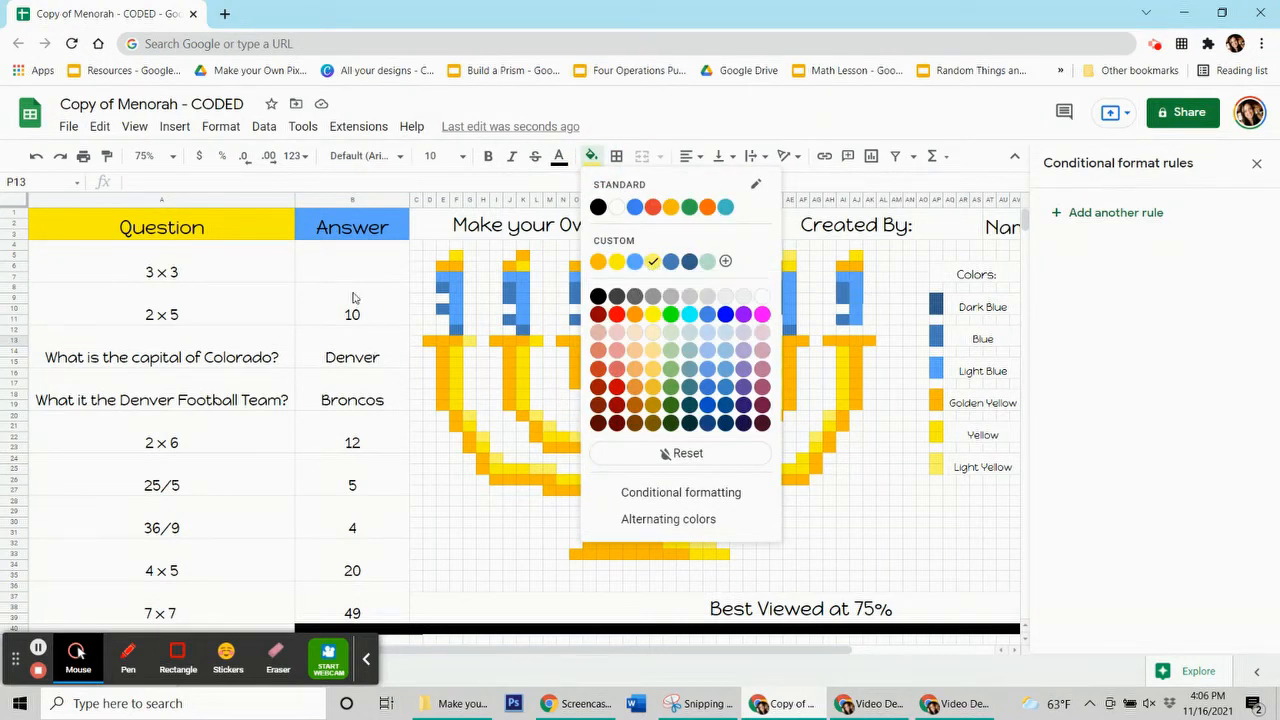
Add a conditional formatting rule to the 2 x 5 answer cell with the custom light yellow fill
left_click(337, 322)
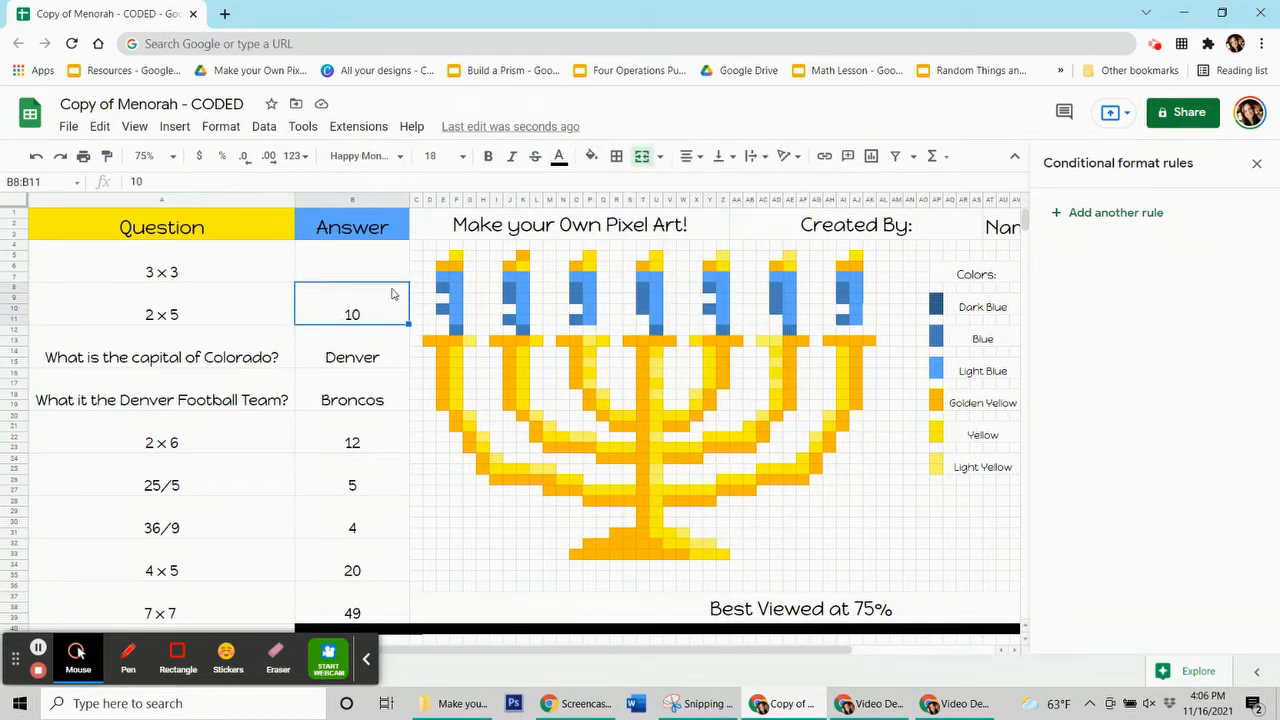
left_click(1139, 222)
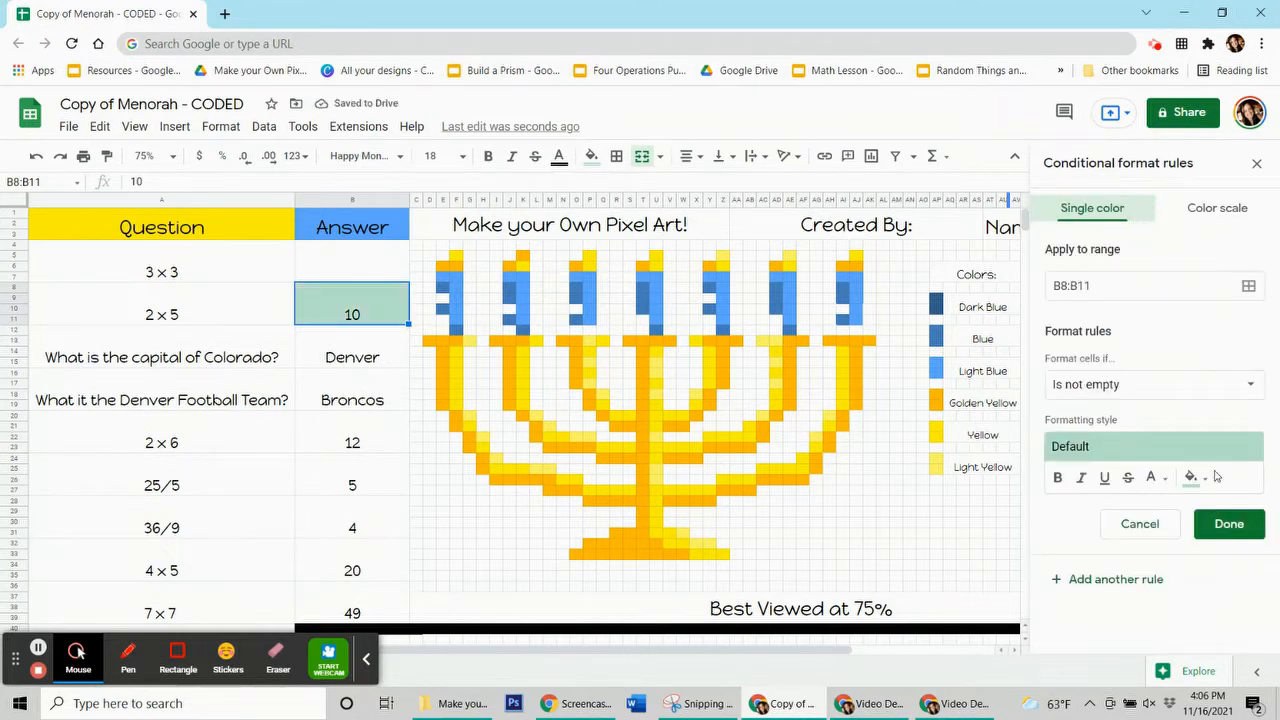
left_click(1194, 479)
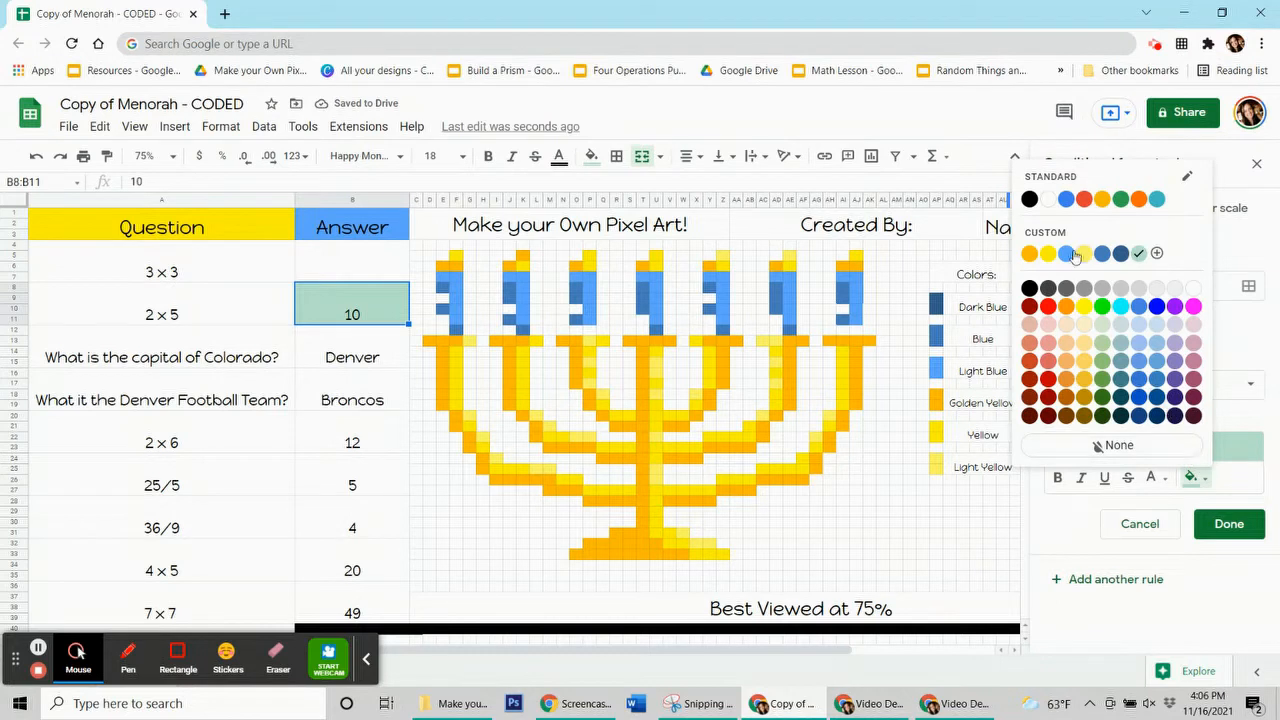
left_click(1084, 253)
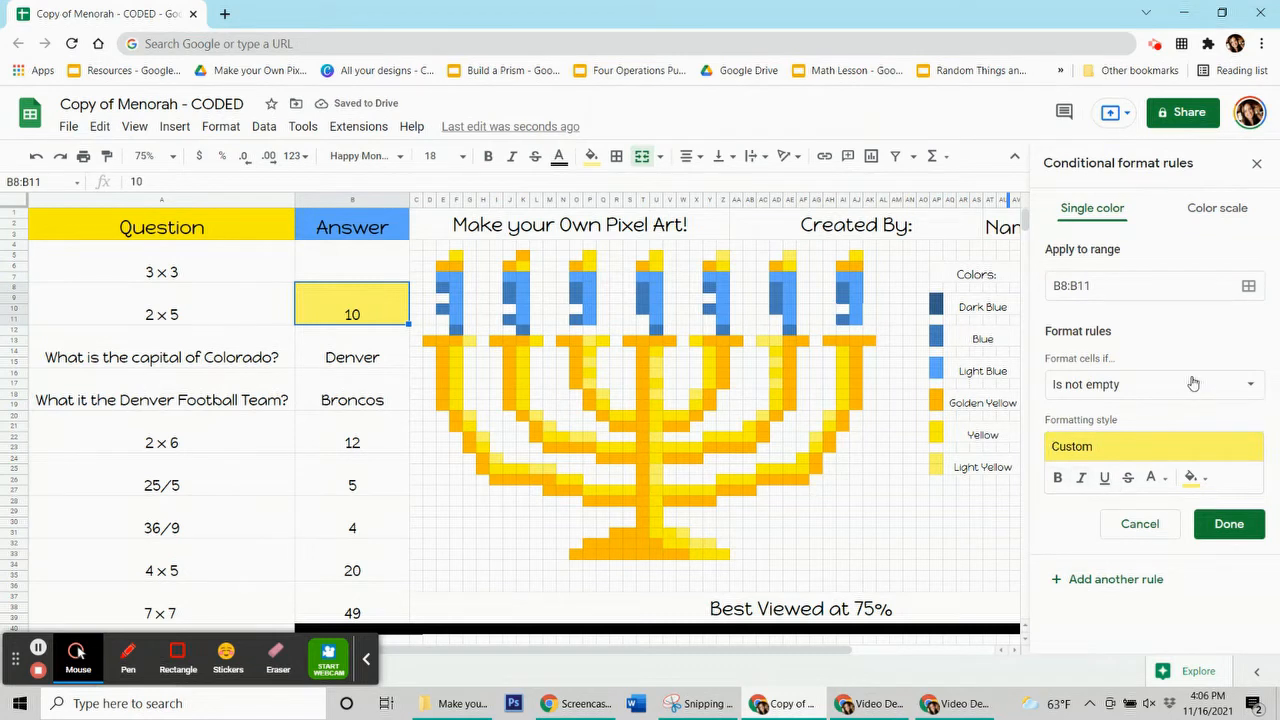
Set the rule's condition to the custom formula =$b$8=10
left_click(1068, 388)
scroll(1095, 450, "down", 3)
left_click(1170, 654)
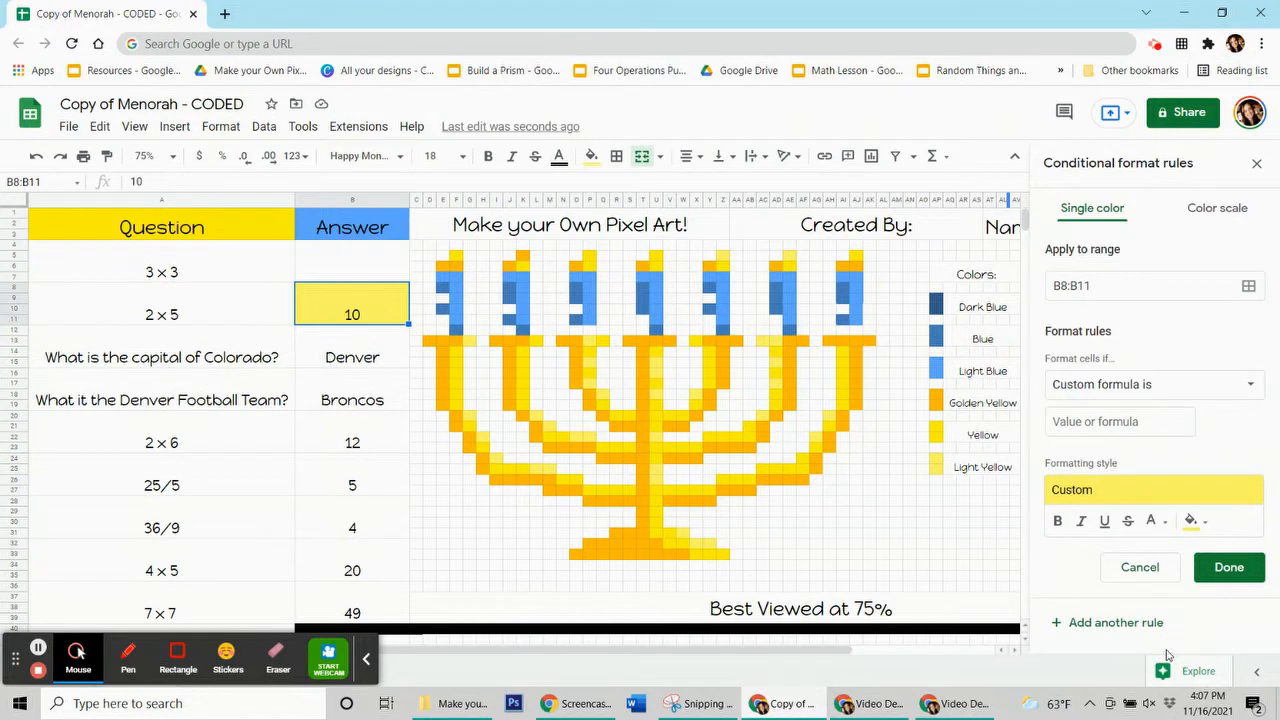
left_click(1054, 425)
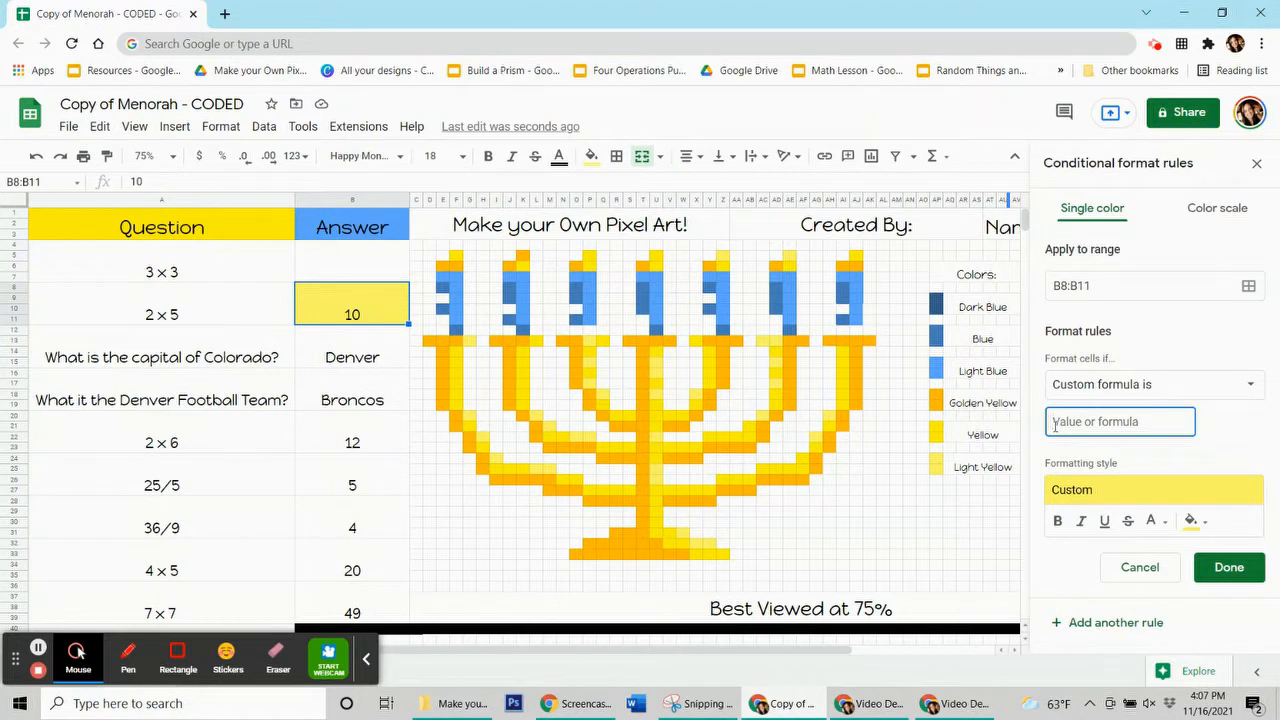
type("=$b$8=10")
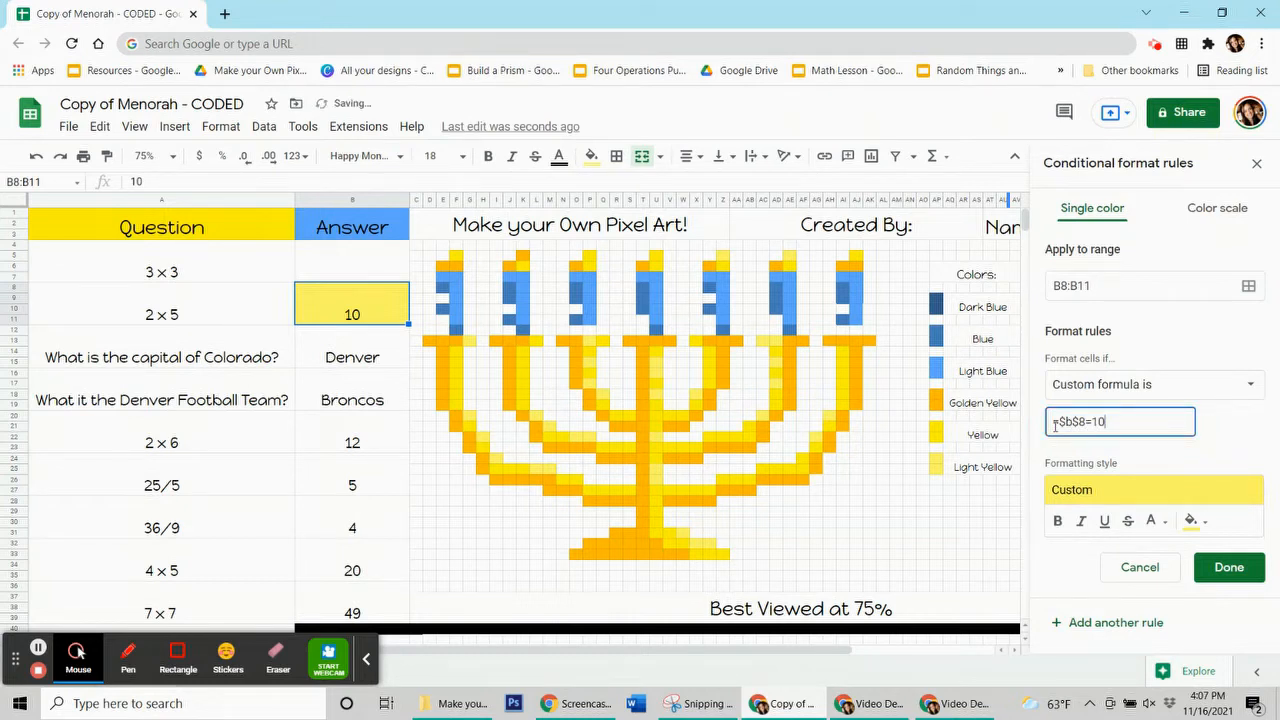
Extend the rule's range with the light yellow pixels I24, H22 and G20
left_click(1250, 288)
left_click_drag(683, 305, 306, 323)
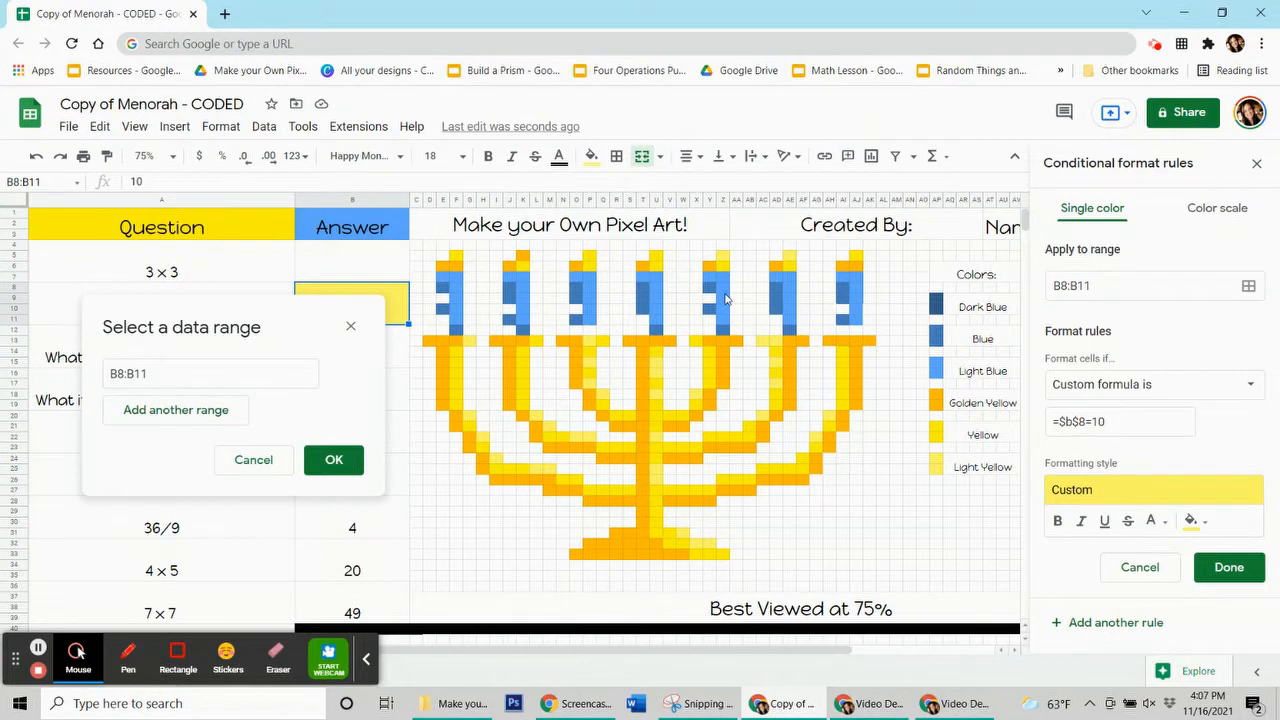
left_click(495, 457, "ctrl")
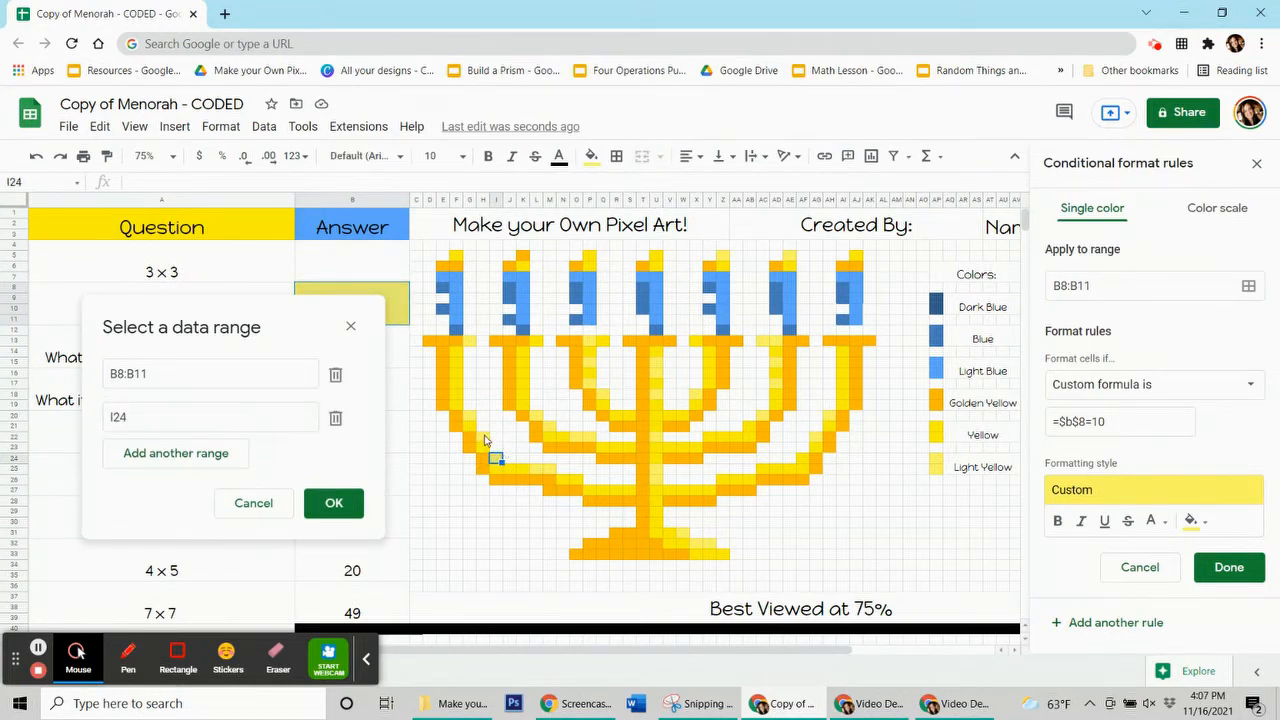
left_click(483, 437, "ctrl")
left_click(469, 416, "ctrl")
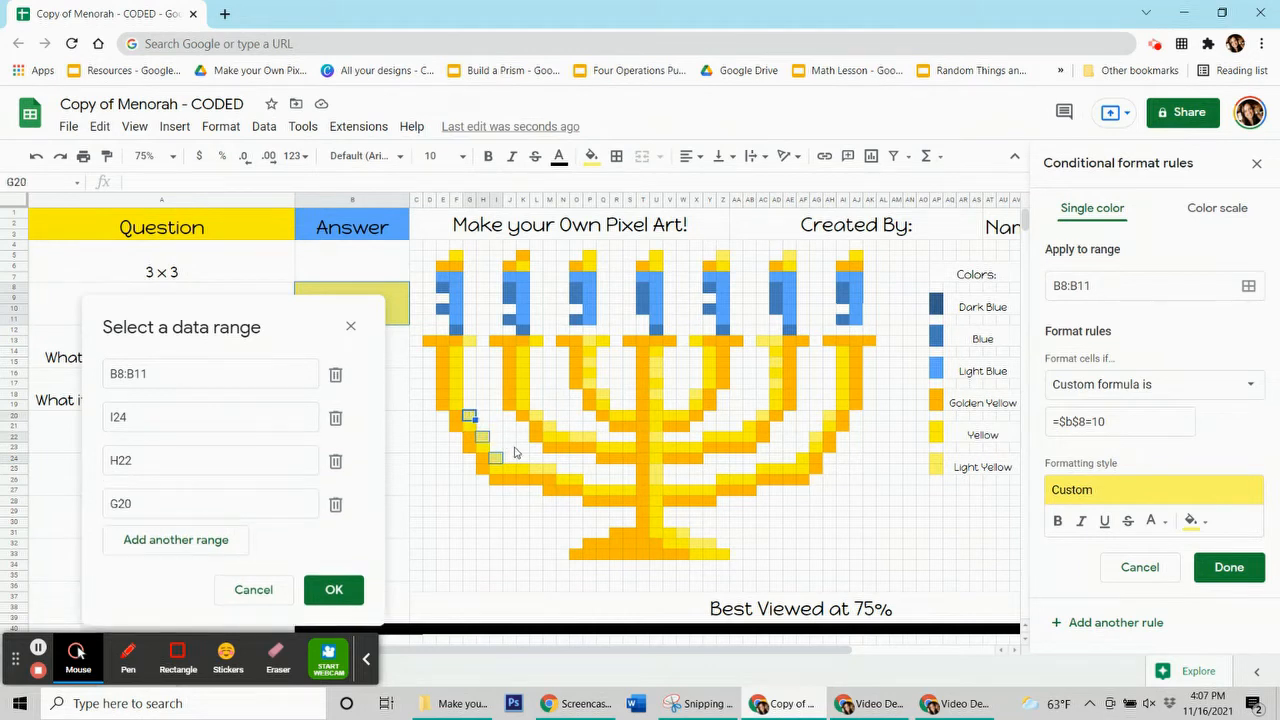
Add the light yellow pixels L25:M25, L20, M21 and O22:P22 to the rule's range
left_click_drag(538, 468, 550, 468)
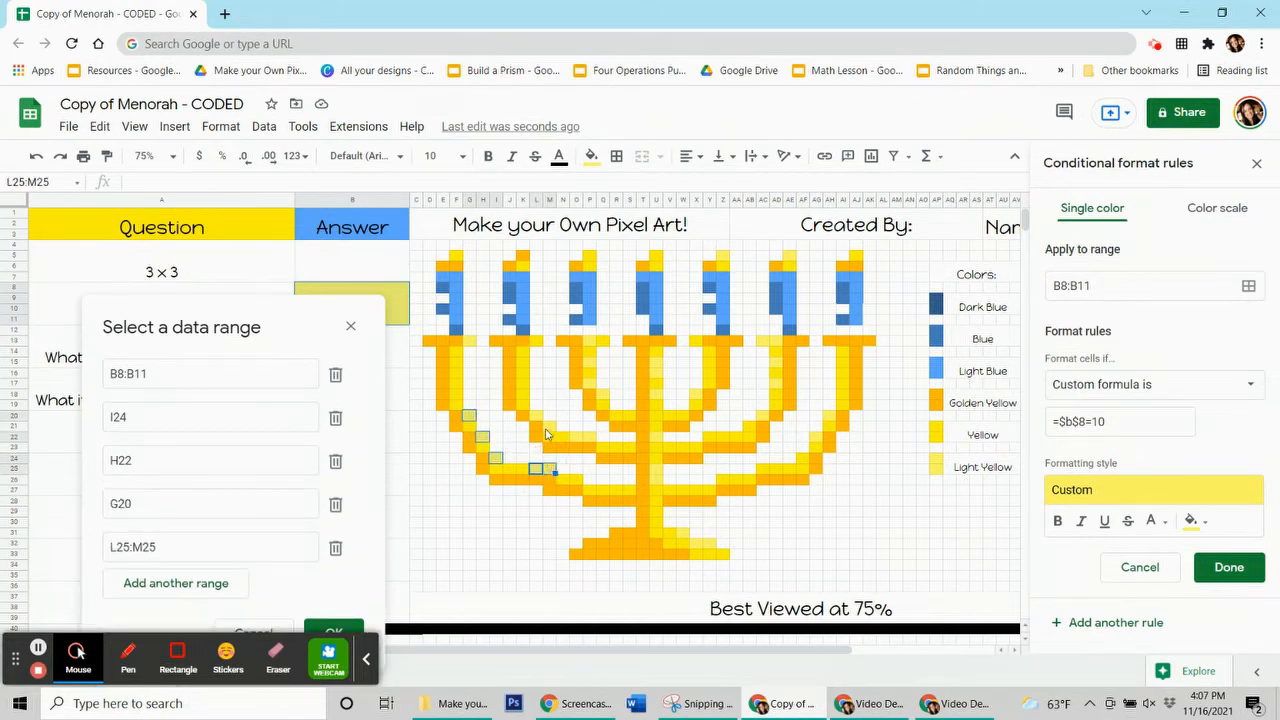
left_click(537, 416, "ctrl")
left_click(550, 426, "ctrl")
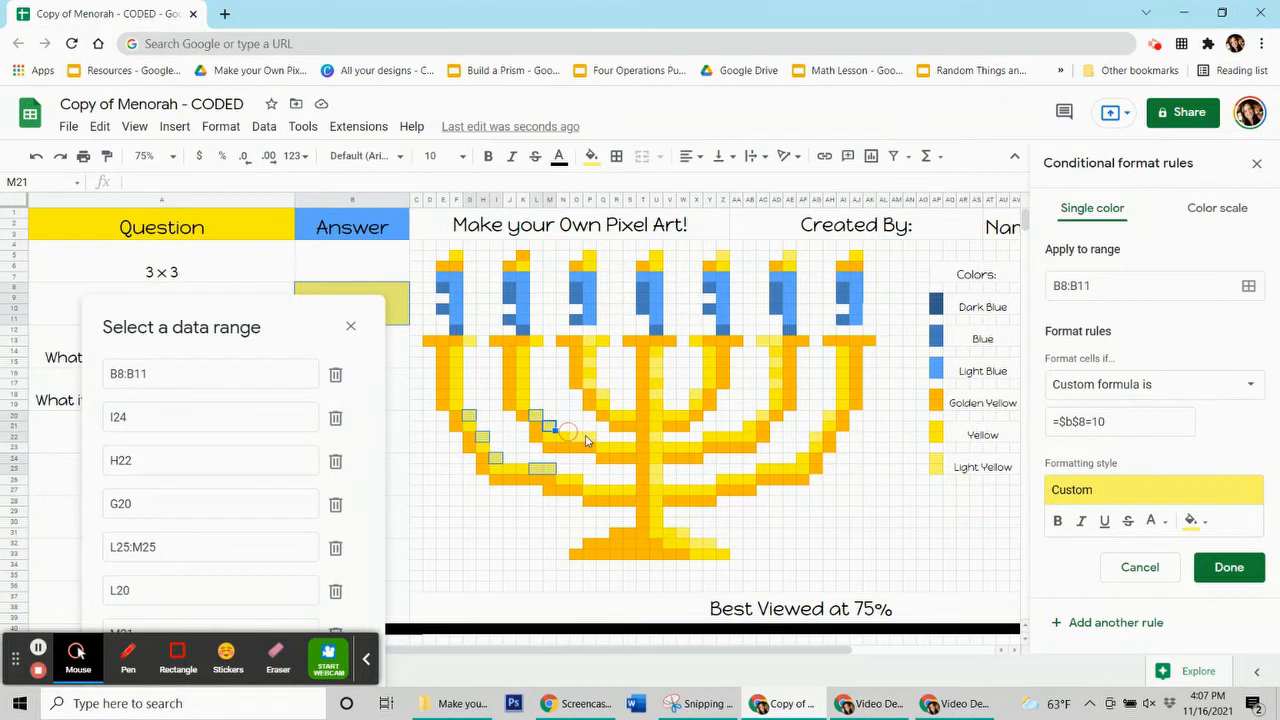
left_click(578, 438, "ctrl")
left_click_drag(588, 444, 592, 440)
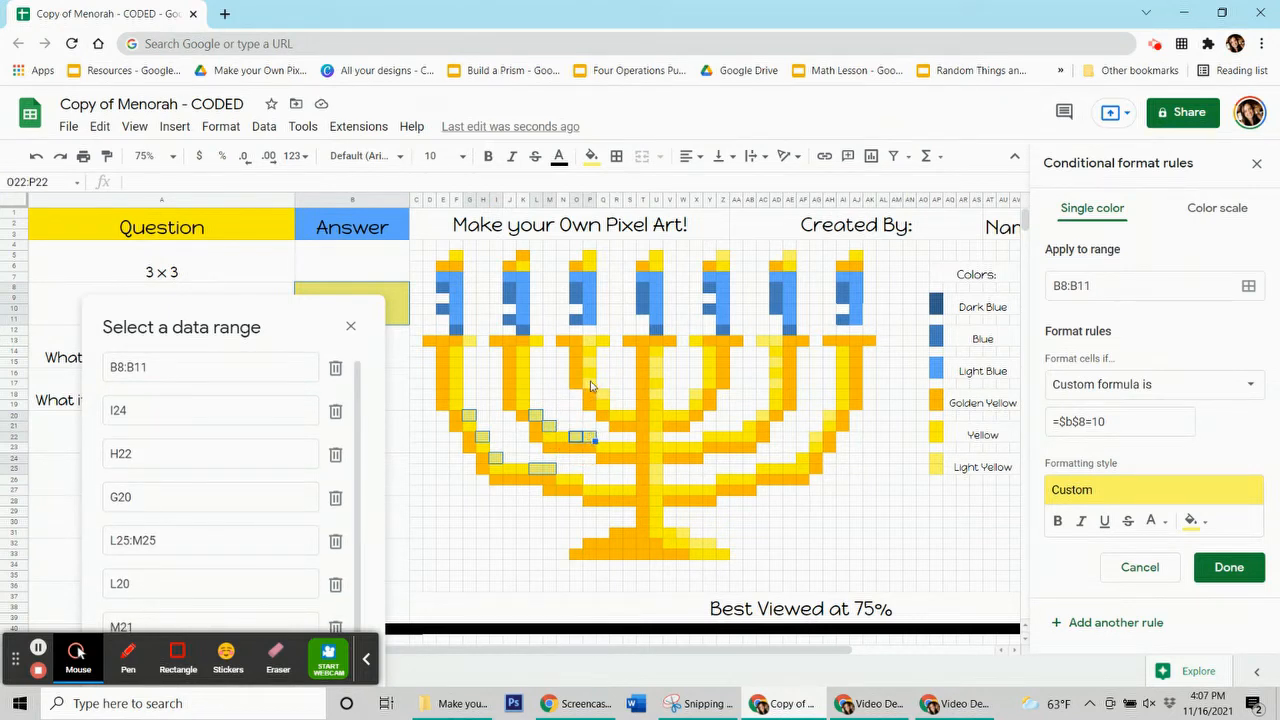
Add the light yellow pixels P17, P15, P13 and Q18 to the rule's range
left_click(590, 384, "ctrl")
left_click(590, 362, "ctrl")
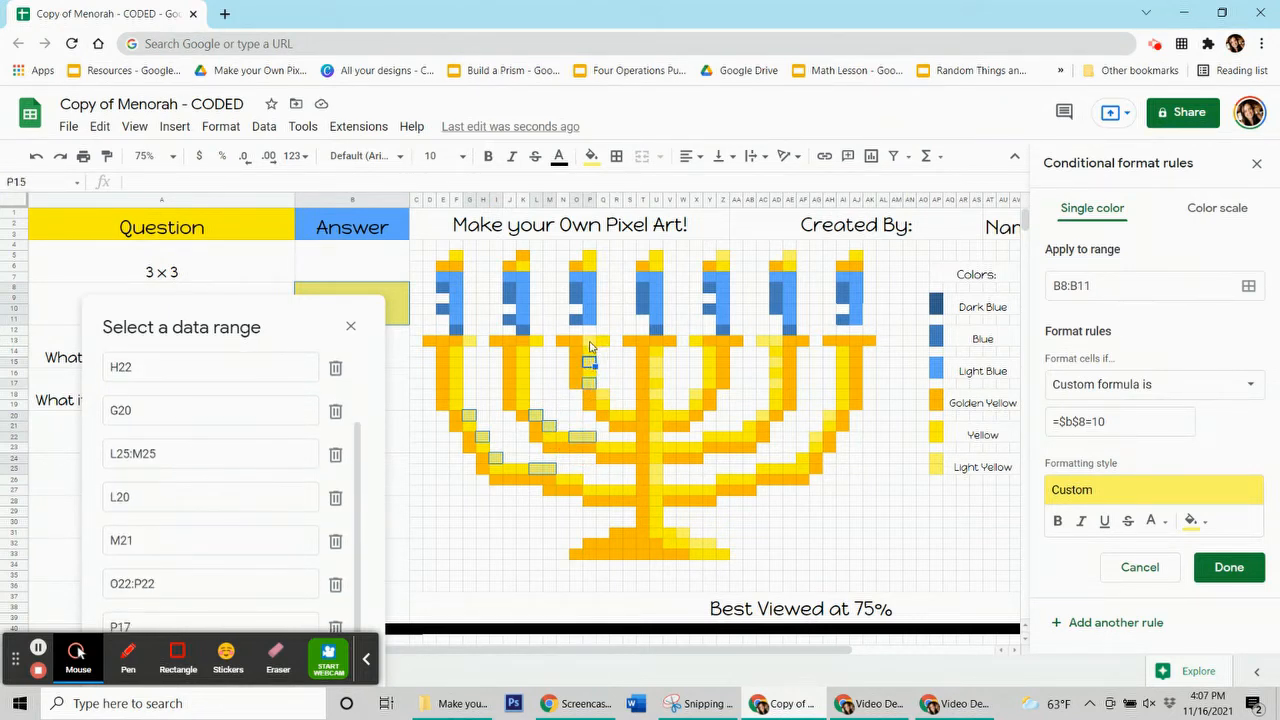
left_click(590, 341, "ctrl")
left_click(604, 396, "ctrl")
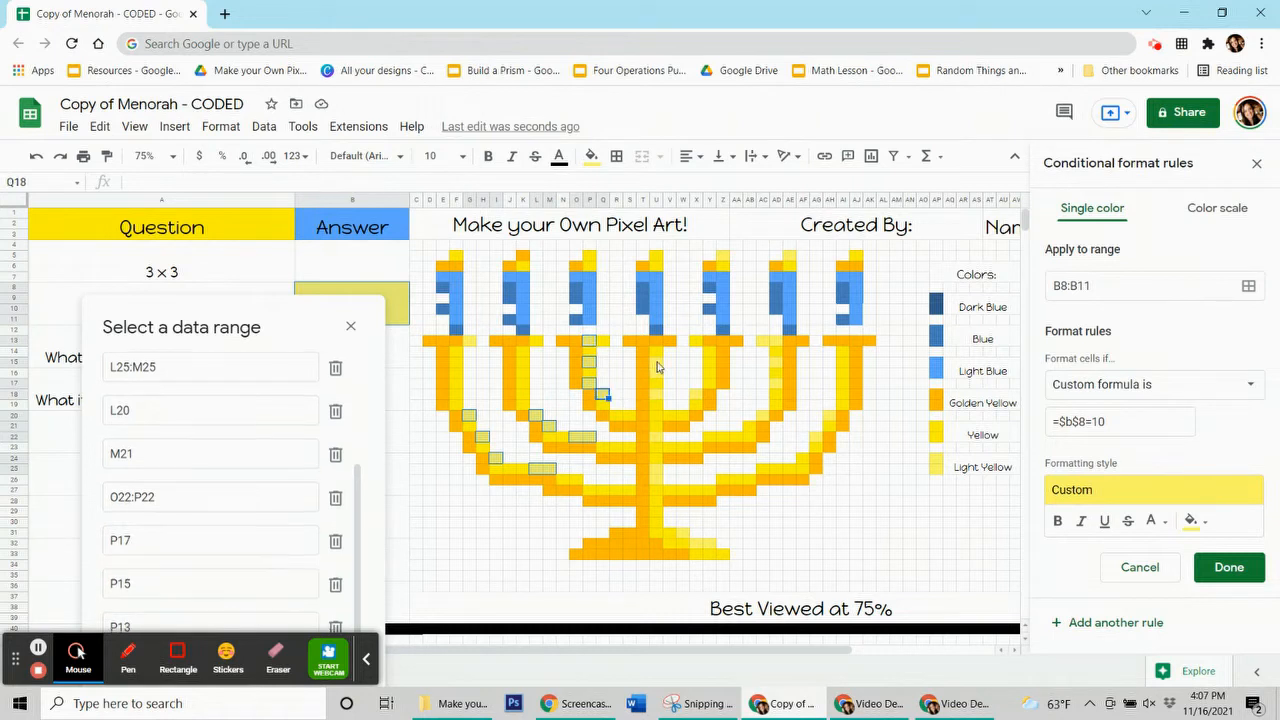
Add the center stem and base pixels U15:U16, U18, U22, U25:U26, W31 and X32:Y32 to the rule's range
left_click_drag(657, 362, 657, 374)
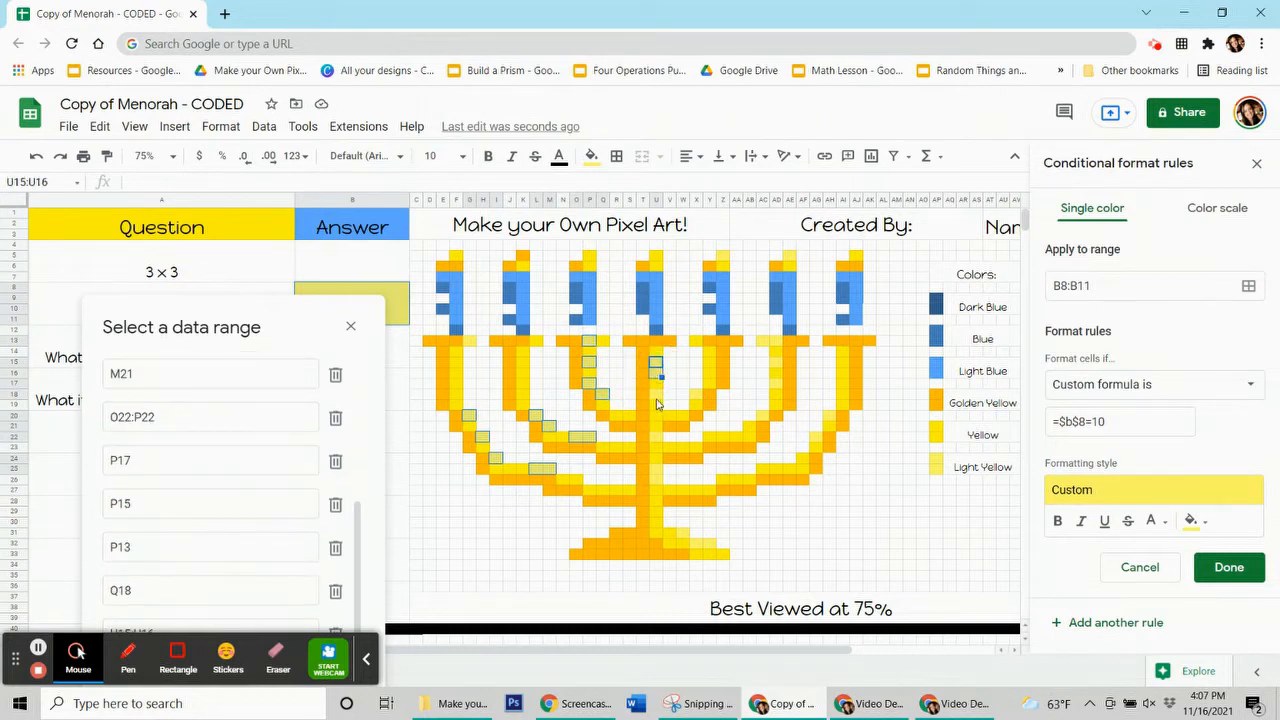
left_click(655, 395, "ctrl")
left_click_drag(657, 468, 657, 479)
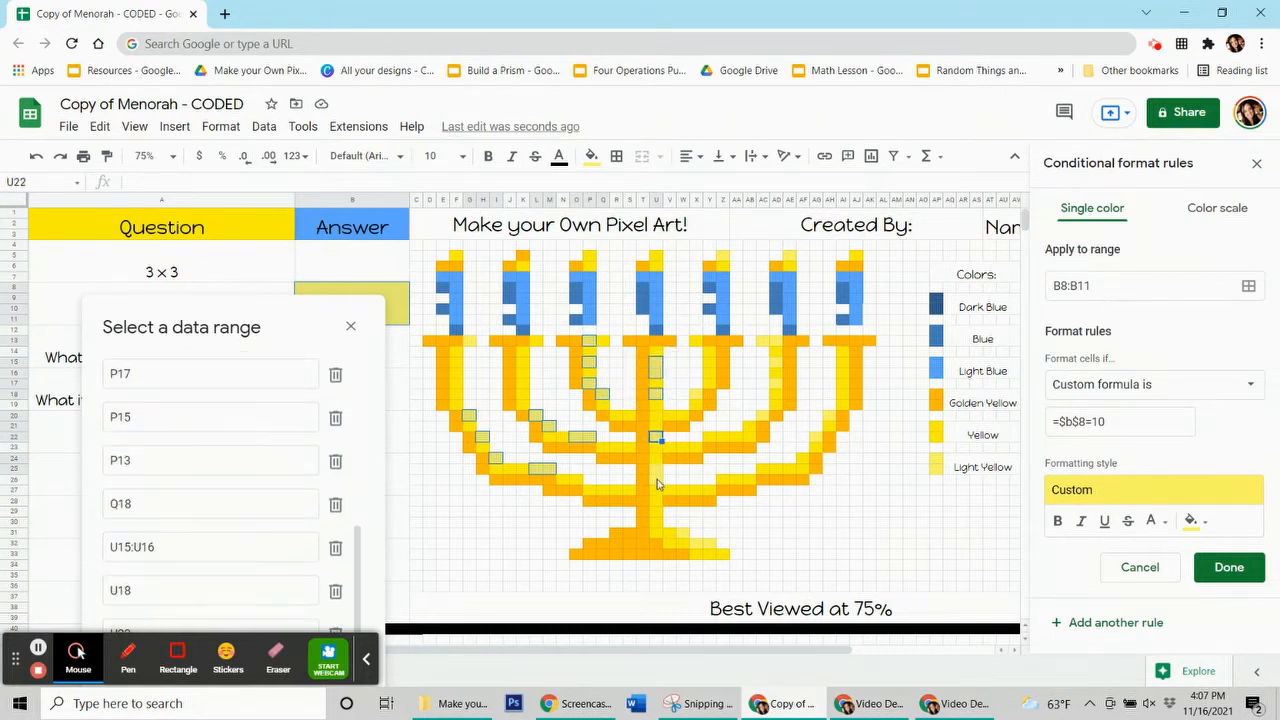
left_click(683, 534, "ctrl")
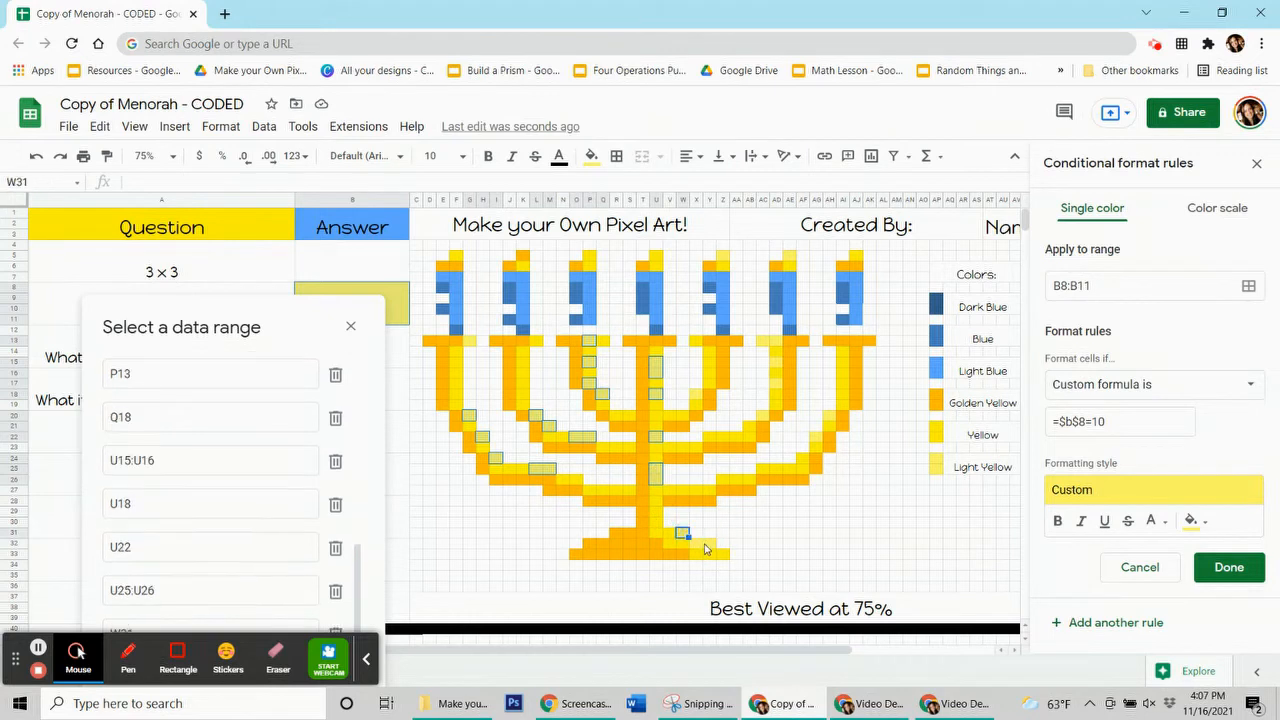
left_click_drag(702, 547, 711, 546)
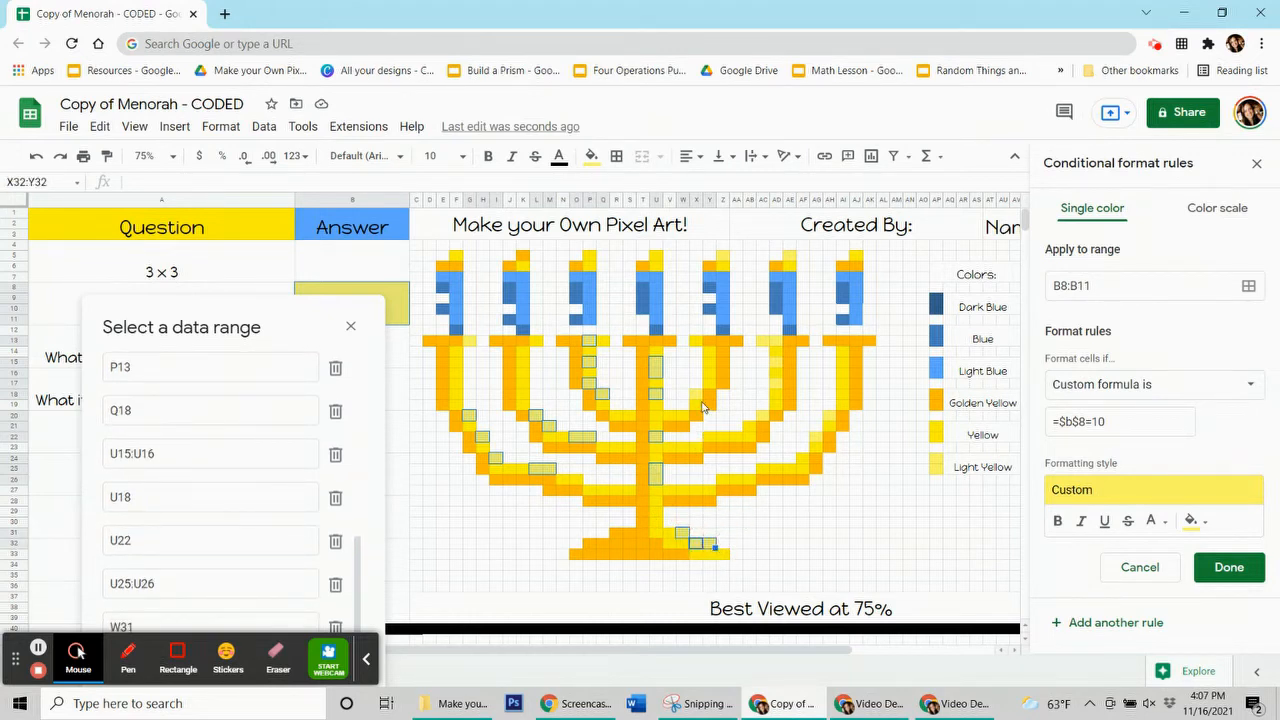
Add X18, AC13:AD13, AD15, AD17, AH20, AG22 and AC20 to the range and save the rule
left_click(697, 398, "ctrl")
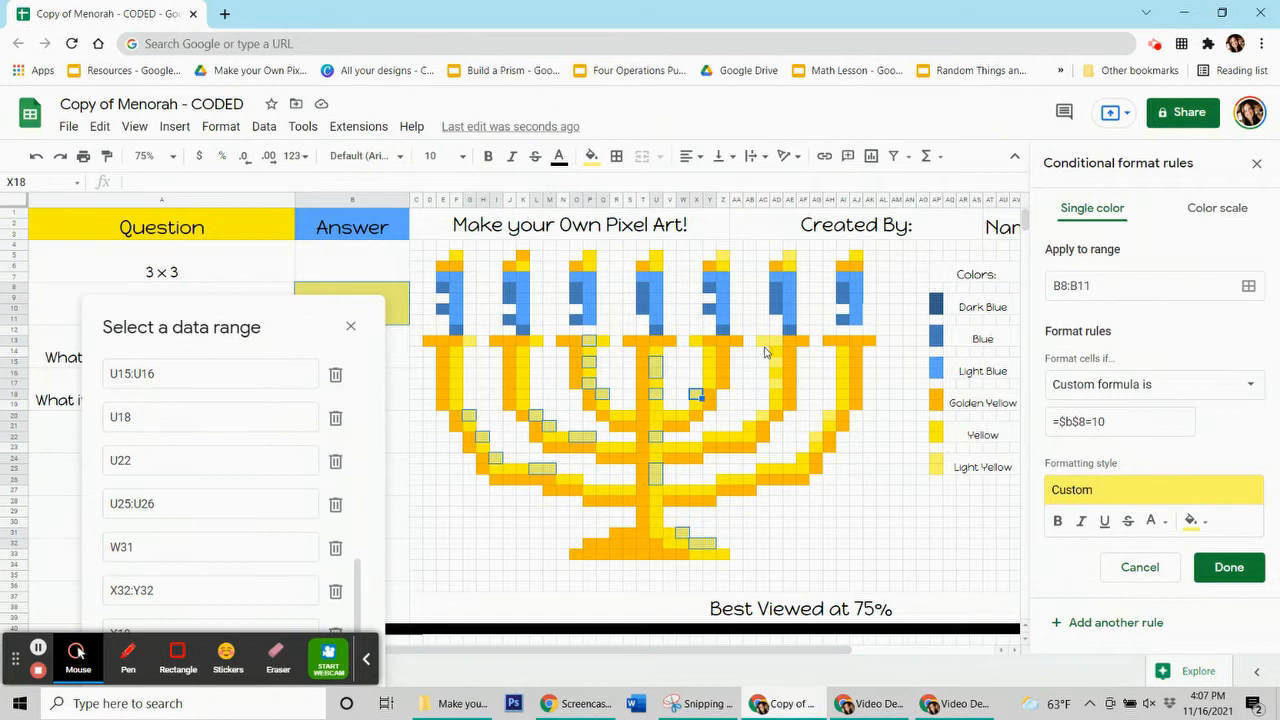
left_click_drag(763, 341, 779, 341)
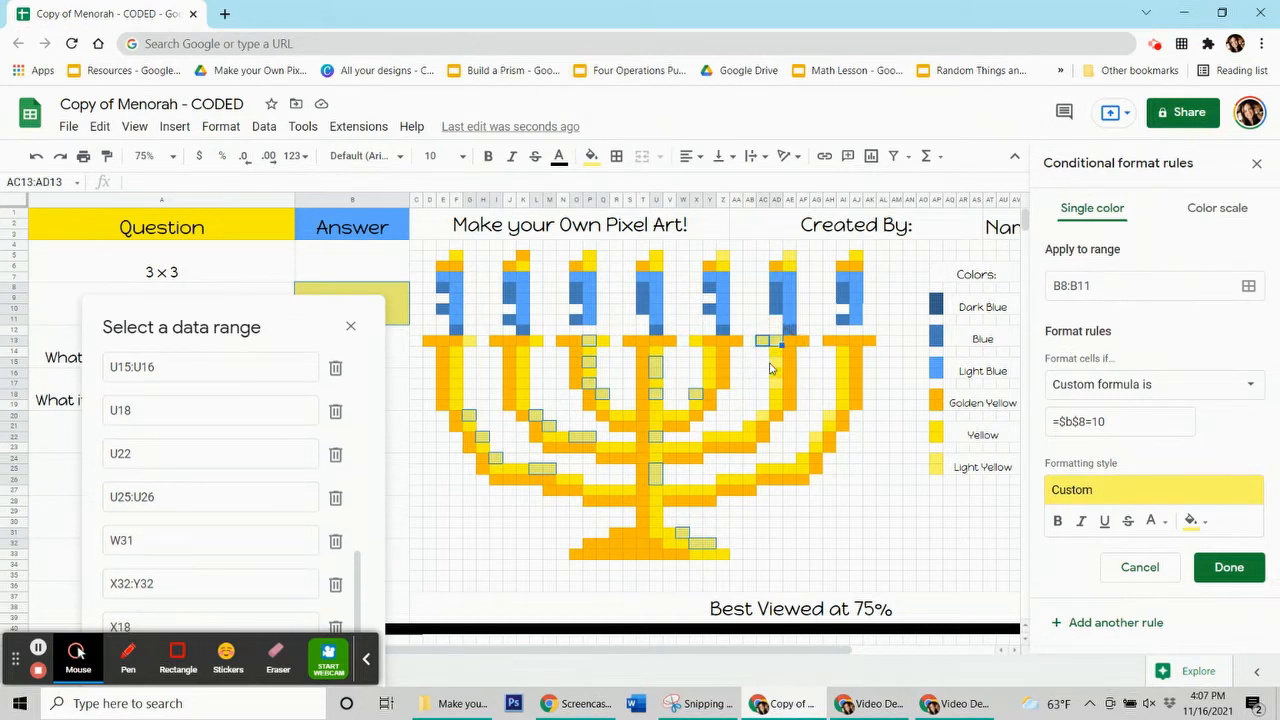
left_click(776, 366, "ctrl")
left_click(777, 385, "ctrl")
left_click(830, 416, "ctrl")
left_click(816, 438, "ctrl")
left_click(762, 416, "ctrl")
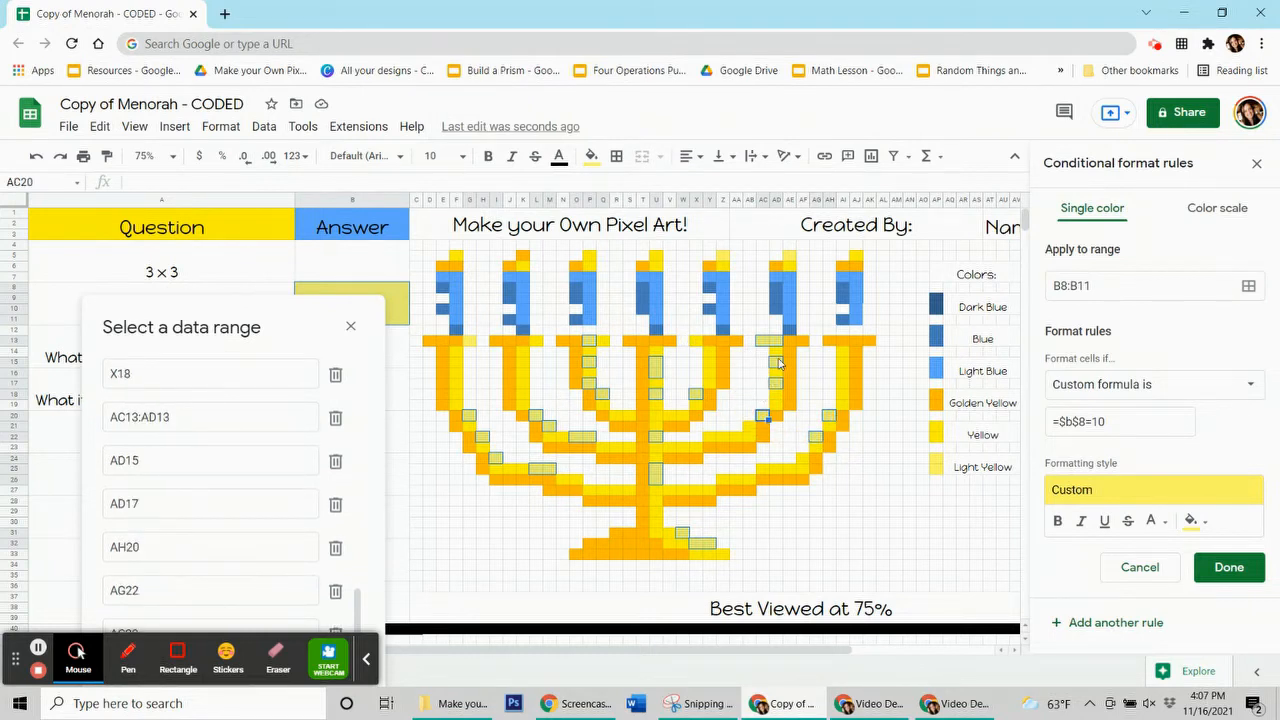
left_click_drag(305, 318, 234, 180)
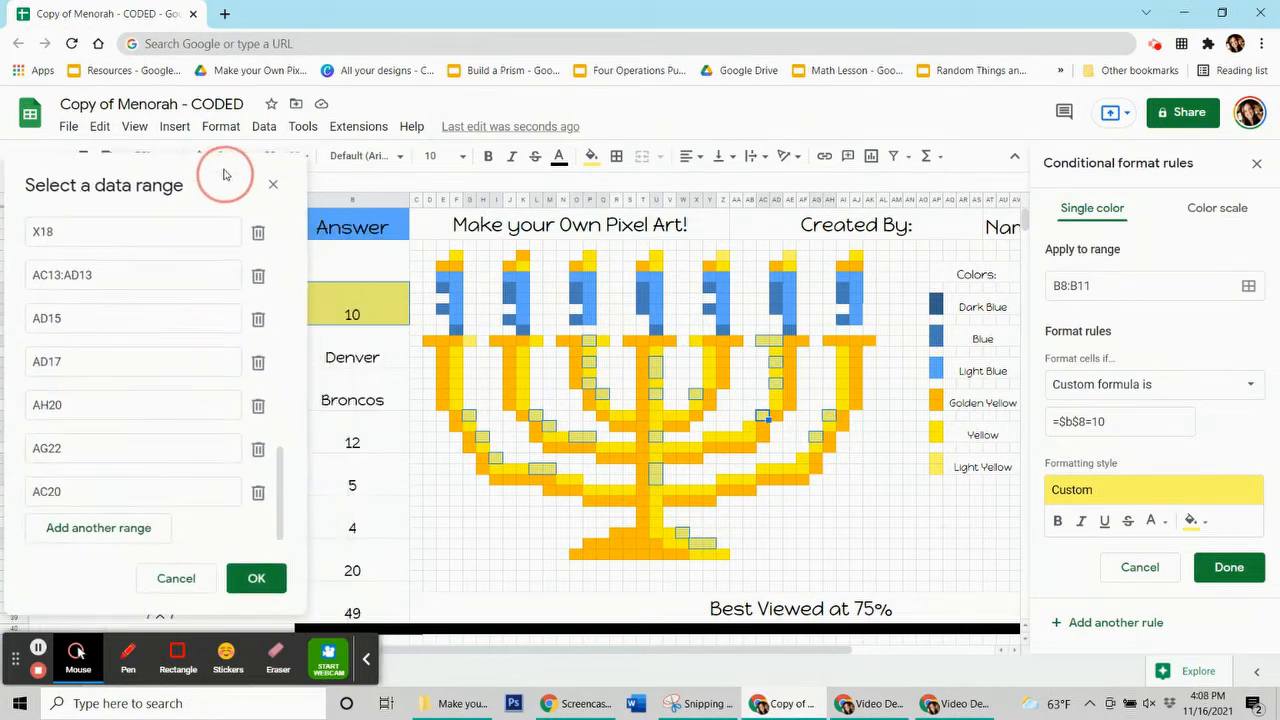
left_click(258, 569)
left_click(1229, 567)
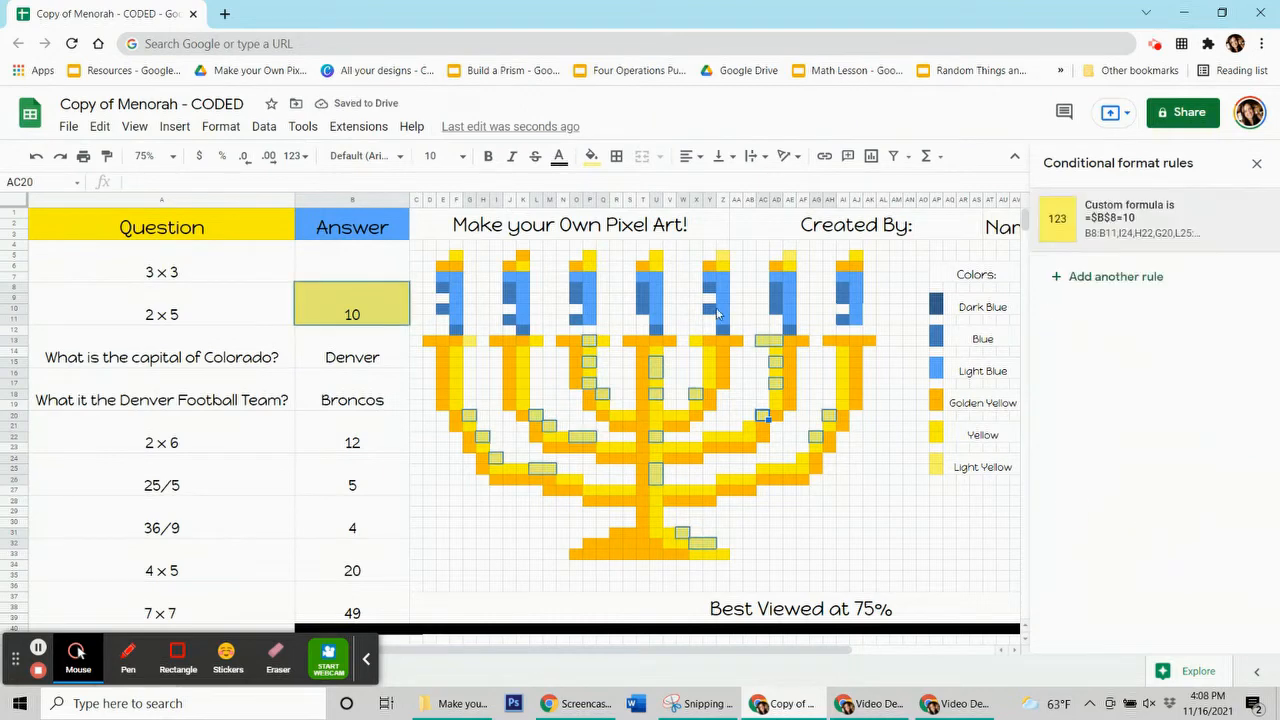
Reset the base fill color of the selected light yellow pixels and deselect them
left_click(591, 156)
left_click(639, 454)
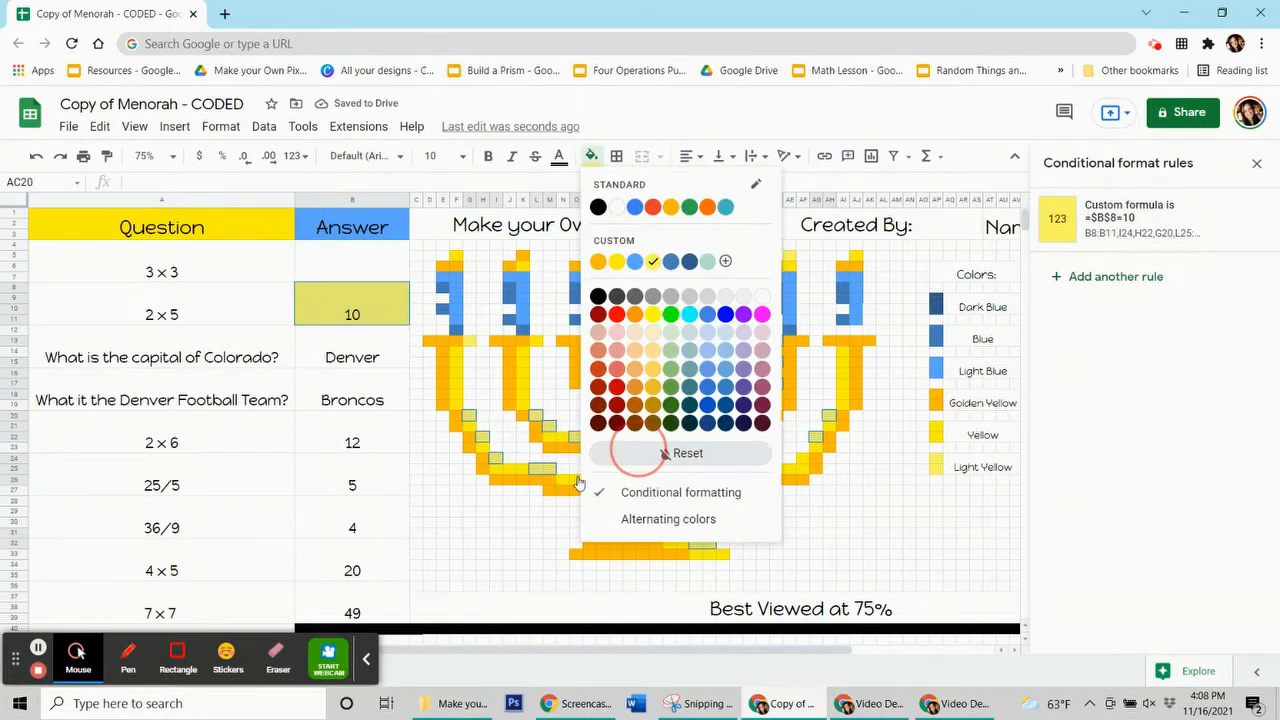
left_click(509, 516)
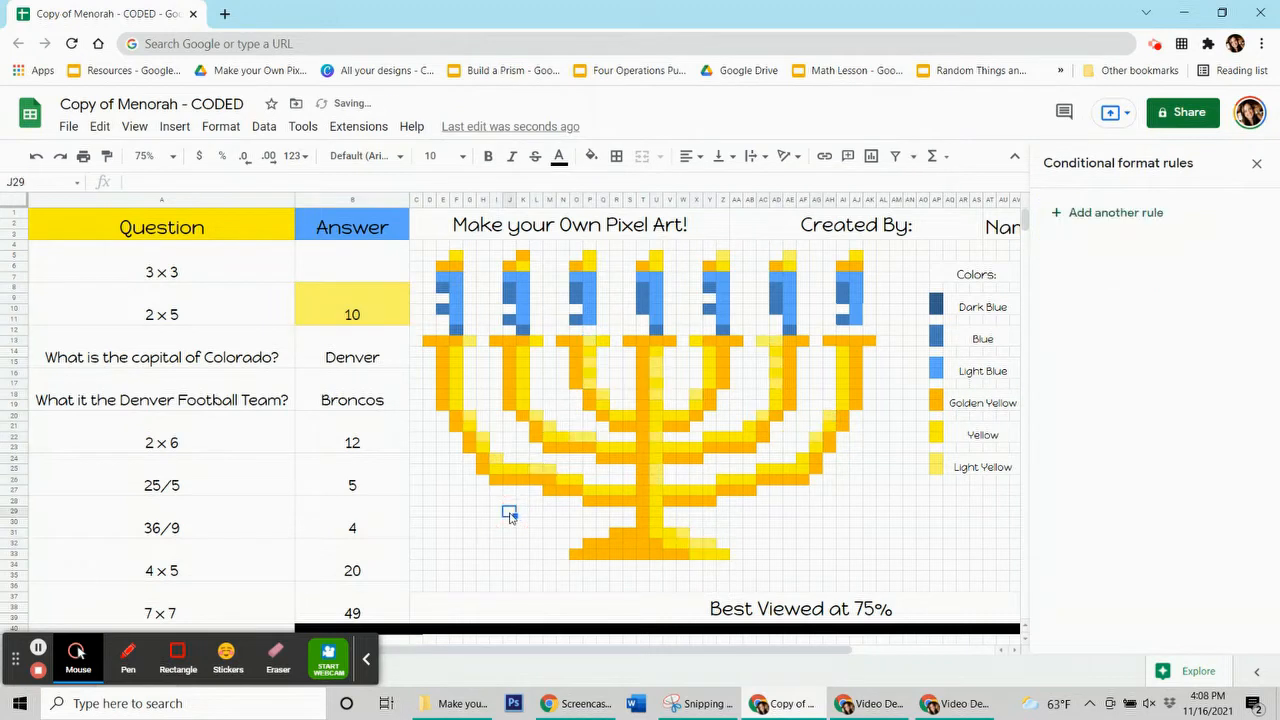
Test both rules by clearing the 2 x 5 answer and entering 9 for 3 x 3 and 10 for 2 x 5
left_click(396, 315)
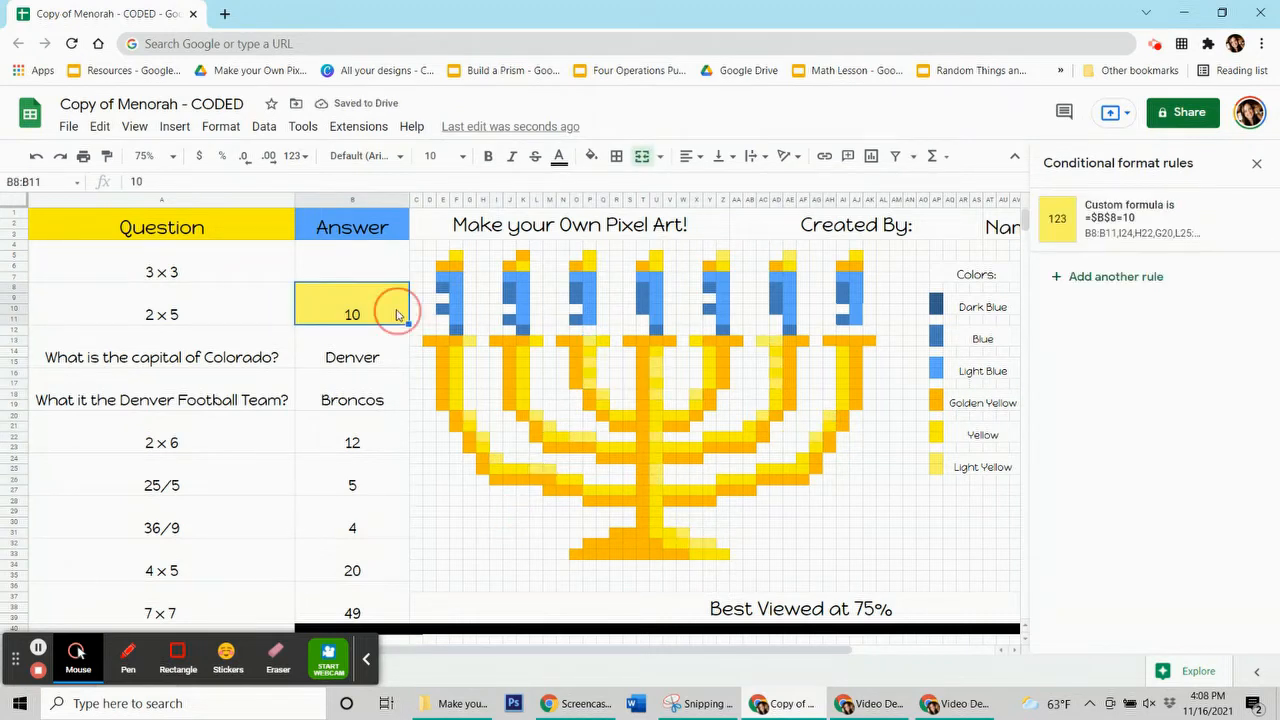
key("Delete")
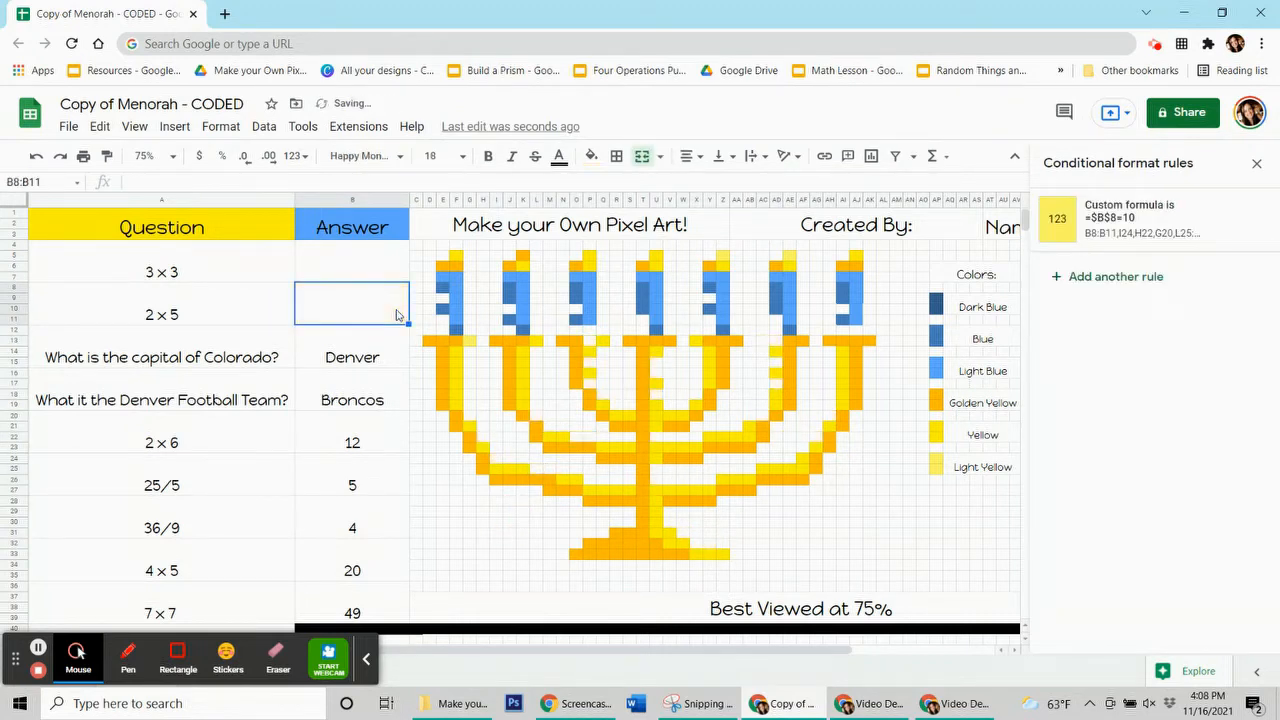
left_click(364, 268)
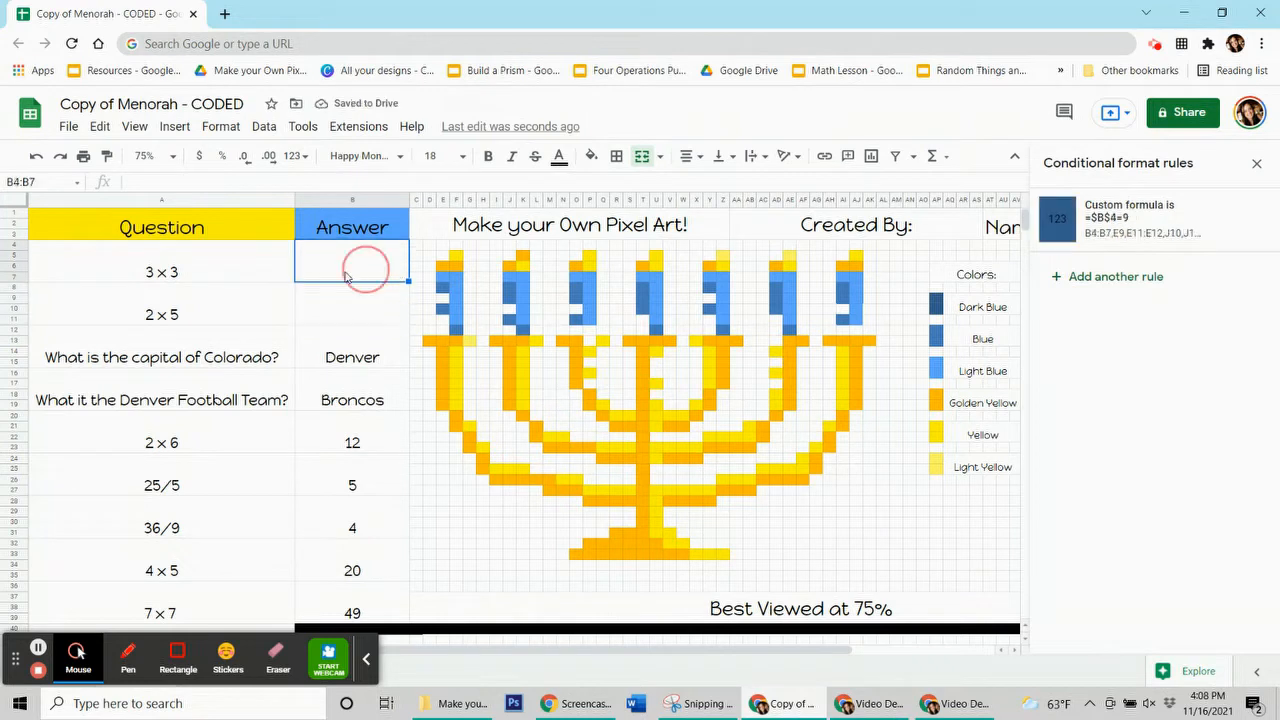
type("9")
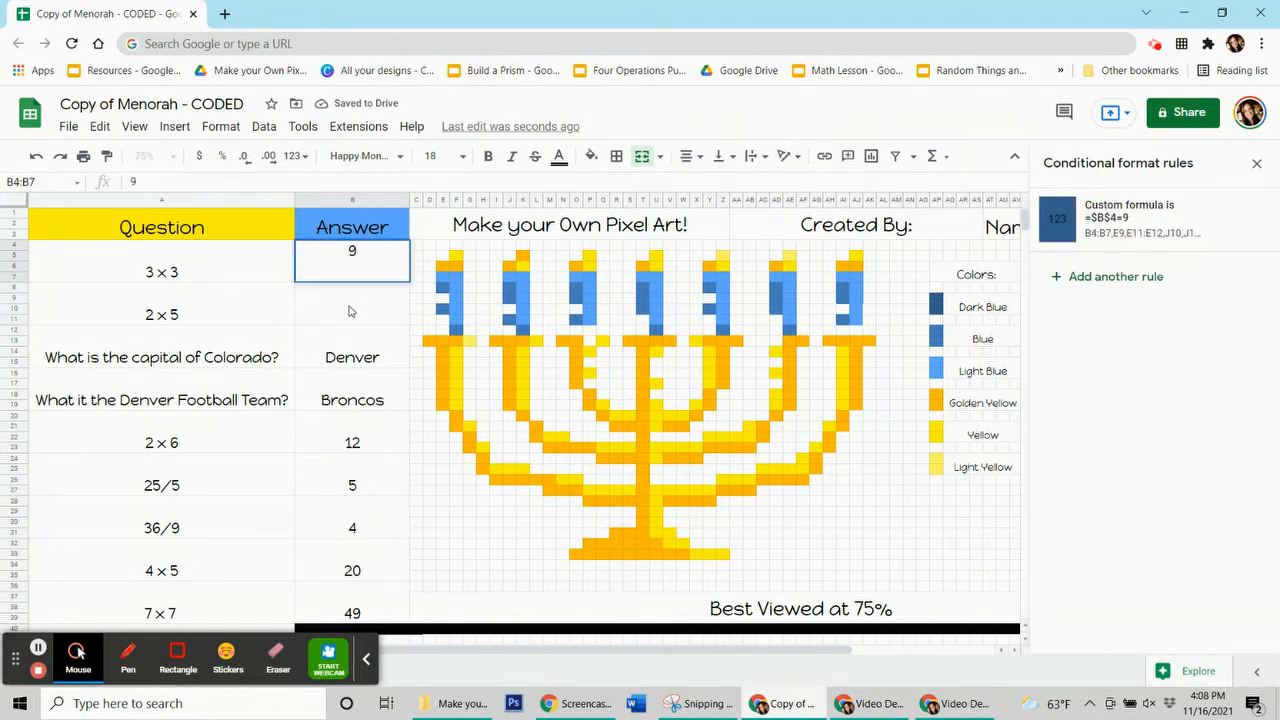
key("Return")
type("10")
key("Return")
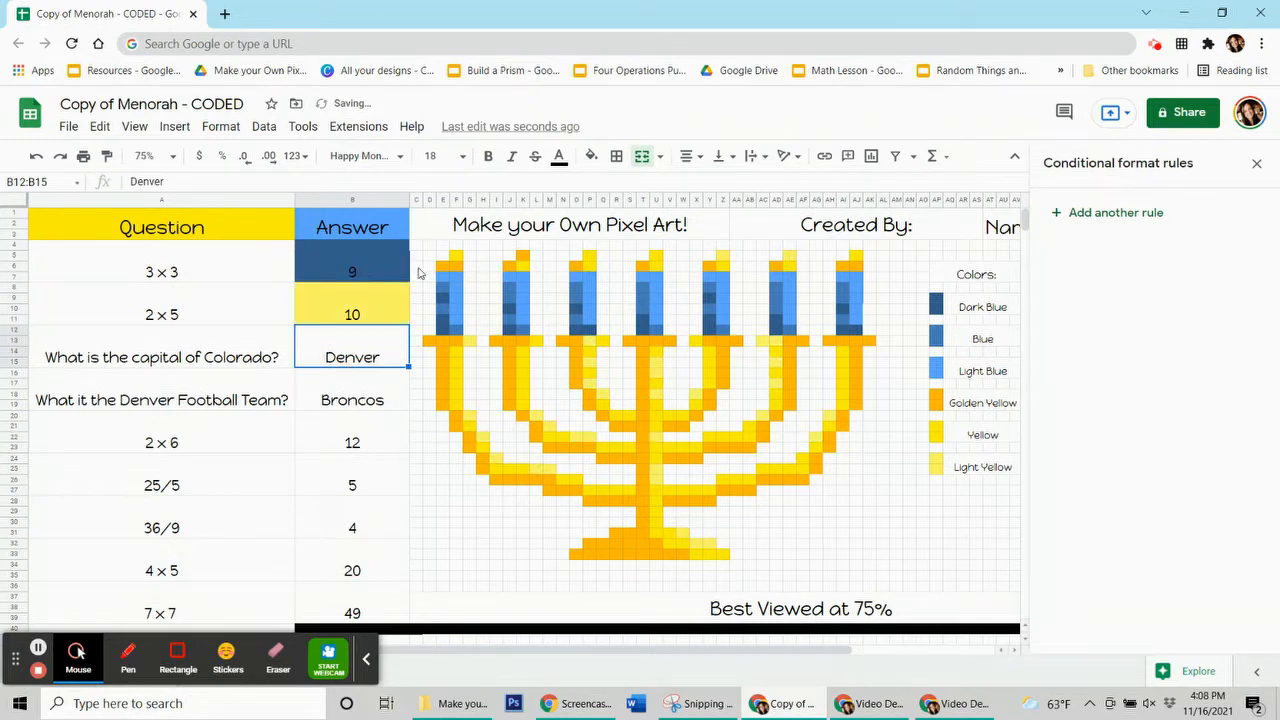
Clear the answers for 3 x 3 and 2 x 5
left_click(375, 267)
left_click(338, 318)
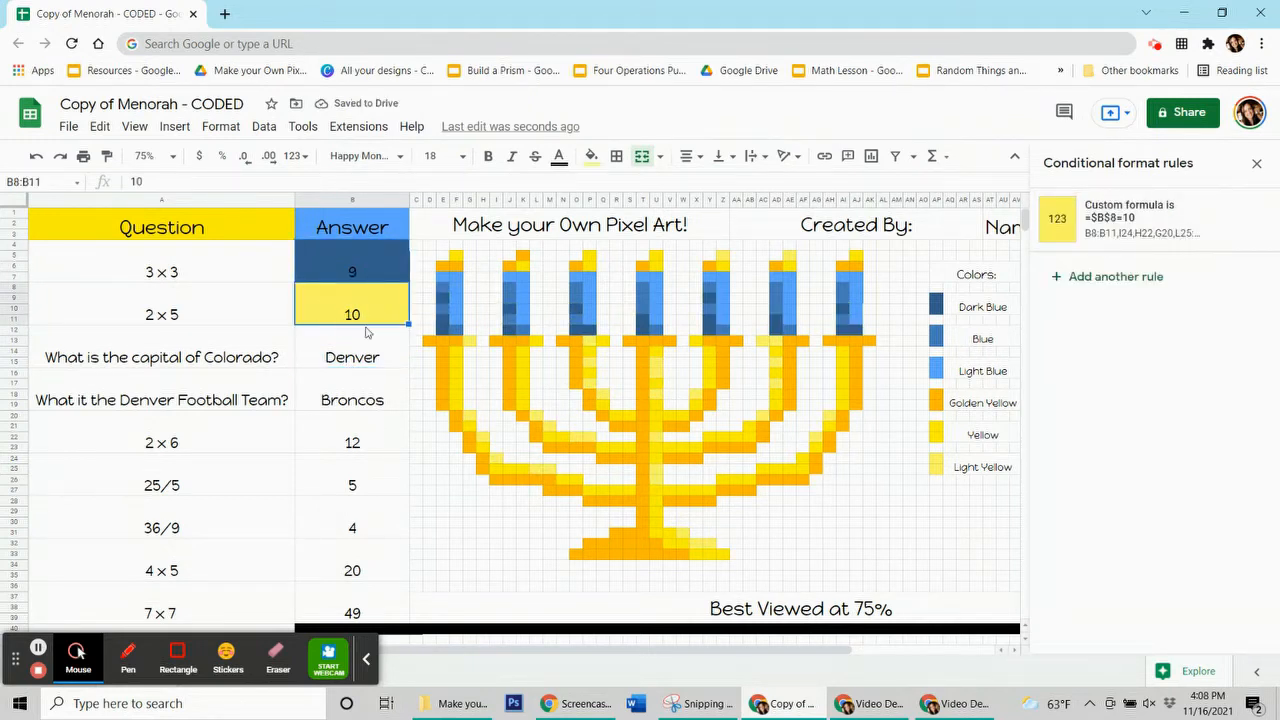
left_click(367, 354)
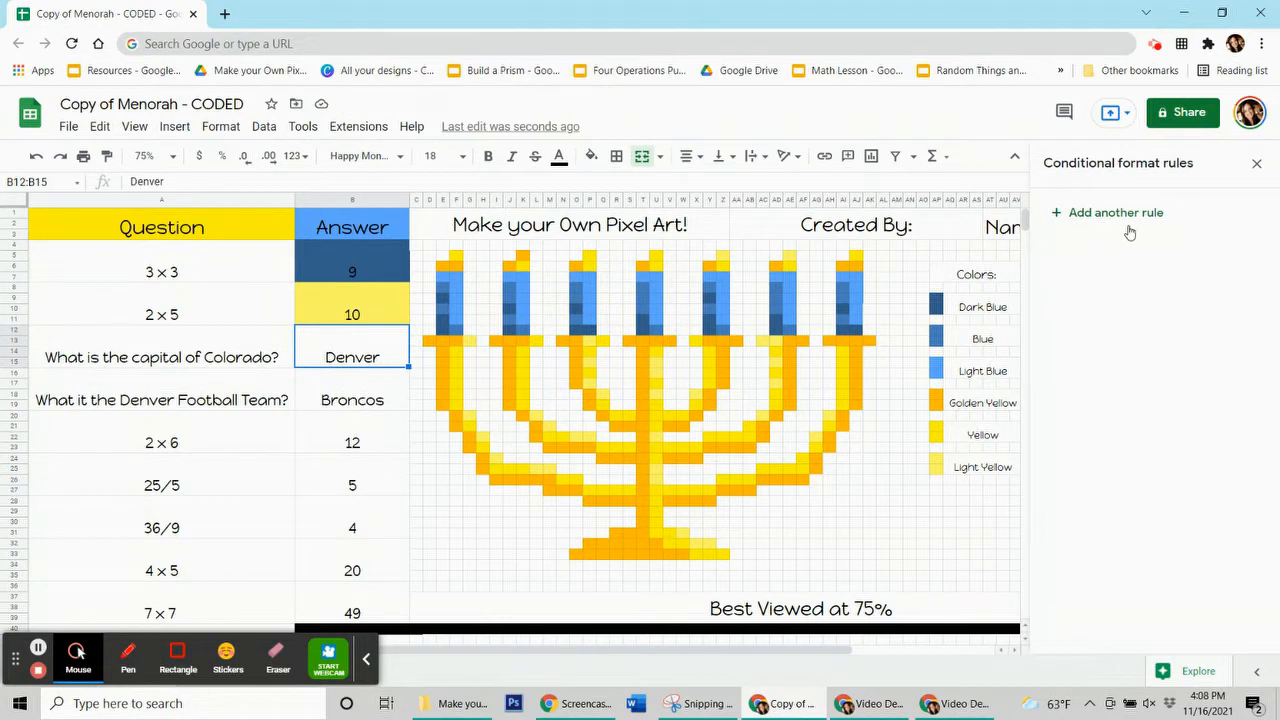
left_click(347, 271)
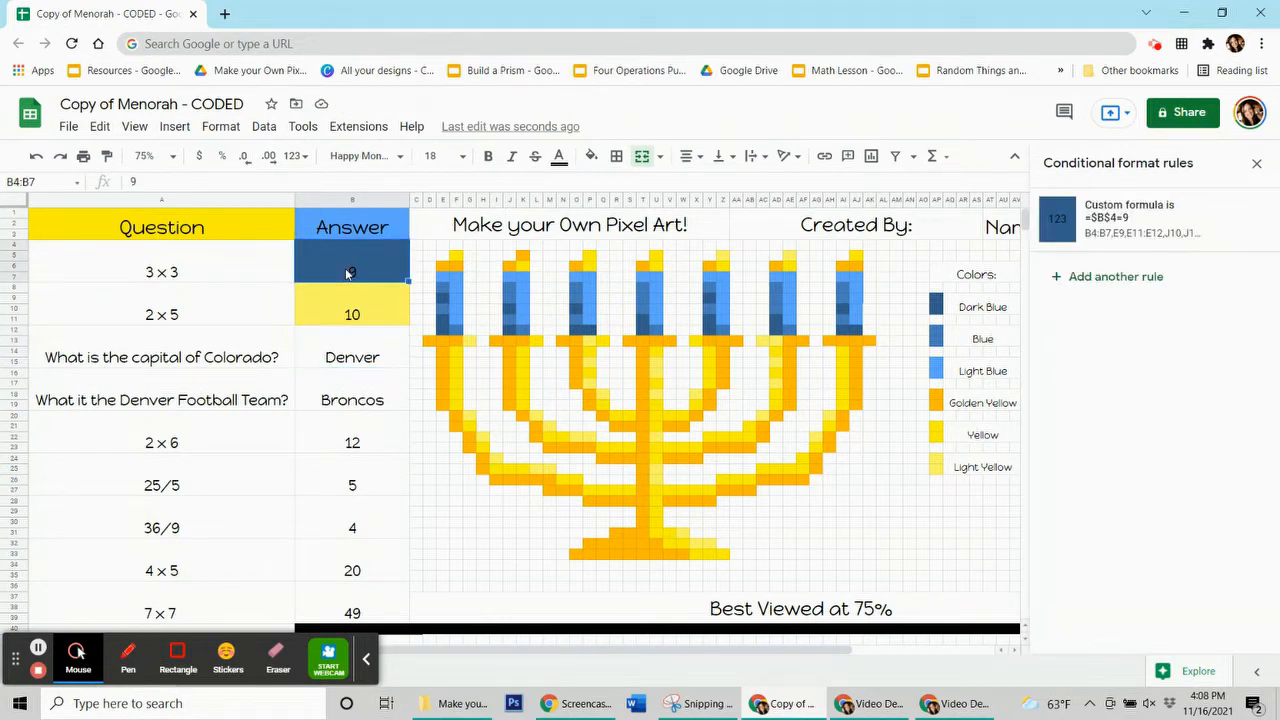
key("Delete")
left_click(335, 315)
key("Delete")
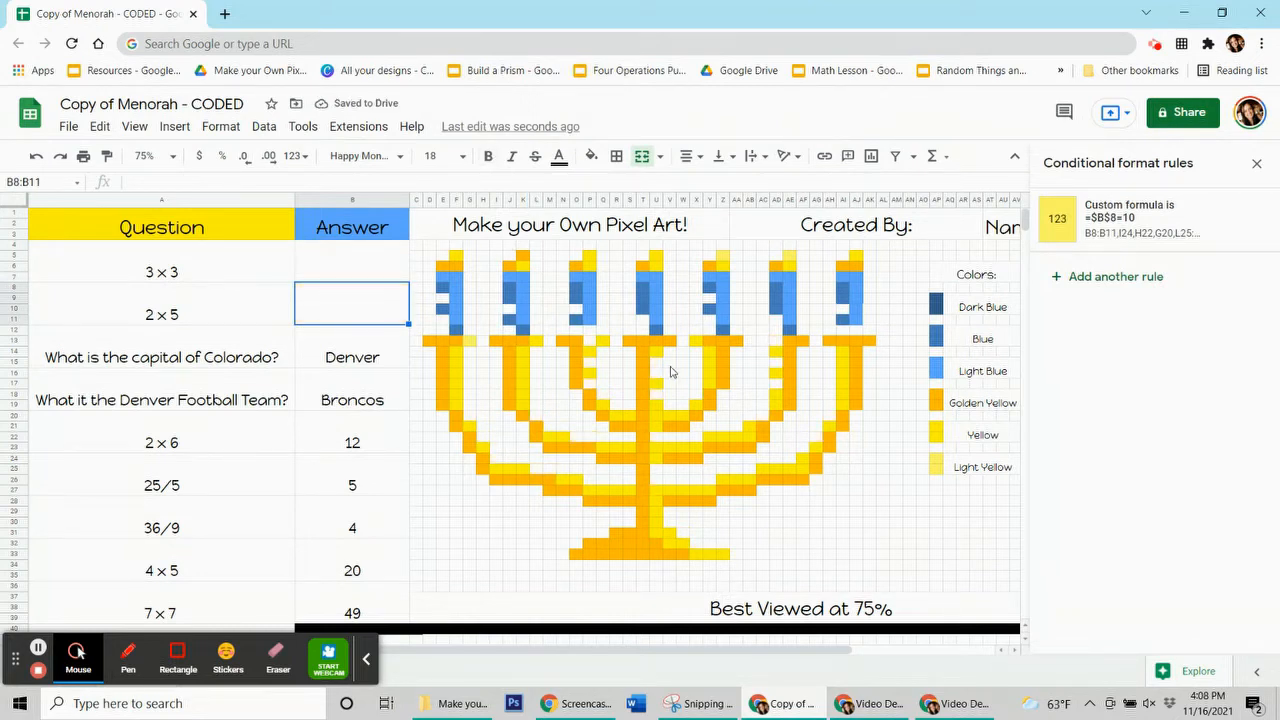
Check the blue fill of pixel J8 and add a conditional format rule with that fill for the Denver answer in B12:B15
left_click(346, 366)
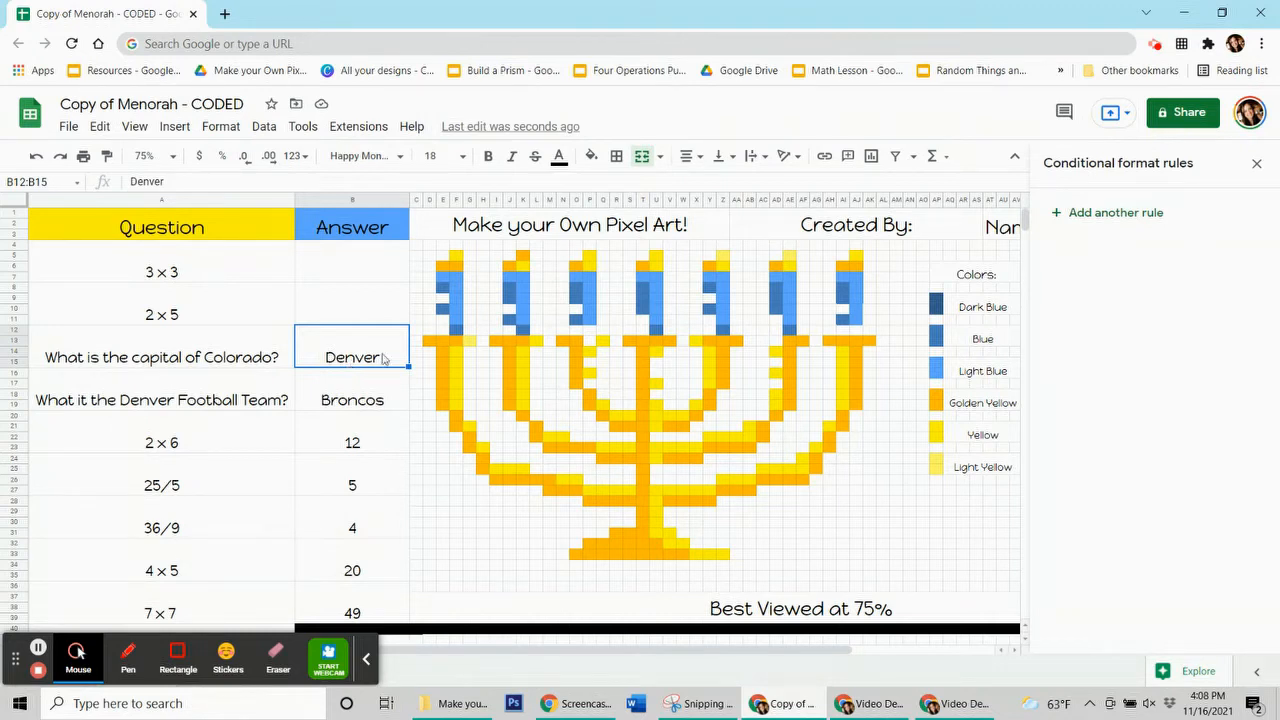
left_click(515, 290)
left_click(591, 156)
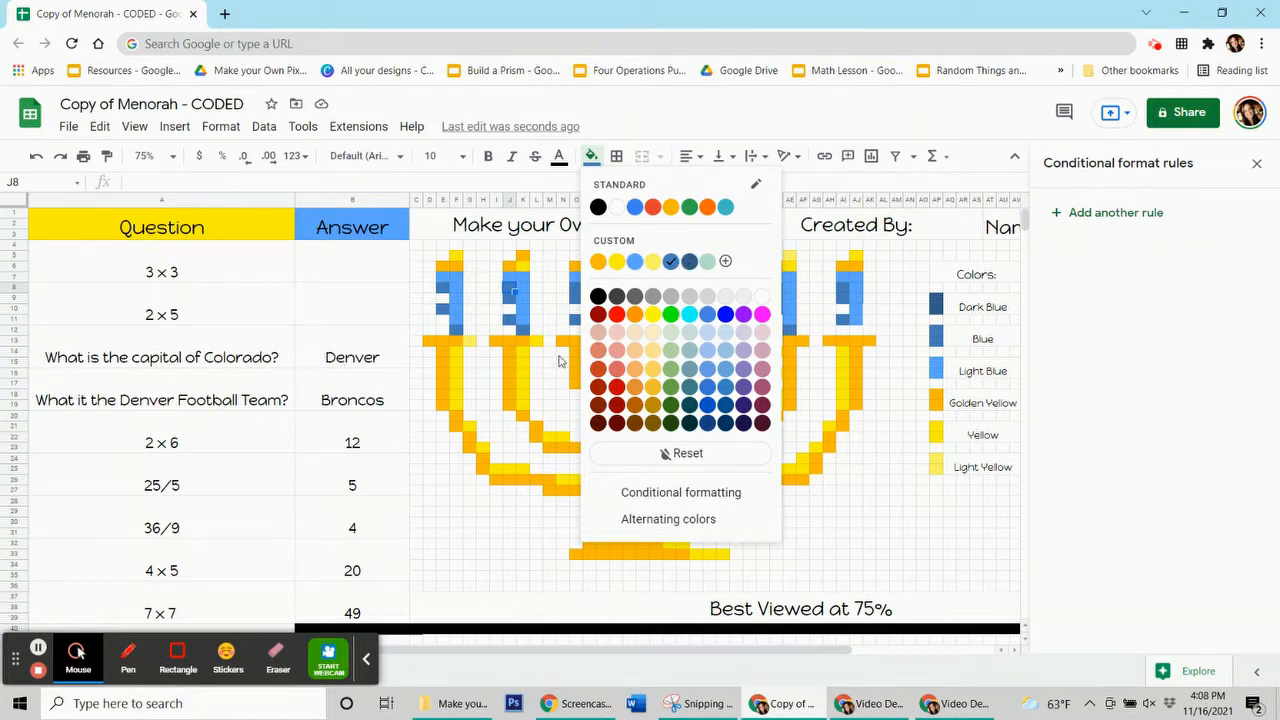
left_click(362, 356)
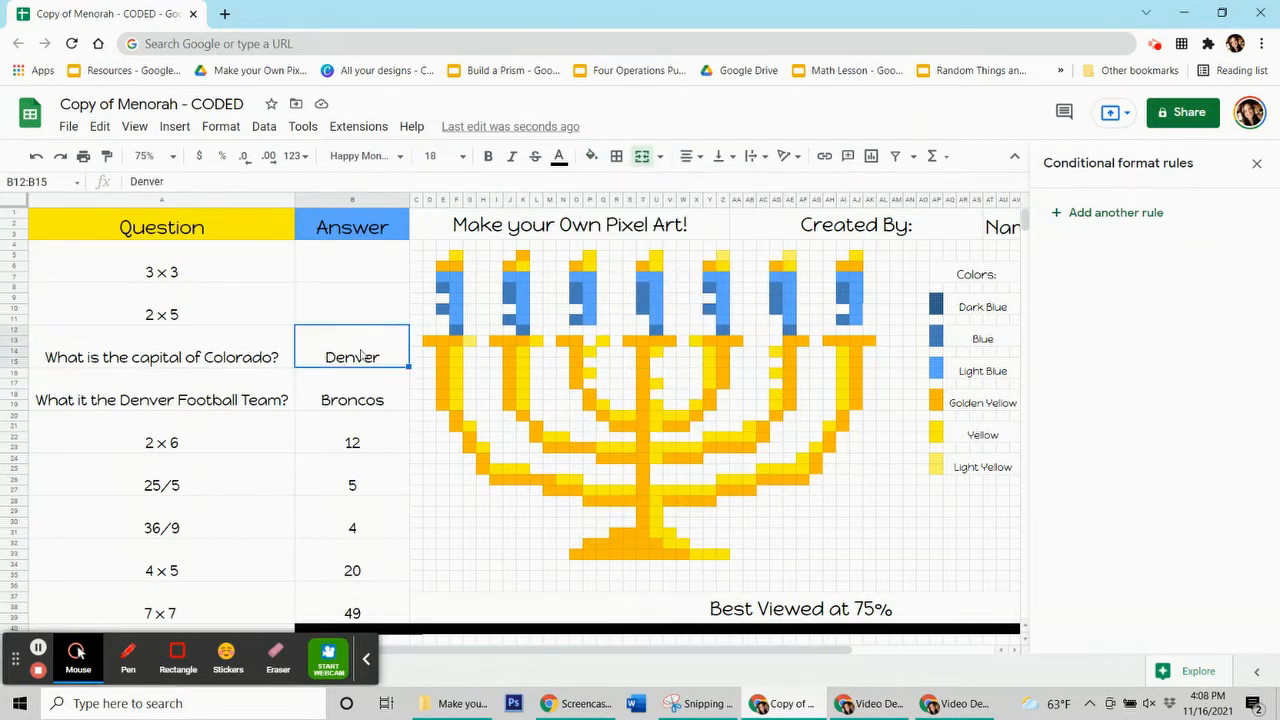
left_click(1116, 215)
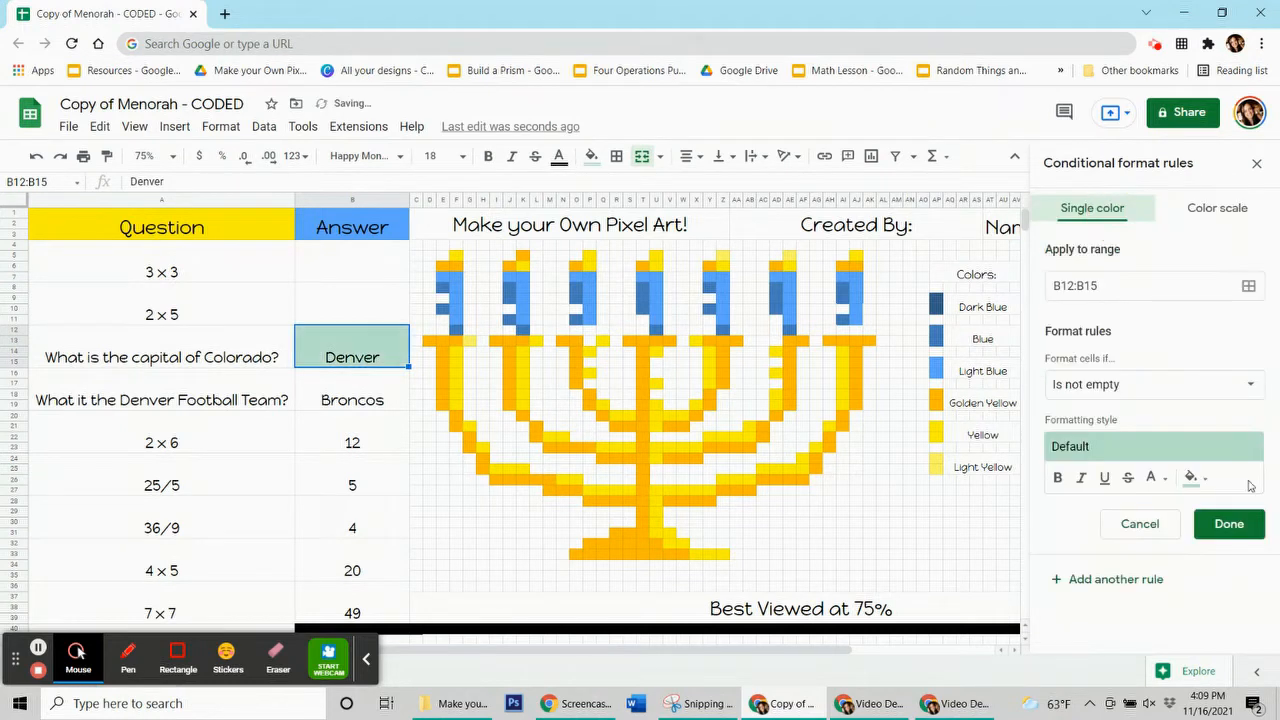
left_click(1203, 485)
left_click(1104, 256)
Set the rule's condition to the custom formula =$b$12="Denver"
left_click(1118, 384)
scroll(1125, 480, "down", 5)
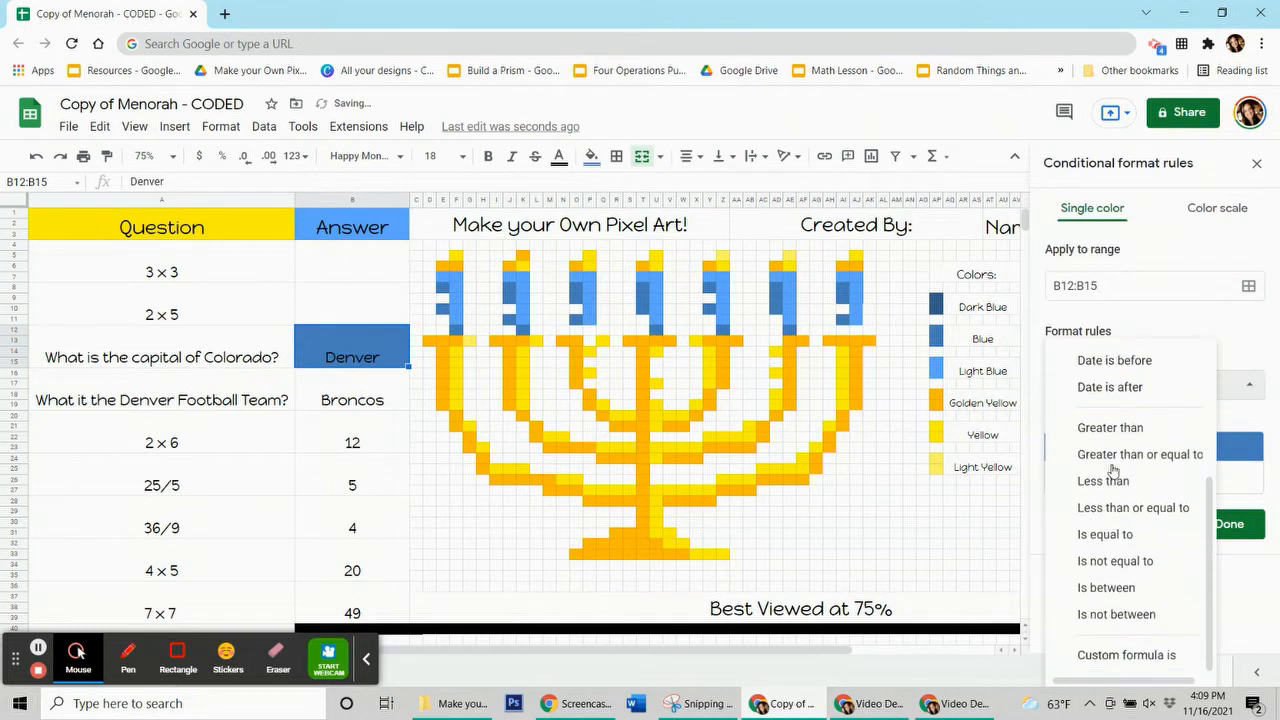
left_click(1125, 655)
left_click(1067, 424)
type("=")
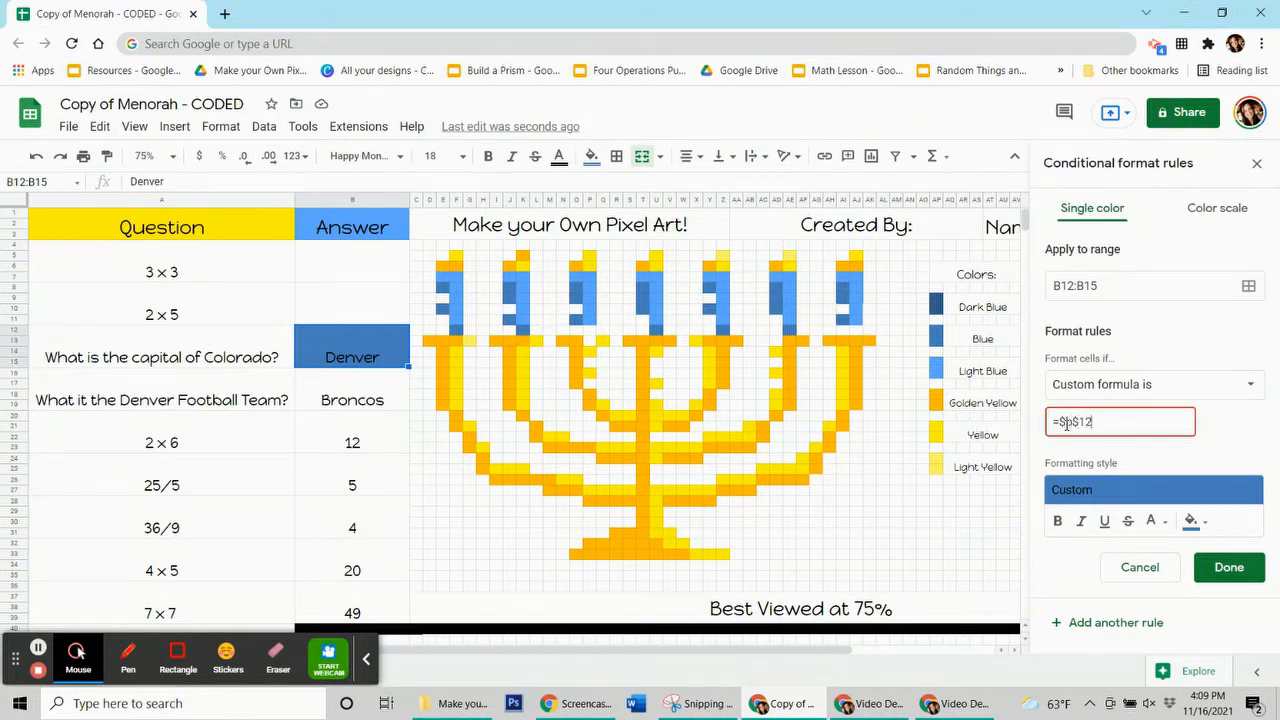
type("$b$12=Denver")
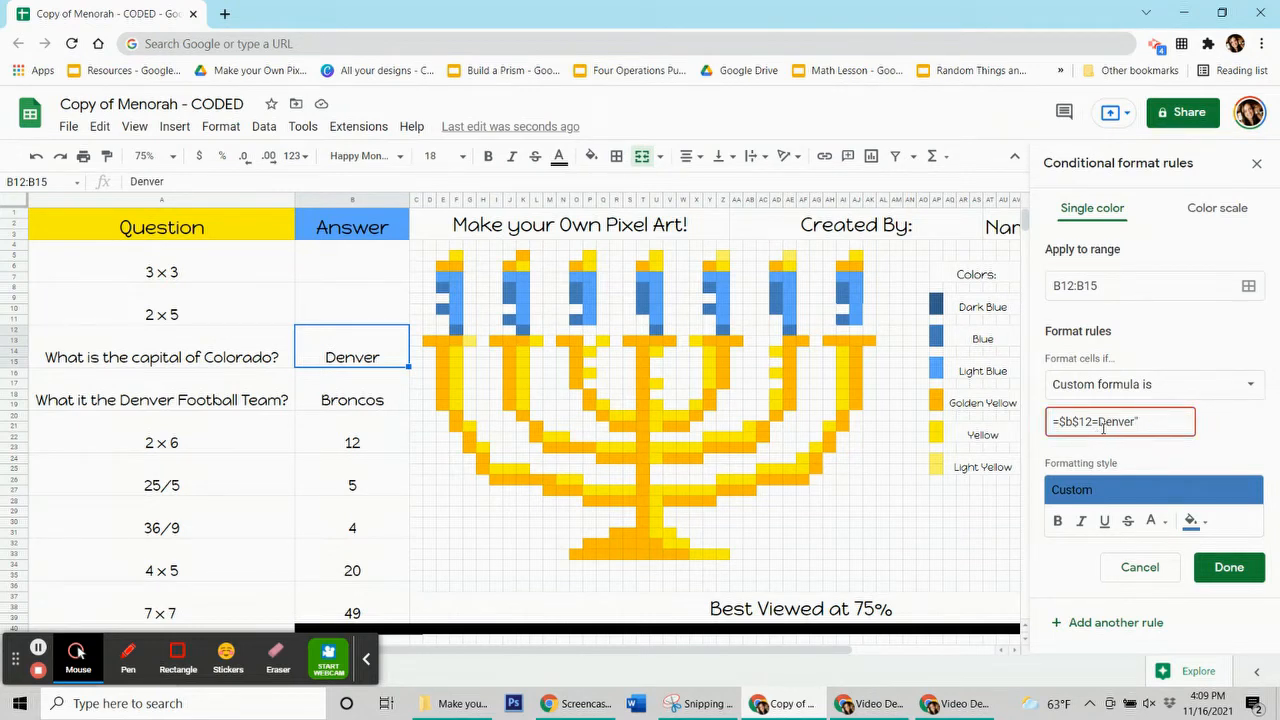
type("\"")
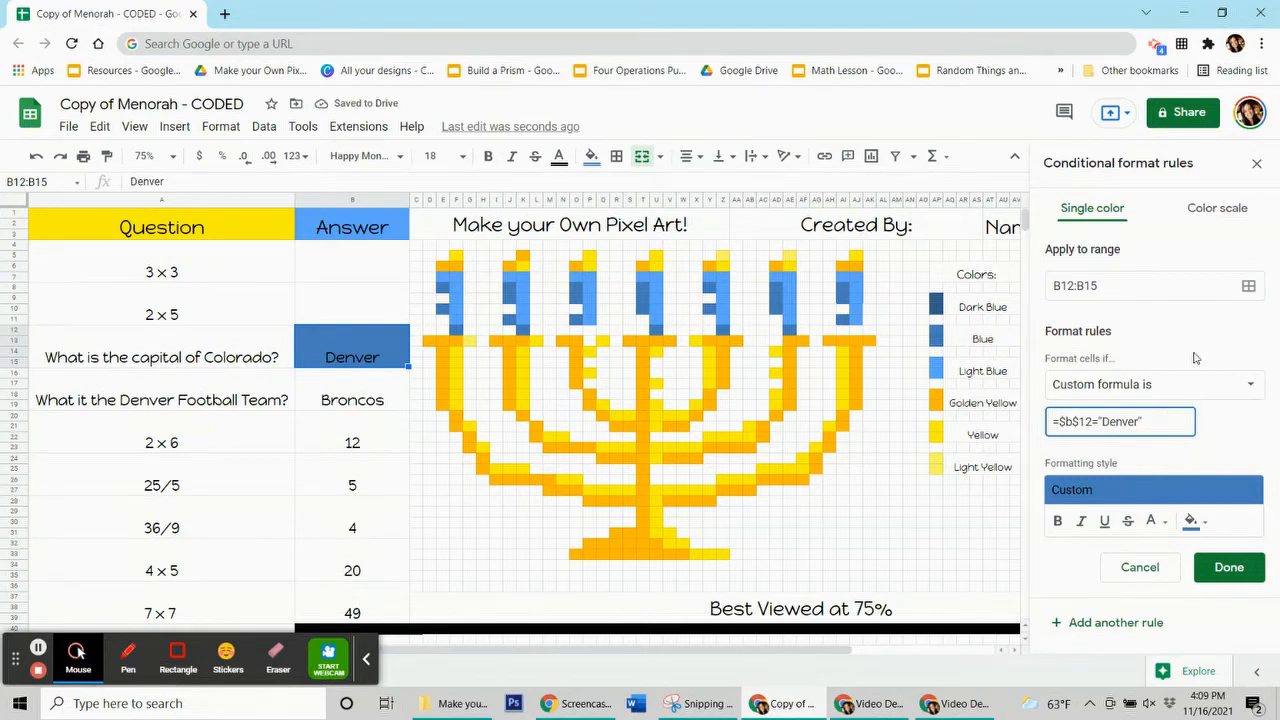
Add the blue pixels of the first two candles, E8, E10, F12, J8:J9 and J11, to the rule's range
left_click(1248, 286)
left_click_drag(715, 308, 263, 247)
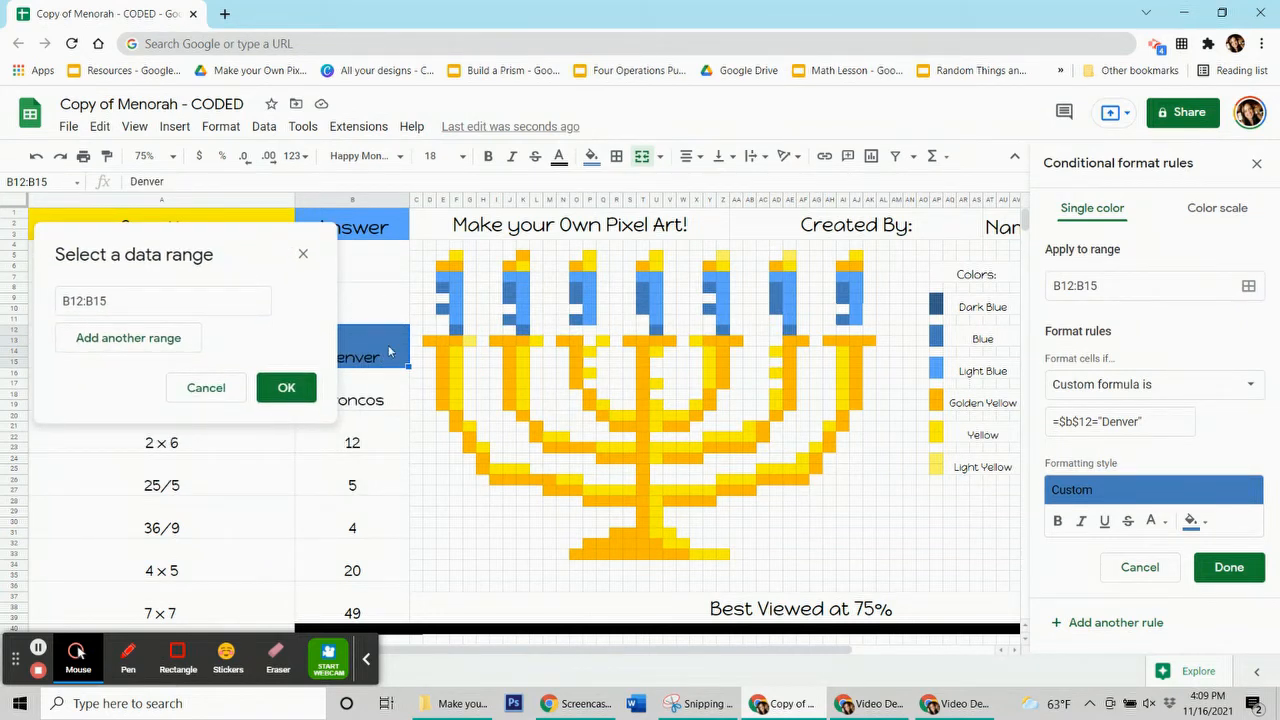
left_click(446, 290, "ctrl")
left_click(446, 311, "ctrl")
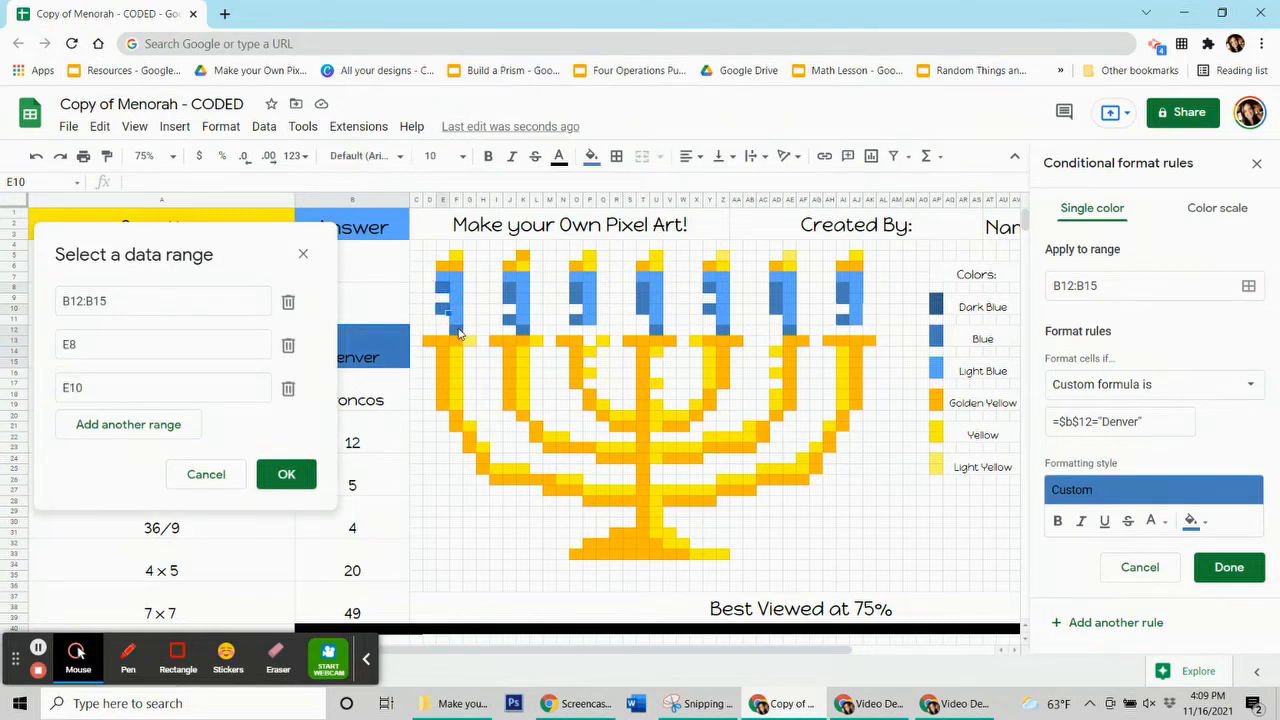
left_click(460, 333, "ctrl")
left_click_drag(509, 293, 512, 304)
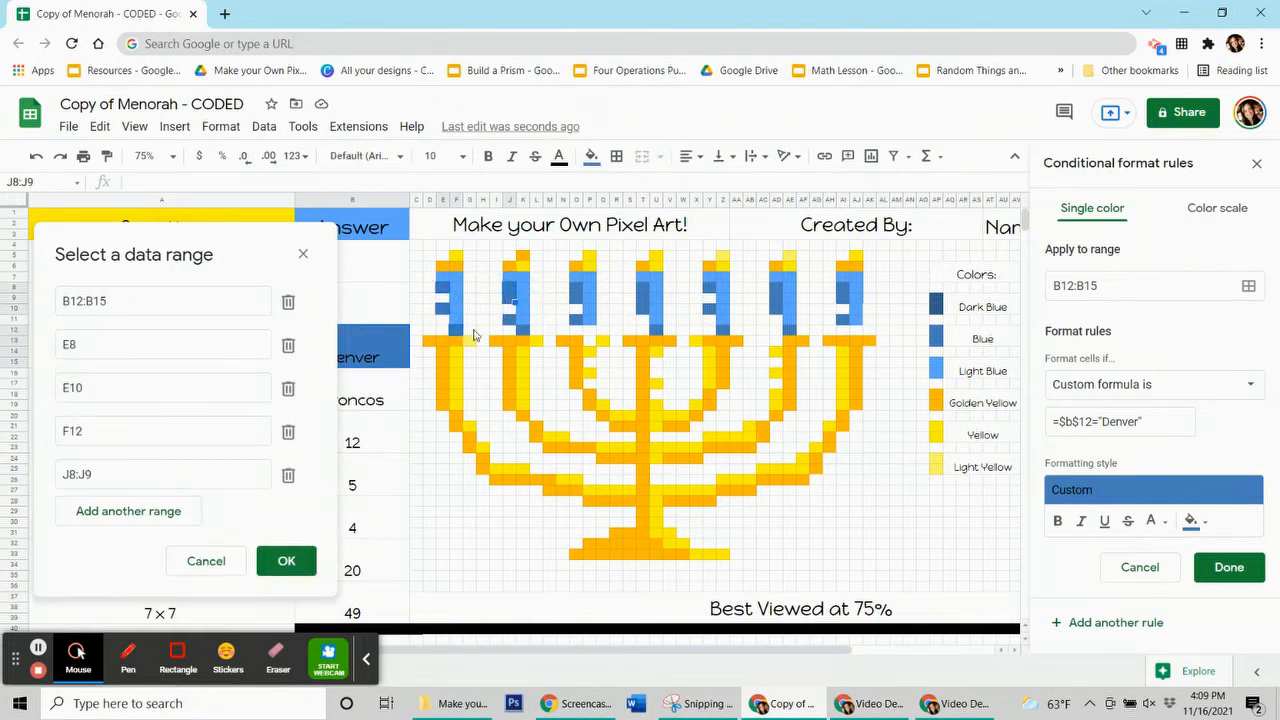
left_click(511, 326, "ctrl")
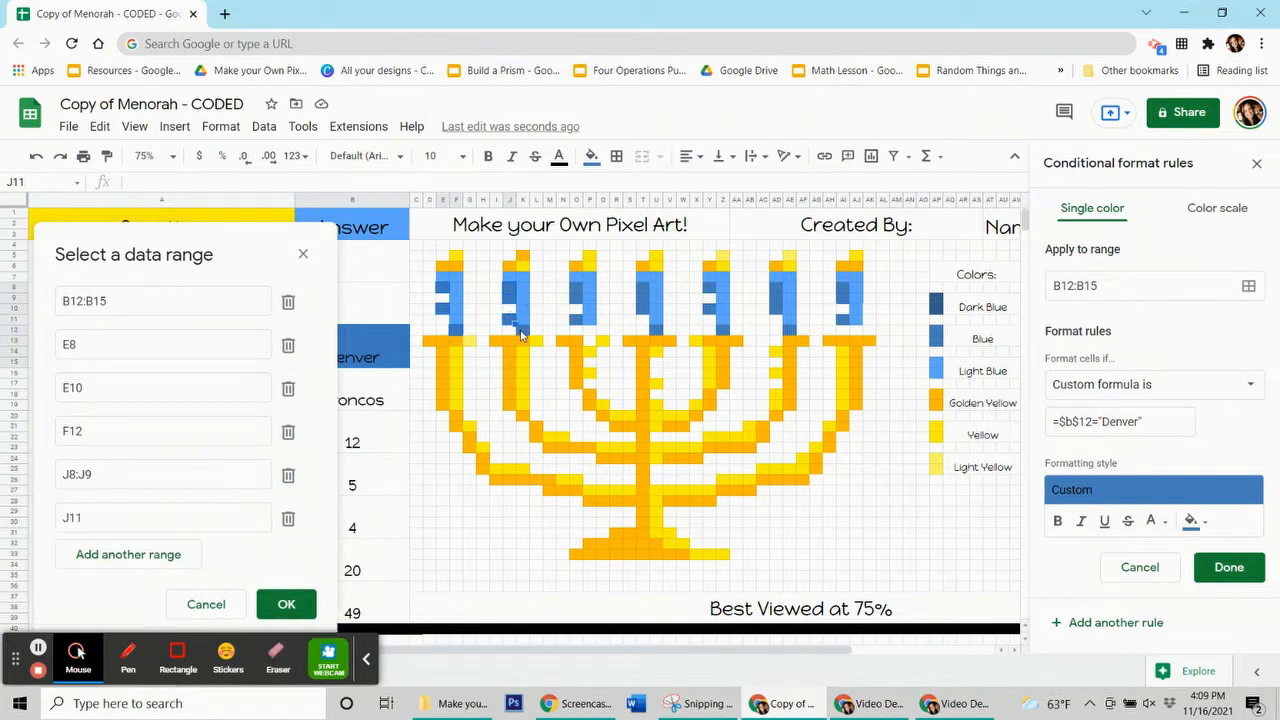
Add K12, O8:O9, O11, T8:T10, U12, Y8 and Y10 to the rule's range
left_click_drag(576, 294, 577, 305)
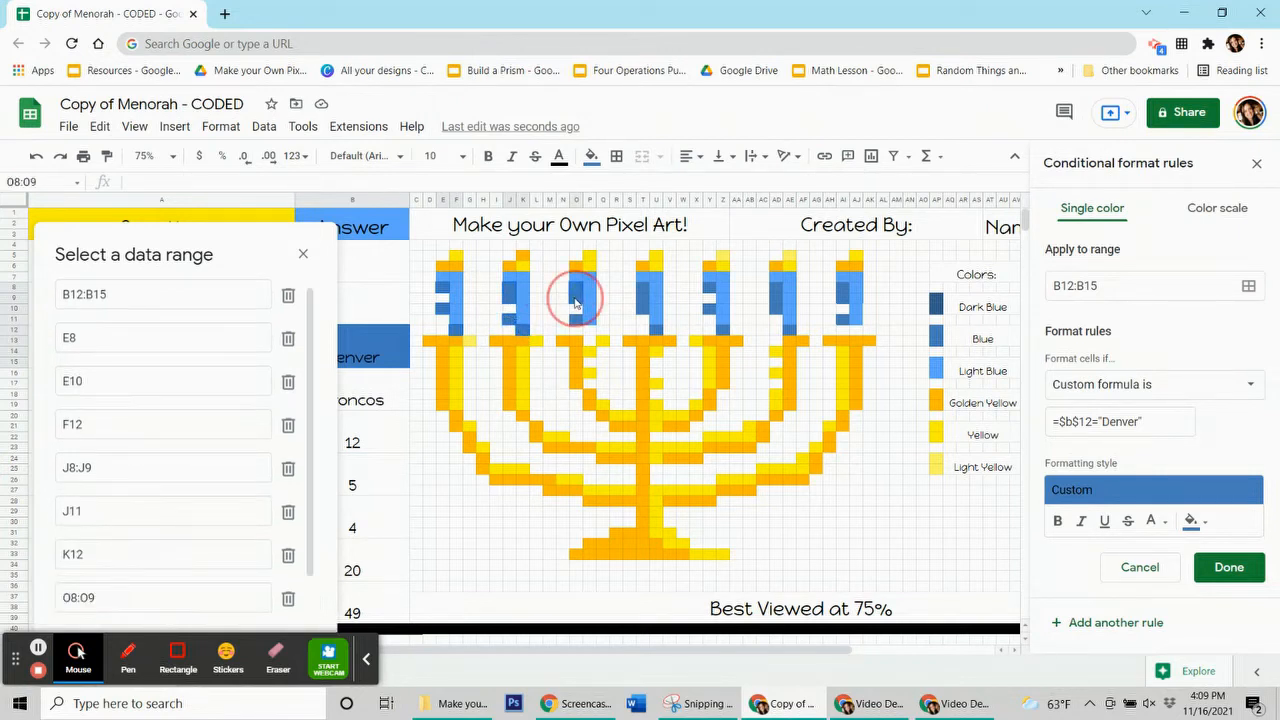
left_click(578, 323, "ctrl")
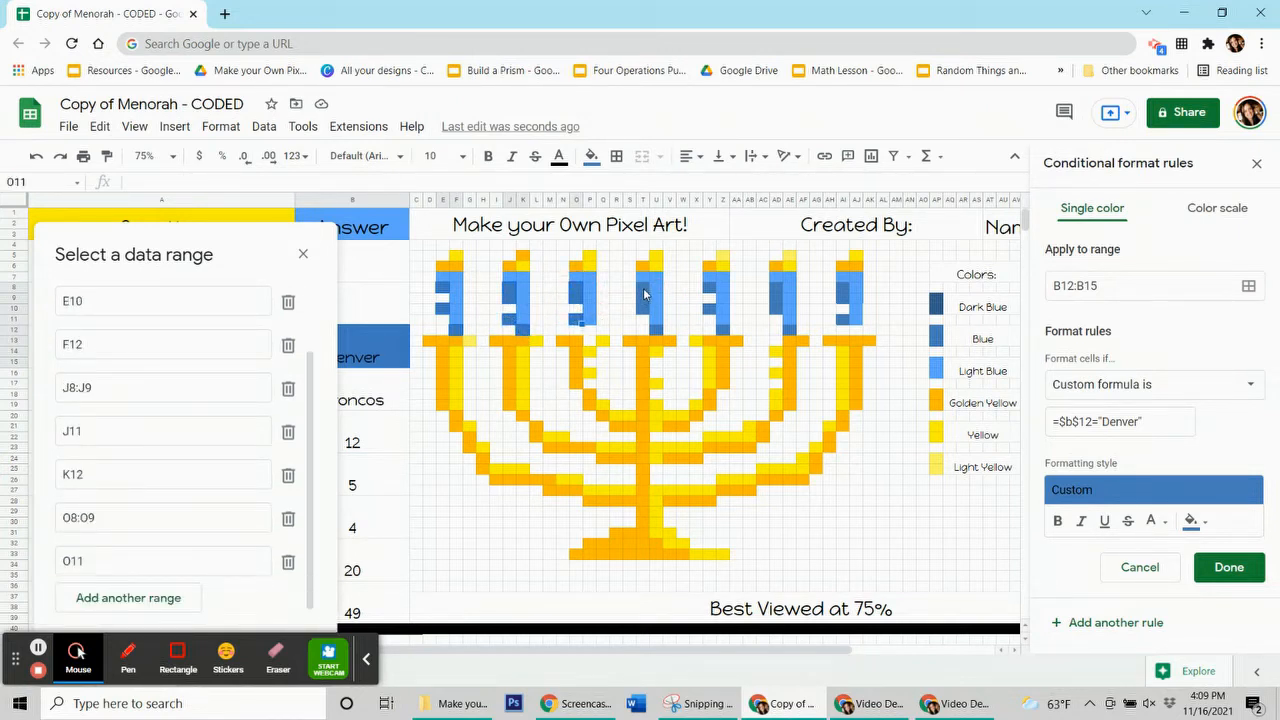
left_click_drag(644, 294, 645, 315)
left_click(658, 332, "ctrl")
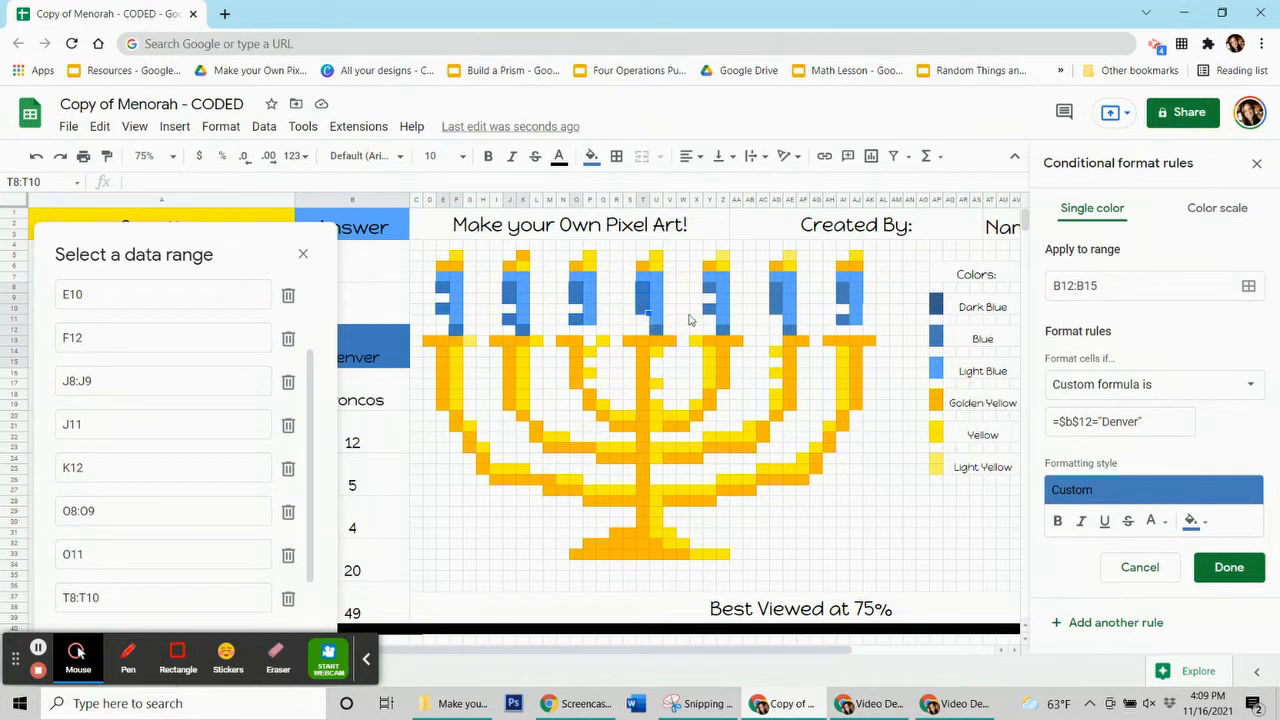
left_click(712, 300, "ctrl")
left_click(716, 316, "ctrl")
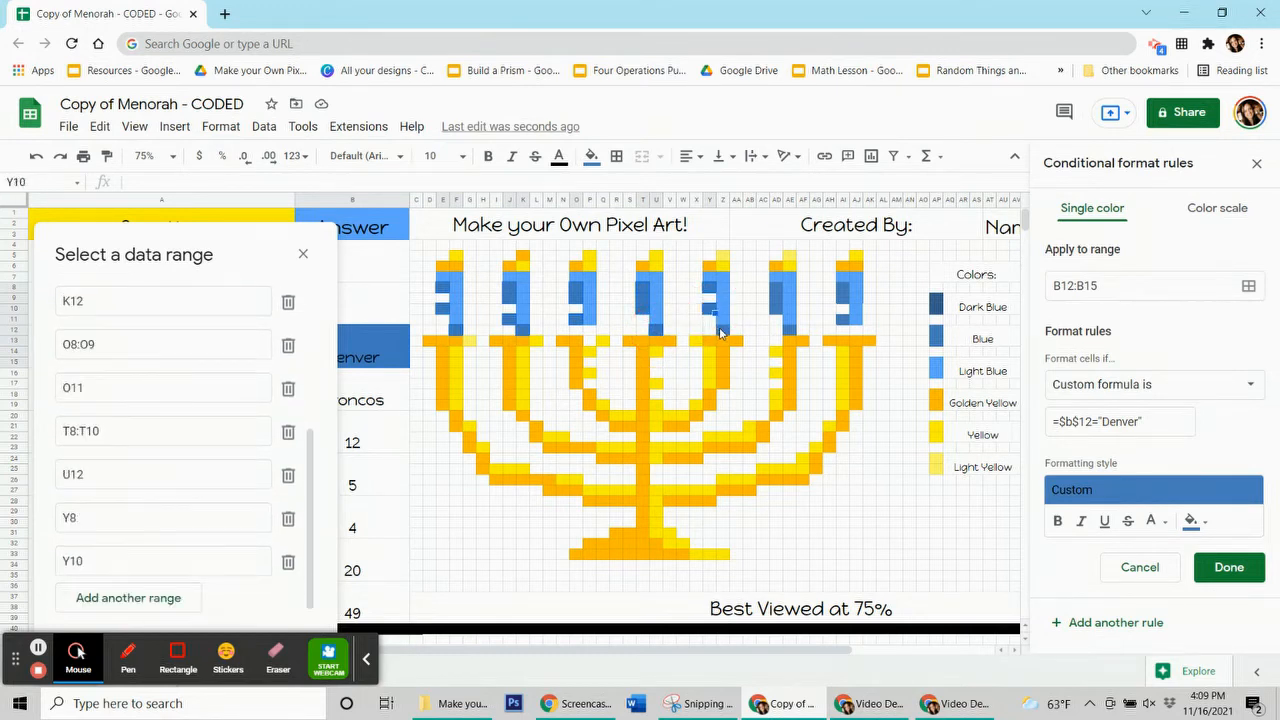
Add Z12, AD8:AD10, AE12, AI8:AI9 and AI11 to the range and save the rule
left_click(723, 330, "ctrl")
left_click_drag(777, 290, 780, 311)
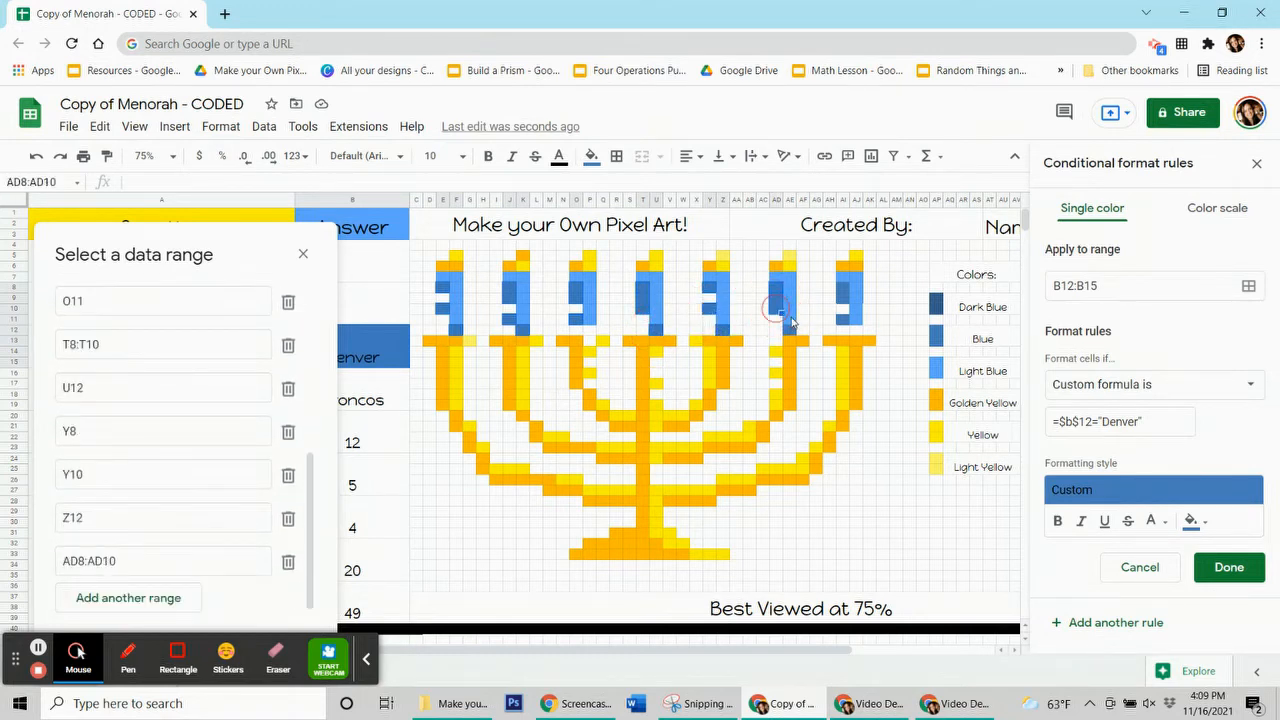
left_click_drag(842, 305, 842, 315)
left_click(842, 324, "ctrl")
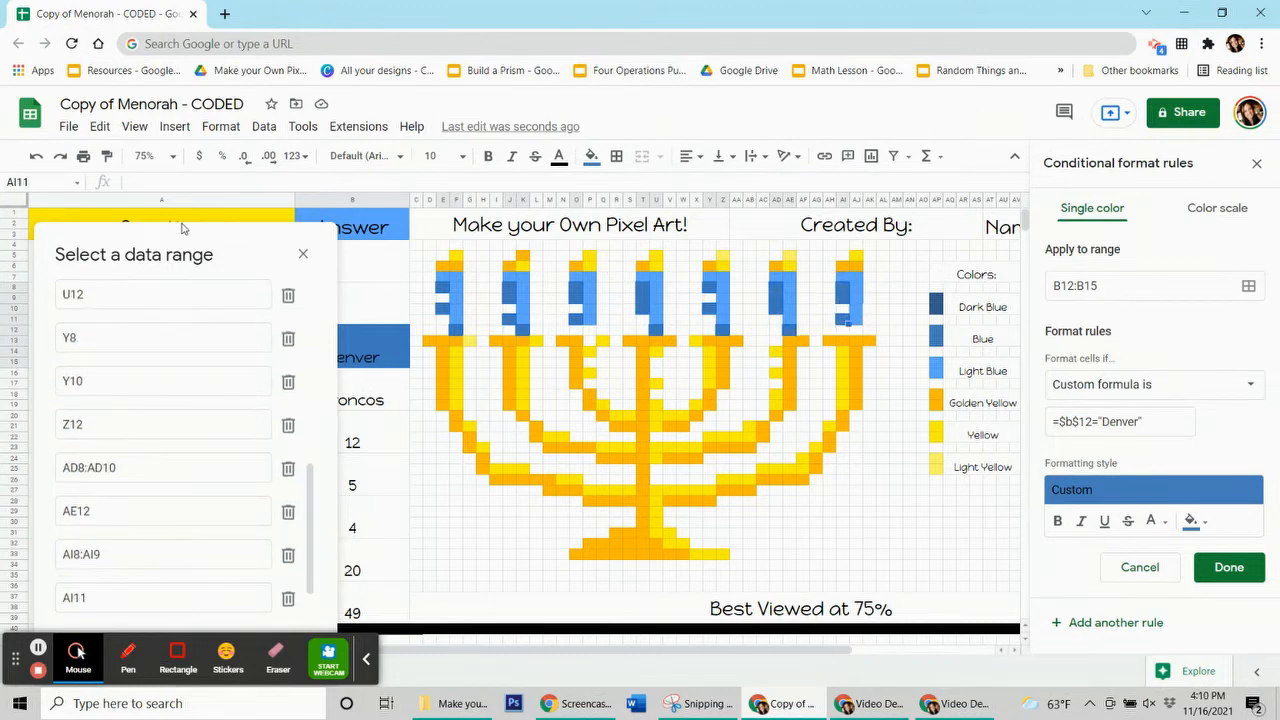
left_click_drag(207, 245, 199, 109)
left_click(278, 511)
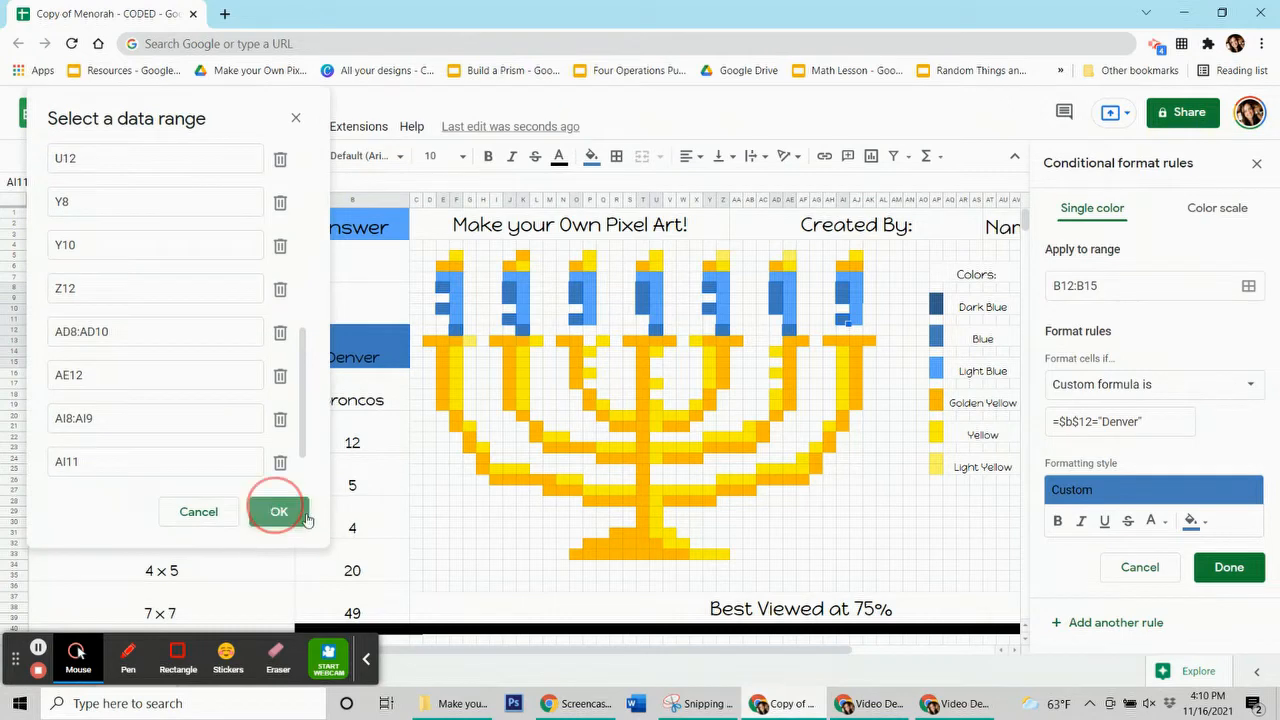
left_click(1229, 567)
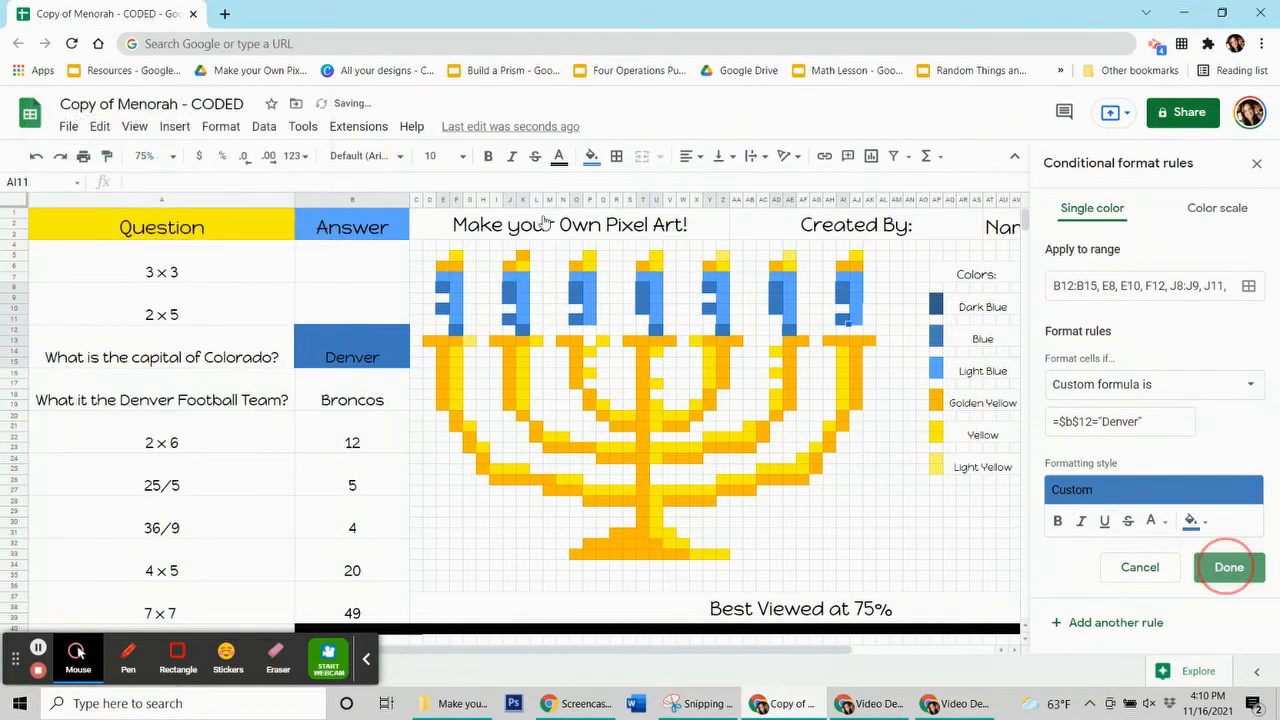
Reset the base fill color of the selected blue pixels and clear the Denver answer
left_click(591, 157)
left_click(722, 450)
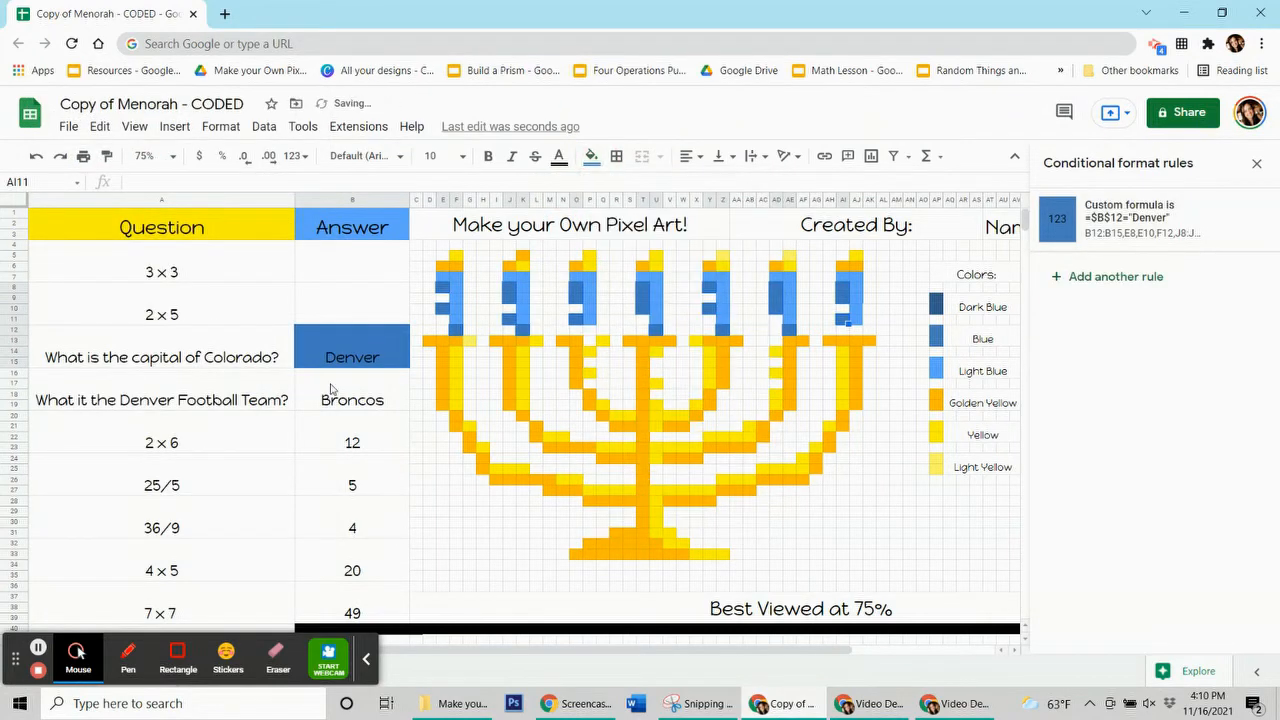
left_click(325, 353)
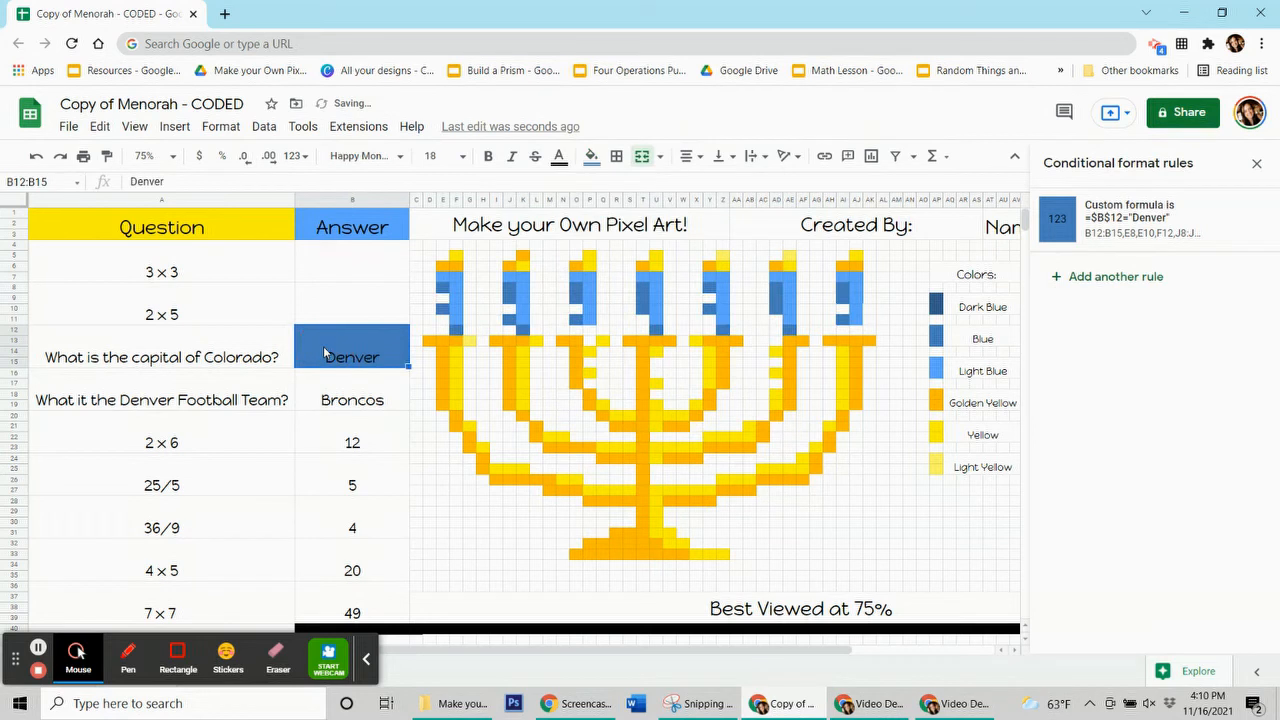
key("Delete")
Test the three rules by entering 9 for 3 x 3, 10 for 2 x 5 and Denver for the capital of Colorado
left_click(355, 273)
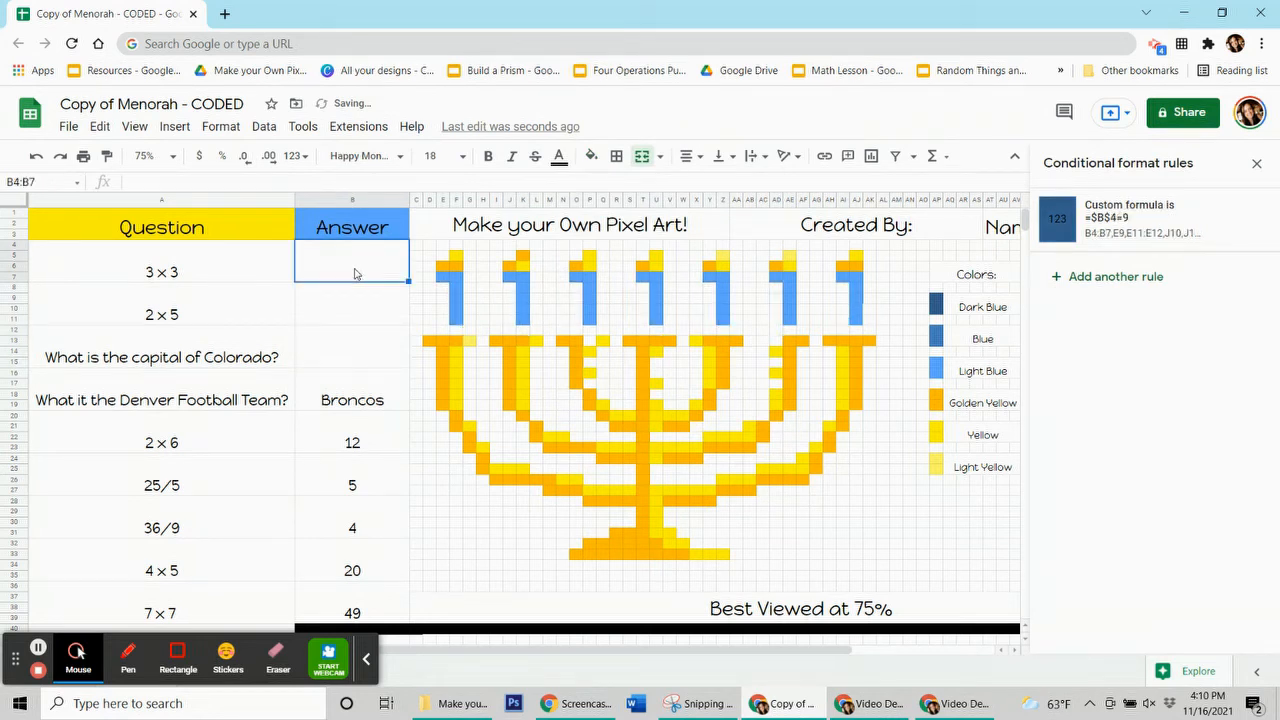
type("9")
key("Return")
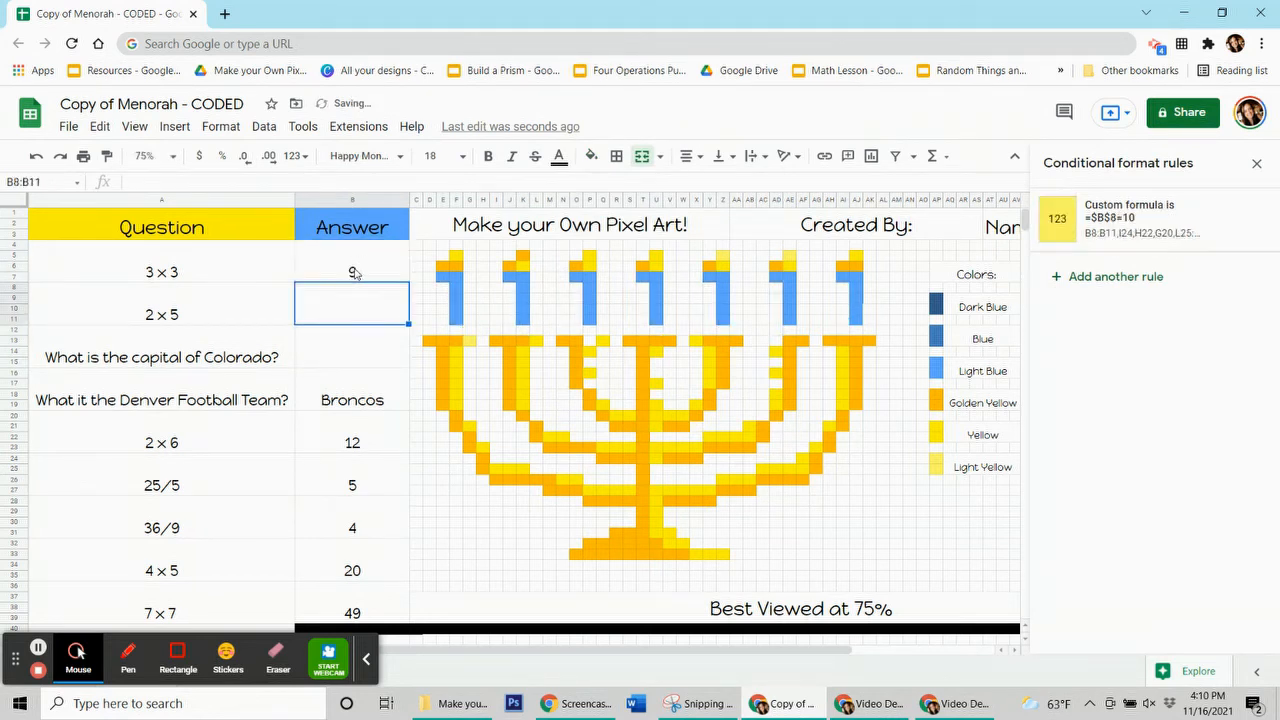
type("10")
key("Return")
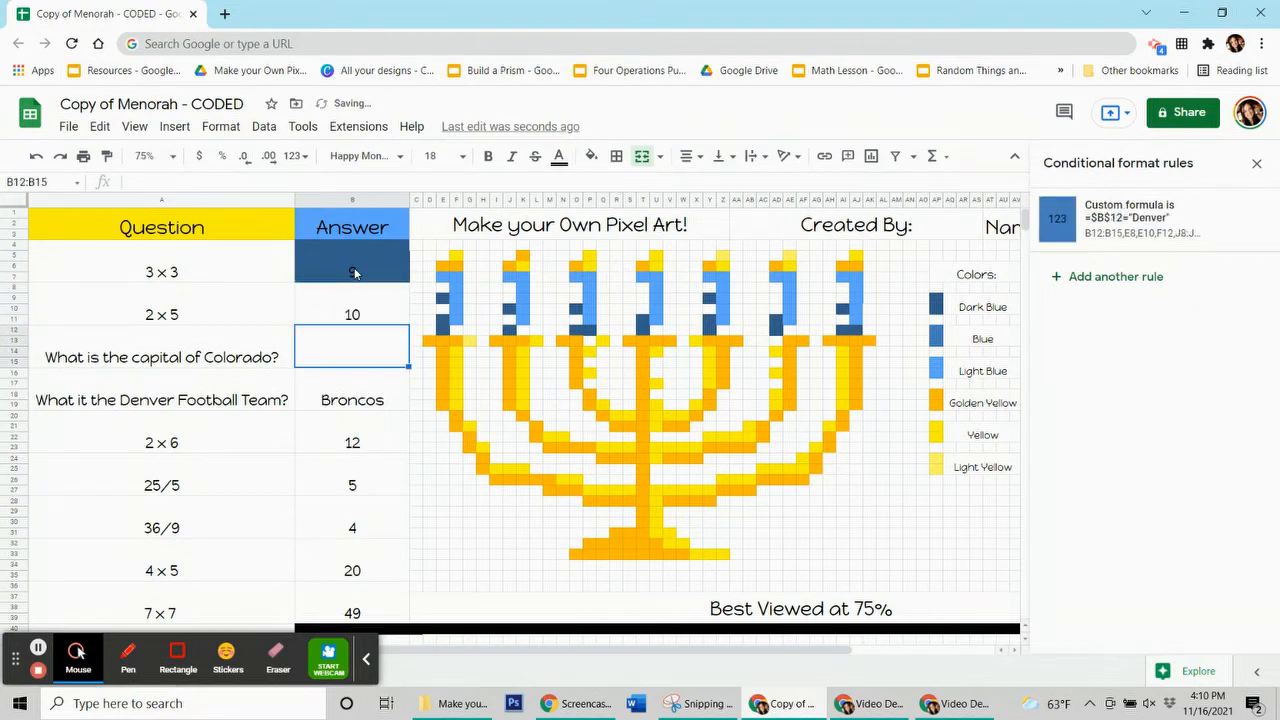
type("Denver")
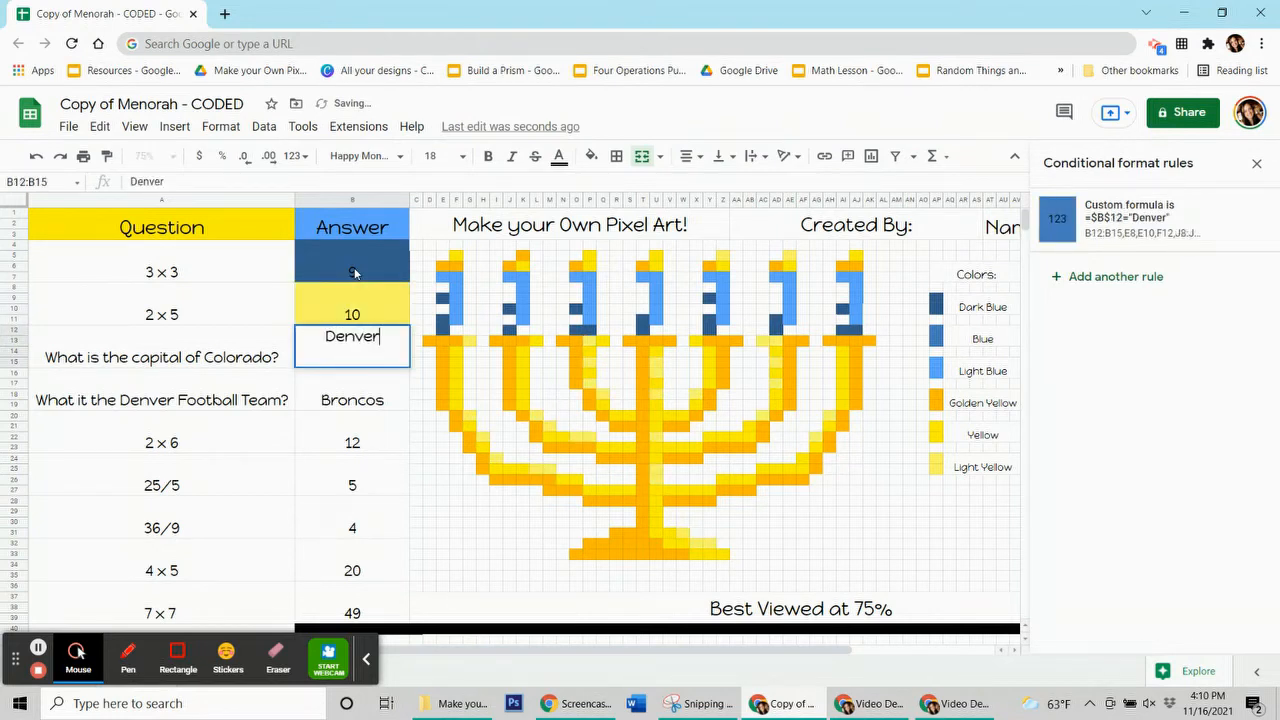
key("Return")
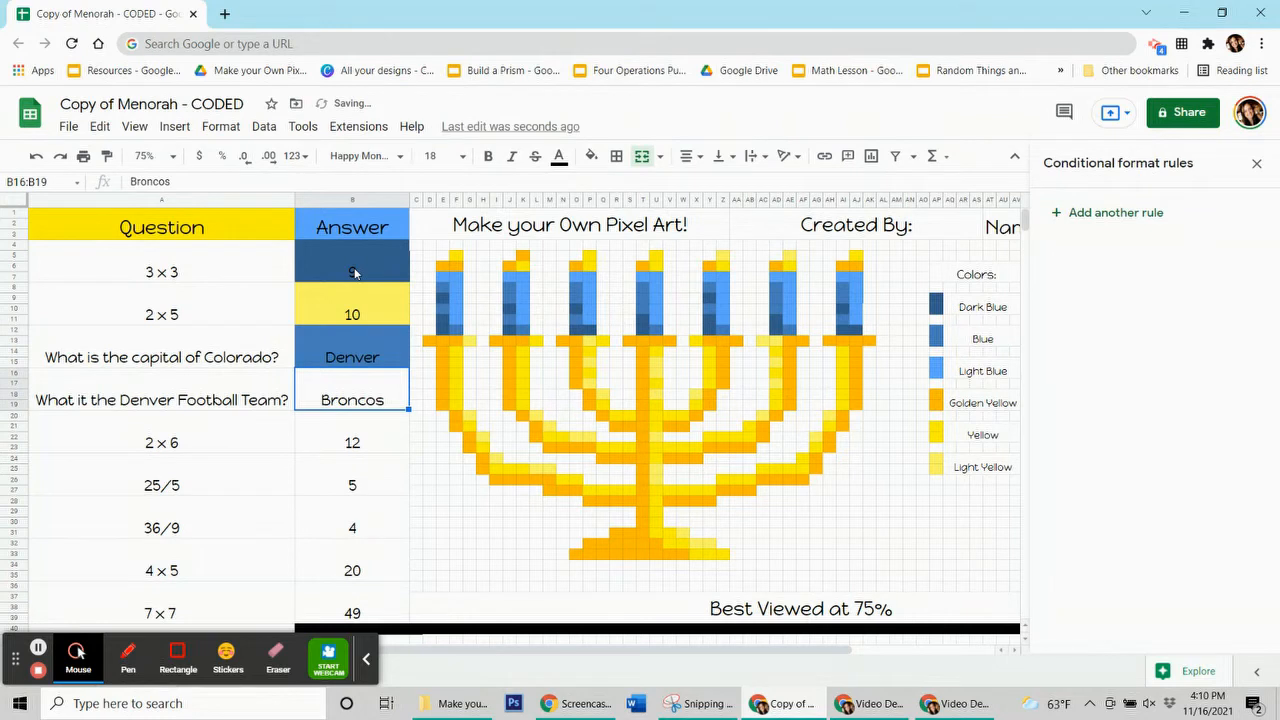
Clear the test answers for the capital of Colorado, 2 x 5 and 3 x 3
key("Up")
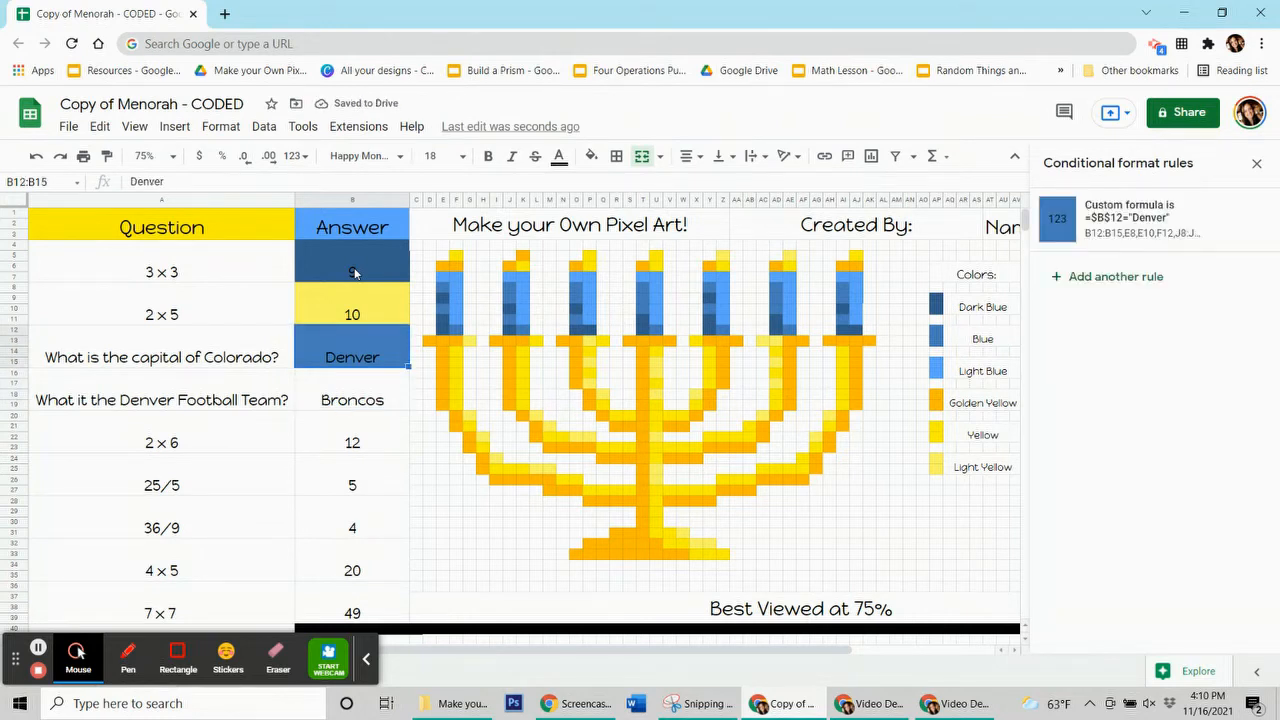
key("Delete")
key("Up")
key("Delete")
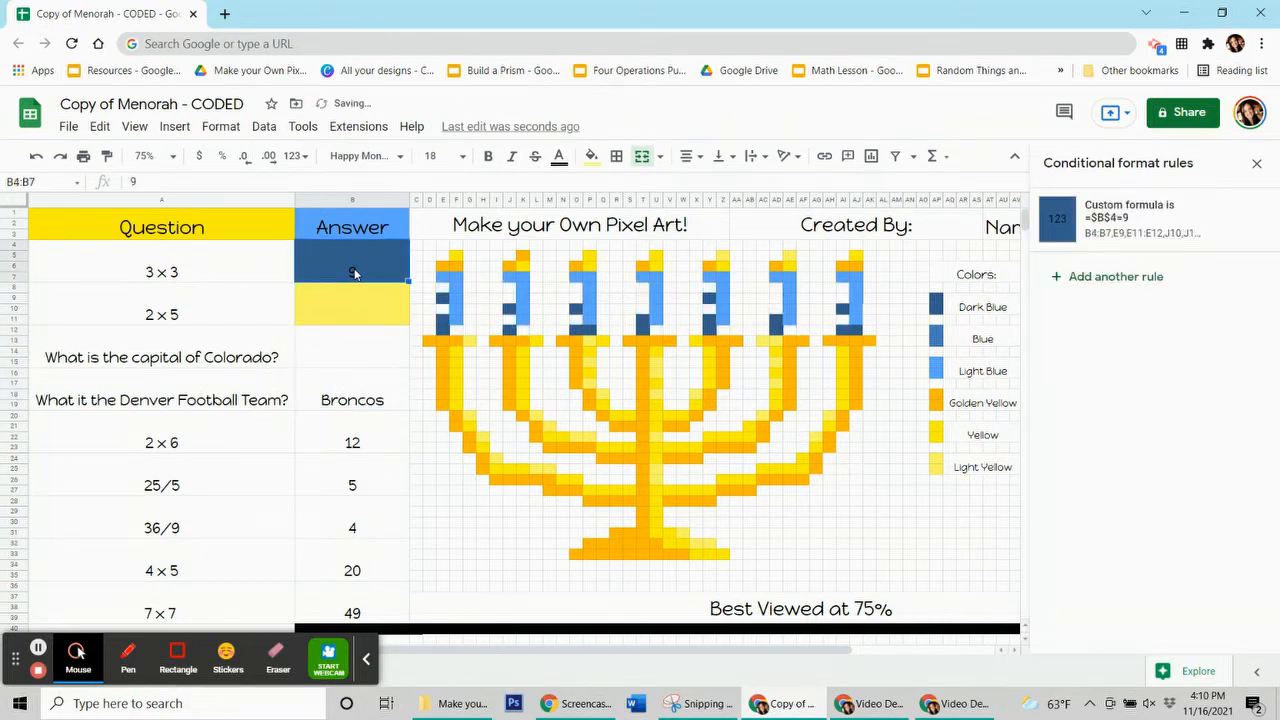
key("Up")
key("Delete")
Check the fill color of the golden yellow pixel D13 at the outer end of the menorah's first arm
key("Down")
key("Down")
key("Down")
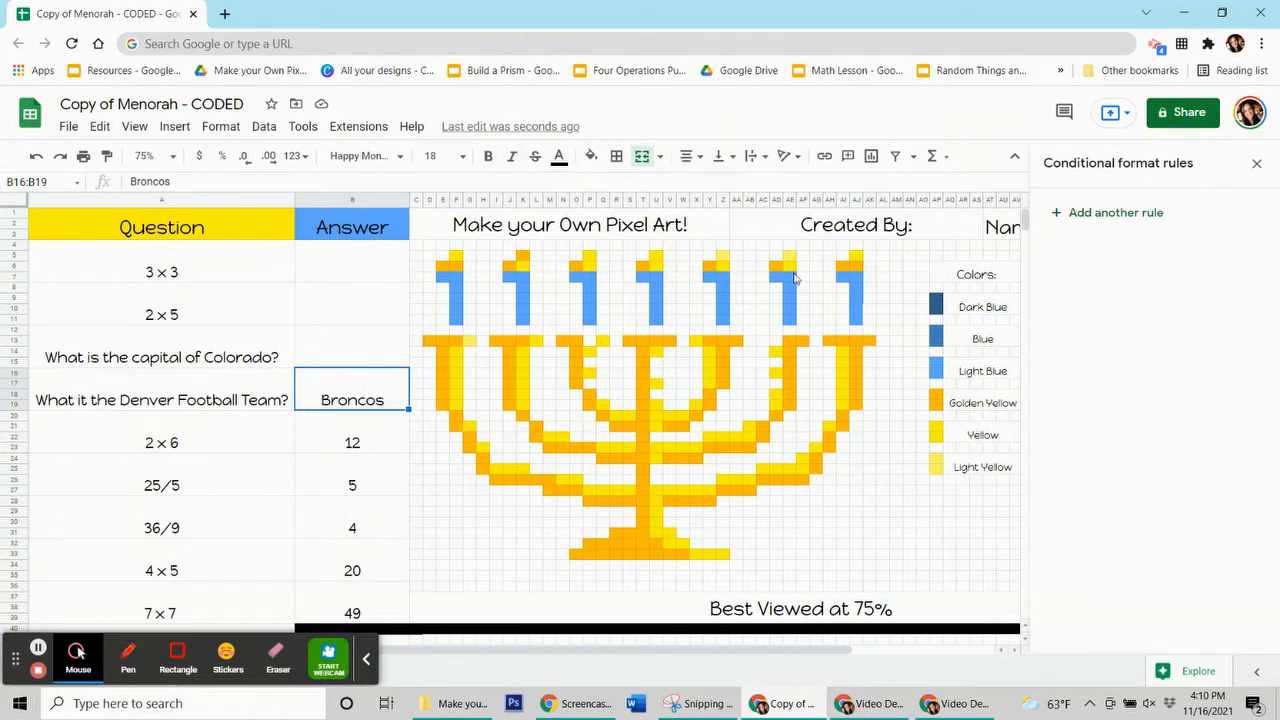
left_click(430, 342)
left_click(598, 160)
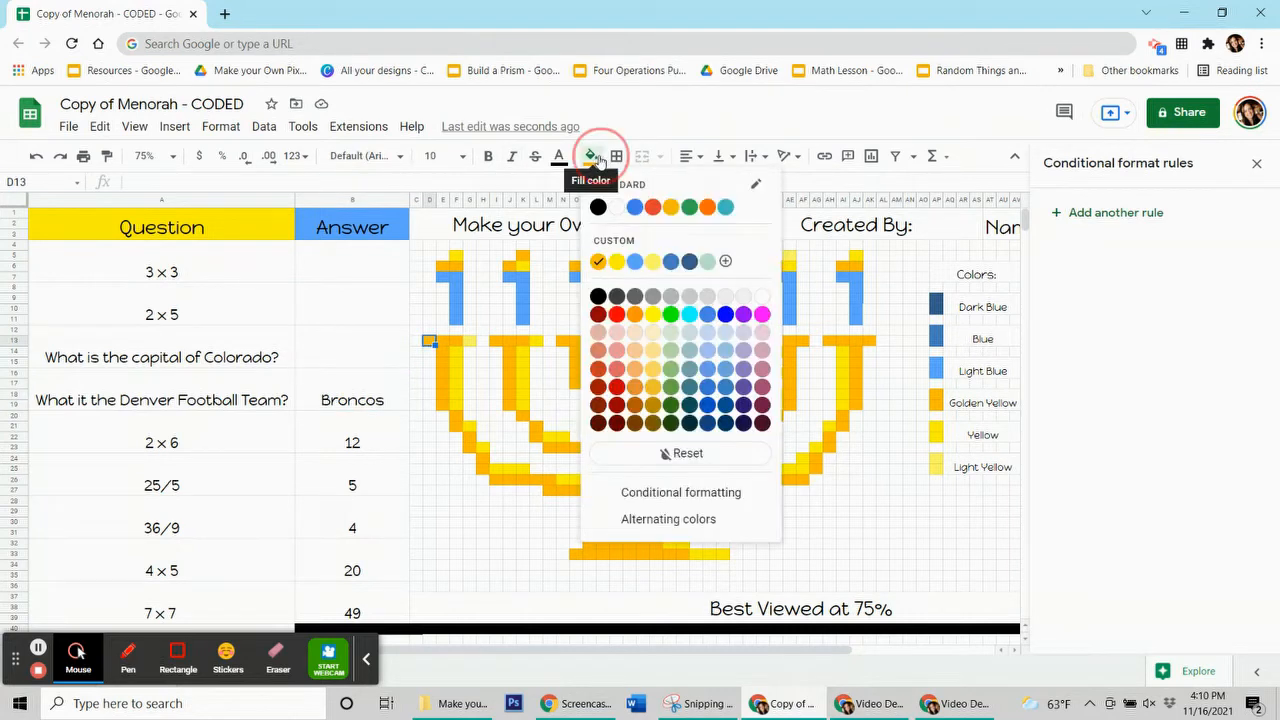
Start a new conditional format rule for the Broncos answer cell B16:B19
left_click(318, 390)
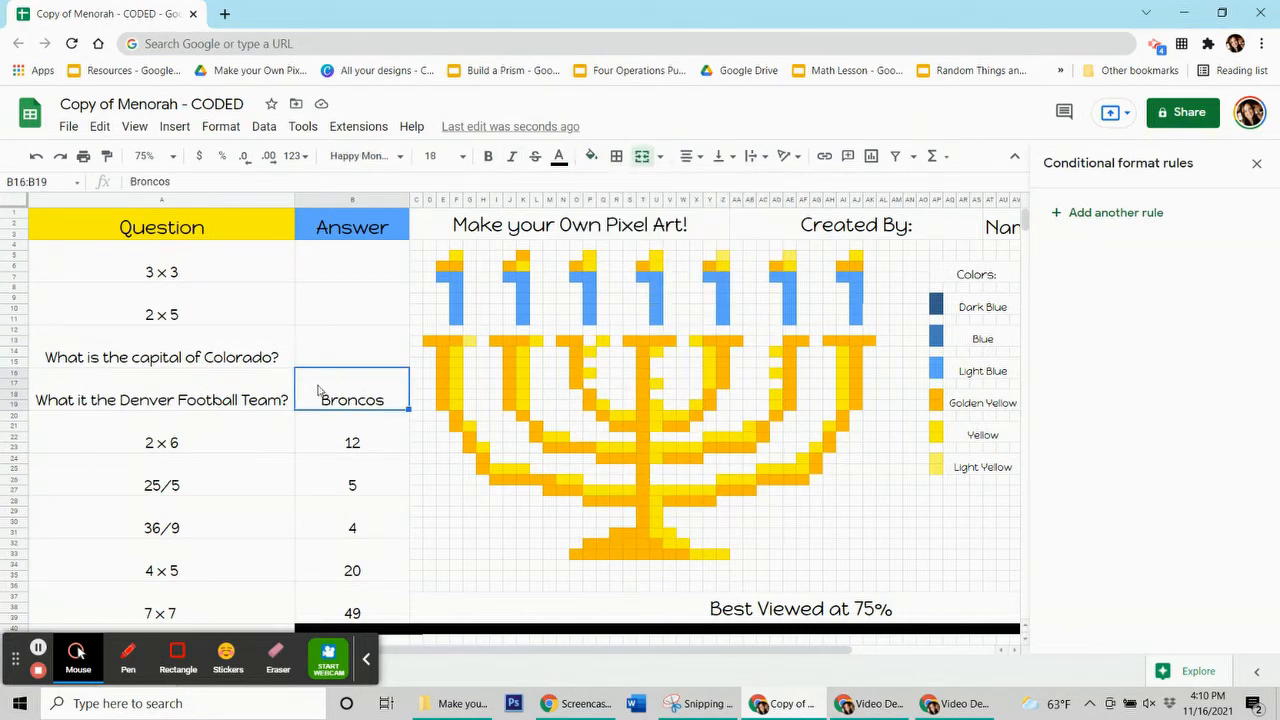
left_click(1095, 215)
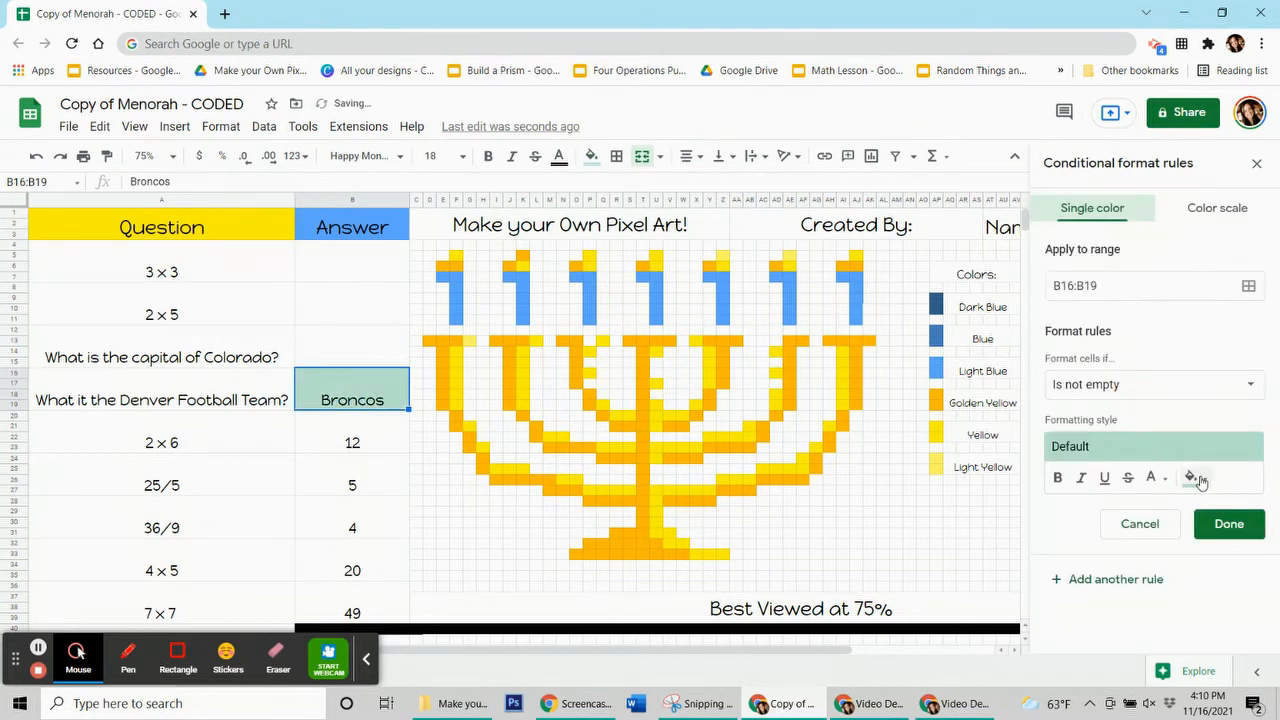
left_click(1193, 478)
left_click(989, 253)
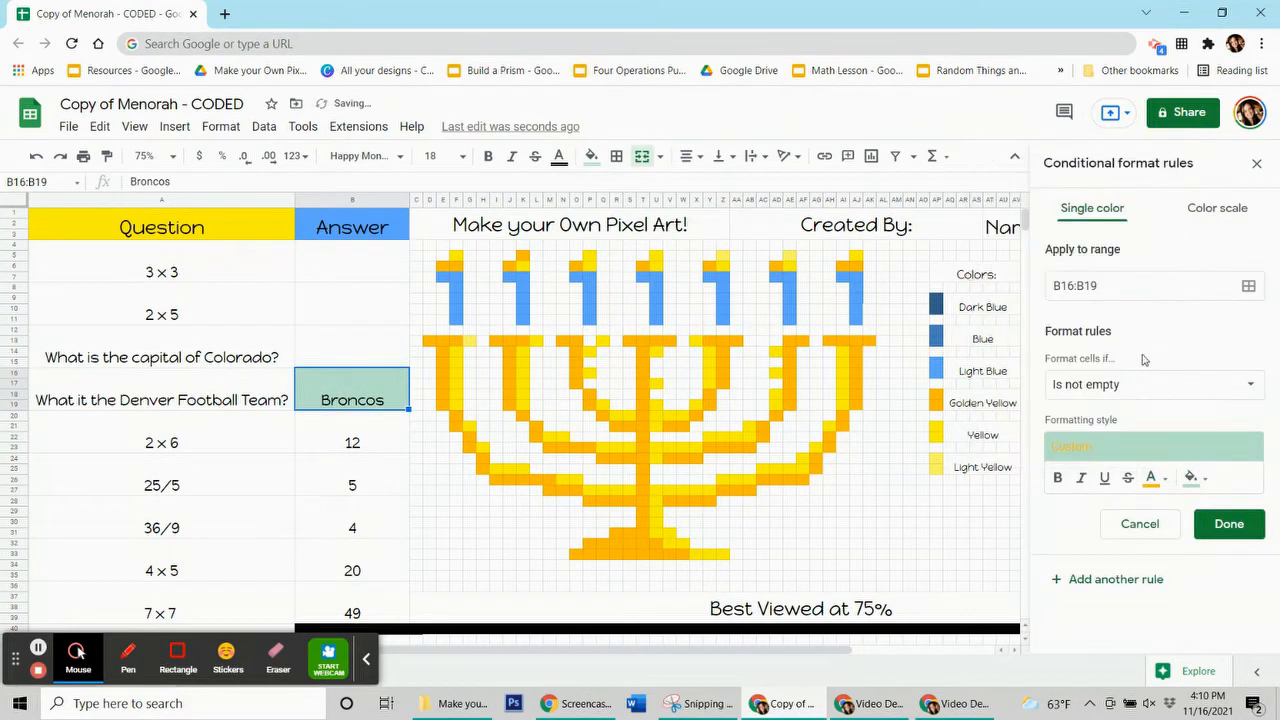
left_click(1158, 484)
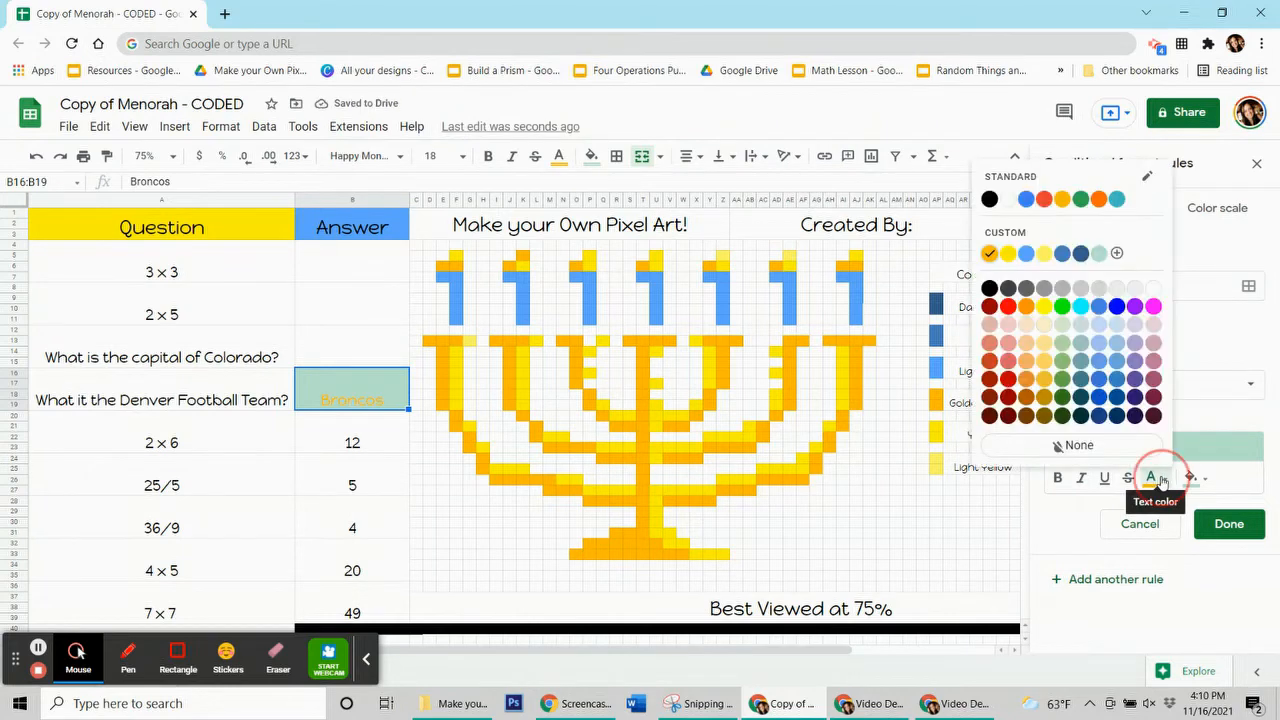
left_click(989, 200)
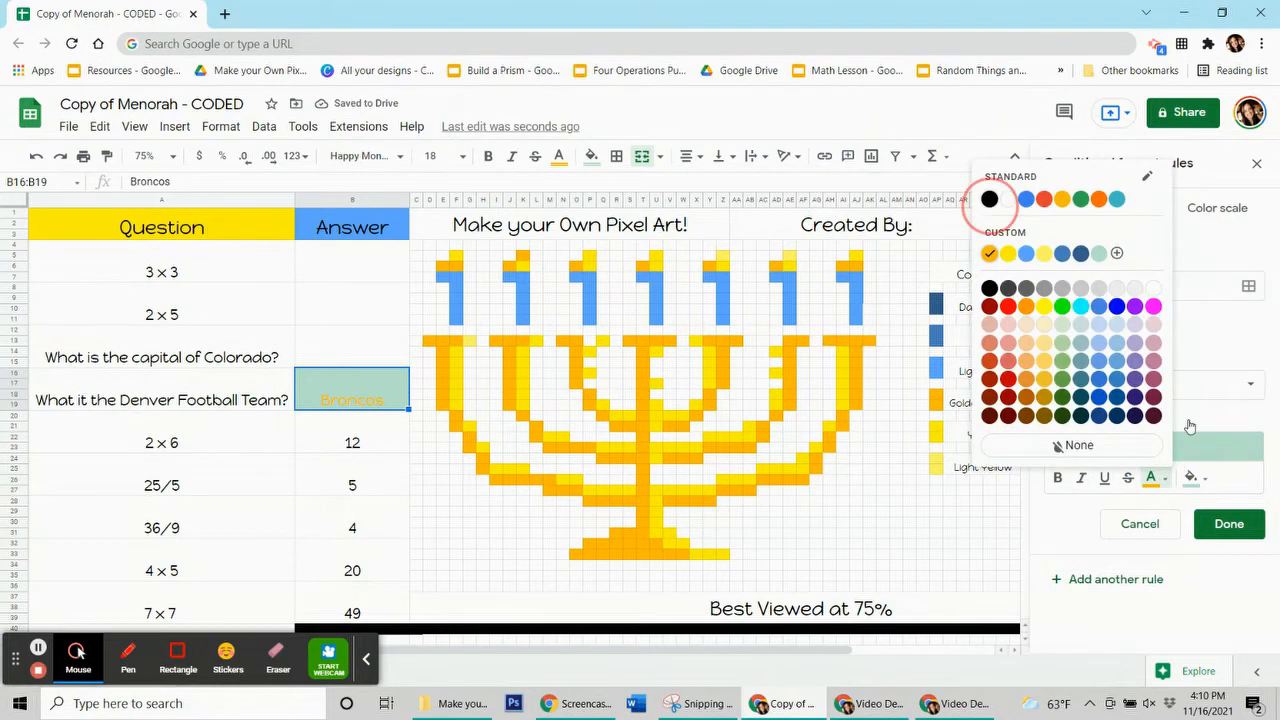
Give the rule a golden yellow fill and the custom formula =$b$16="Broncos"
left_click(1192, 478)
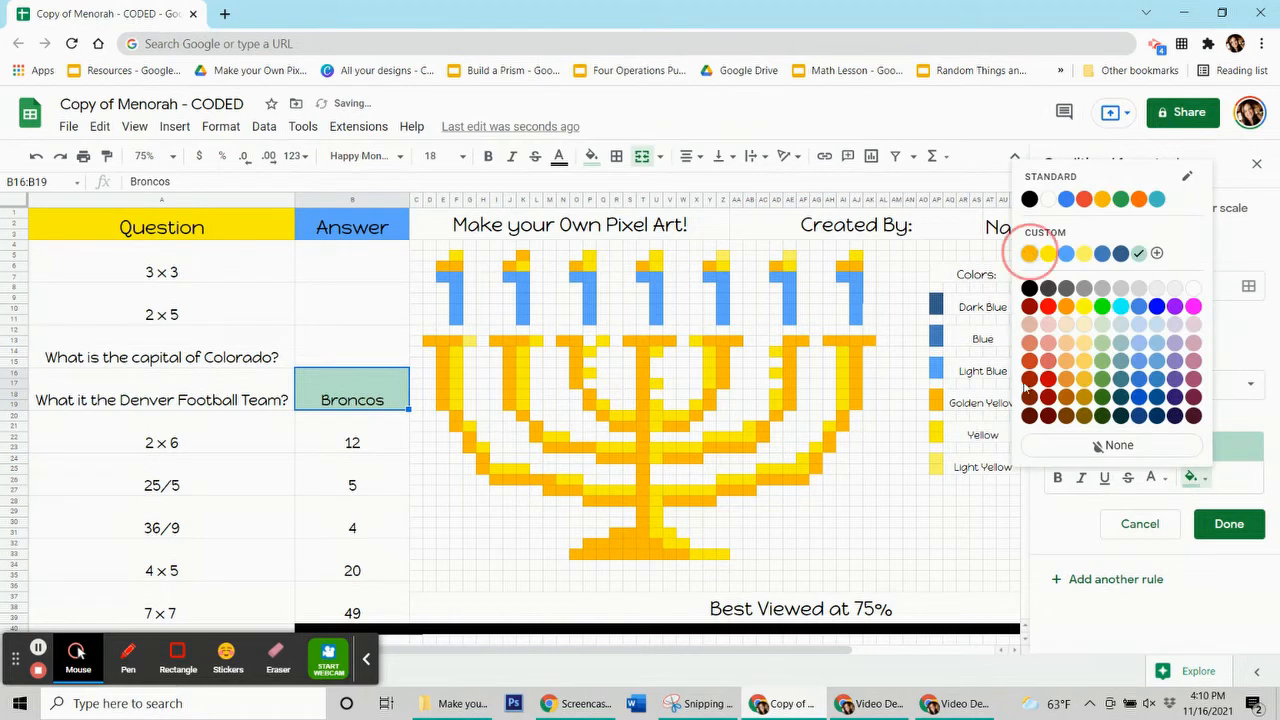
left_click(1029, 253)
left_click(1169, 388)
scroll(1150, 420, "down", 5)
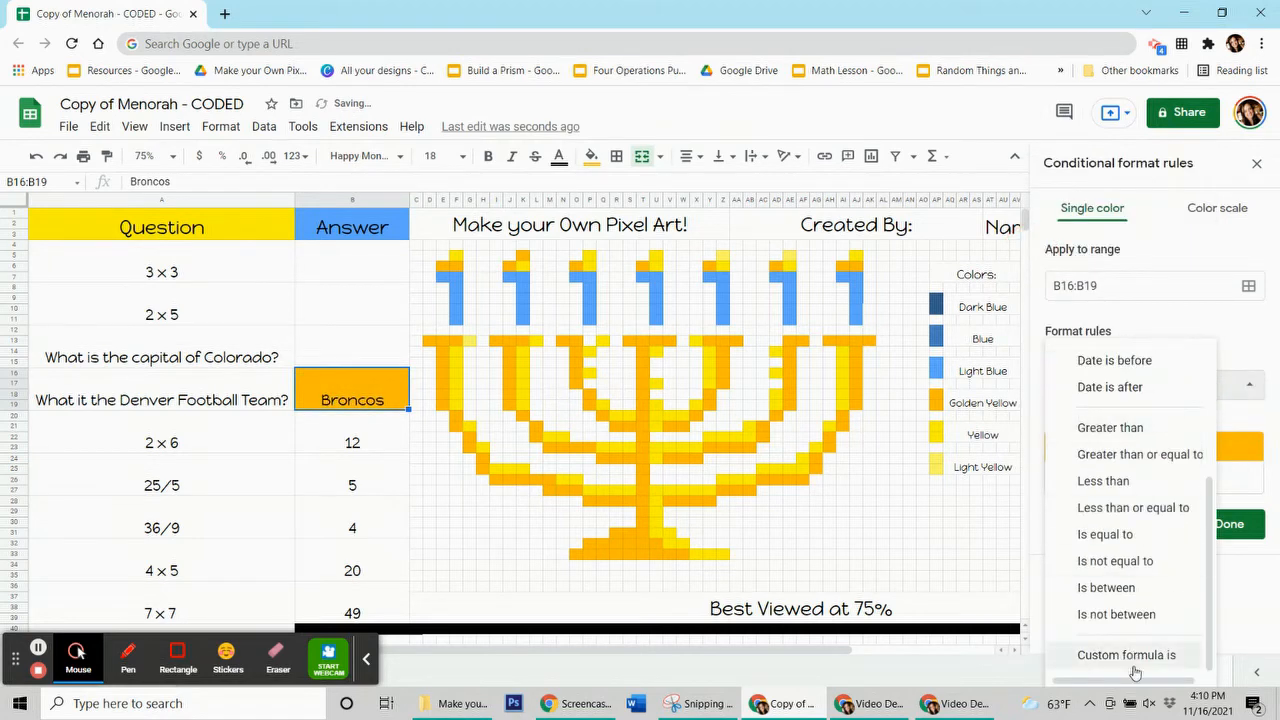
left_click(1100, 651)
left_click(1104, 422)
type("=$b$16=\"Broncos")
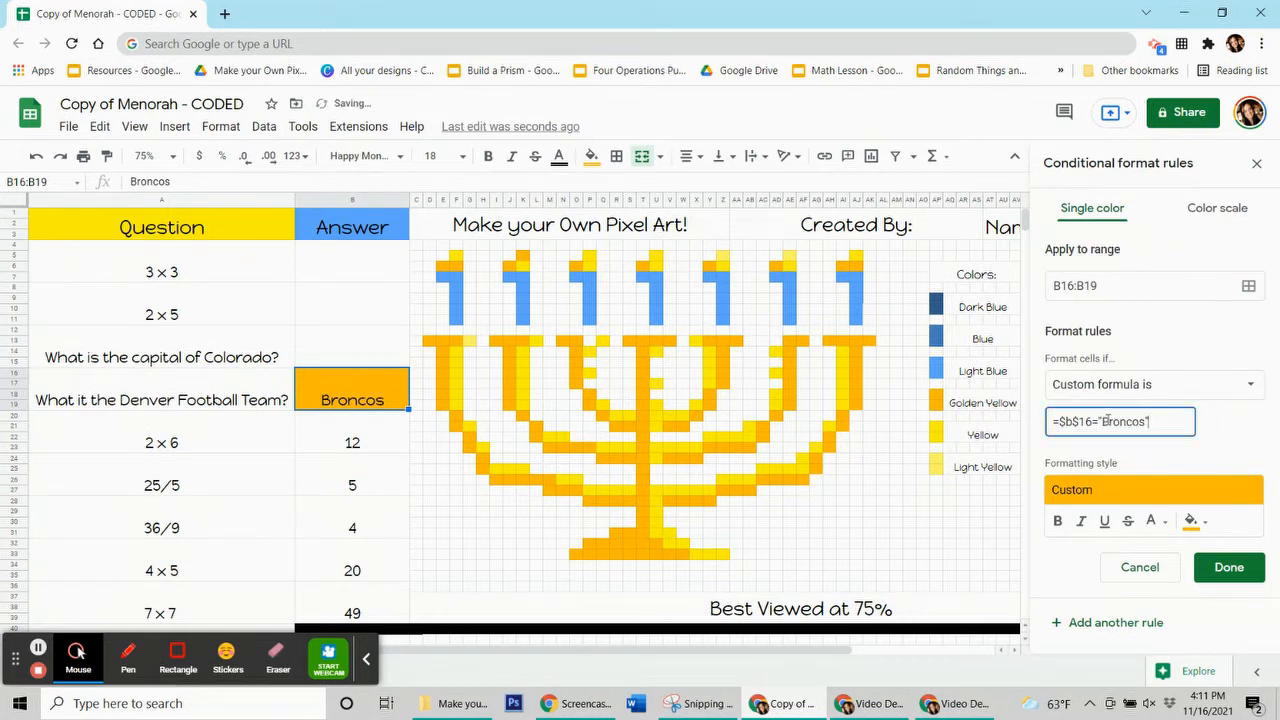
Extend the Broncos rule's range with the golden yellow pixels E6:F6, D13:F13, E14:E19 and F20
left_click(1248, 286)
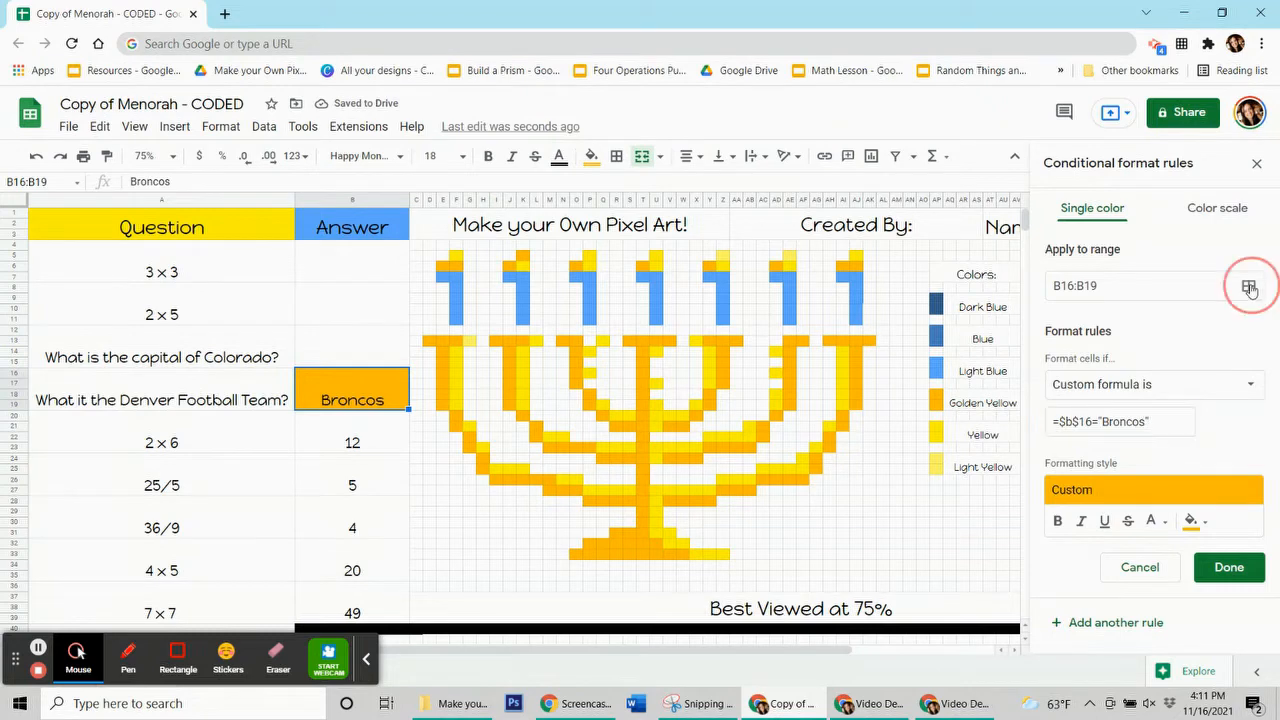
left_click_drag(704, 302, 265, 245)
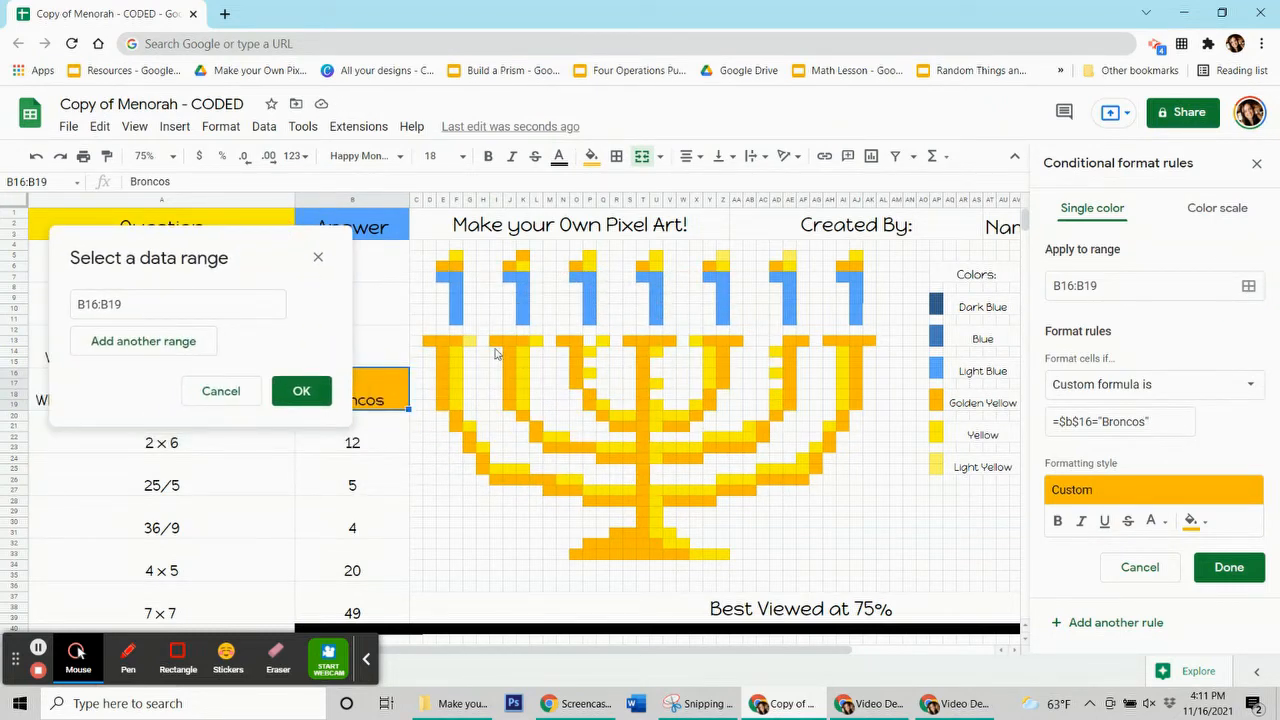
left_click_drag(455, 270, 443, 266)
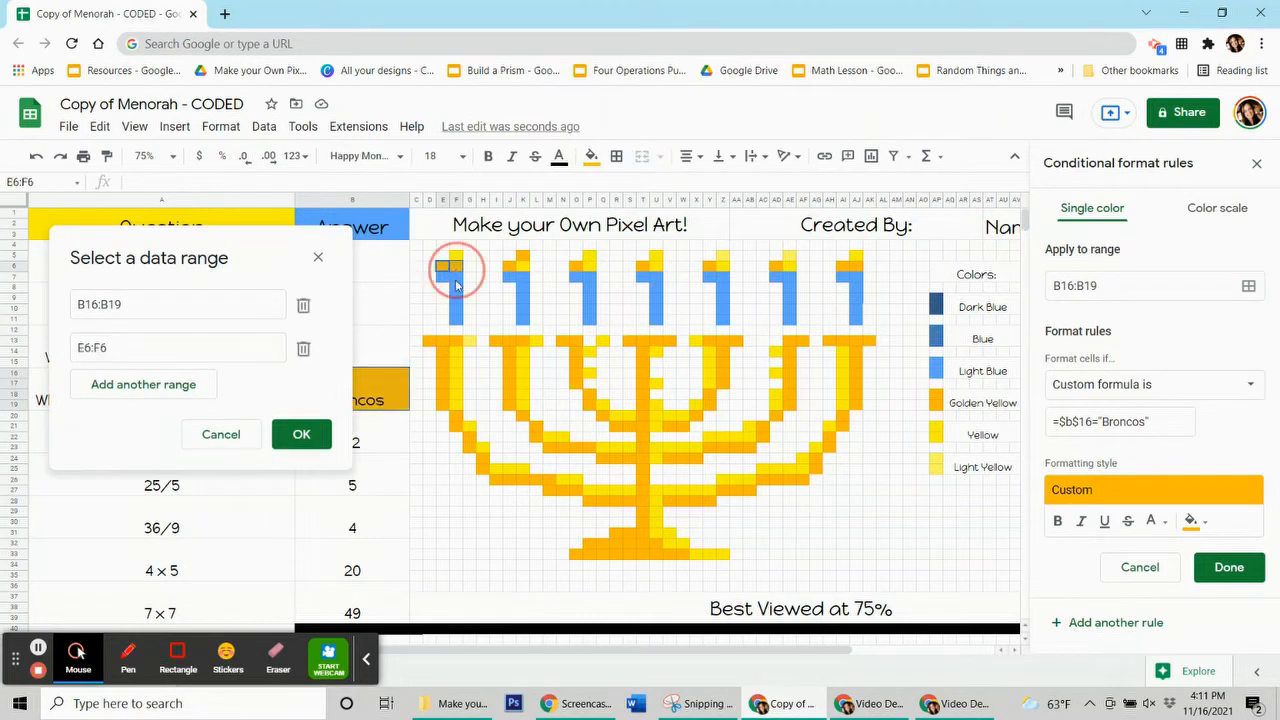
left_click_drag(431, 341, 443, 405)
left_click(460, 418)
Add I13, K13, J15, J18, K20 and L22 on the menorah's second arm to the rule's range
left_click(495, 342)
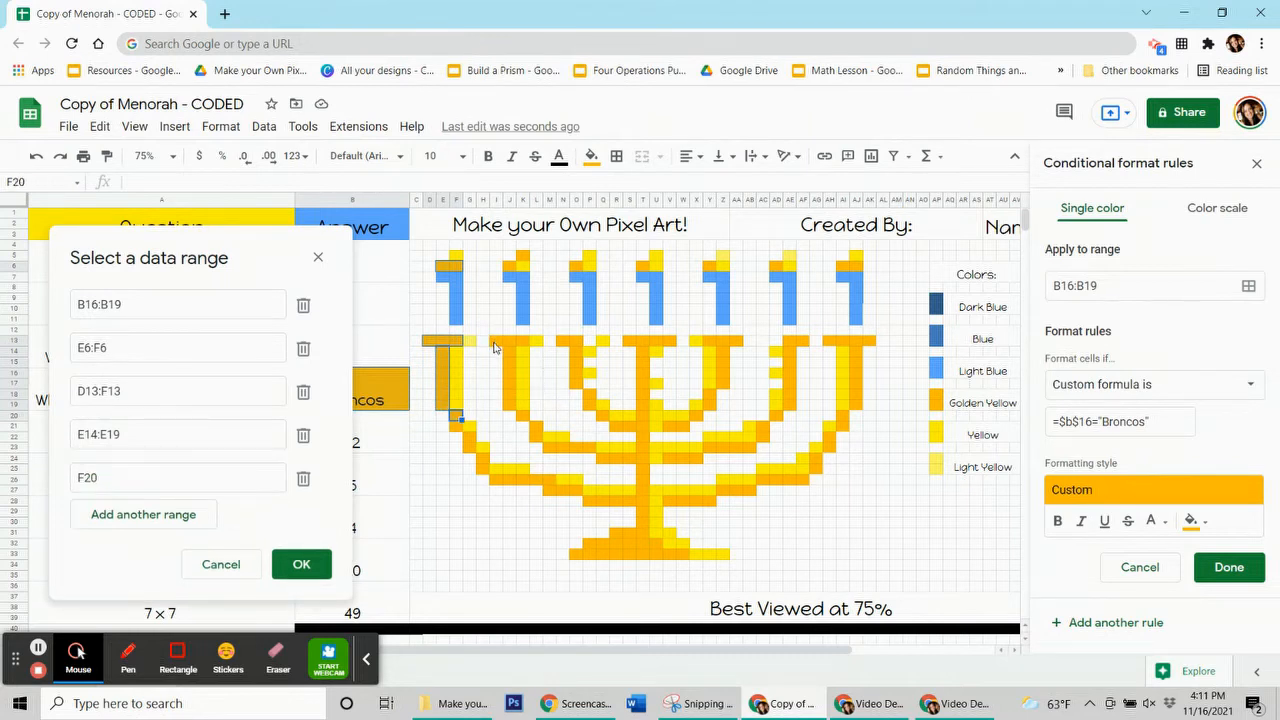
left_click(524, 343)
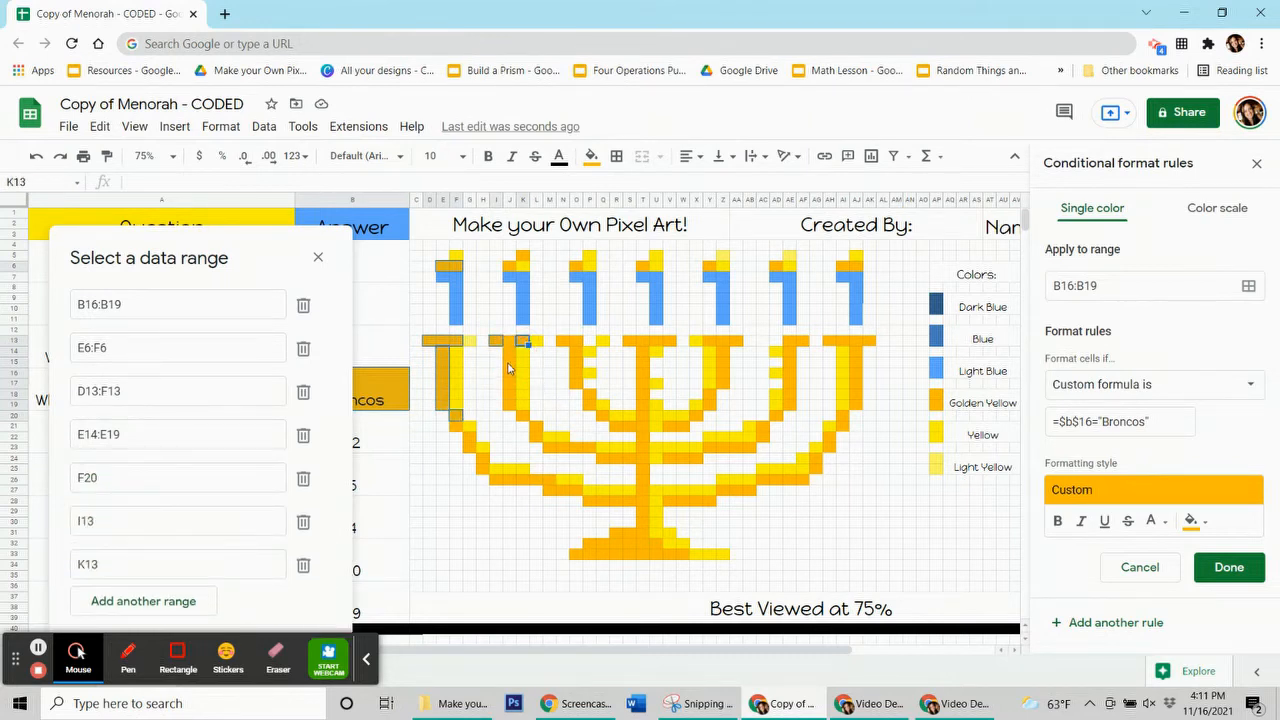
left_click(509, 362)
left_click(510, 395)
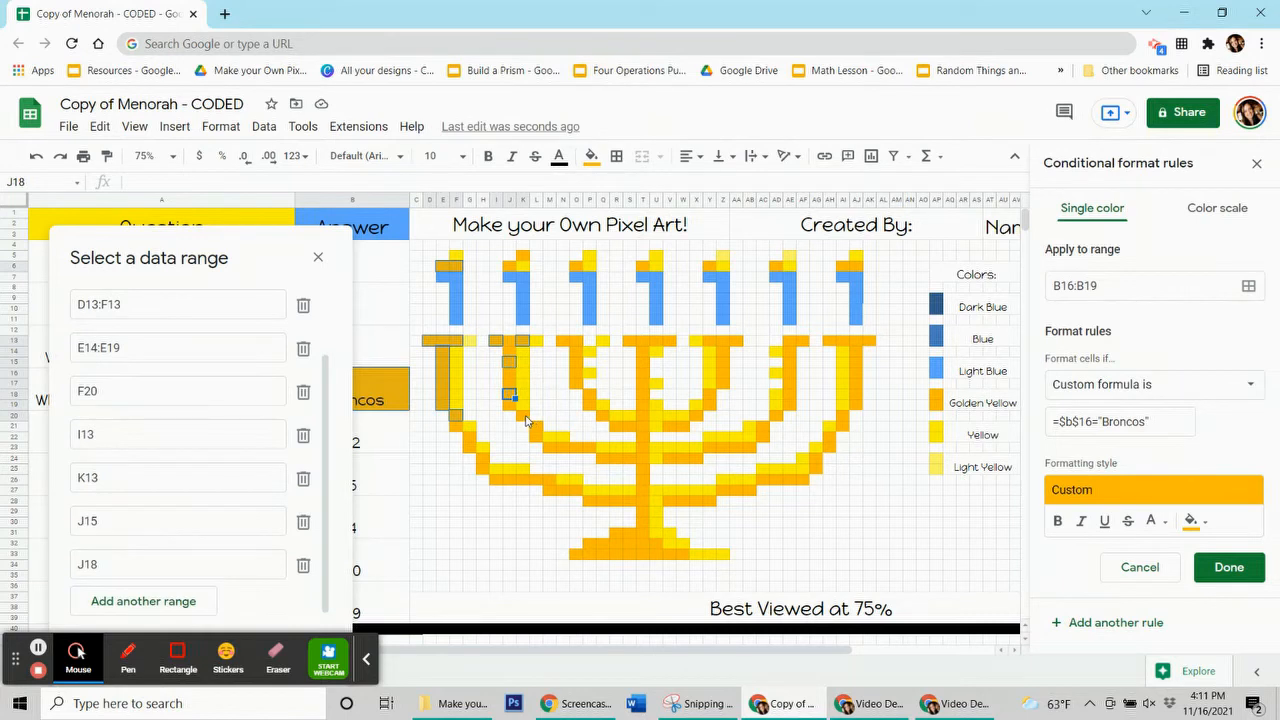
left_click(524, 415)
left_click(533, 439)
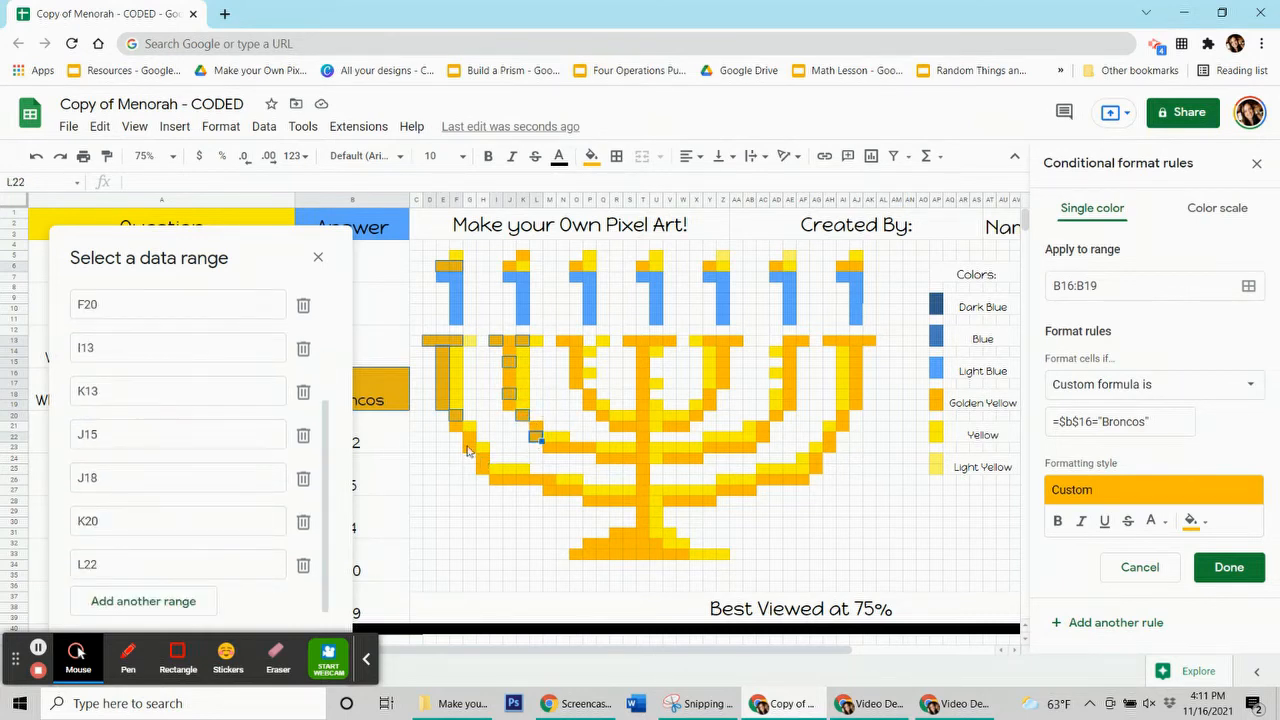
Add H24, G22, J26, L26, N27, P28 and S28 along the outer arm's curve to the rule's range
left_click(481, 458)
left_click(470, 438)
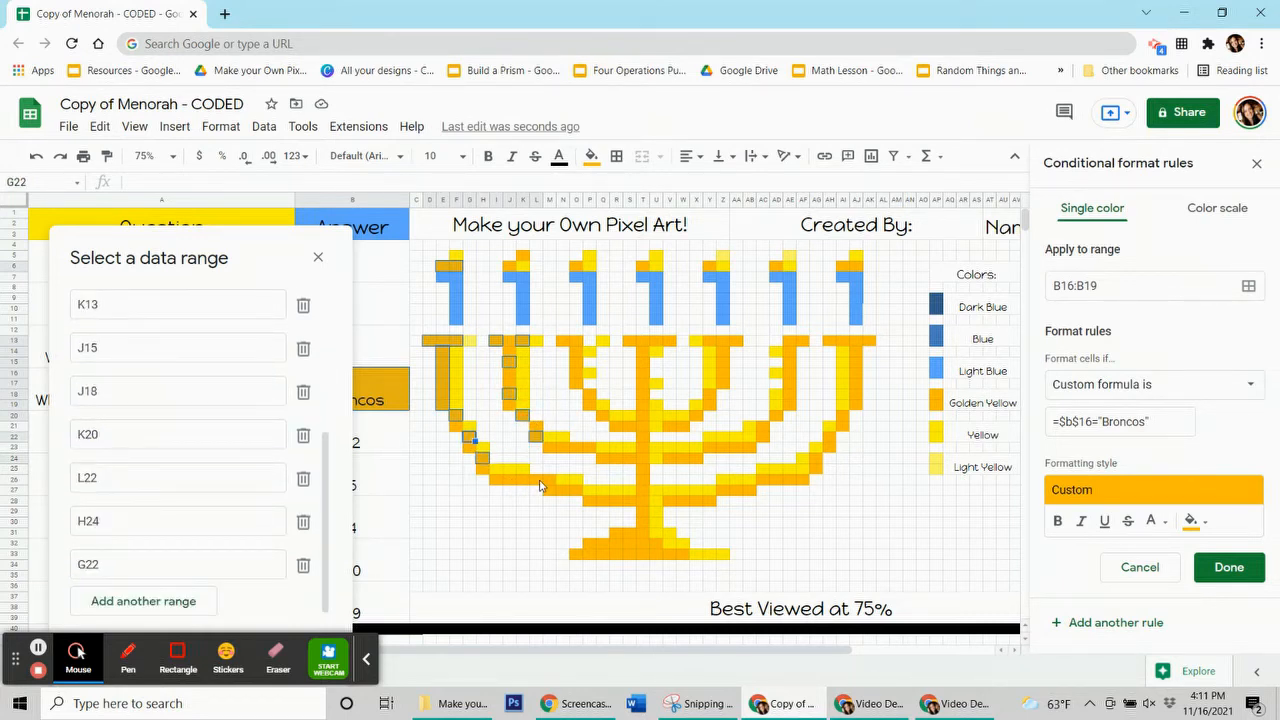
left_click(509, 480)
left_click(535, 479)
left_click(562, 491)
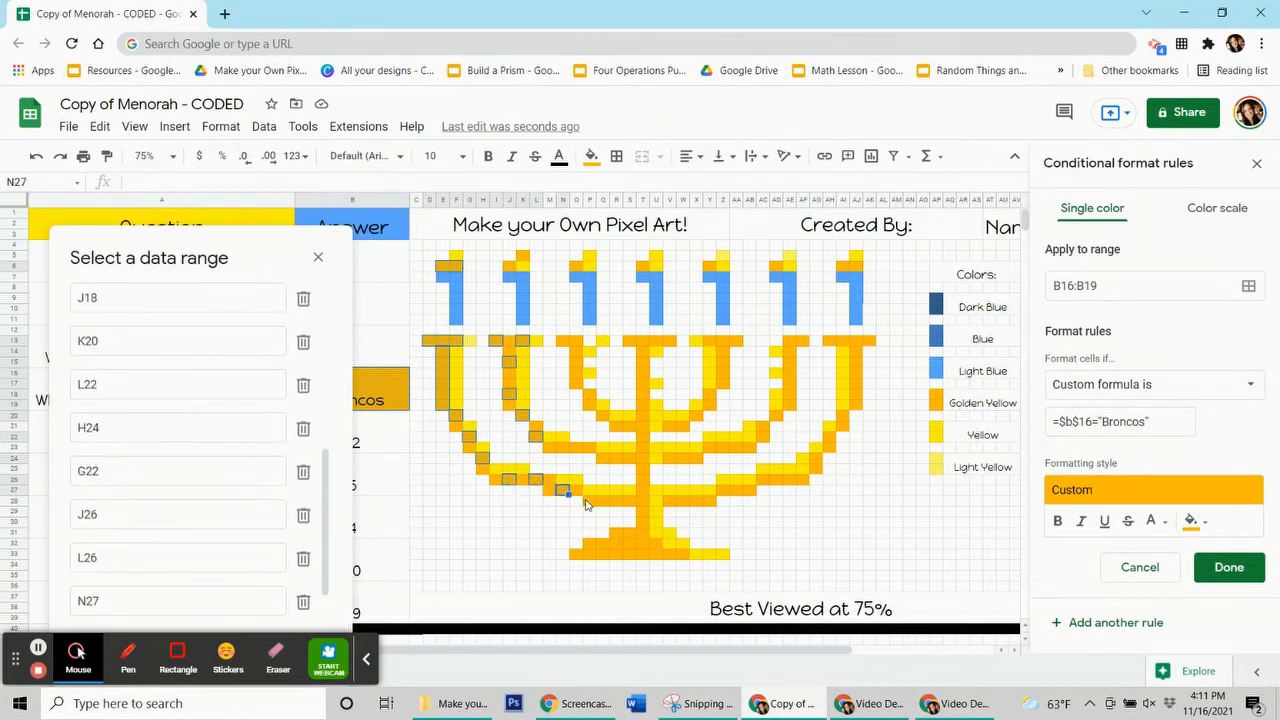
left_click(589, 501)
left_click(628, 501)
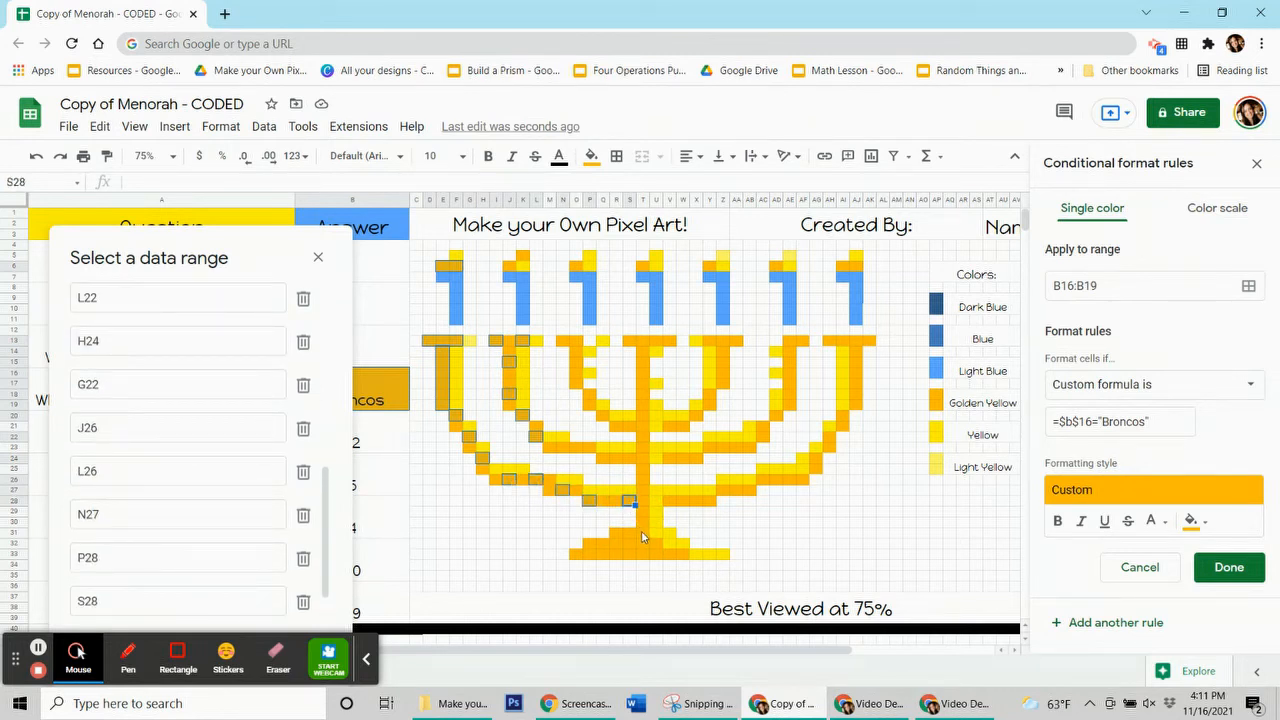
Add the stem pixels T31, T25 and T16 plus Z13, AE14 and AE17 to the rule's range
left_click(643, 532)
left_click(644, 467)
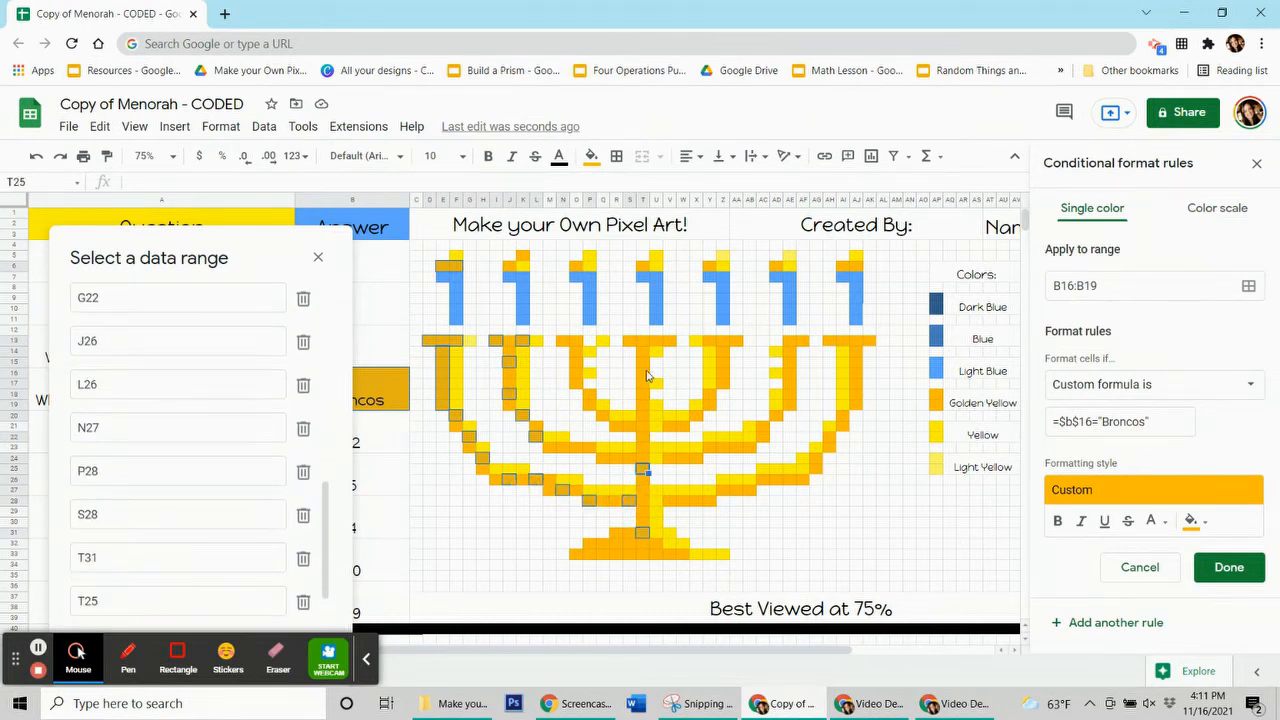
left_click(644, 375)
left_click(724, 345)
left_click(789, 354)
left_click(789, 385)
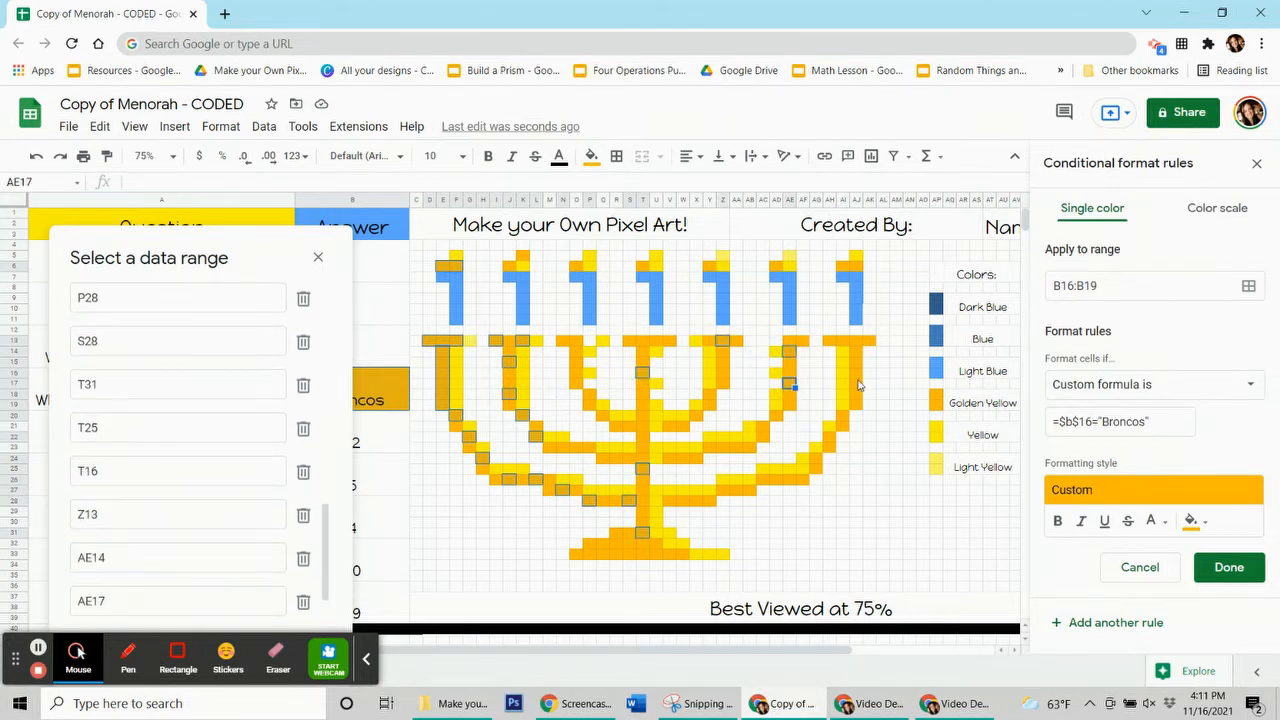
Add AJ16 and the flame pixels AJ6, AD6, Y6, T6, O6, K5 and J6 to the rule's range
left_click(775, 268)
left_click(709, 266)
left_click(643, 268)
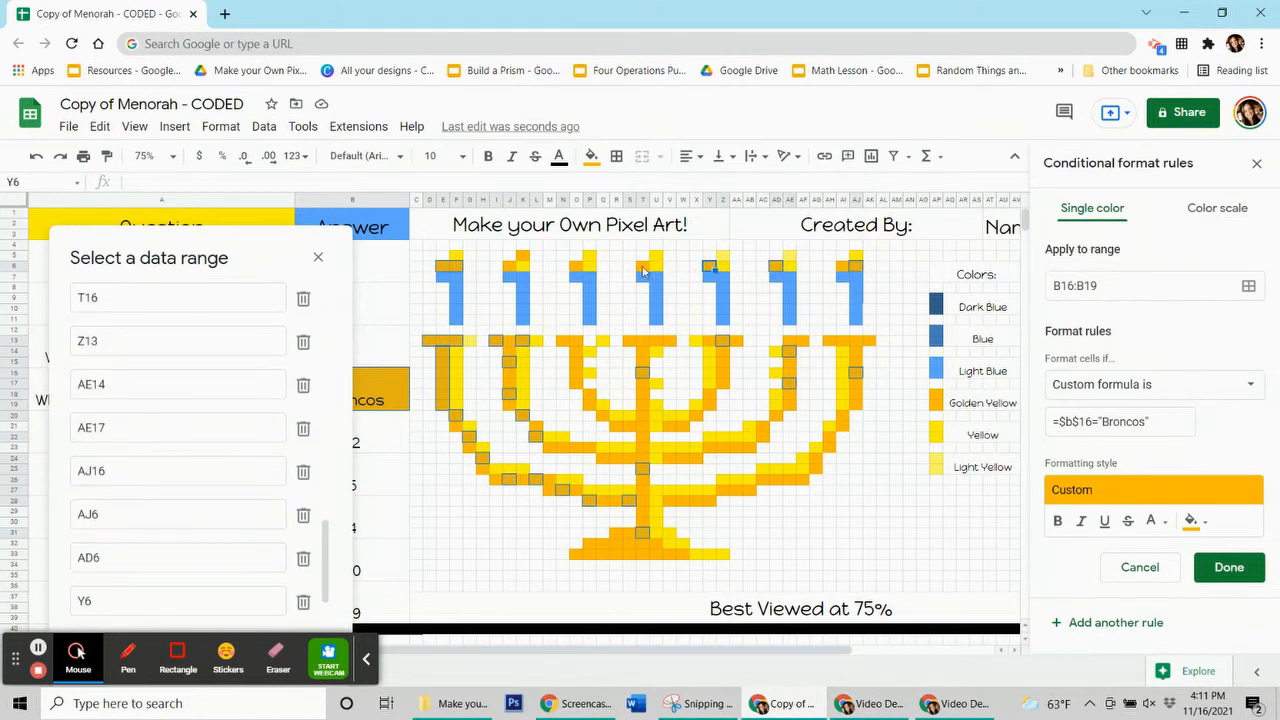
left_click(571, 270)
left_click(523, 257)
left_click(511, 268)
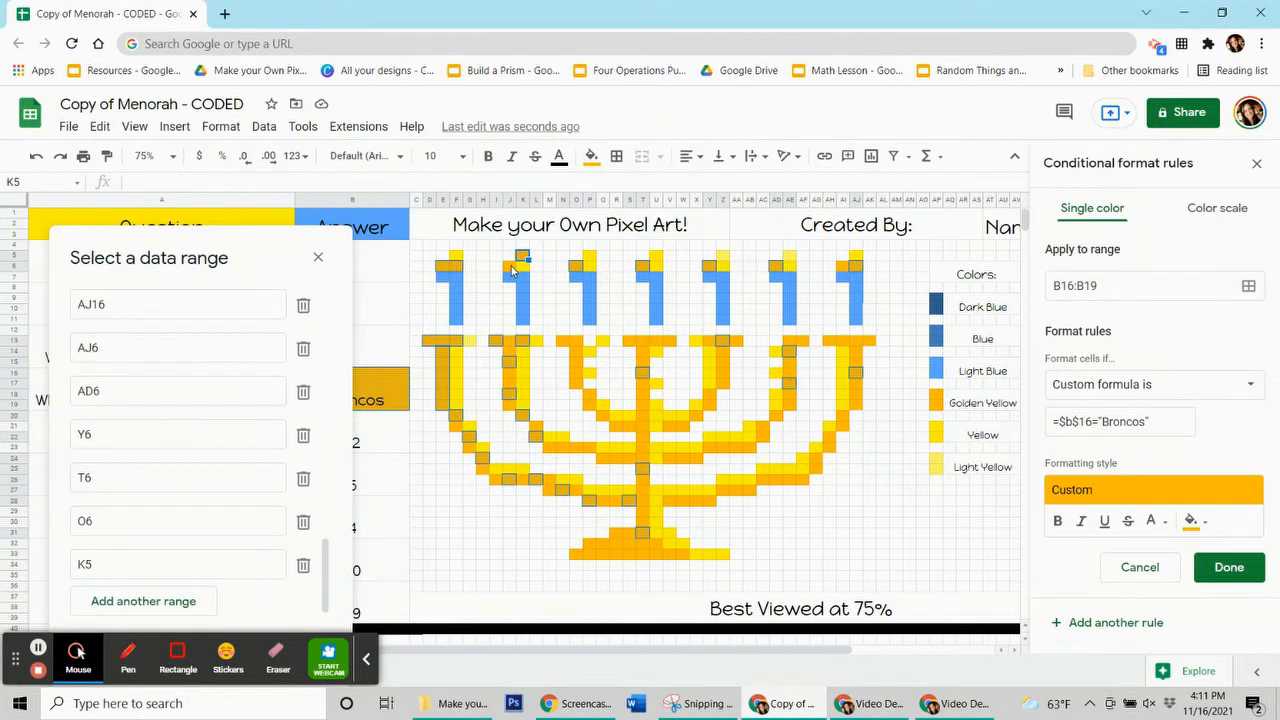
Add O13, O15, P18, Q20, T20, V21 and Y19 around the innermost arms to the rule's range
left_click(579, 345)
left_click(578, 366)
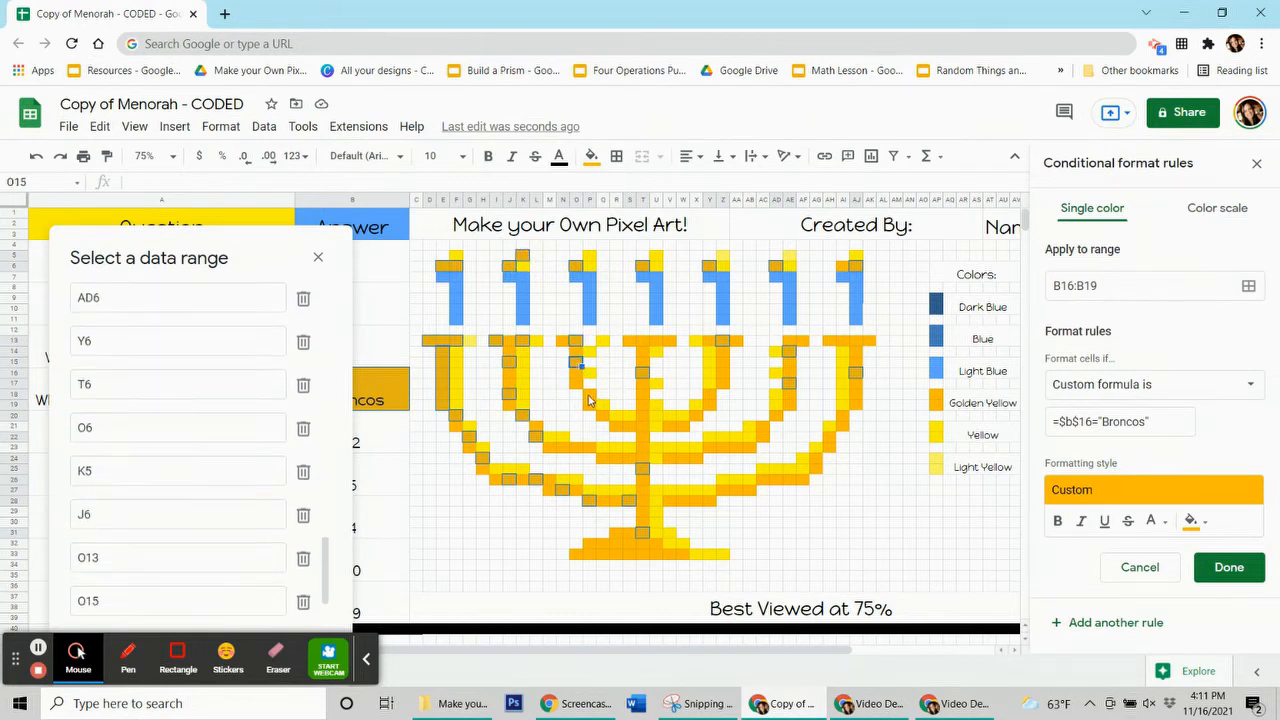
left_click(590, 395)
left_click(602, 416)
left_click(642, 416)
left_click(670, 427)
left_click(712, 407)
Add AD20, AB23, Z23, X24, V24, R24, P23 and N23 along the middle arms to the rule's range
left_click(780, 418)
left_click(750, 450)
left_click(722, 450)
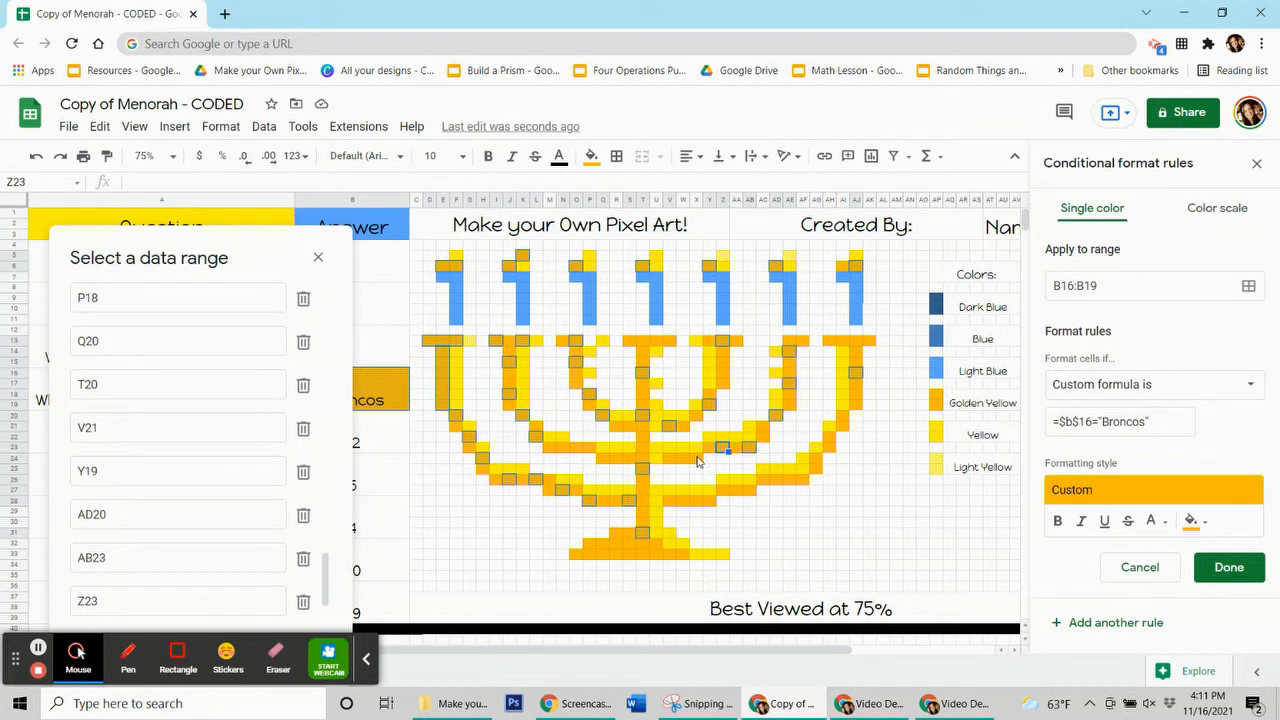
left_click(697, 459)
left_click(669, 460)
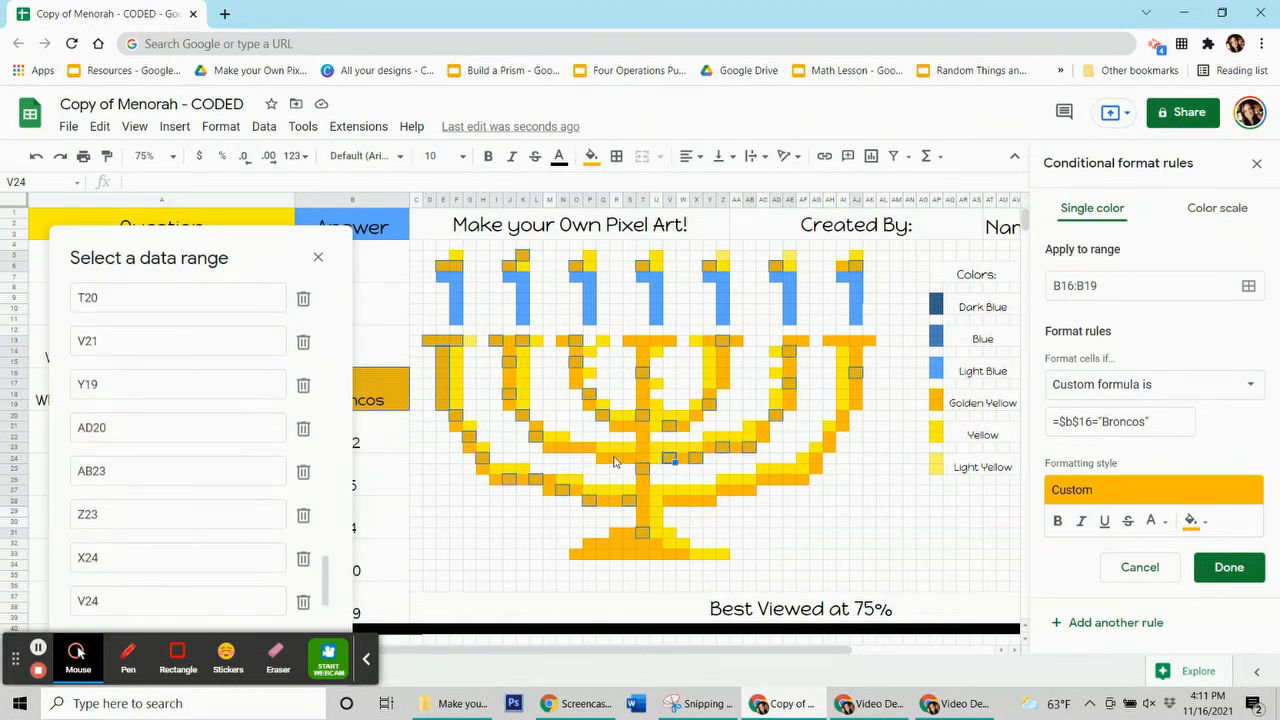
left_click(614, 460)
left_click(590, 449)
left_click(562, 447)
Add the base pixels R31, S32, U32, V33, T33, R33, Q32 and P33 to the rule's range
left_click(617, 533)
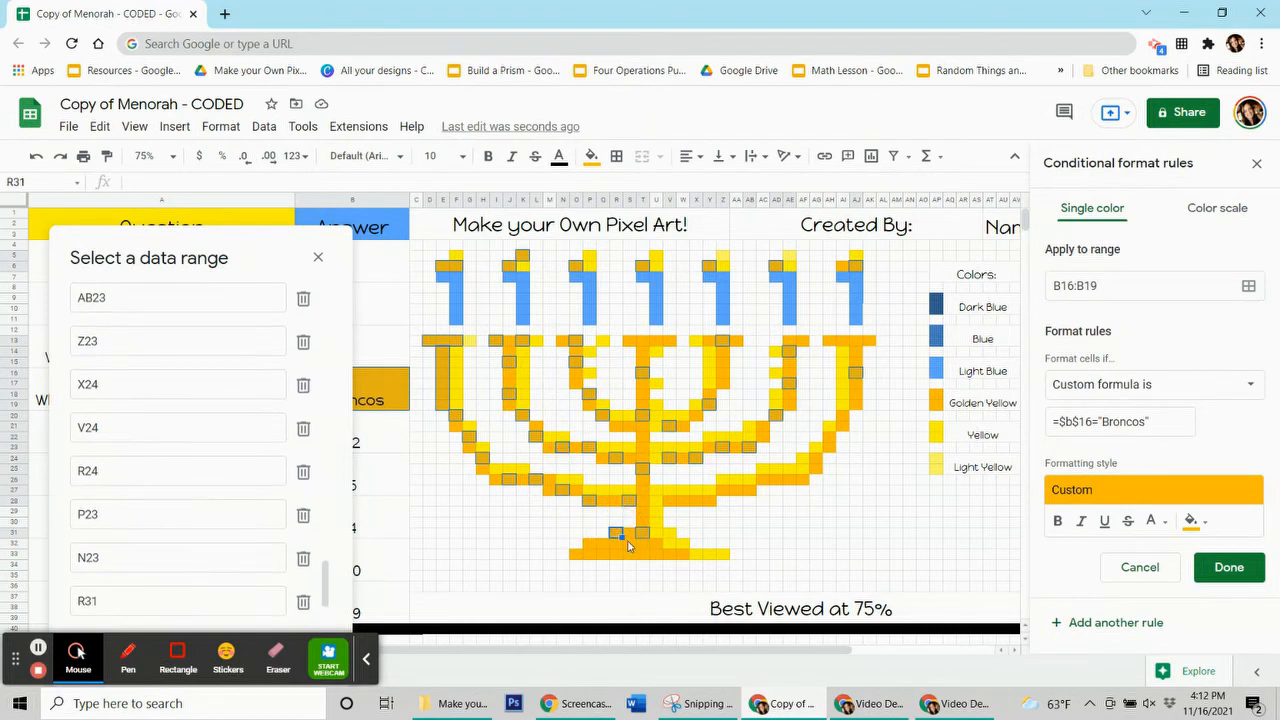
left_click(628, 543)
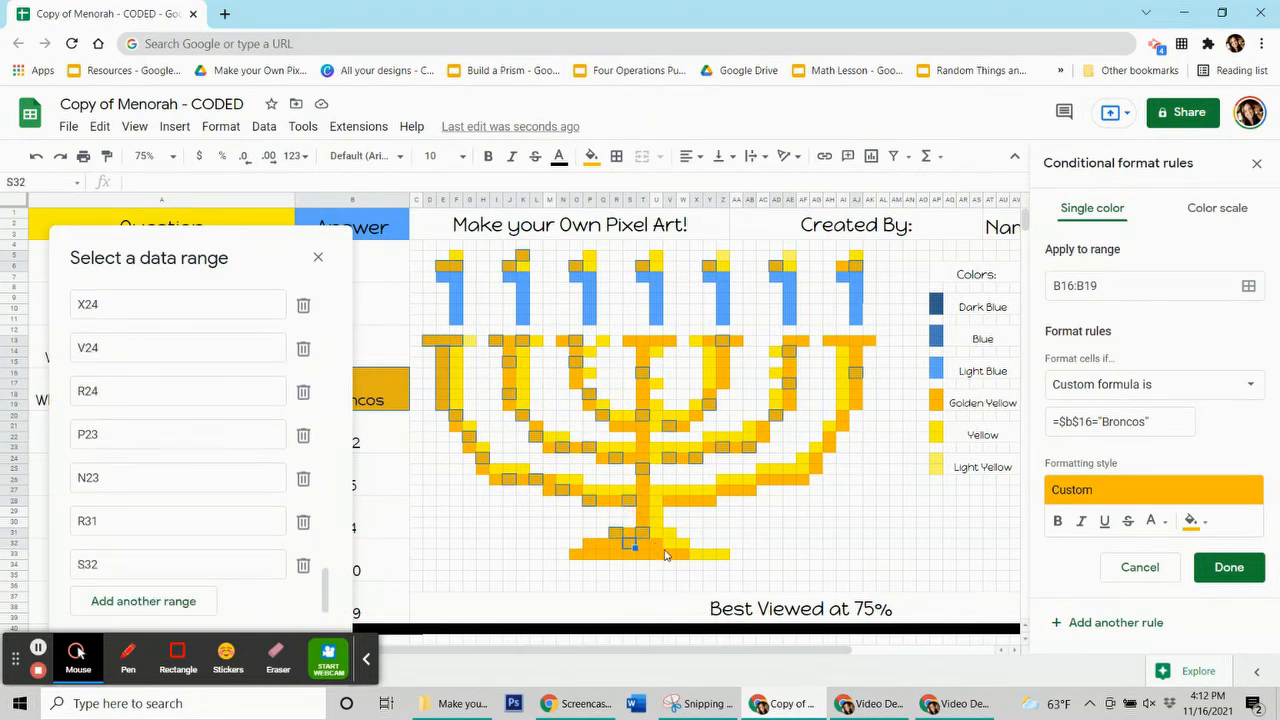
left_click(655, 544)
left_click(668, 553)
left_click(642, 553)
left_click(616, 553)
left_click(603, 543)
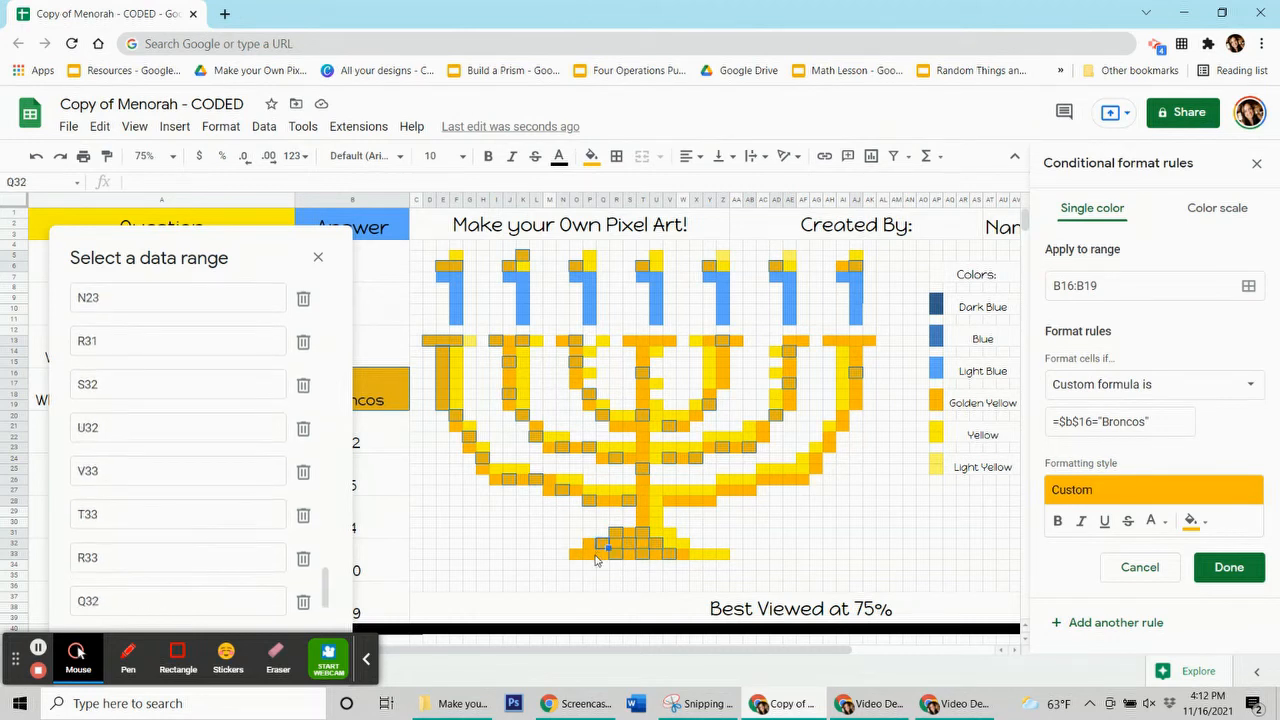
left_click(591, 554)
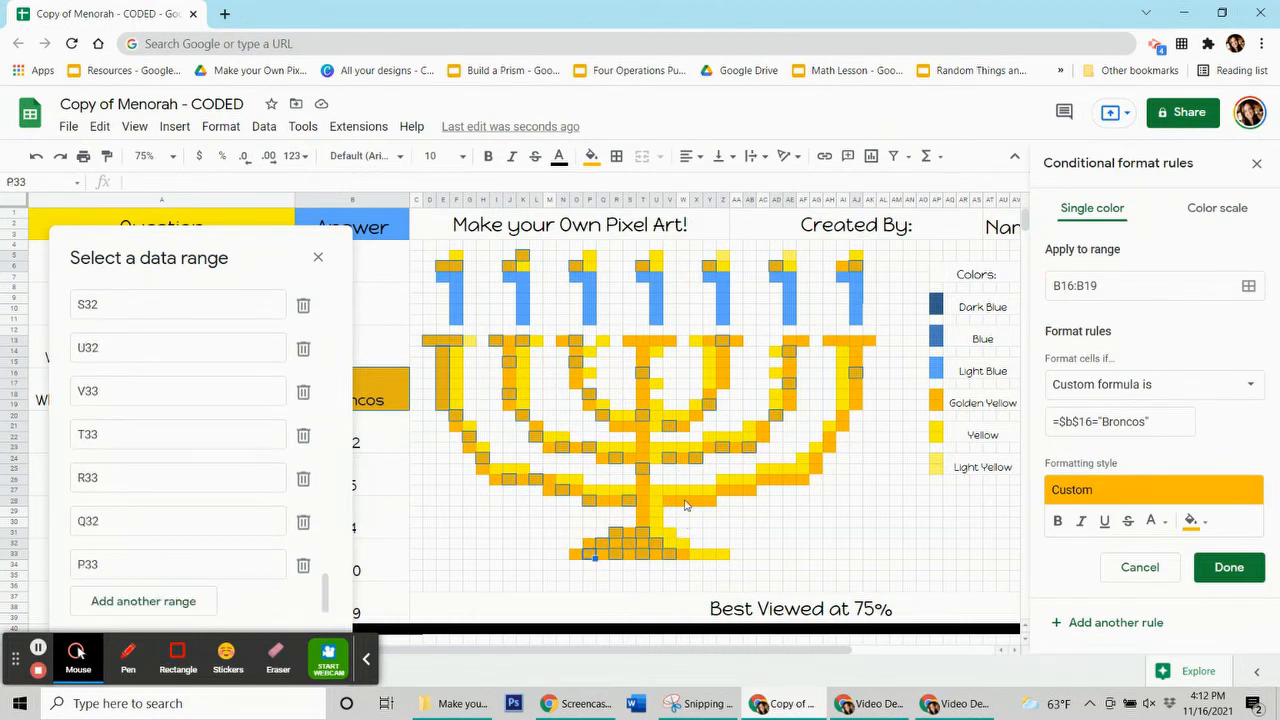
Add V28, X28, Z27, AB27, AC26, AE26, AG24:AG25, AH22:AH23 and AI20:AI21 along the other outer arm to the rule's range
left_click(670, 500)
left_click(697, 500)
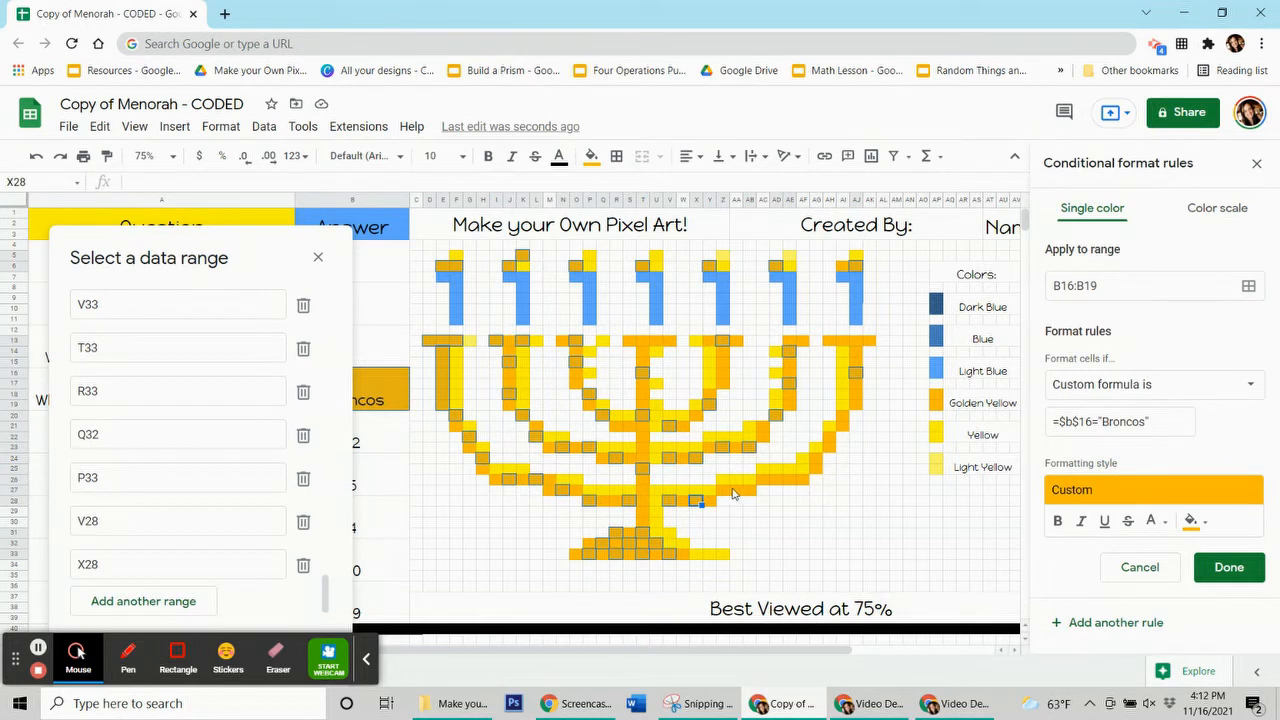
left_click(722, 490)
left_click(749, 489)
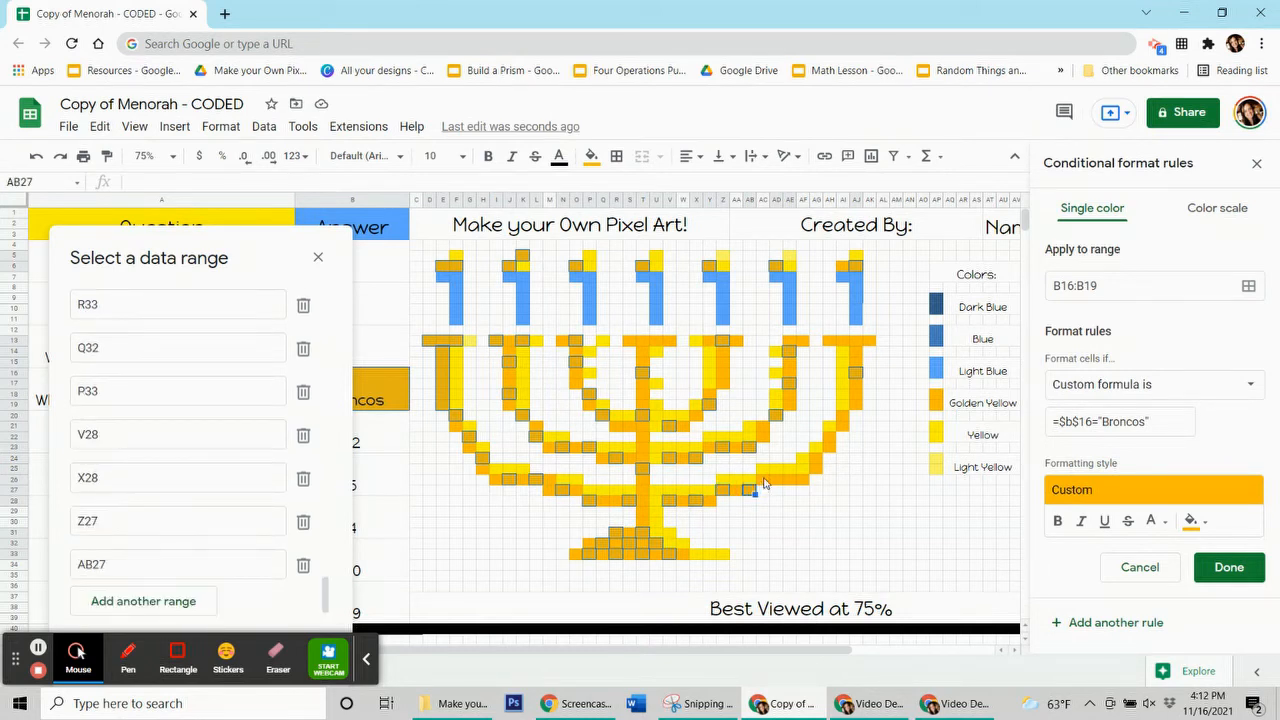
left_click(764, 480)
left_click(790, 480)
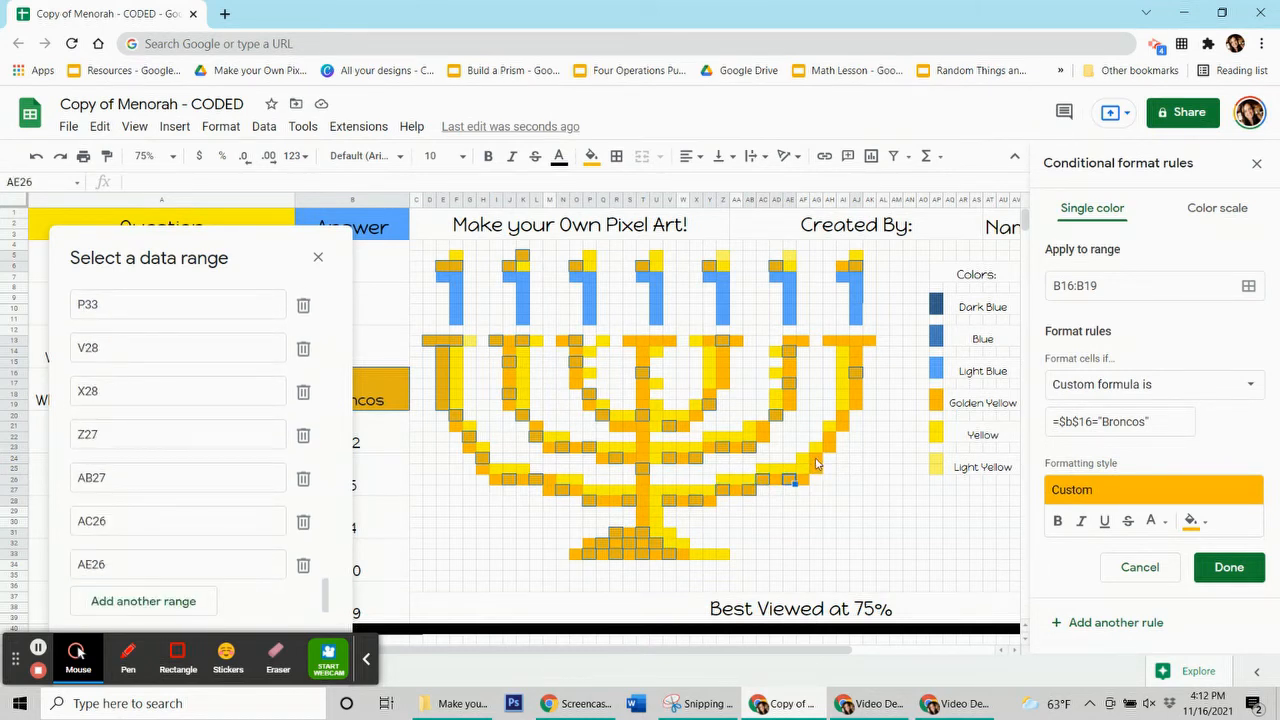
left_click_drag(816, 469, 843, 412)
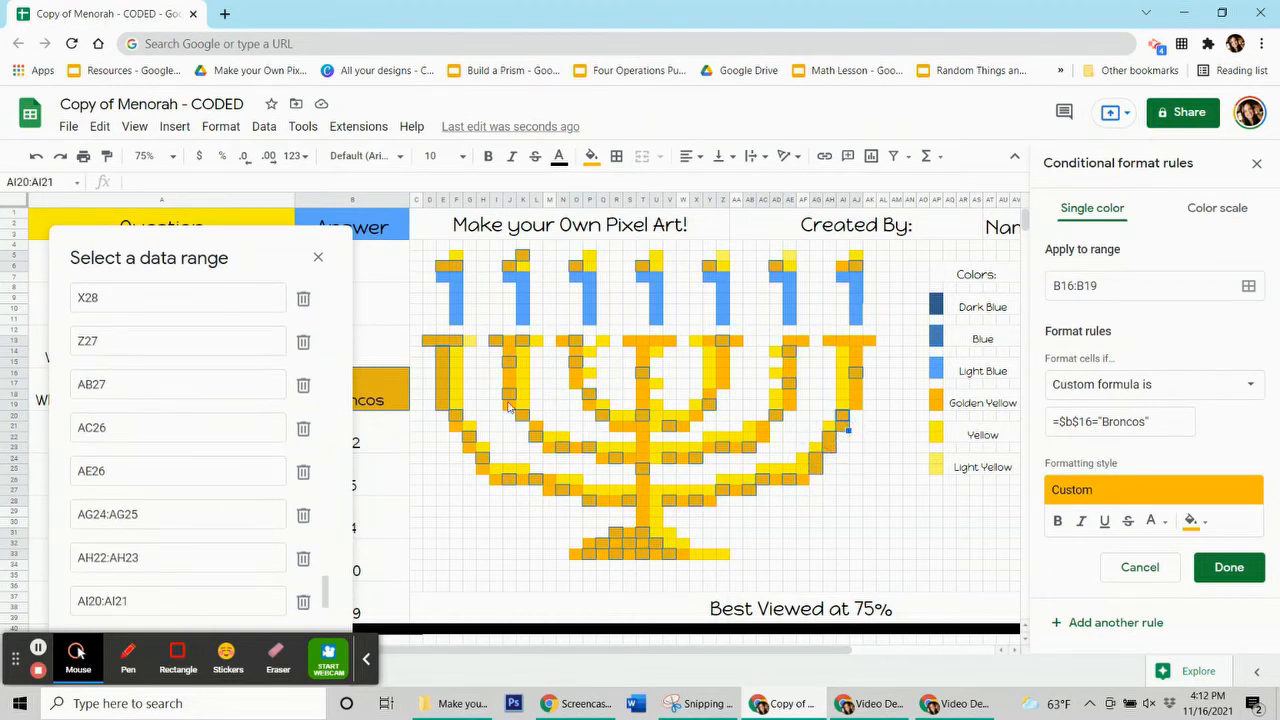
Confirm the ranges of the "Broncos" rule, save the rule and reset the selected pixels' fill color
left_click_drag(231, 254, 221, 101)
left_click(291, 511)
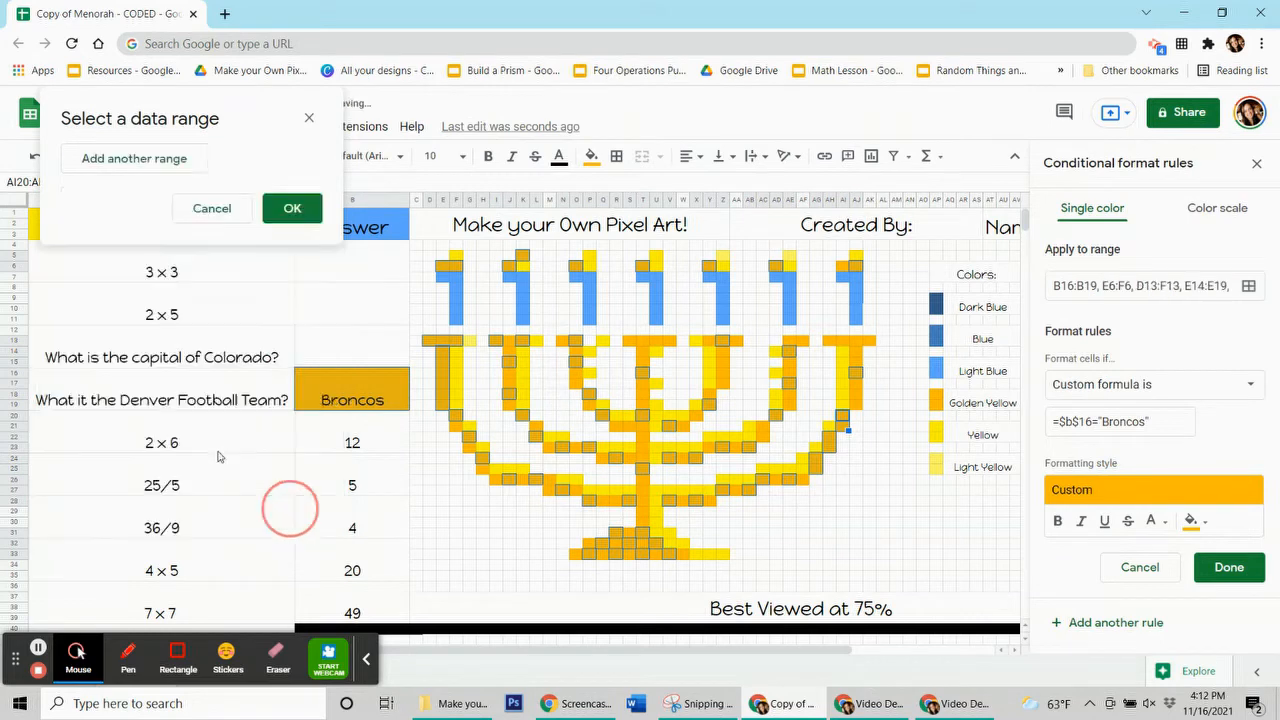
left_click(1245, 572)
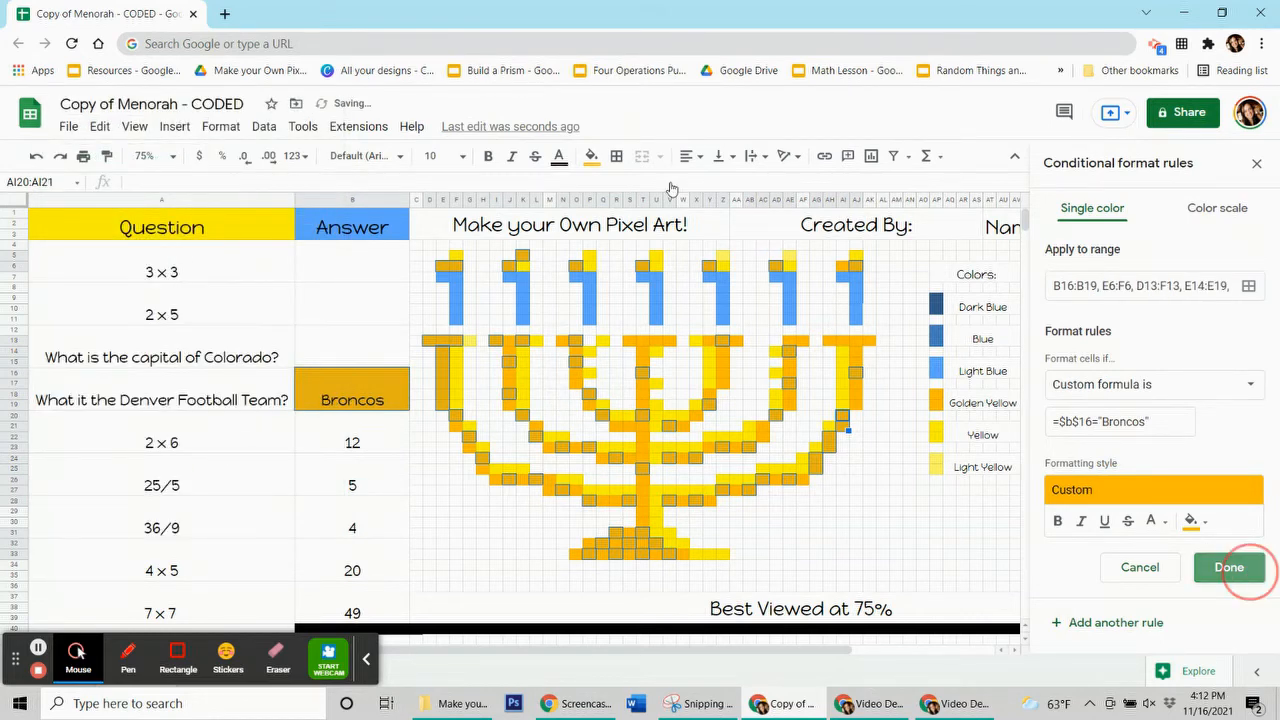
left_click(592, 156)
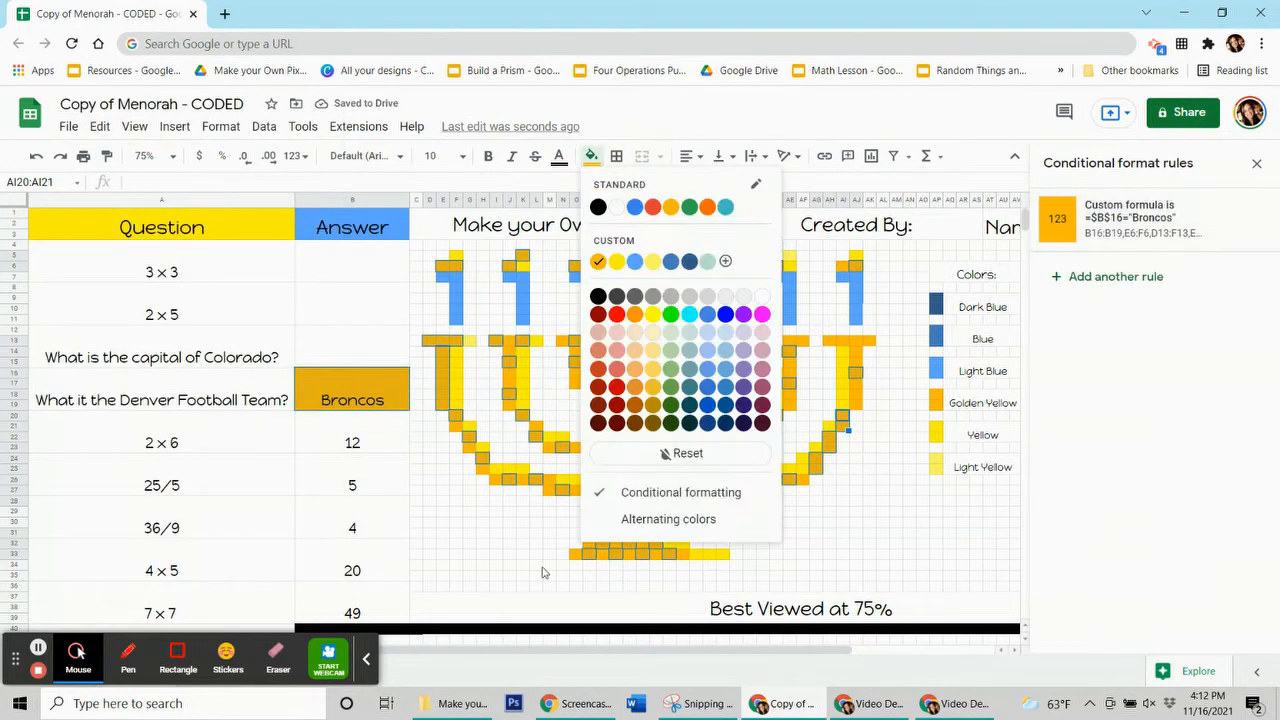
left_click(638, 453)
Clear the Broncos answer from B16:B19 and close the conditional format rules
left_click(398, 517)
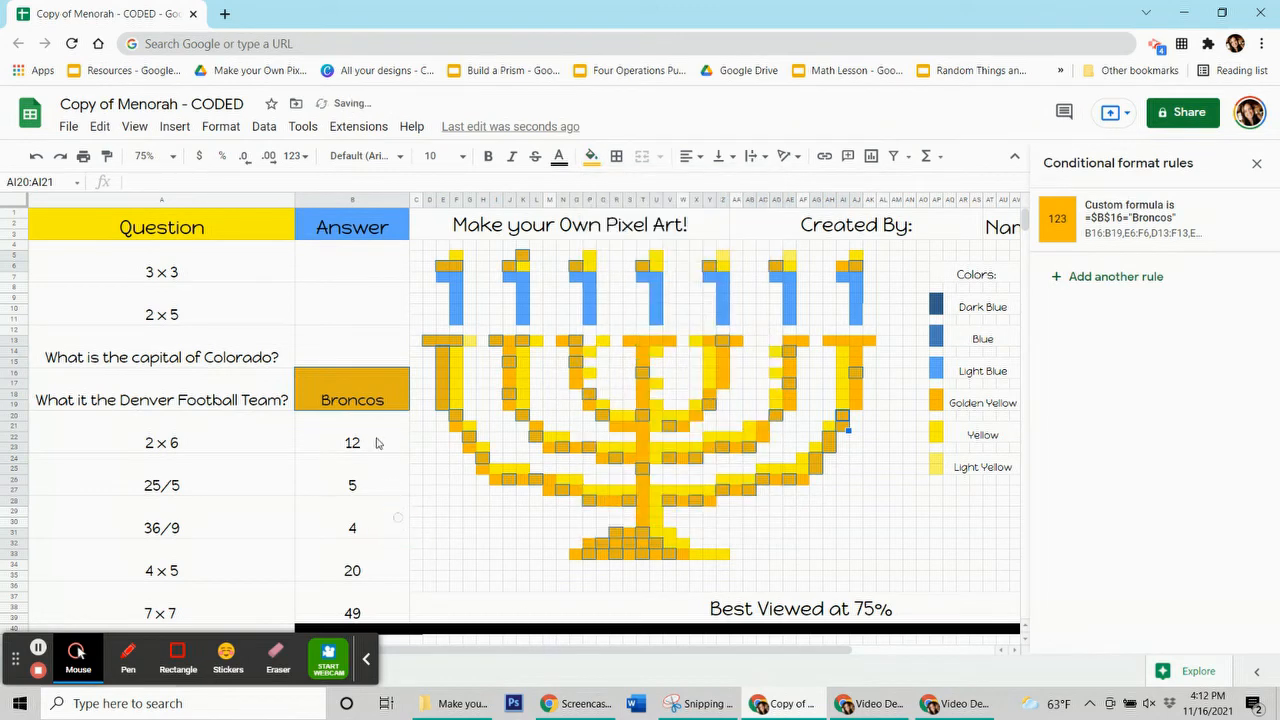
left_click(378, 396)
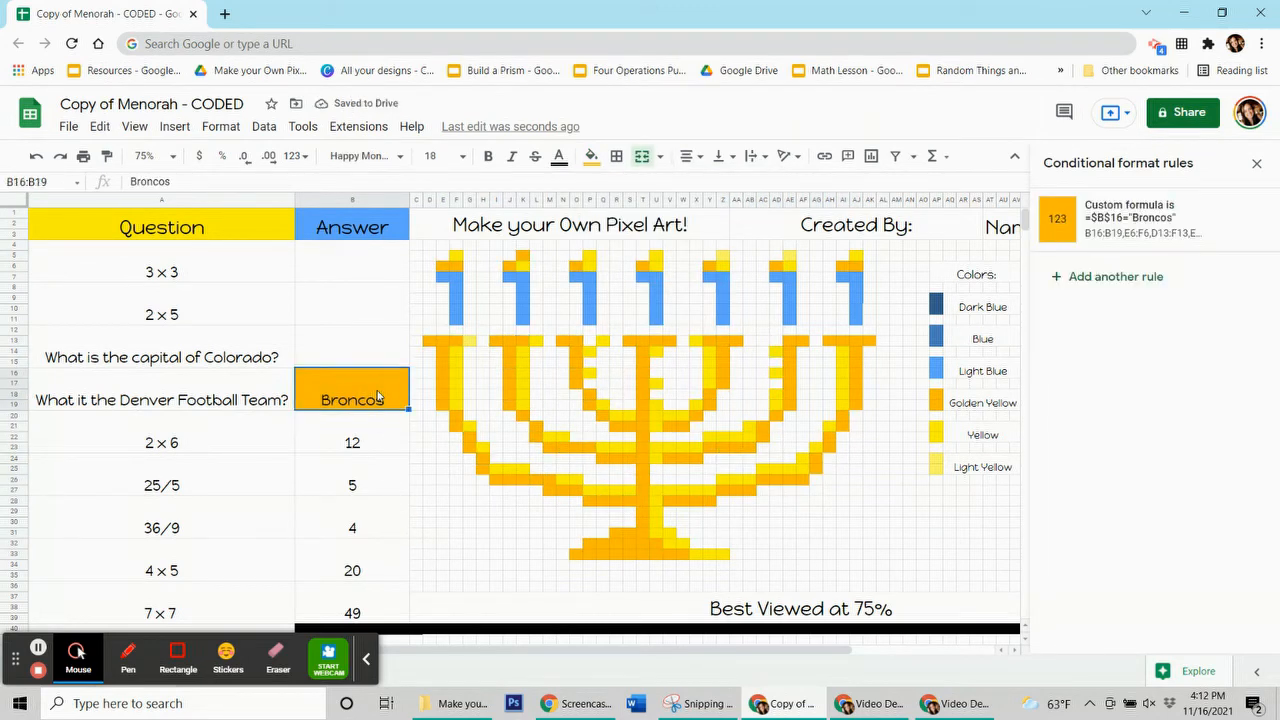
key("Delete")
left_click(1257, 165)
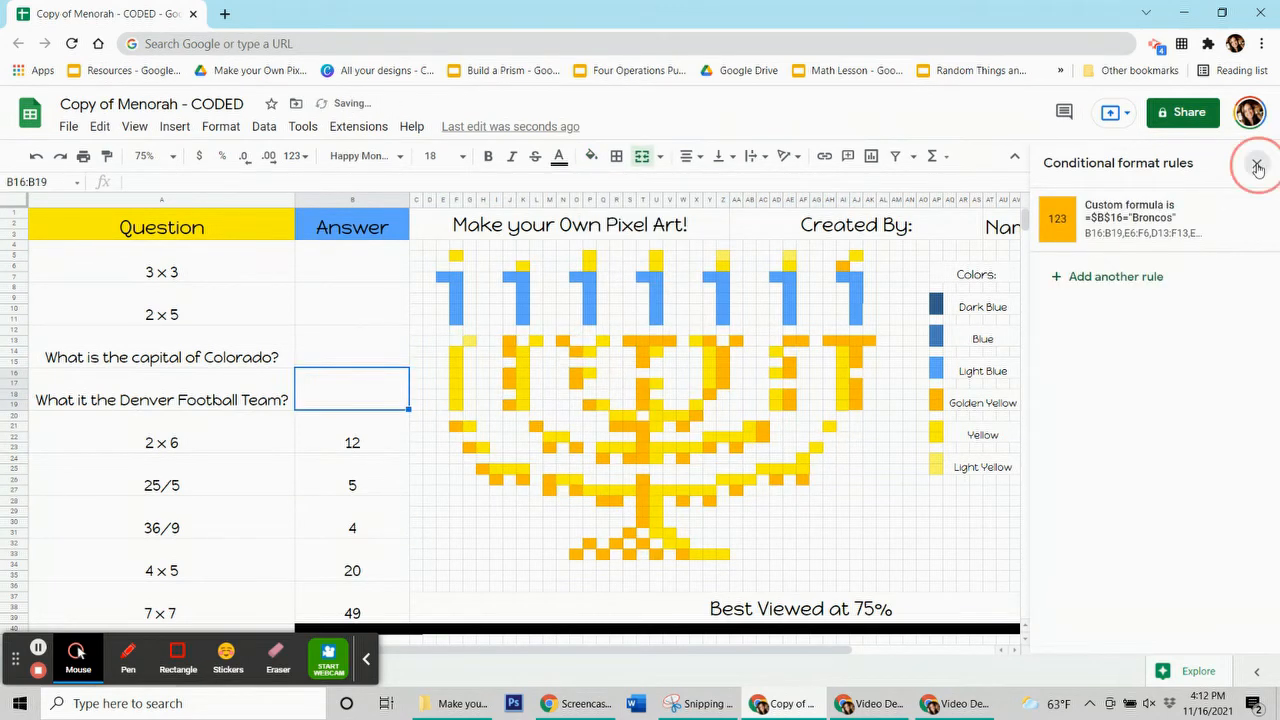
mouse_move(1048, 495)
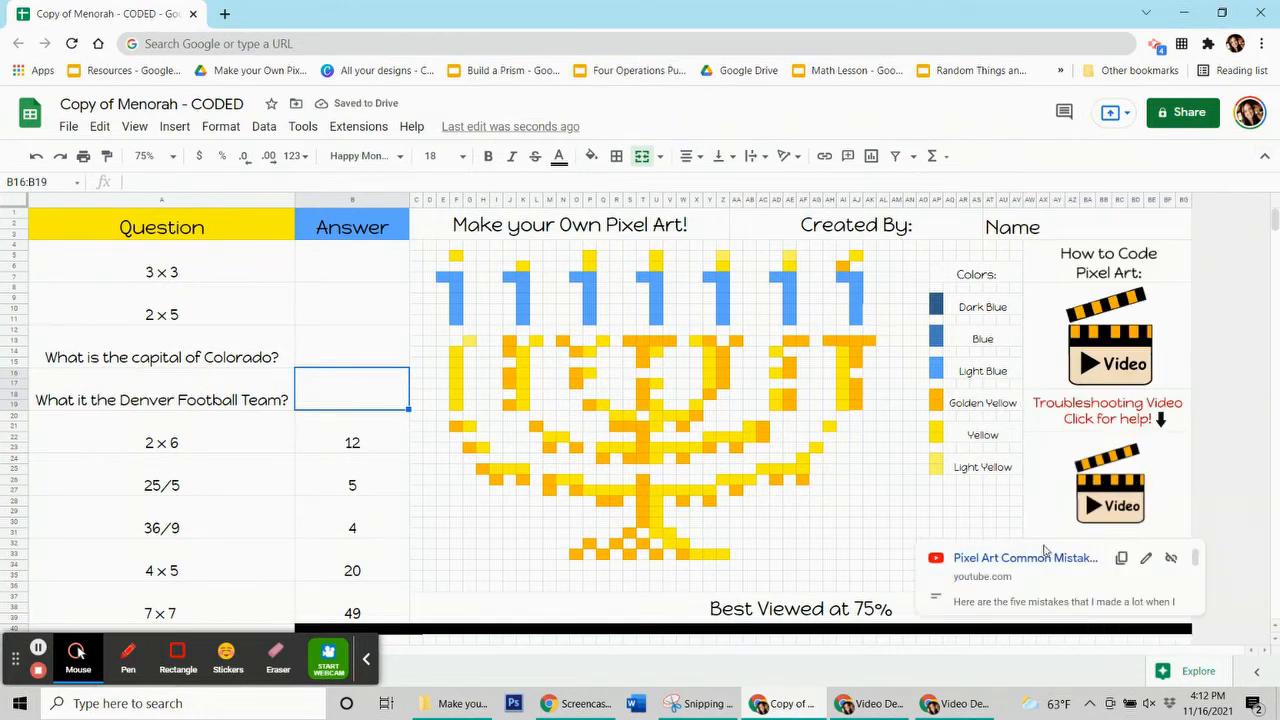
Create a conditional formatting rule for B20:B23 with light blue fill and the custom formula =$b$20=12
left_click(363, 443)
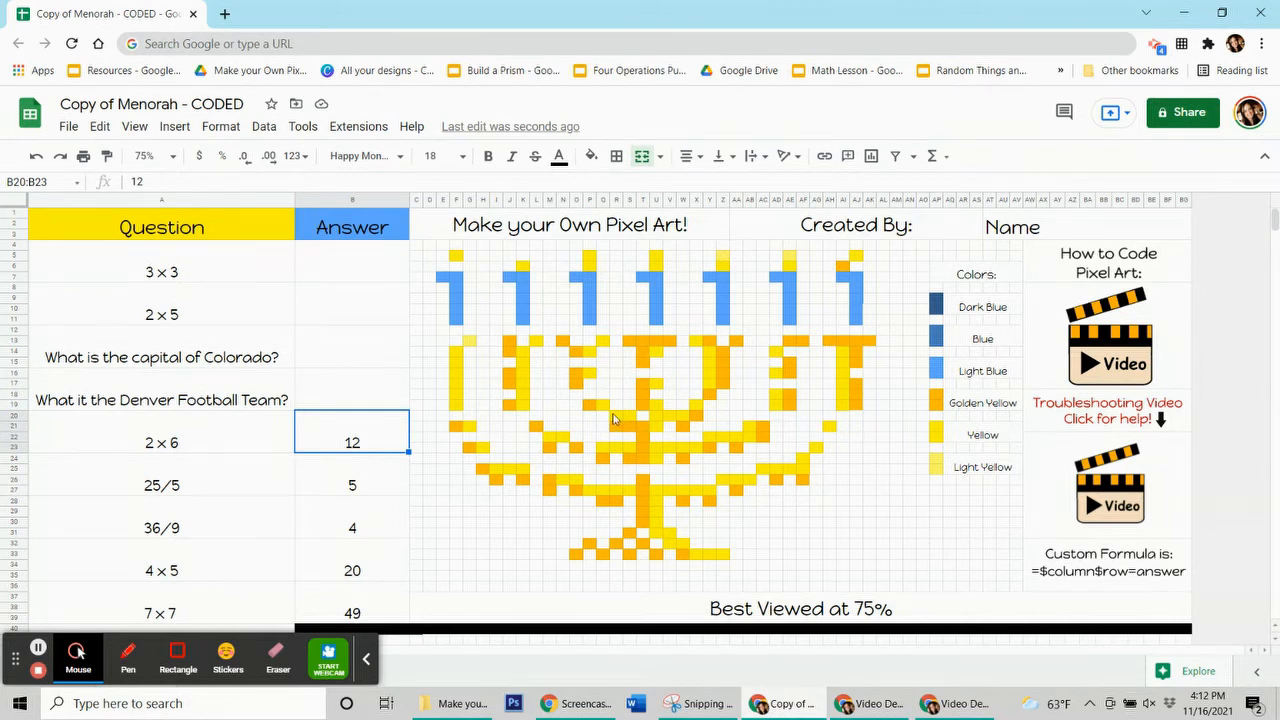
left_click(38, 648)
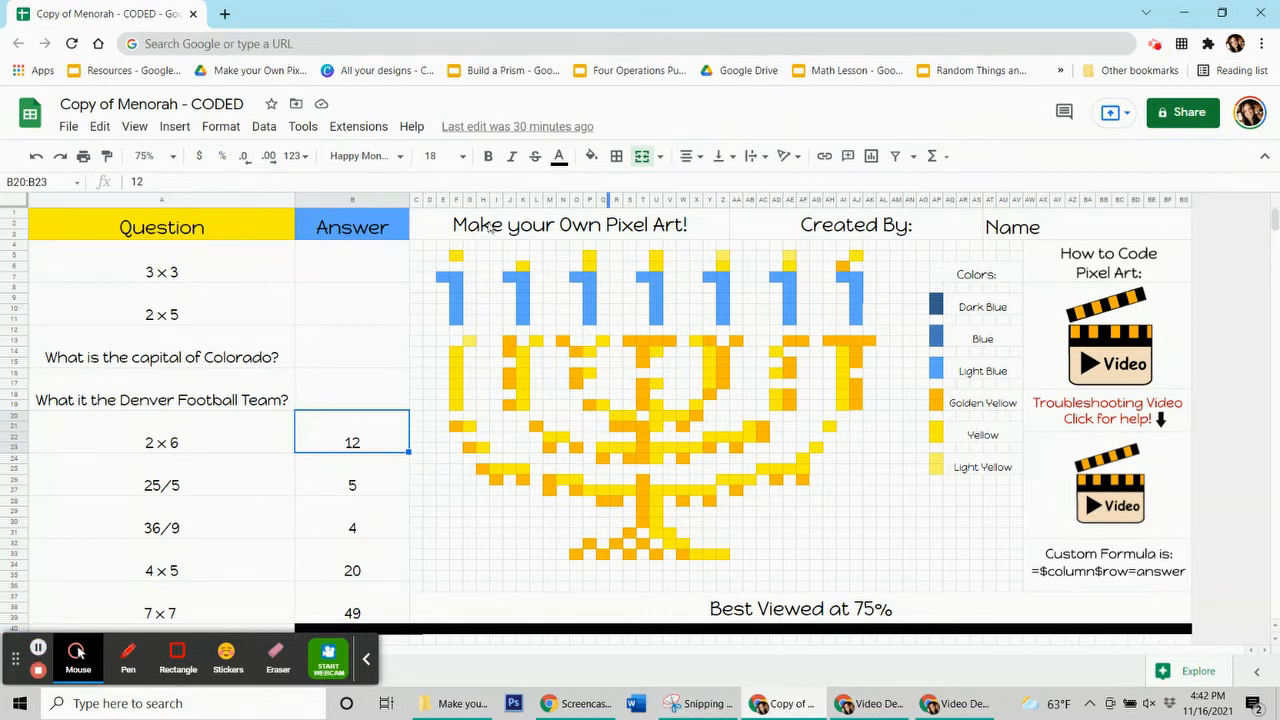
left_click(591, 156)
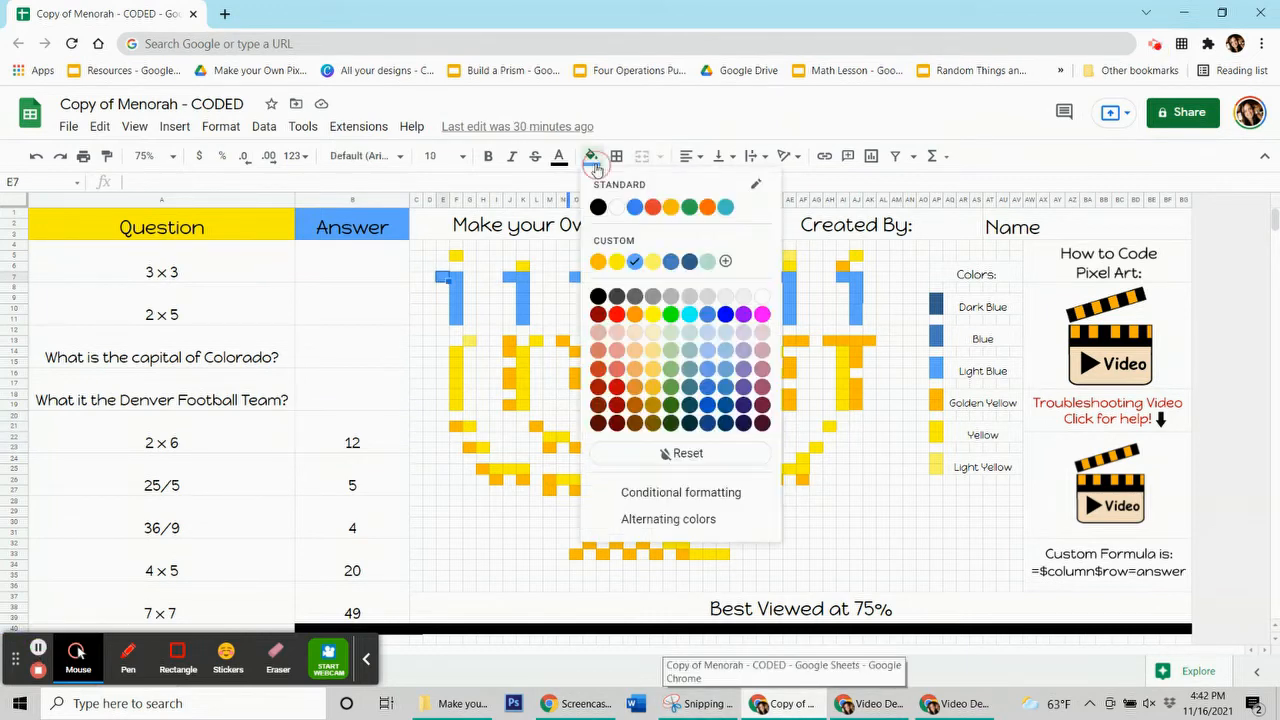
left_click(386, 436)
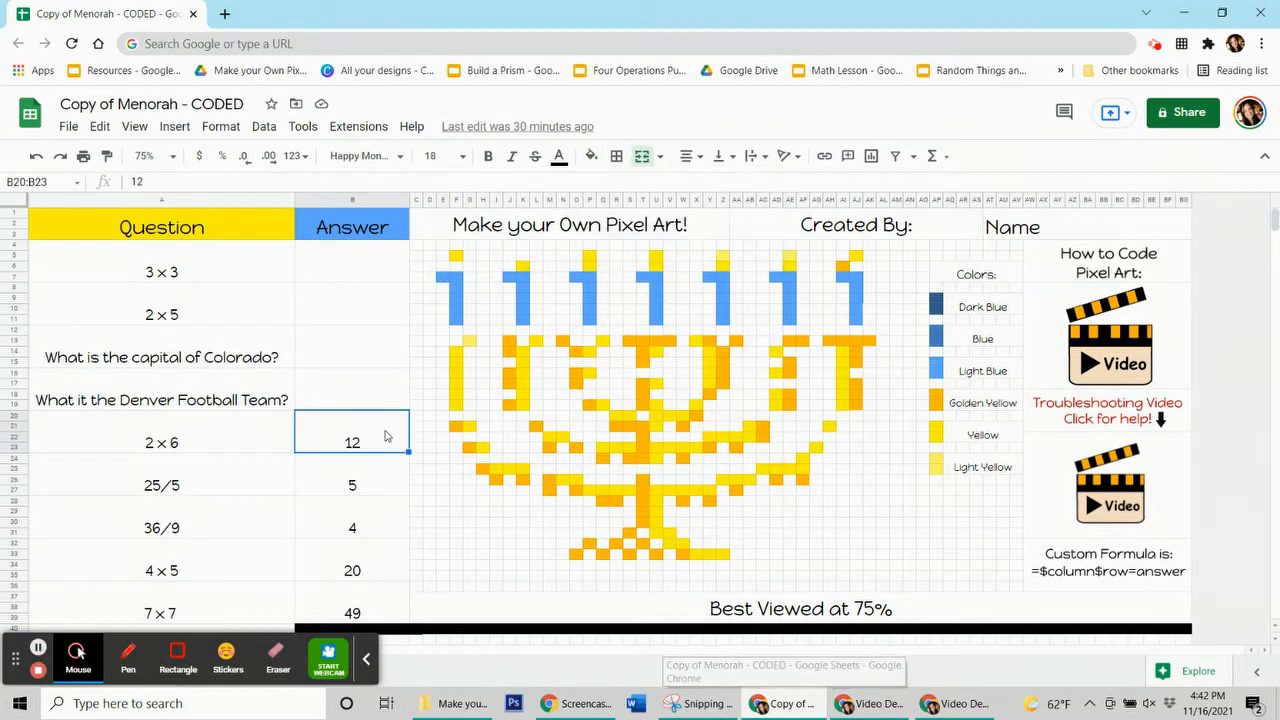
left_click(220, 126)
left_click(285, 411)
left_click(1190, 478)
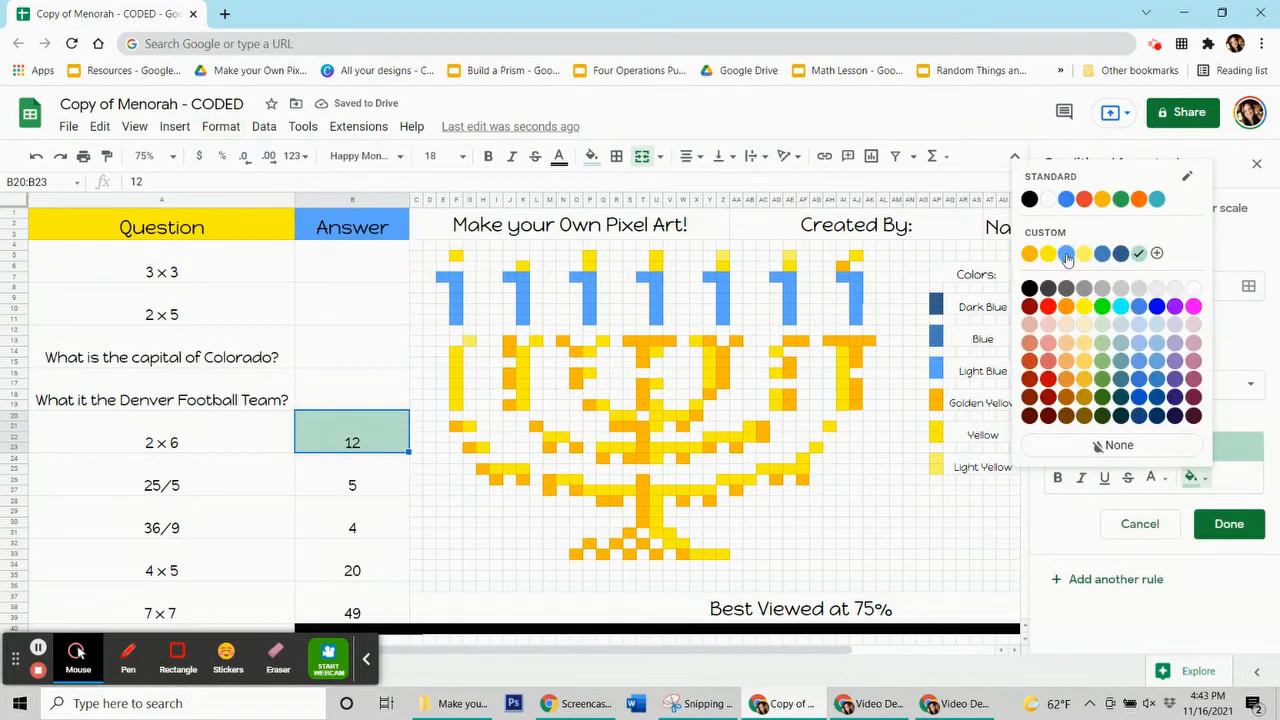
left_click(1137, 289)
left_click(1108, 385)
left_click(1100, 658)
left_click(1069, 421)
type("=$B$")
Add the candle pixels E7, F8, F10, J7, K8, K10, P7, P9 and P11 to the rule's range
left_click(1248, 285)
left_click_drag(600, 280, 183, 171)
left_click(447, 280)
left_click(456, 288, "ctrl")
left_click(456, 309, "ctrl")
left_click(509, 277, "ctrl")
left_click(523, 288, "ctrl")
left_click(523, 309, "ctrl")
left_click(589, 277, "ctrl")
left_click(589, 299, "ctrl")
left_click(589, 320, "ctrl")
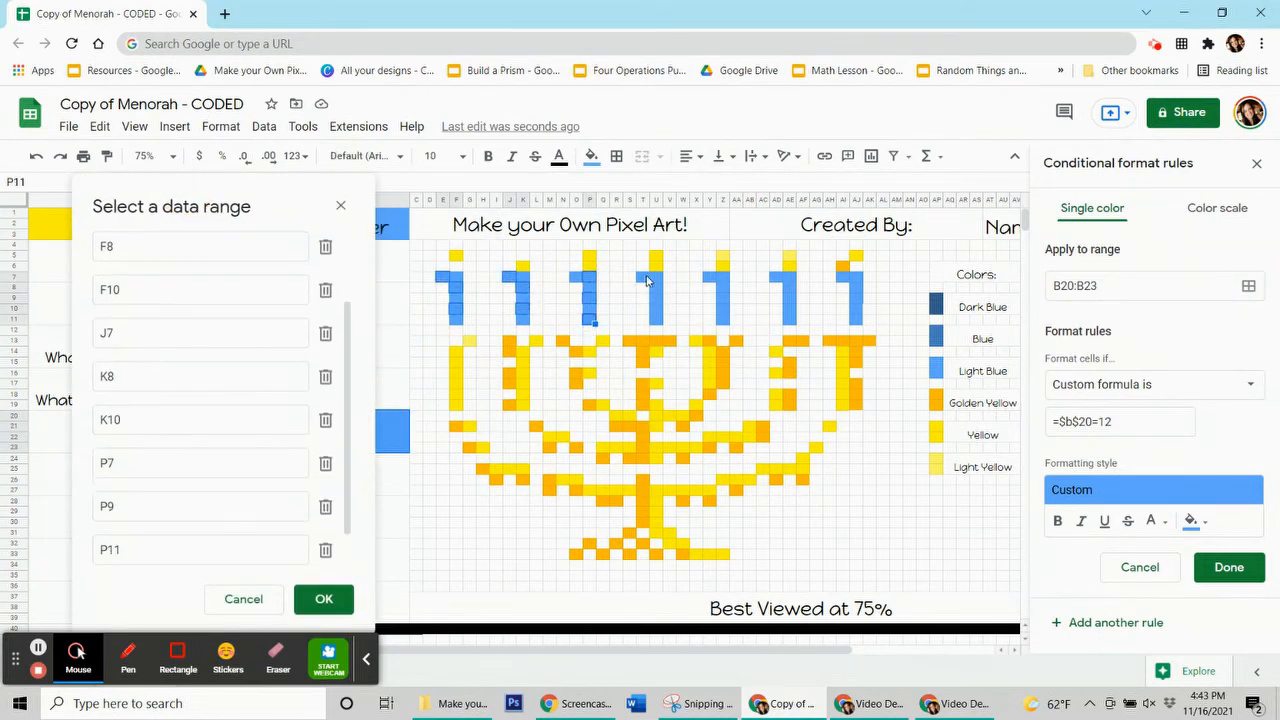
Add the candle pixels T7, U8, U10, Z7, Z9 and Z11 to the rule's range
left_click(642, 277, "ctrl")
left_click(656, 288, "ctrl")
left_click(656, 309, "ctrl")
left_click(722, 277, "ctrl")
left_click(721, 299, "ctrl")
left_click(724, 319, "ctrl")
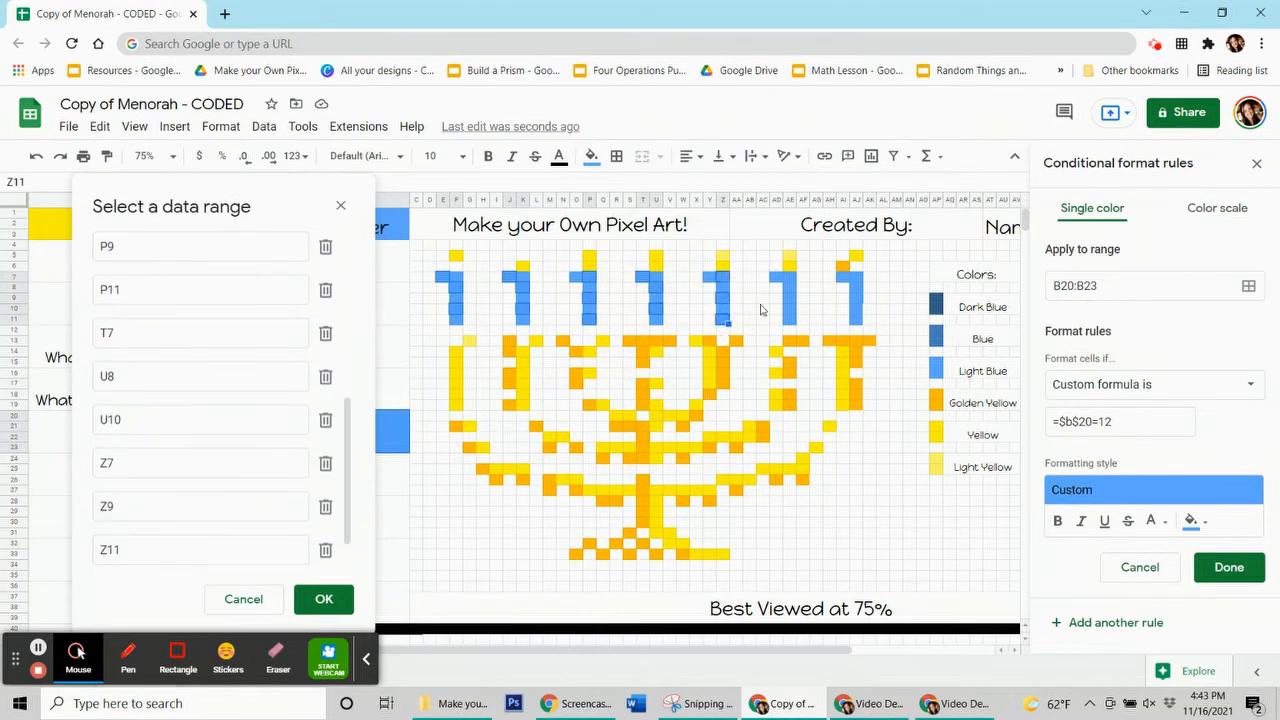
Add the candle pixels AD7, AE8, AE10, AJ7, AJ9 and AJ11 to the rule's range
left_click(776, 277, "ctrl")
left_click(789, 288, "ctrl")
left_click(789, 309, "ctrl")
left_click(856, 277, "ctrl")
left_click(856, 299, "ctrl")
left_click(856, 320, "ctrl")
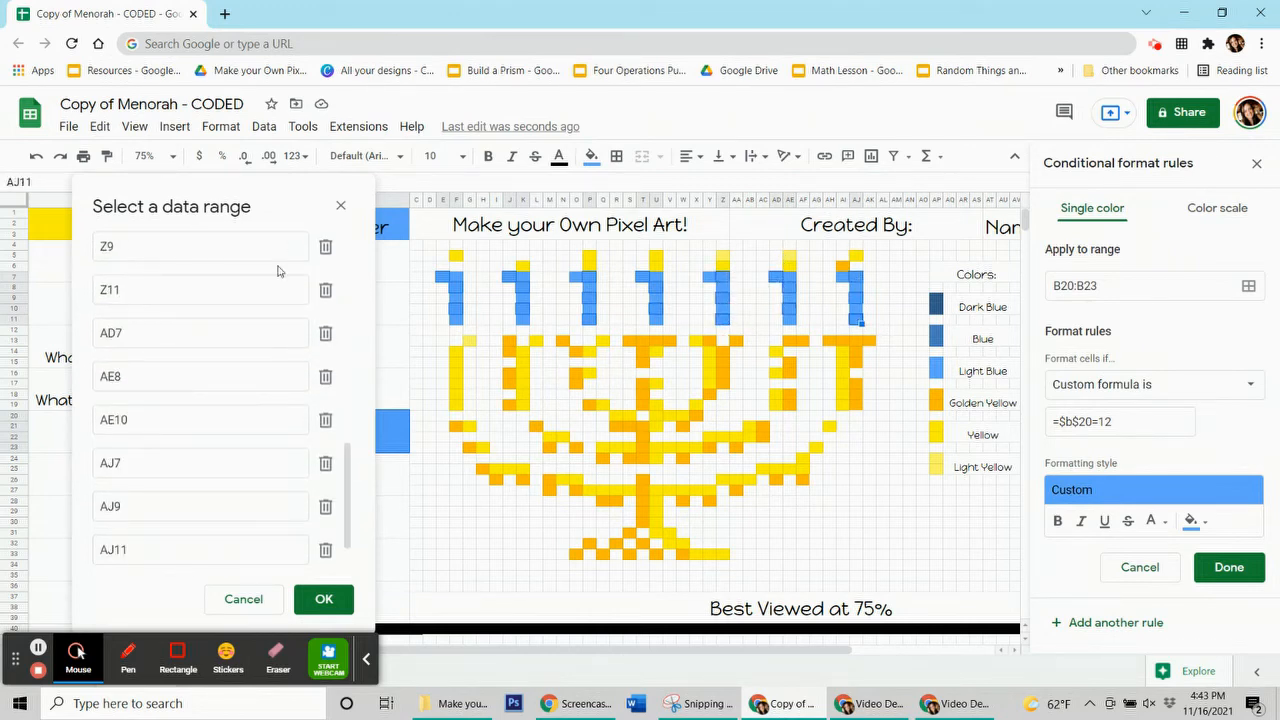
Save the light blue rule with its added ranges and reset the selected candle pixels' fill color
left_click(331, 600)
left_click(1229, 567)
left_click(591, 157)
left_click(678, 456)
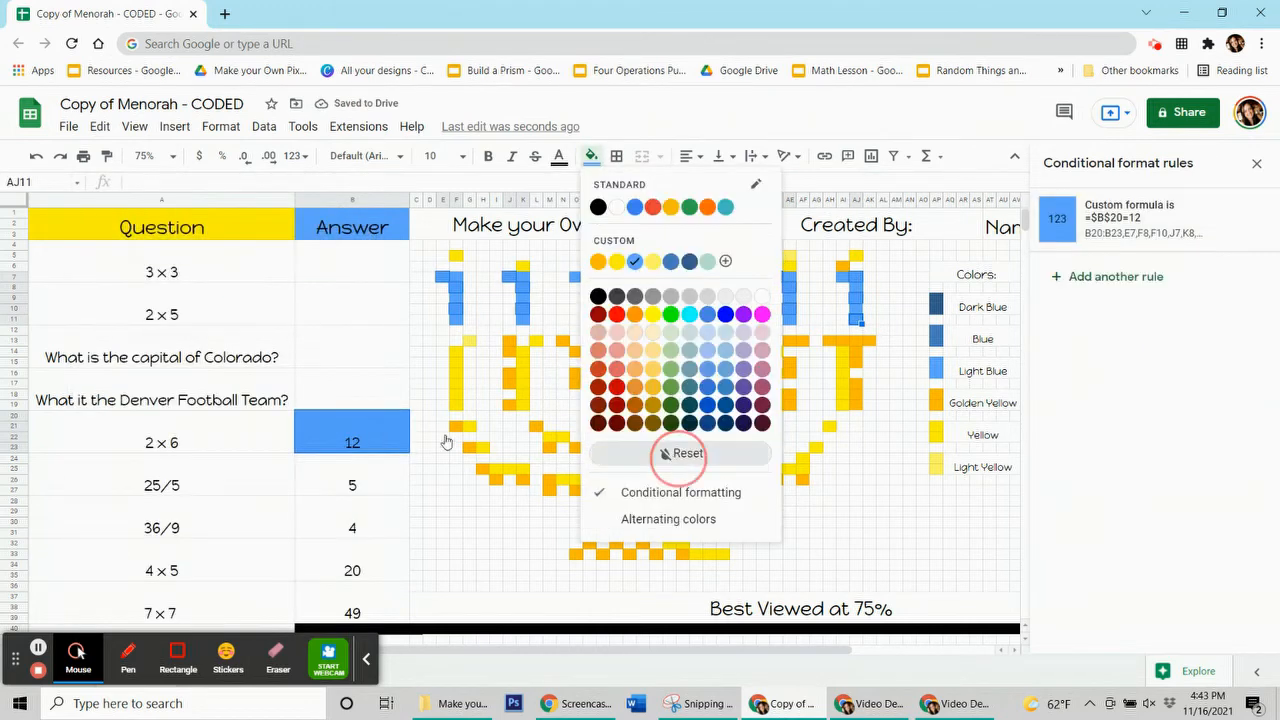
Clear the answer 12 from B20:B23
left_click(382, 468)
left_click(385, 431)
key("Delete")
Create a conditional formatting rule for B24:B27 with yellow fill and the custom formula =$b$24=5
left_click(404, 470)
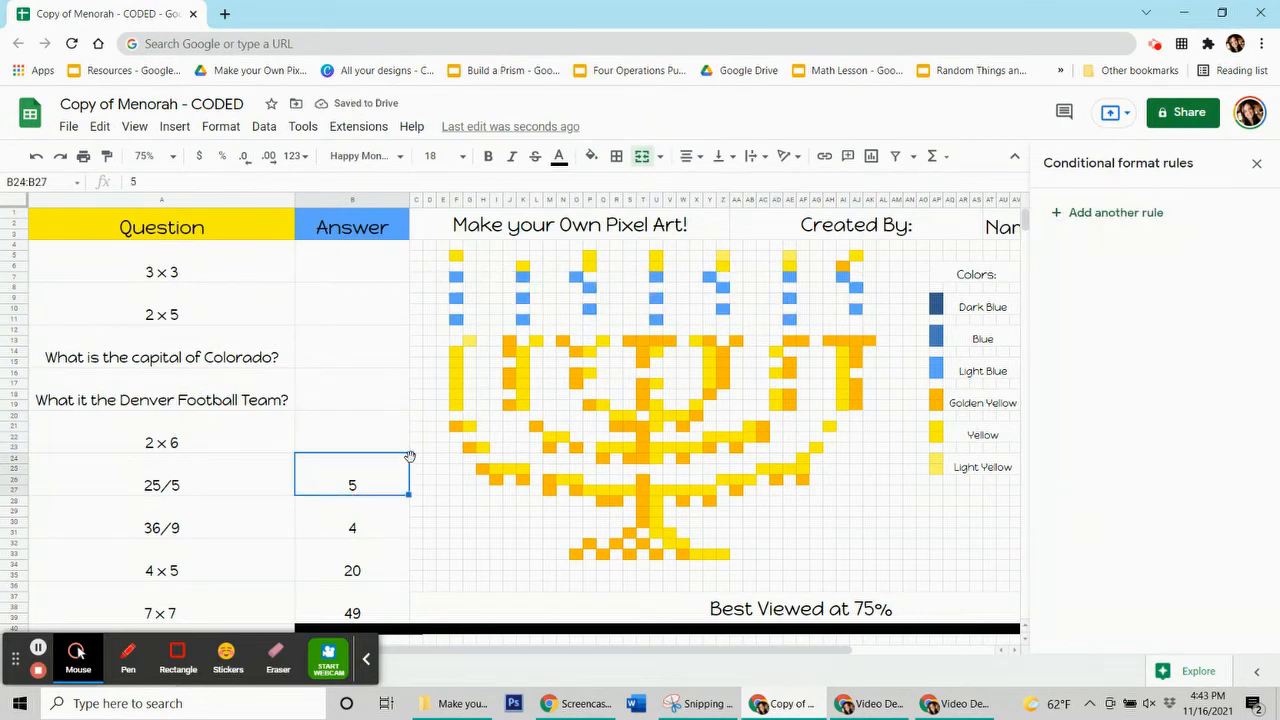
left_click(591, 157)
left_click(678, 456)
left_click(1110, 212)
left_click(1190, 477)
left_click(1090, 300)
left_click(1150, 384)
left_click(1080, 655)
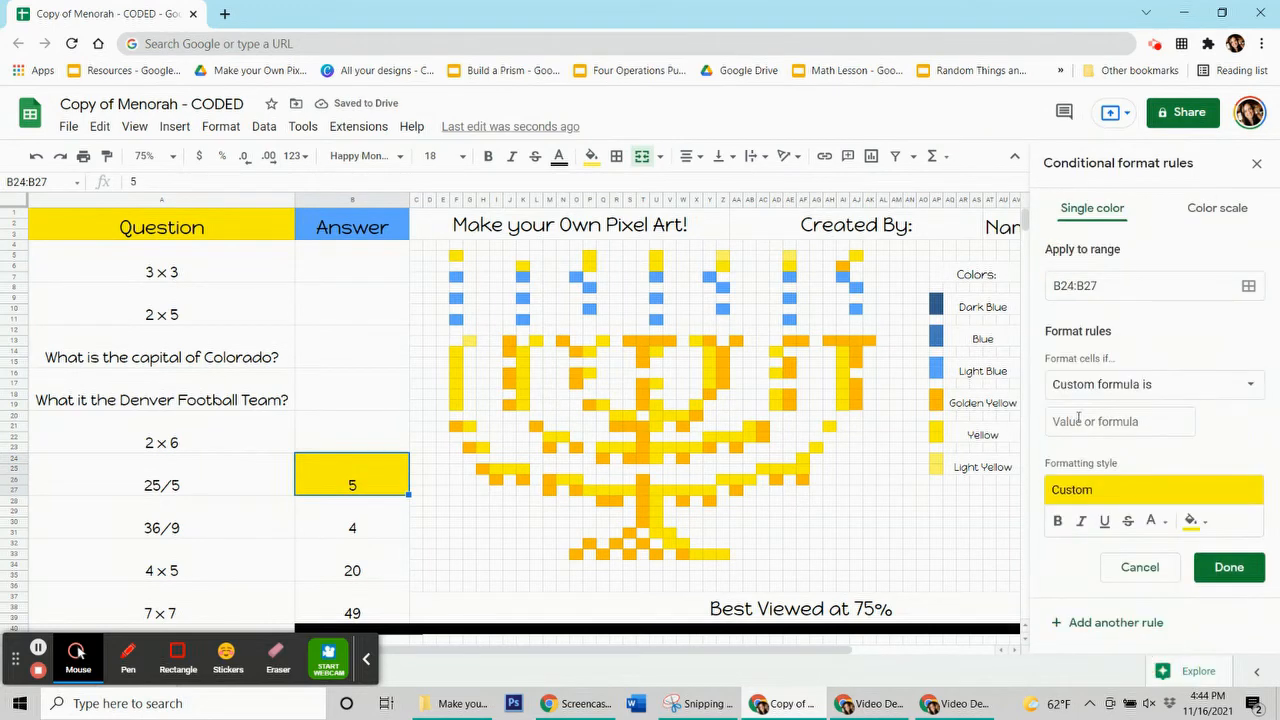
left_click(1078, 420)
type("=")
Add the yellow pixels F5, F14, F16, F18, G21, I25 and K25 to the rule's range
left_click(1248, 287)
left_click_drag(700, 297, 309, 206)
left_click(456, 256)
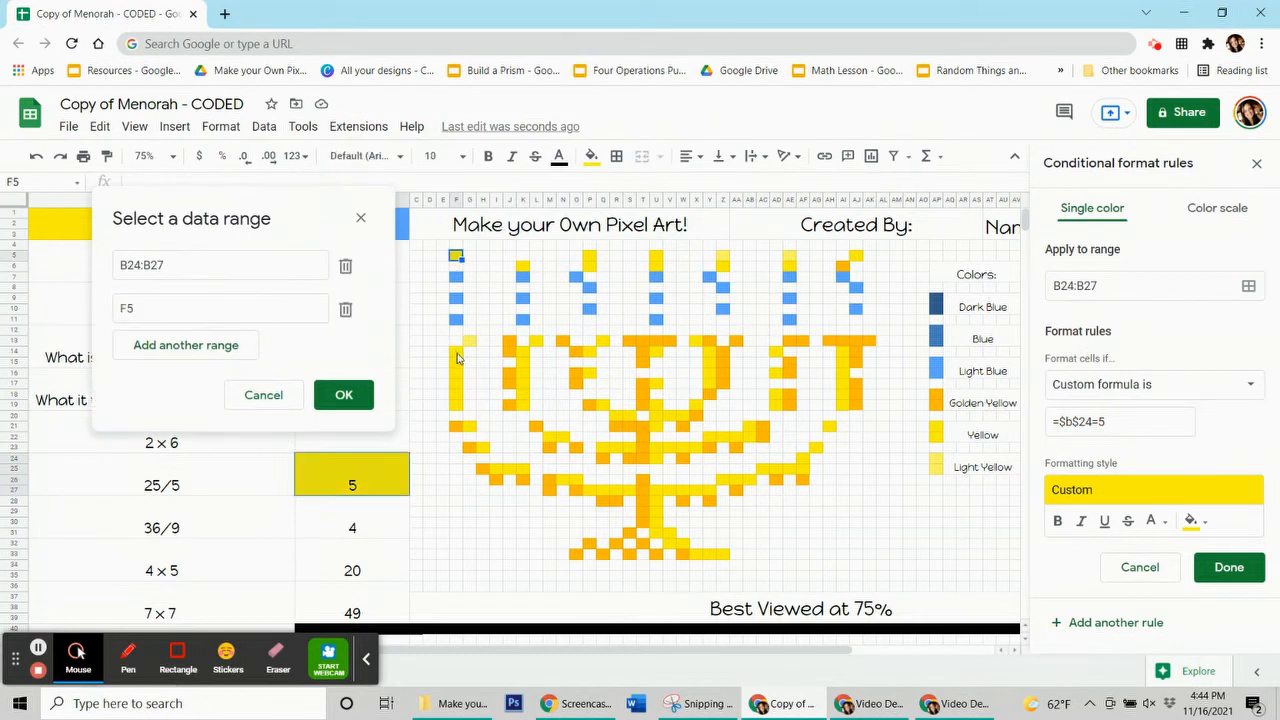
left_click(456, 351, "ctrl")
left_click(456, 372, "ctrl")
left_click(456, 393, "ctrl")
left_click(469, 425, "ctrl")
left_click(496, 468, "ctrl")
left_click(522, 468, "ctrl")
Add the yellow pixels K19, K17, K15, L13, K6 and P6 to the rule's range
left_click(522, 406, "ctrl")
left_click(522, 383, "ctrl")
left_click(522, 362, "ctrl")
left_click(535, 340, "ctrl")
left_click(522, 266, "ctrl")
left_click(589, 266, "ctrl")
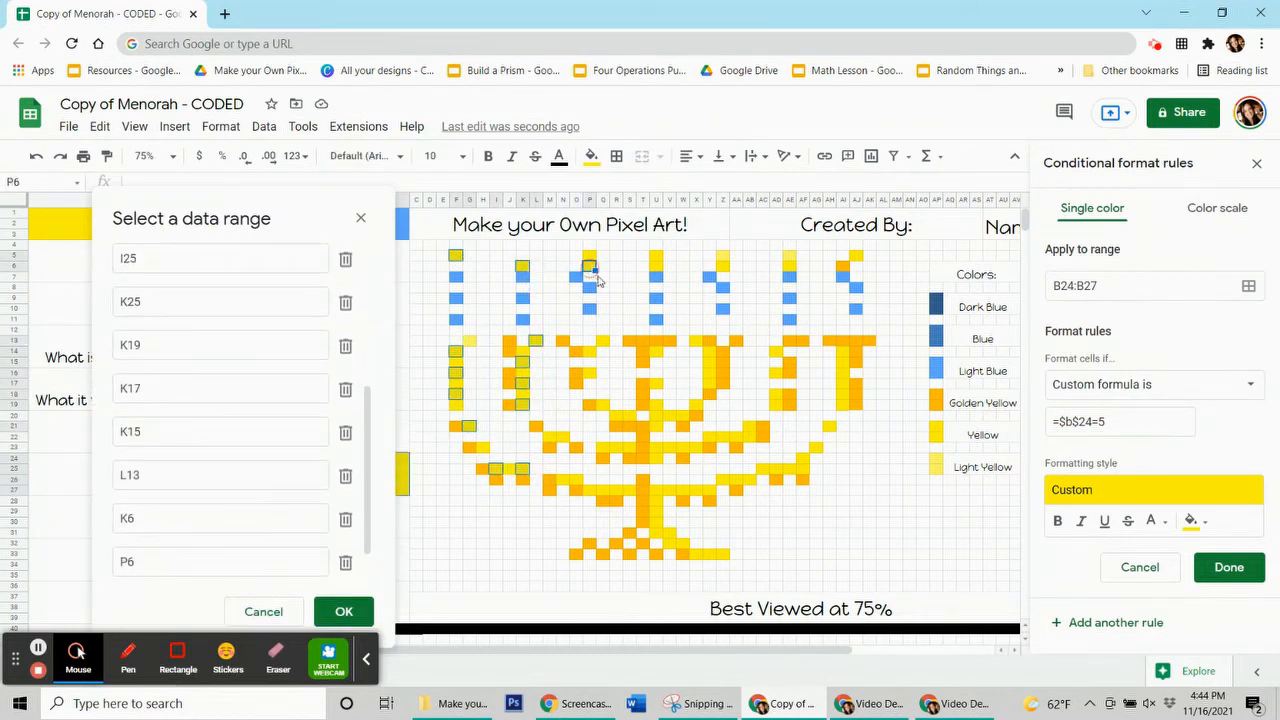
Add the yellow pixels Q13, P16, Q19, M22, N26 and P27 to the rule's range
left_click(602, 340, "ctrl")
left_click(589, 372, "ctrl")
left_click(602, 404, "ctrl")
left_click(549, 436, "ctrl")
left_click(562, 479, "ctrl")
left_click(589, 490, "ctrl")
Add the yellow pixels R27, Q23, S23, R20, U14 and U5 to the rule's range
left_click(615, 490, "ctrl")
left_click(602, 447, "ctrl")
left_click(629, 447, "ctrl")
left_click(615, 415, "ctrl")
left_click(656, 352, "ctrl")
left_click(657, 258, "ctrl")
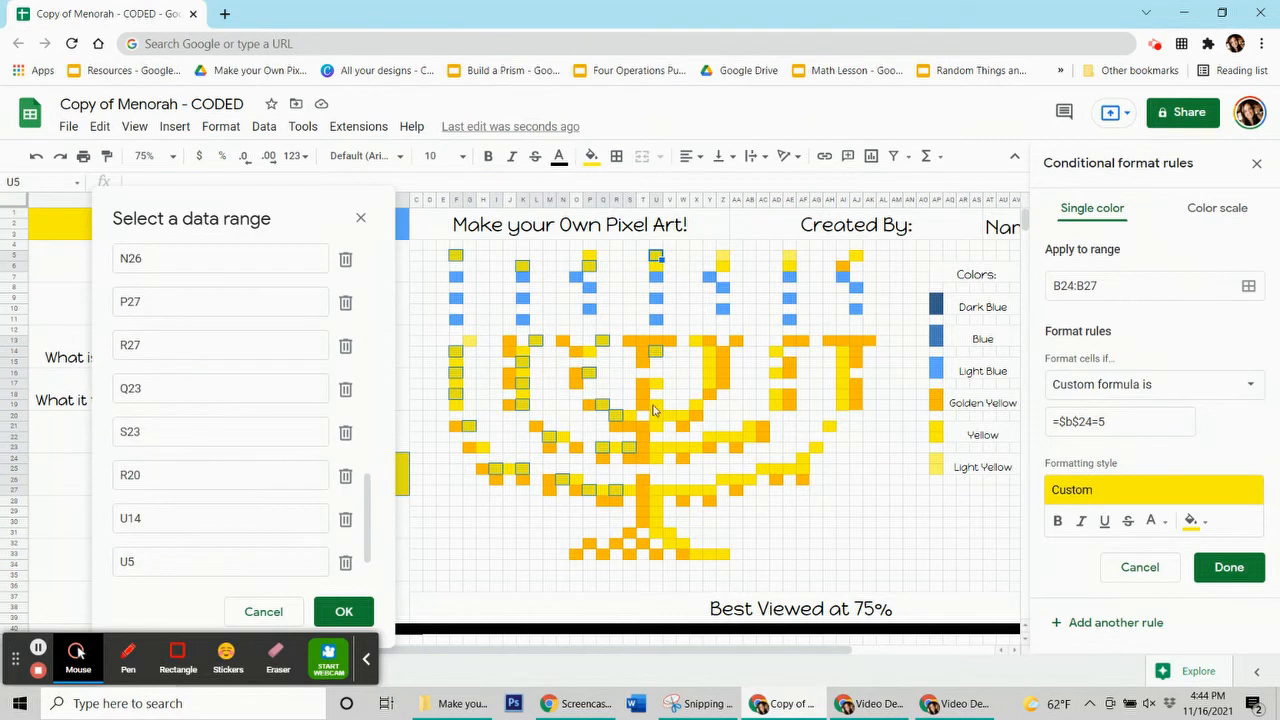
Add U19, U21, U23, U27, U29, U31, V32, X33 and Z33 along the stem and base to the rule's range
left_click(655, 405, "ctrl")
left_click(656, 426, "ctrl")
left_click(657, 447, "ctrl")
left_click(657, 489, "ctrl")
left_click(657, 510, "ctrl")
left_click(656, 531, "ctrl")
left_click(668, 542, "ctrl")
left_click(695, 553, "ctrl")
left_click(722, 553, "ctrl")
Add W27, Y27, Z26, AB26, AC25, AE25, AF24, AG23 and AH21 along the outer arm to the rule's range
left_click(682, 489, "ctrl")
left_click(709, 489, "ctrl")
left_click(722, 478, "ctrl")
left_click(749, 478, "ctrl")
left_click(763, 468, "ctrl")
left_click(790, 468, "ctrl")
left_click(803, 457, "ctrl")
left_click(816, 447, "ctrl")
left_click(830, 426, "ctrl")
Add AB21, AA22, Y22, W23, W20, Y17 and Y15 along the inner arms to the rule's range
left_click(749, 426, "ctrl")
left_click(736, 436, "ctrl")
left_click(709, 436, "ctrl")
left_click(682, 447, "ctrl")
left_click(682, 415, "ctrl")
left_click(709, 383, "ctrl")
left_click(709, 362, "ctrl")
Add the yellow pixels Z5, AE6, AD14, AD18, AI14, AI16, AI18 and AJ5 to the rule's range
left_click(722, 255, "ctrl")
left_click(790, 266, "ctrl")
left_click(776, 352, "ctrl")
left_click(776, 394, "ctrl")
left_click(843, 352, "ctrl")
left_click(843, 373, "ctrl")
left_click(843, 394, "ctrl")
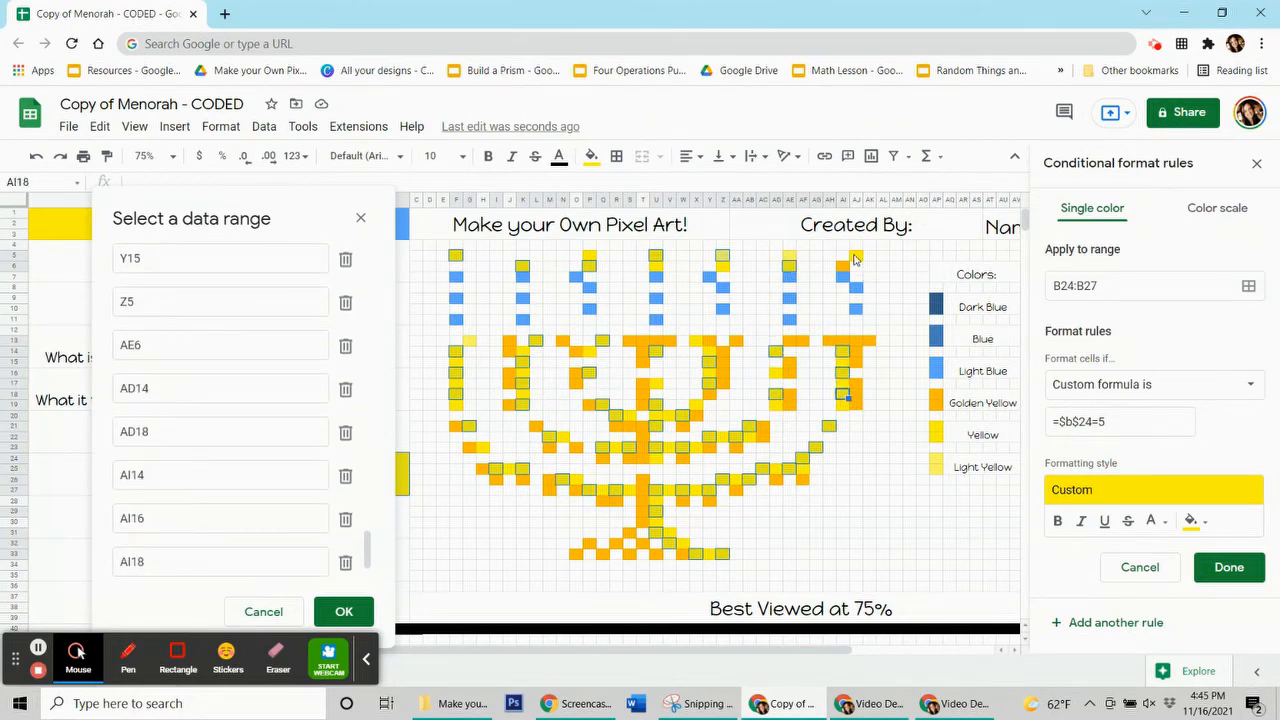
left_click(855, 256, "ctrl")
Save the yellow rule with its added ranges and reset the selected yellow pixels' fill color
left_click(343, 611)
left_click(1229, 567)
left_click(591, 158)
left_click(705, 460)
Clear the answer 5 from B24:B27
left_click(362, 526)
left_click(371, 474)
key("Delete")
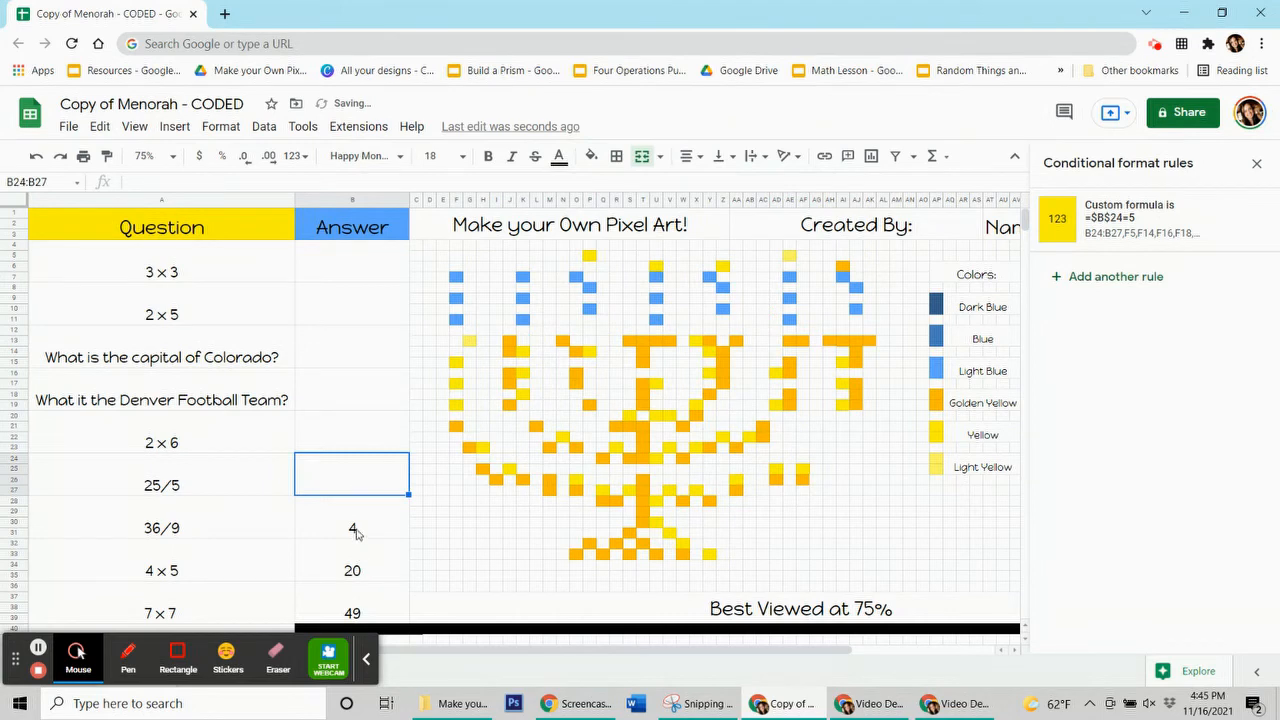
Create a conditional formatting rule for B28:B31 with golden yellow fill and the custom formula =$b$28=4
left_click(355, 533)
left_click(509, 341)
left_click(591, 157)
left_click(352, 517)
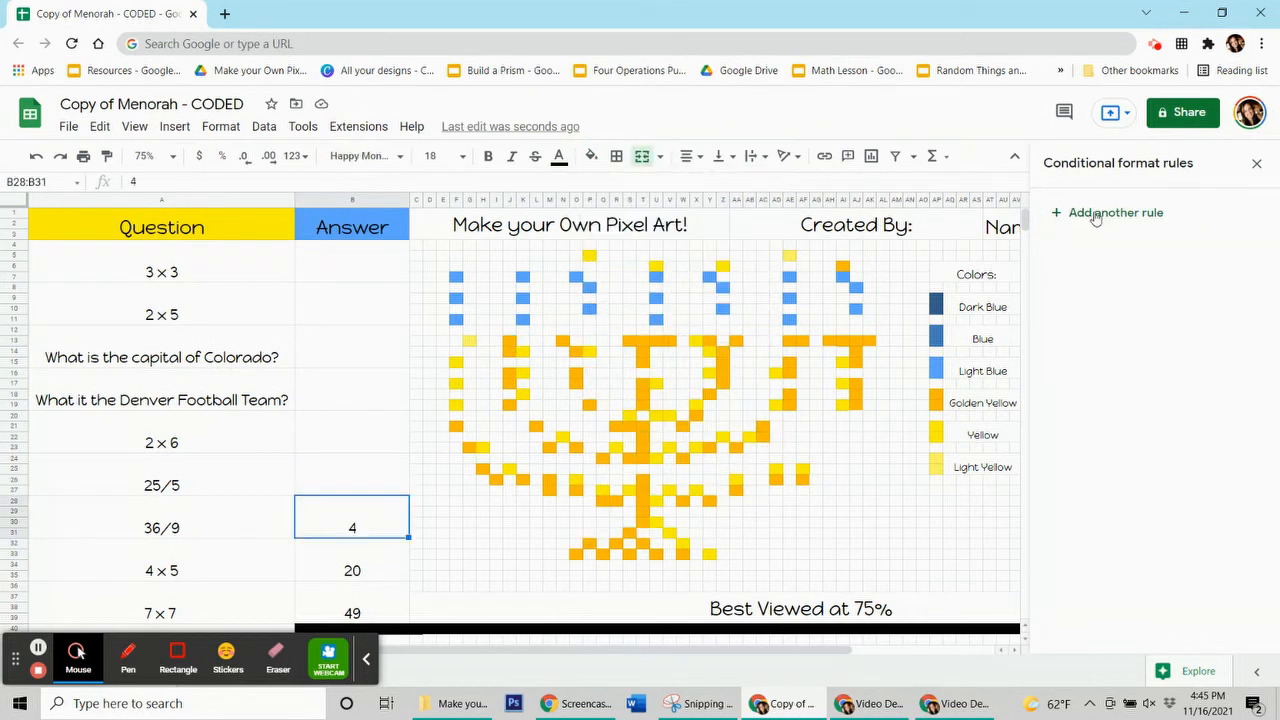
left_click(1110, 213)
left_click(1190, 477)
left_click(1031, 261)
left_click(1150, 384)
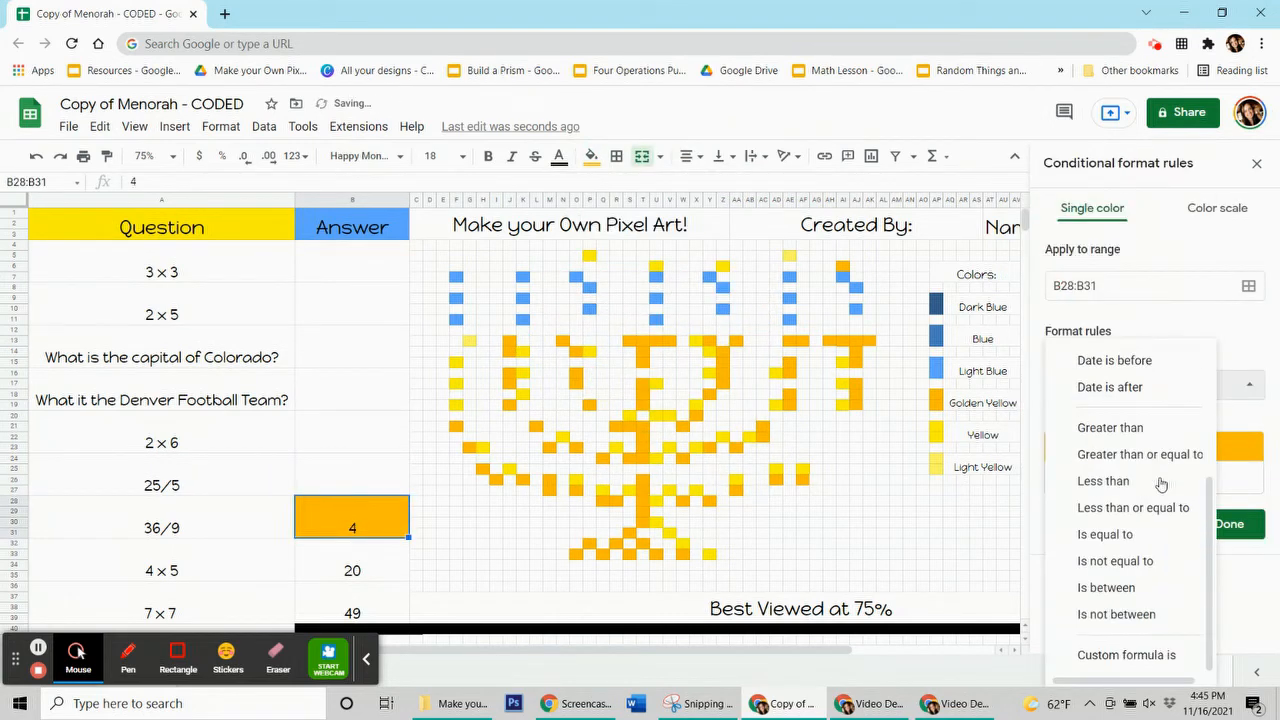
left_click(1125, 657)
left_click(1070, 420)
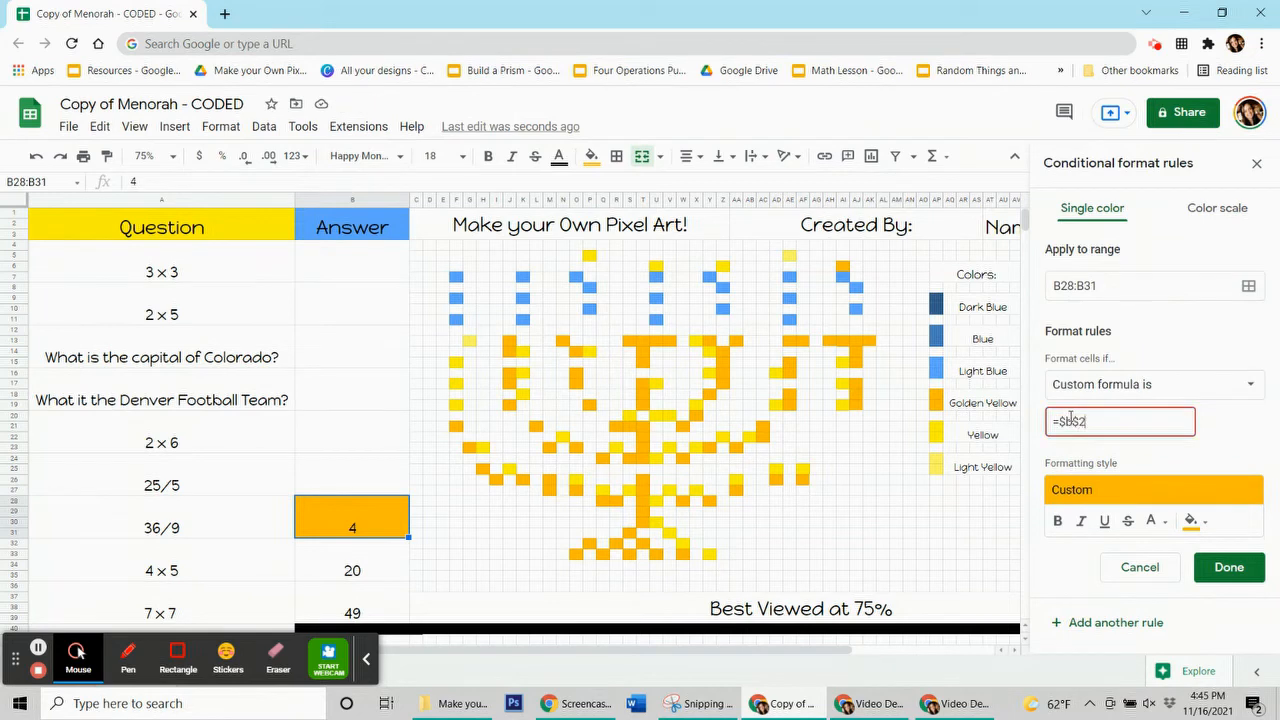
Add F21, G23, H25, I26, J13:J14, J16:J17 and J19 to the golden yellow rule's range
left_click(1249, 290)
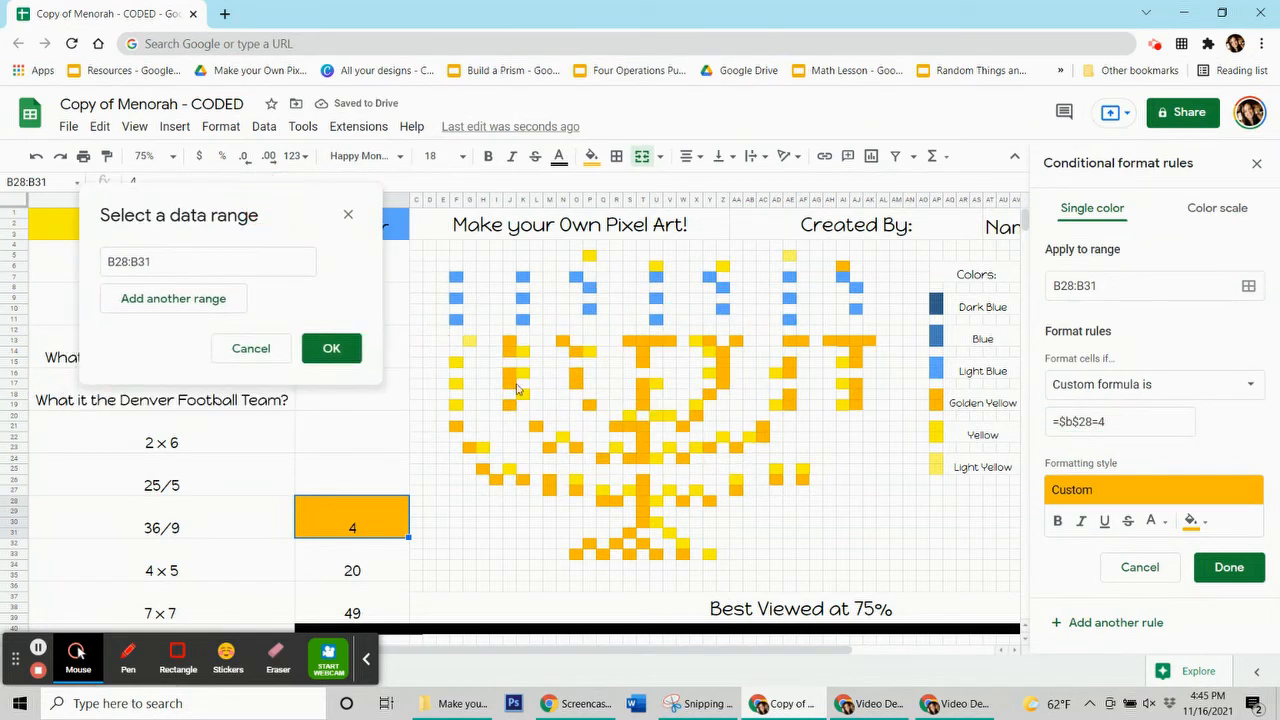
left_click(456, 425, "ctrl")
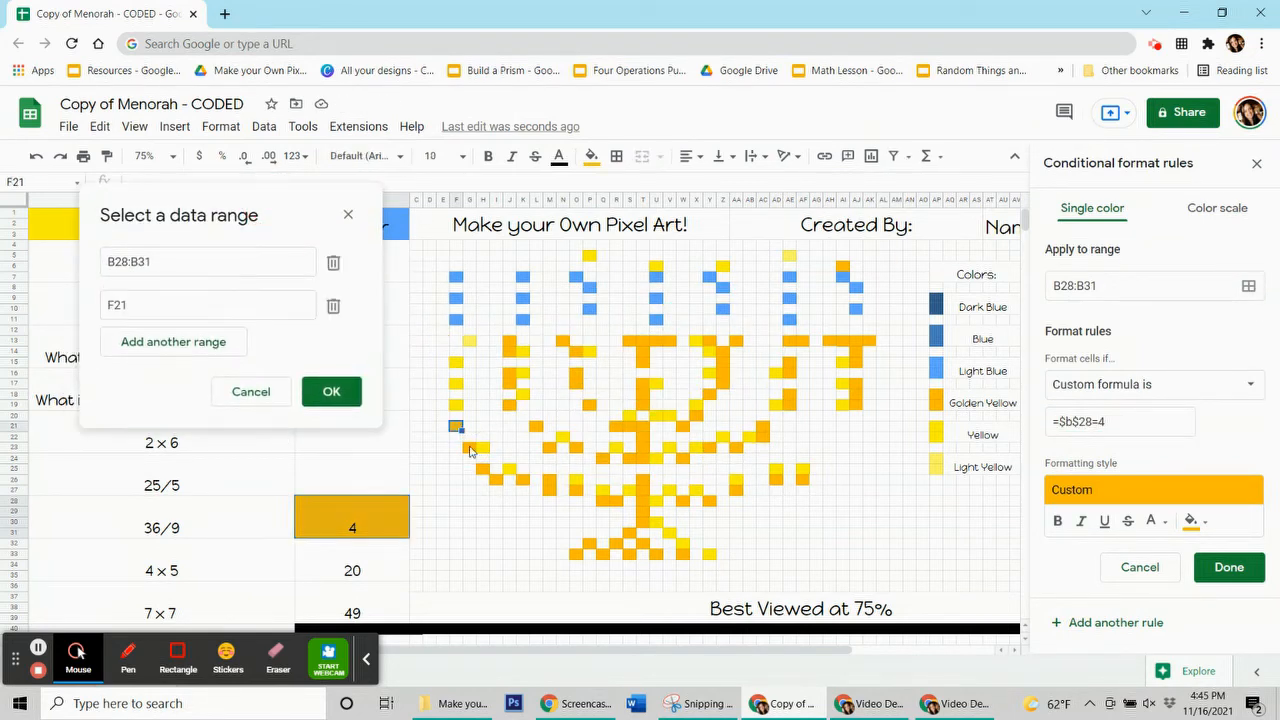
left_click(469, 447, "ctrl")
left_click(483, 468, "ctrl")
left_click(496, 479, "ctrl")
left_click_drag(509, 341, 509, 384)
left_click(509, 404, "ctrl")
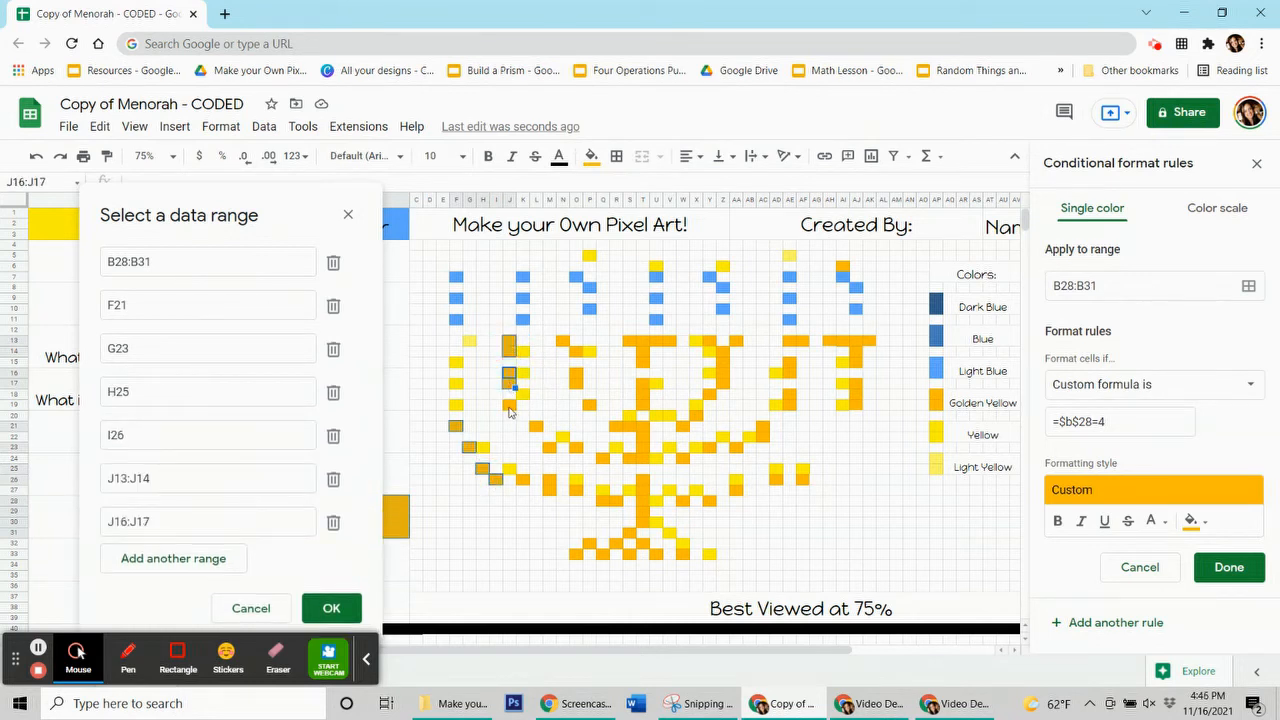
Add K26, L21, M23 and M26:M27 to the golden yellow rule's range
left_click(522, 479, "ctrl")
left_click(536, 426, "ctrl")
left_click(549, 447, "ctrl")
left_click_drag(549, 479, 549, 490)
Add N13, O14, O16:O17, P19, O23 and O27 to the golden yellow rule's range
left_click(562, 341, "ctrl")
left_click(576, 352, "ctrl")
left_click_drag(576, 373, 576, 384)
left_click(589, 404, "ctrl")
left_click(576, 447, "ctrl")
left_click(576, 490, "ctrl")
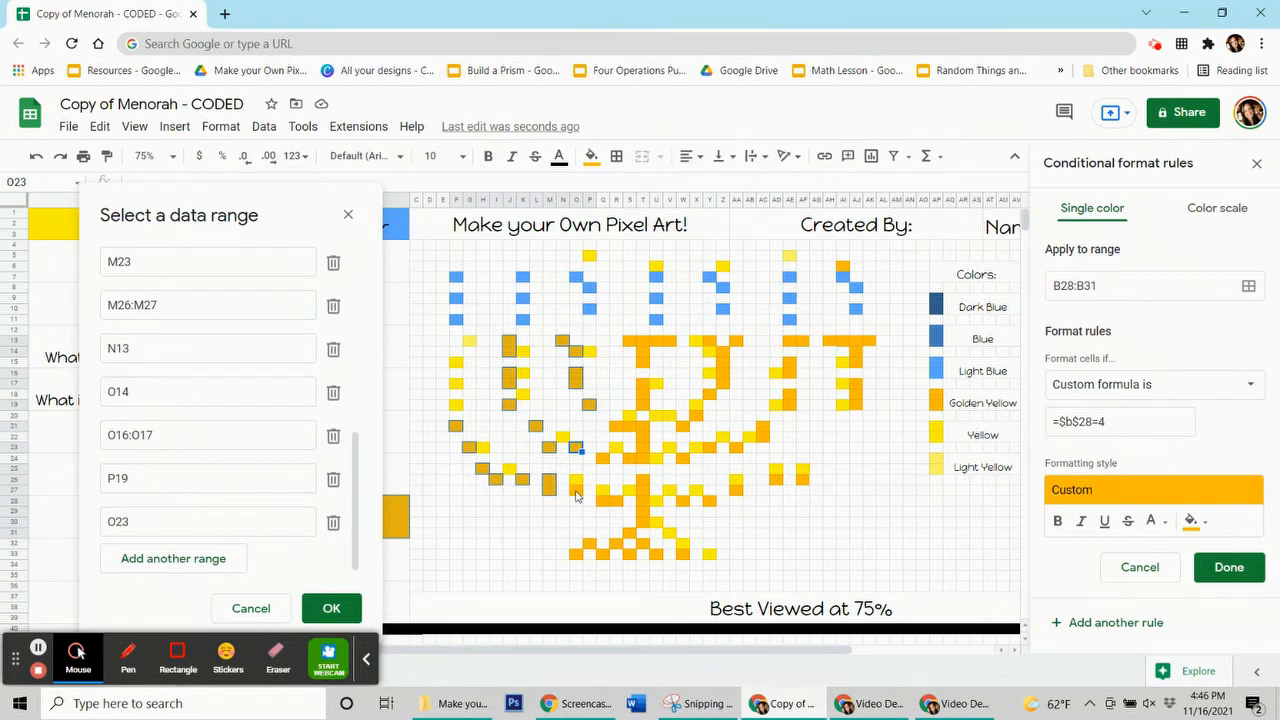
Add the golden yellow pixels of the menorah's base, O33 to W33 and up to row 31, to the golden yellow rule's range
left_click(578, 554, "ctrl")
left_click(589, 543, "ctrl")
left_click(603, 554, "ctrl")
left_click(616, 543, "ctrl")
left_click(630, 533, "ctrl")
left_click(630, 554, "ctrl")
left_click(643, 543, "ctrl")
left_click(657, 554, "ctrl")
left_click(684, 554, "ctrl")
Add the golden yellow pixels of the central stem, its adjoining branches and the neighbouring row 13 holders to the rule's range
left_click_drag(603, 500, 643, 522)
left_click(603, 458, "ctrl")
mouse_move(616, 425)
left_mouse_down()
mouse_move(643, 425)
mouse_move(643, 458)
left_mouse_up()
left_click(630, 458, "ctrl")
left_click_drag(643, 383, 643, 404)
mouse_move(643, 341)
left_mouse_down()
mouse_move(643, 362)
mouse_move(670, 341)
mouse_move(723, 383)
left_mouse_up()
left_click(630, 341, "ctrl")
left_click(710, 341, "ctrl")
left_click(738, 341, "ctrl")
left_click(710, 394, "ctrl")
Add X20, W21, W24, W28, Y28, Y23, AA23 and AA27 to the golden yellow rule's range
left_click(696, 415, "ctrl")
left_click(683, 426, "ctrl")
left_click(683, 458, "ctrl")
left_click(683, 500, "ctrl")
left_click(710, 500, "ctrl")
left_click(710, 447, "ctrl")
left_click(738, 447, "ctrl")
left_click(738, 490, "ctrl")
Add AD26, AF26, AI6 and the remaining golden yellow pixels in columns AC to AK to the range and save the rule
left_click(776, 479, "ctrl")
left_click(802, 479, "ctrl")
mouse_move(766, 435)
left_mouse_down()
mouse_move(789, 394)
mouse_move(790, 345)
left_mouse_up()
left_click(843, 265, "ctrl")
mouse_move(870, 341)
left_mouse_down()
mouse_move(829, 341)
mouse_move(856, 362)
mouse_move(856, 405)
left_mouse_up()
left_click(352, 605)
left_click(1240, 568)
Reset the fill of the coded golden yellow pixels and clear the answer from B28:B31
left_click(592, 160)
left_click(645, 454)
left_click(357, 567)
left_click(374, 523)
key("Delete")
Create a conditional formatting rule for B32:B35 with light blue fill and the custom formula =$b$32=20
left_click(338, 577)
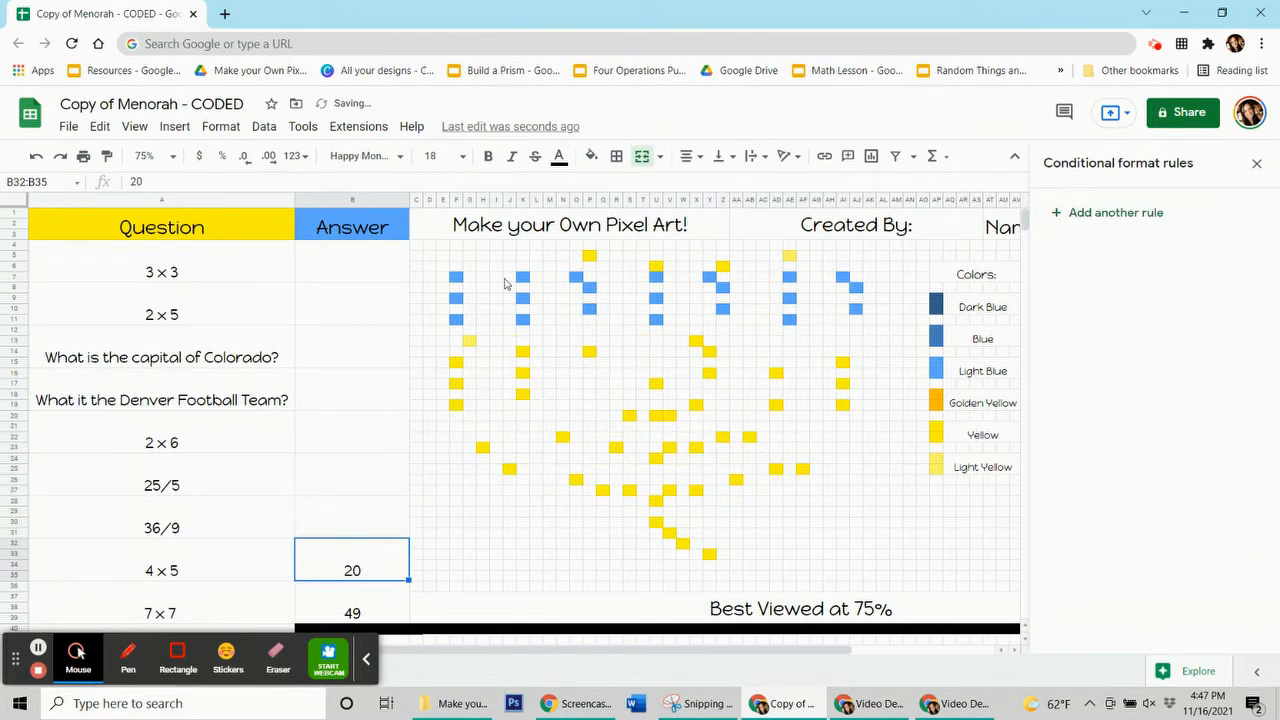
left_click(592, 157)
left_click(1180, 194)
left_click(1110, 212)
left_click(1198, 482)
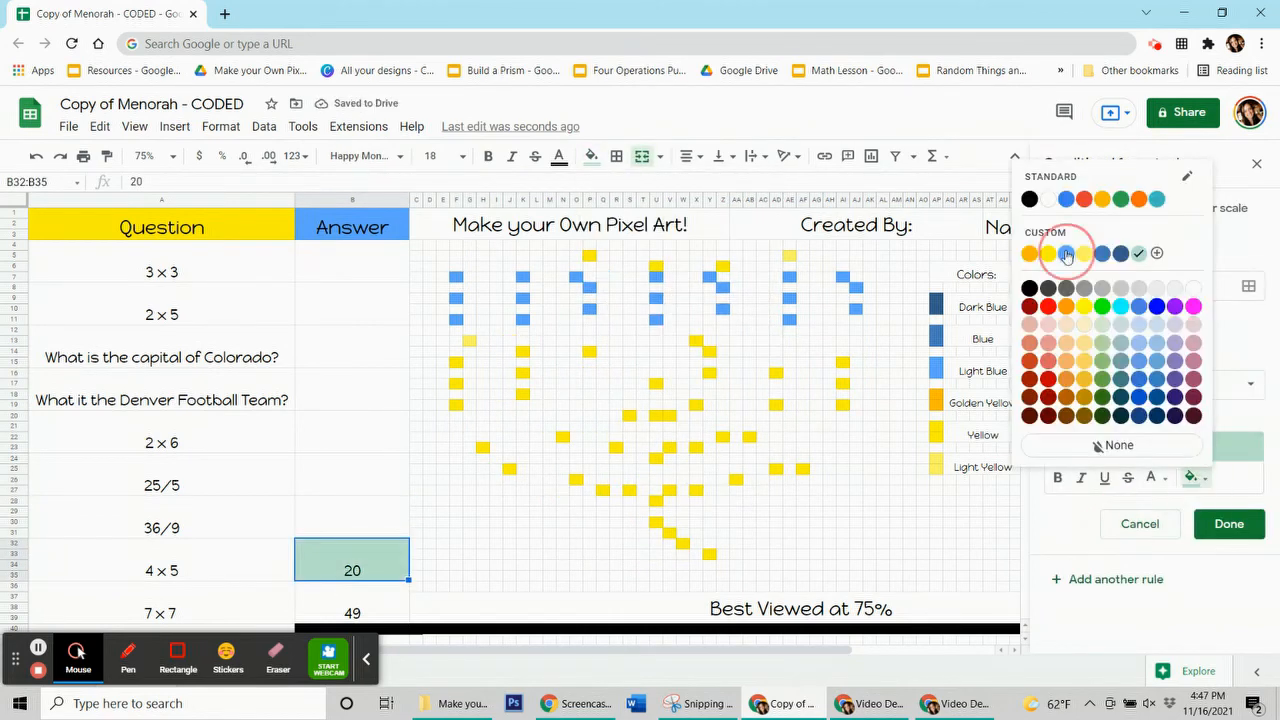
left_click(1063, 251)
left_click(1150, 384)
left_click(1100, 651)
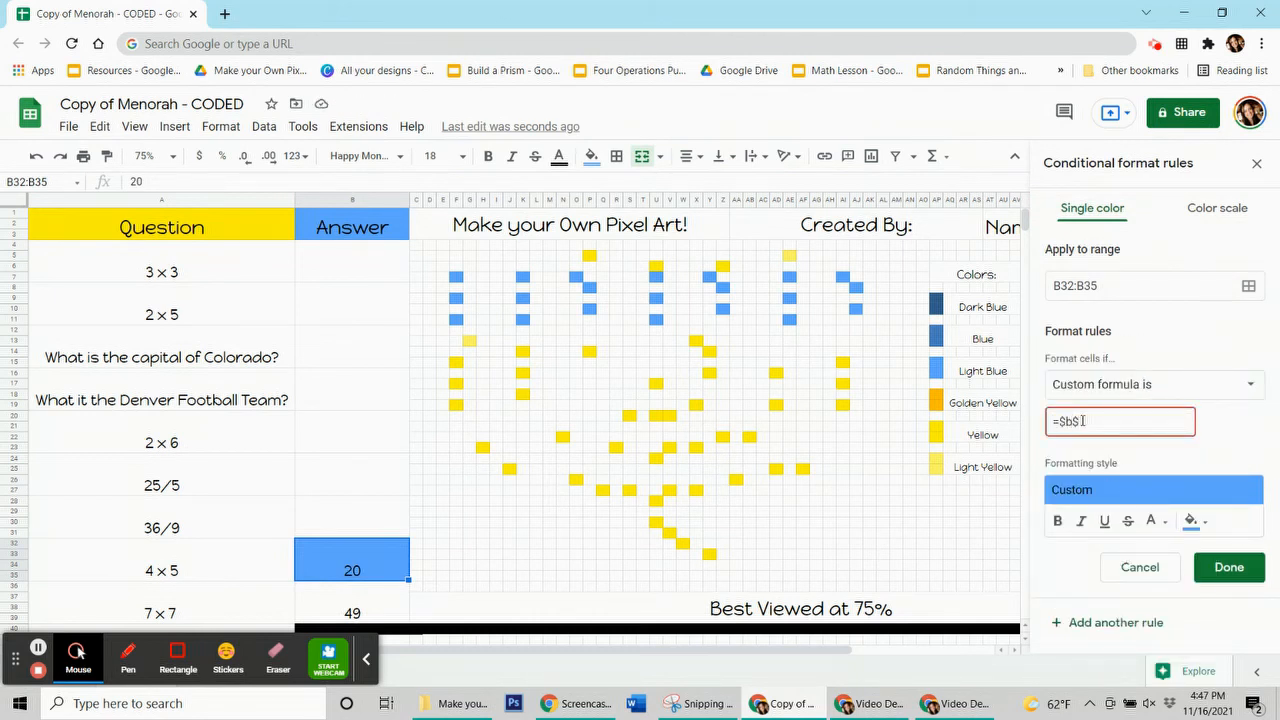
Add F7, F9, F11, K7, K9 and K11 to the light blue rule's range
left_click(1248, 286)
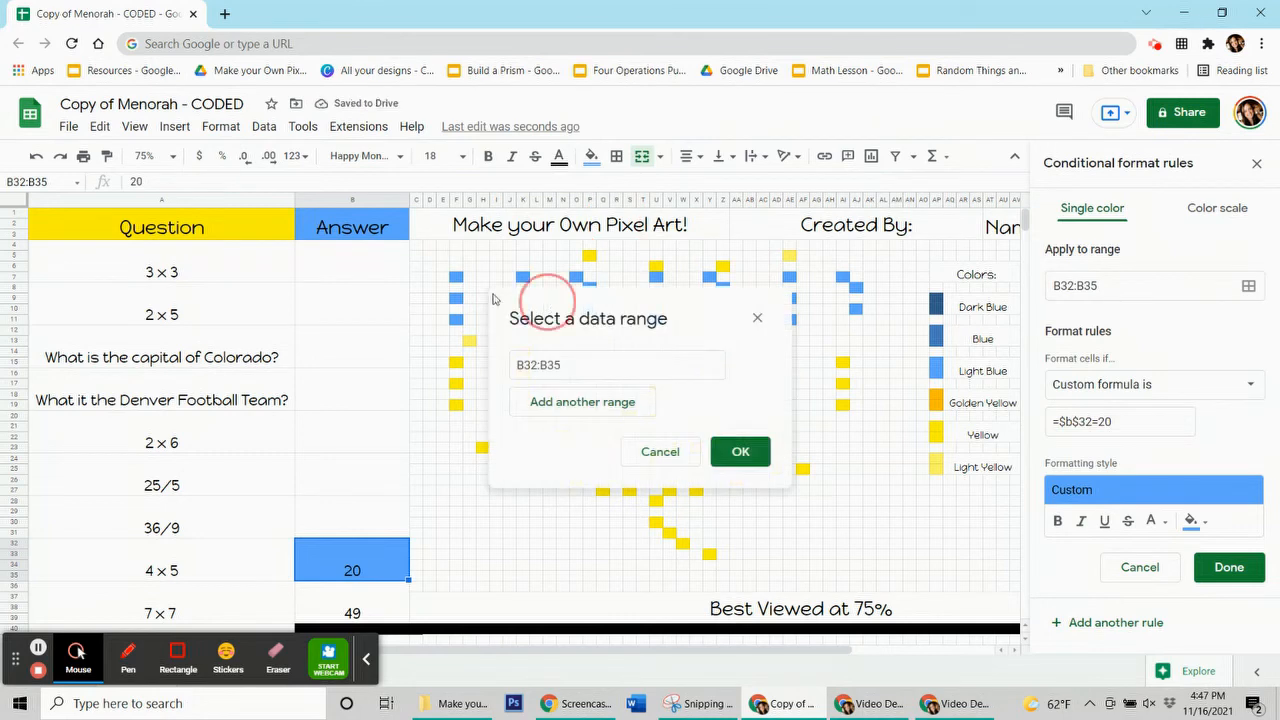
left_click(456, 298, "ctrl")
left_click(456, 319, "ctrl")
left_click(522, 276, "ctrl")
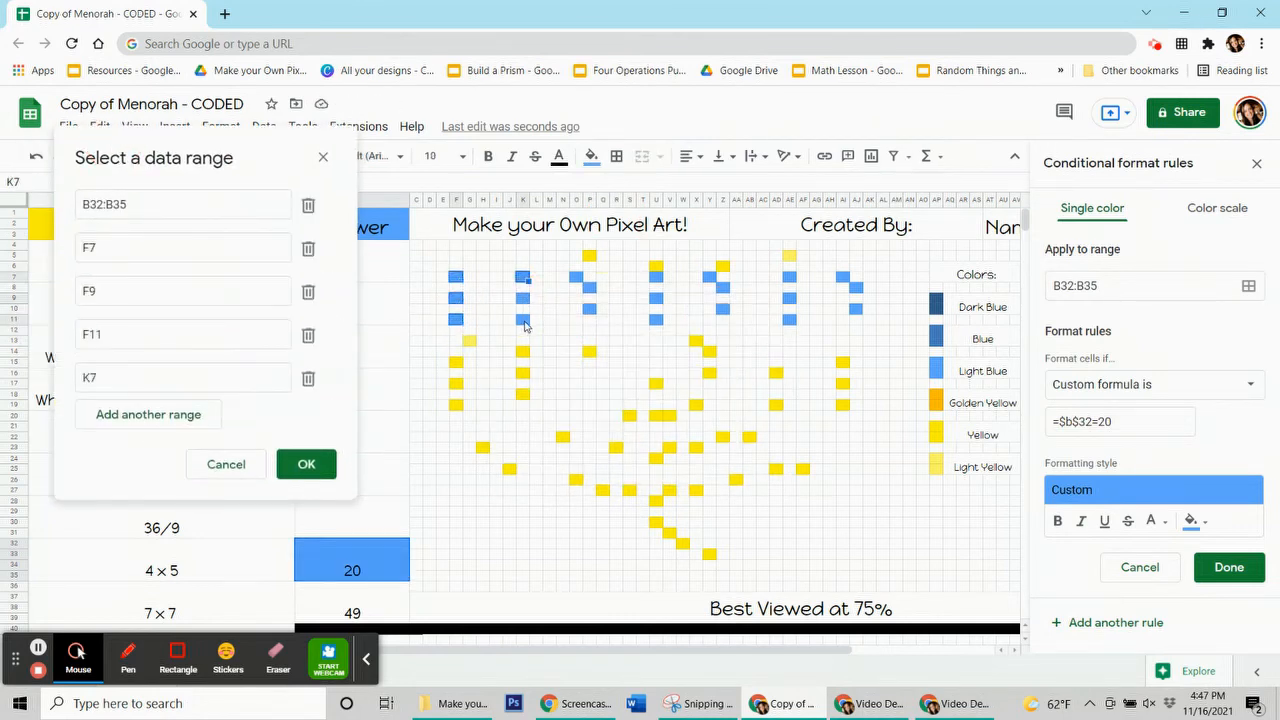
left_click(522, 298, "ctrl")
left_click(522, 319, "ctrl")
Add O7, P8, P10, U7, U9, U11, Y7, Z8 and Z10 to the light blue rule's range
left_click(576, 276, "ctrl")
left_click(589, 287, "ctrl")
left_click(589, 308, "ctrl")
left_click(655, 276, "ctrl")
left_click(655, 298, "ctrl")
left_click(655, 319, "ctrl")
left_click(709, 276, "ctrl")
left_click(722, 287, "ctrl")
left_click(722, 308, "ctrl")
Add AE7, AE9, AE11, AI7, AJ8 and AJ10 to the light blue rule's range and save the rule
left_click(789, 276, "ctrl")
left_click(789, 298, "ctrl")
left_click(789, 319, "ctrl")
left_click(842, 276, "ctrl")
left_click(856, 287, "ctrl")
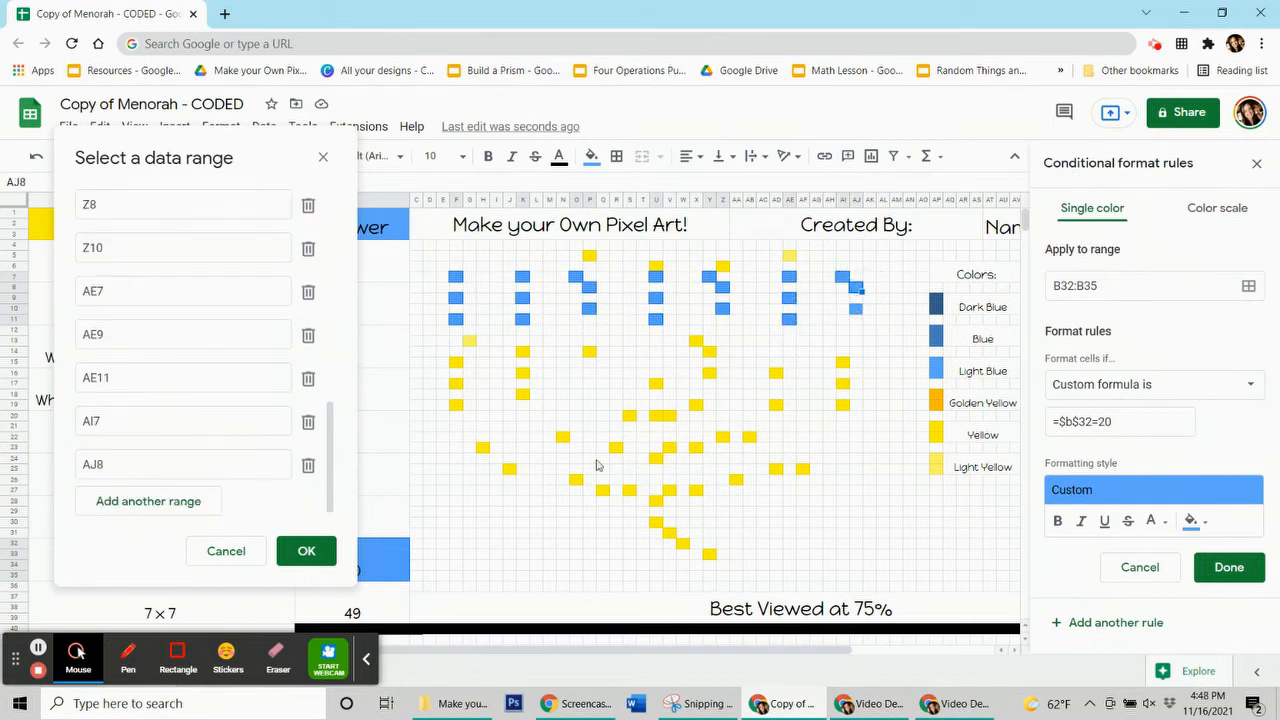
left_click(856, 308, "ctrl")
left_click(306, 551)
left_click(1229, 567)
Reset the fill of the coded light blue pixels and clear the answer from B32:B35
left_click(378, 575)
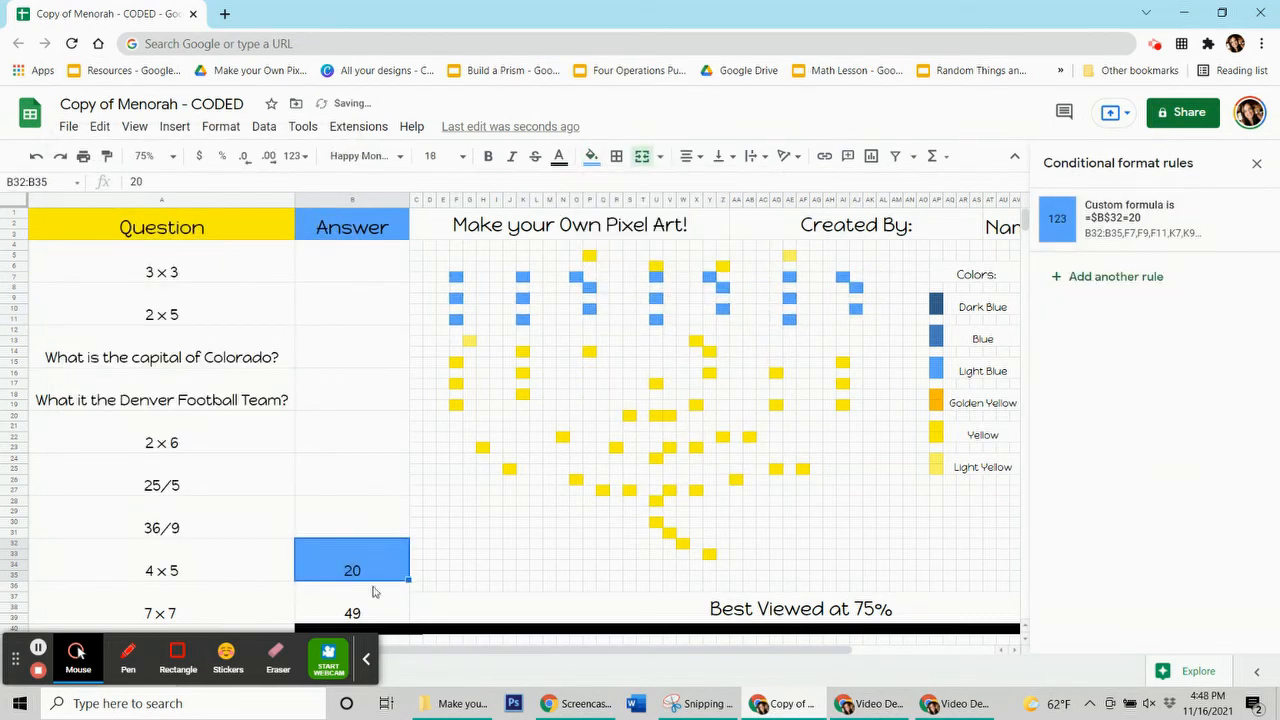
key("Delete")
key("Down")
Create a conditional formatting rule with yellow fill and the custom formula =$b$36=49, starting from pixel F15
left_click(456, 362)
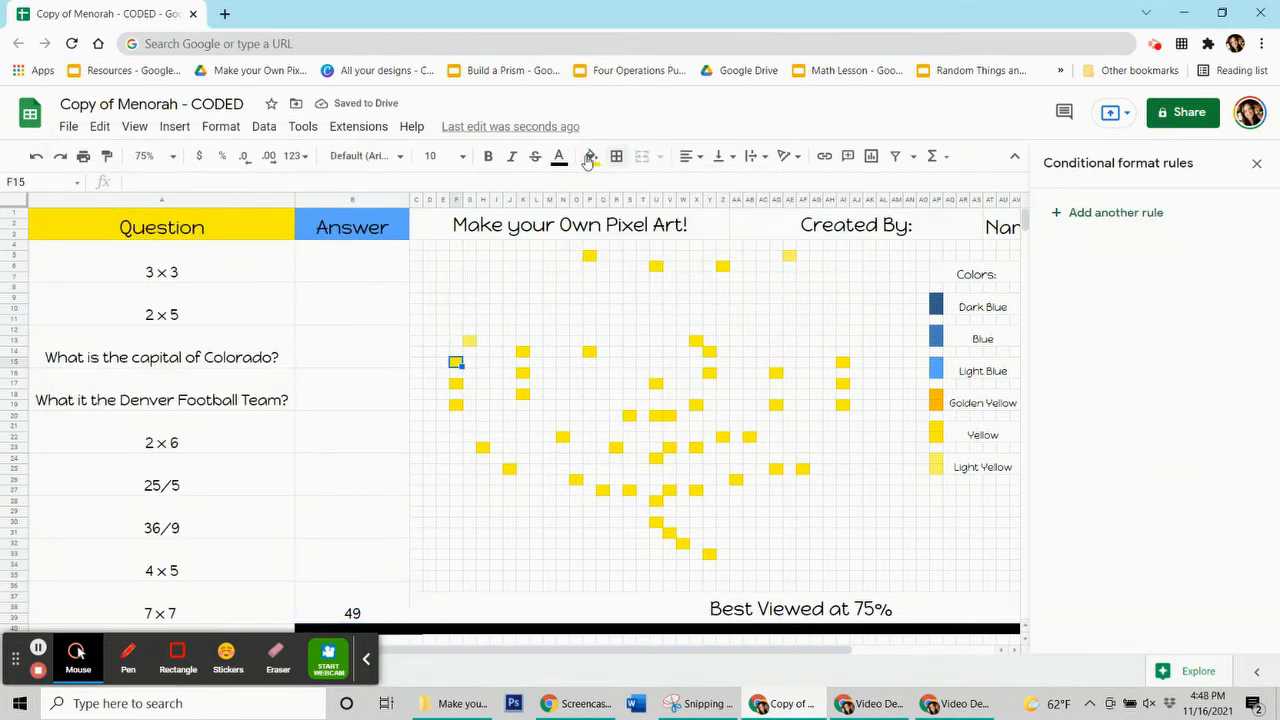
left_click(591, 155)
left_click(1066, 222)
left_click(1100, 223)
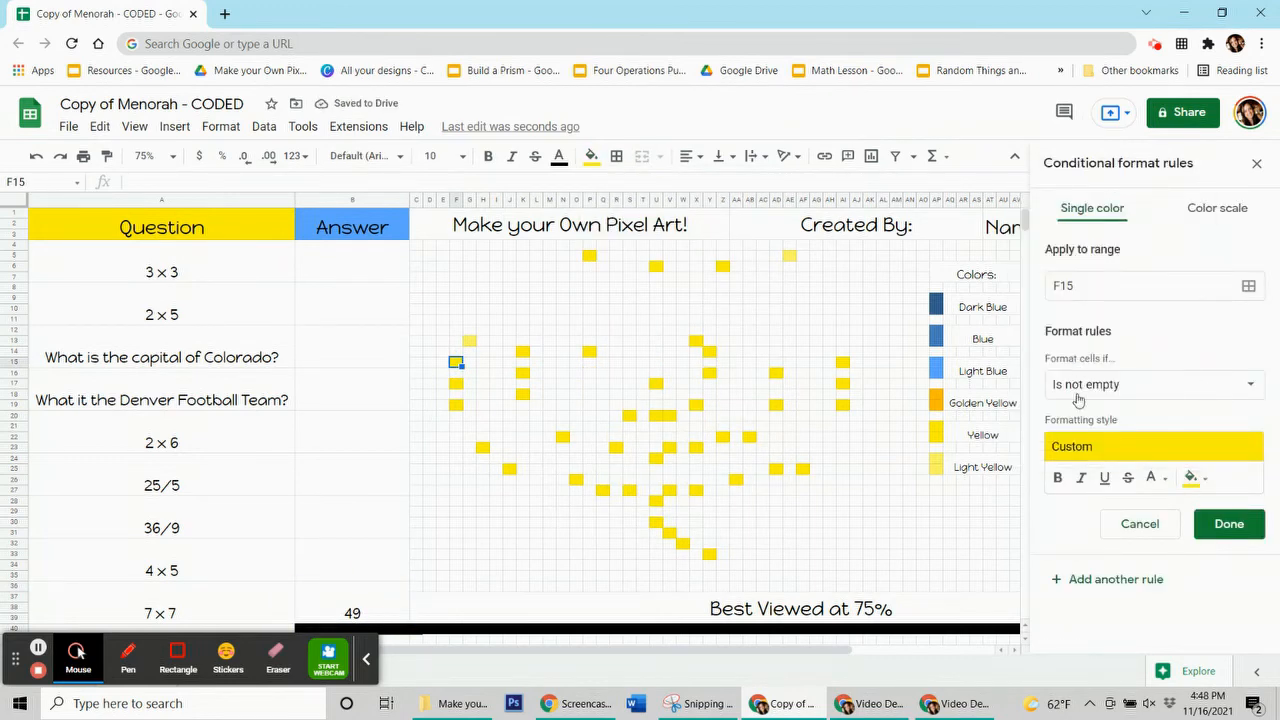
left_click(1078, 399)
left_click(350, 605)
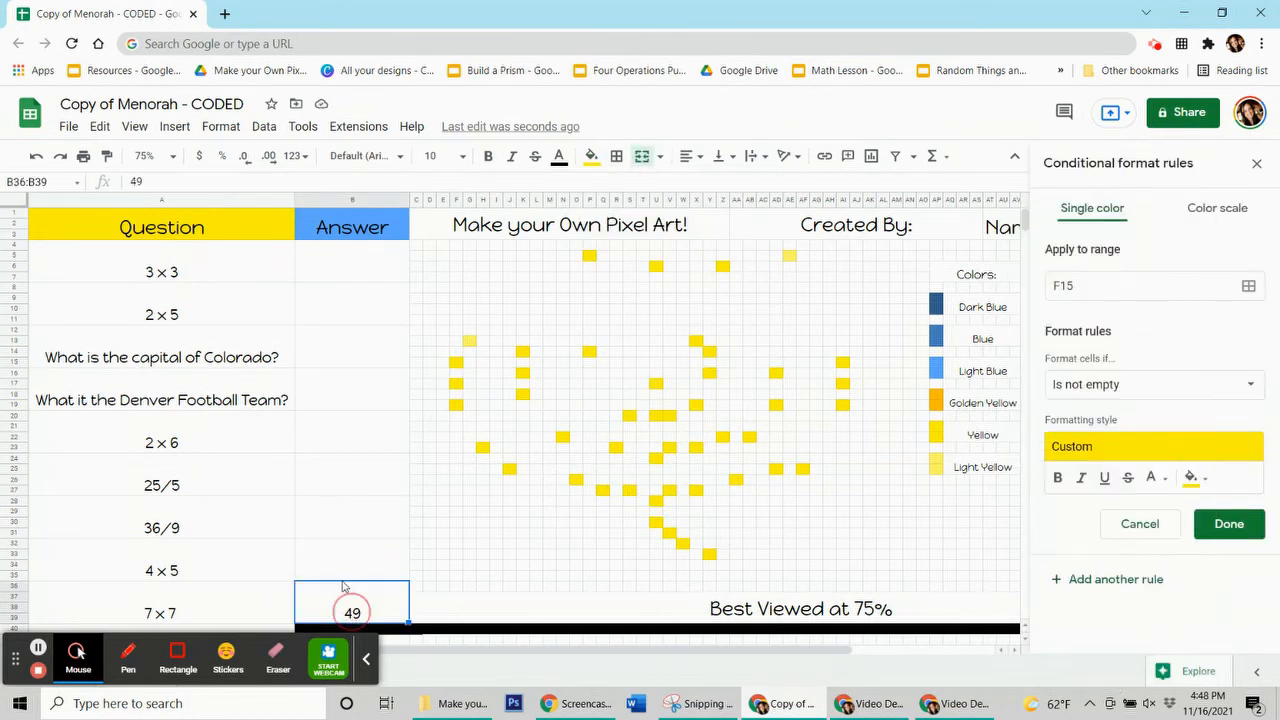
left_click(1185, 384)
left_click(1123, 654)
left_click(1115, 420)
type("=$b$36=49")
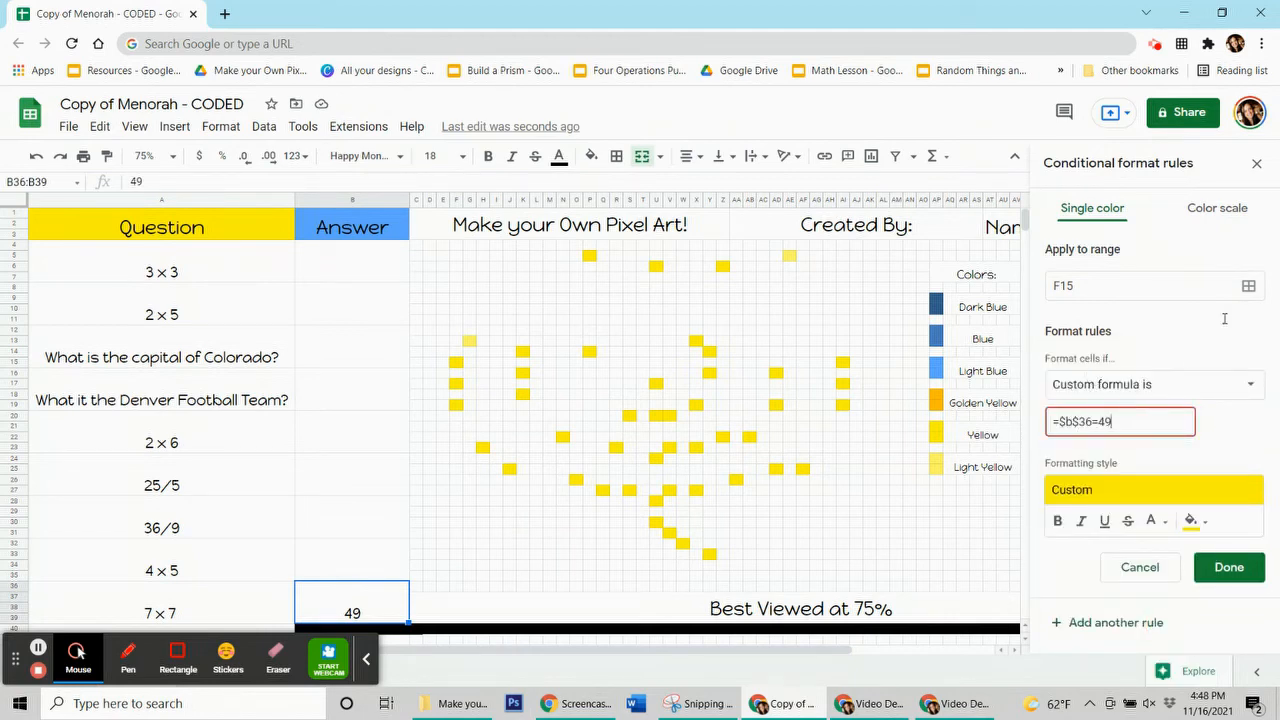
Set the yellow rule's range to B36:B39, F15, F17, F19, G13 and H23
left_click(1248, 285)
left_click_drag(631, 297, 184, 199)
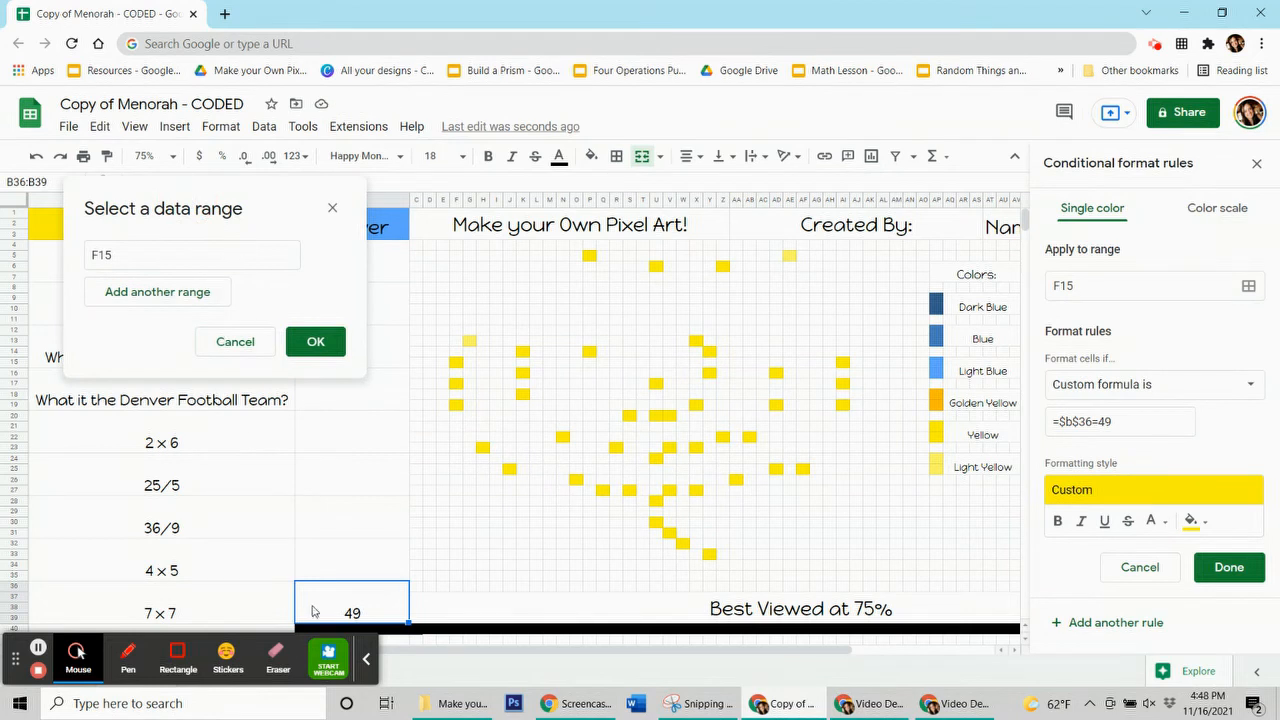
left_click(456, 361, "ctrl")
left_click(456, 383, "ctrl")
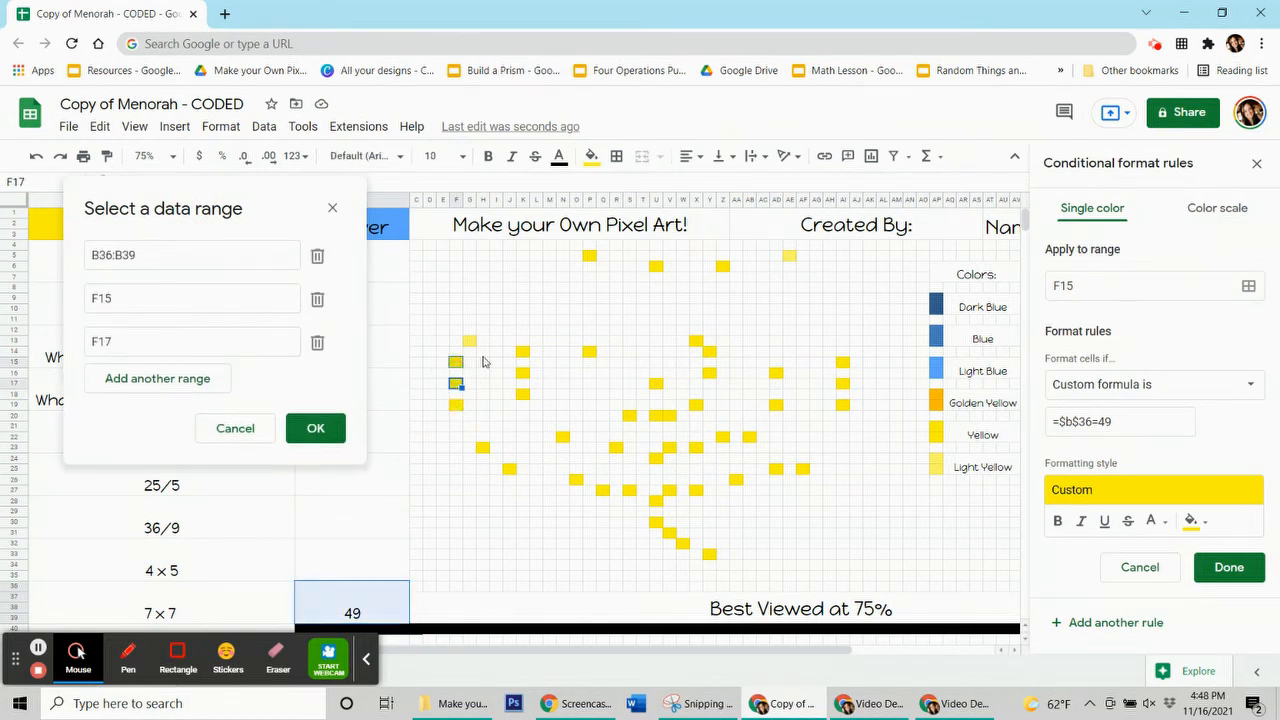
left_click(456, 404, "ctrl")
left_click(469, 340, "ctrl")
left_click(482, 447, "ctrl")
Add J25, K14, K16, K18, N22 and O26 to the yellow rule's range
left_click(509, 468, "ctrl")
left_click(522, 351, "ctrl")
left_click(522, 372, "ctrl")
left_click(522, 393, "ctrl")
left_click(562, 436, "ctrl")
left_click(576, 479, "ctrl")
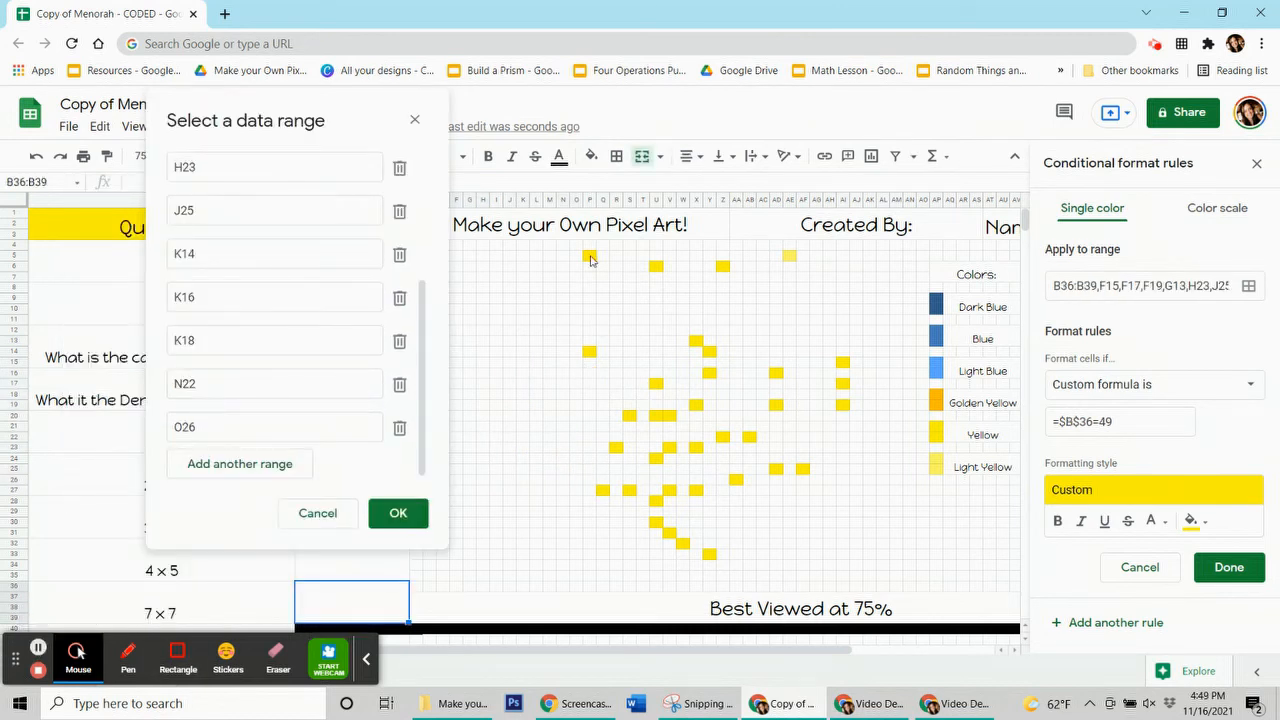
Add P5, P14, Q27, S27, R23, S20, U6, U17, U20 and U24 to the yellow rule's range
left_click(589, 255, "ctrl")
left_click(589, 351, "ctrl")
left_click(602, 490, "ctrl")
left_click(629, 490, "ctrl")
left_click(616, 447, "ctrl")
left_click(629, 415, "ctrl")
left_click(656, 266, "ctrl")
left_click(656, 383, "ctrl")
left_click(656, 415, "ctrl")
left_click(656, 458, "ctrl")
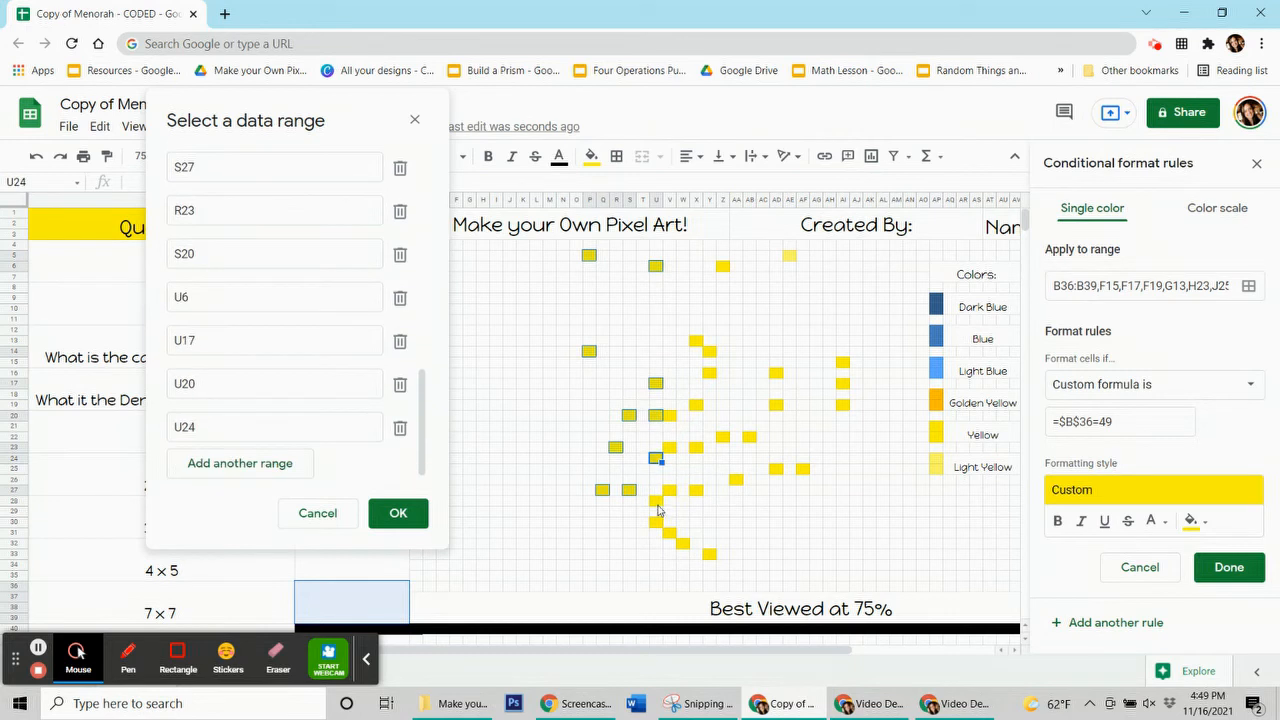
Add U28, U30, W32, V31, Y33, X27, V27, X23 and V23 to the yellow rule's range
left_click(656, 500, "ctrl")
left_click(656, 522, "ctrl")
left_click(682, 543, "ctrl")
left_click(669, 532, "ctrl")
left_click(709, 554, "ctrl")
left_click(696, 490, "ctrl")
left_click(669, 490, "ctrl")
left_click(696, 447, "ctrl")
left_click(669, 447, "ctrl")
Add V20, X19, Y16, Y14, X13, Z6, Z22, AA26 and AB22 to the yellow rule's range
left_click_drag(656, 415, 669, 415)
left_click(696, 404, "ctrl")
left_click(709, 372, "ctrl")
left_click(709, 351, "ctrl")
left_click(696, 340, "ctrl")
left_click(722, 266, "ctrl")
left_click(722, 436, "ctrl")
left_click(736, 479, "ctrl")
left_click(749, 436, "ctrl")
Add AF25, AD25, AD19, AD16, AE5, AI15, AI17 and AI19 to the yellow rule's range and save the rule
left_click(802, 468, "ctrl")
left_click(776, 468, "ctrl")
left_click(776, 404, "ctrl")
left_click(776, 372, "ctrl")
left_click(789, 255, "ctrl")
left_click(843, 362, "ctrl")
left_click(843, 383, "ctrl")
left_click(843, 404, "ctrl")
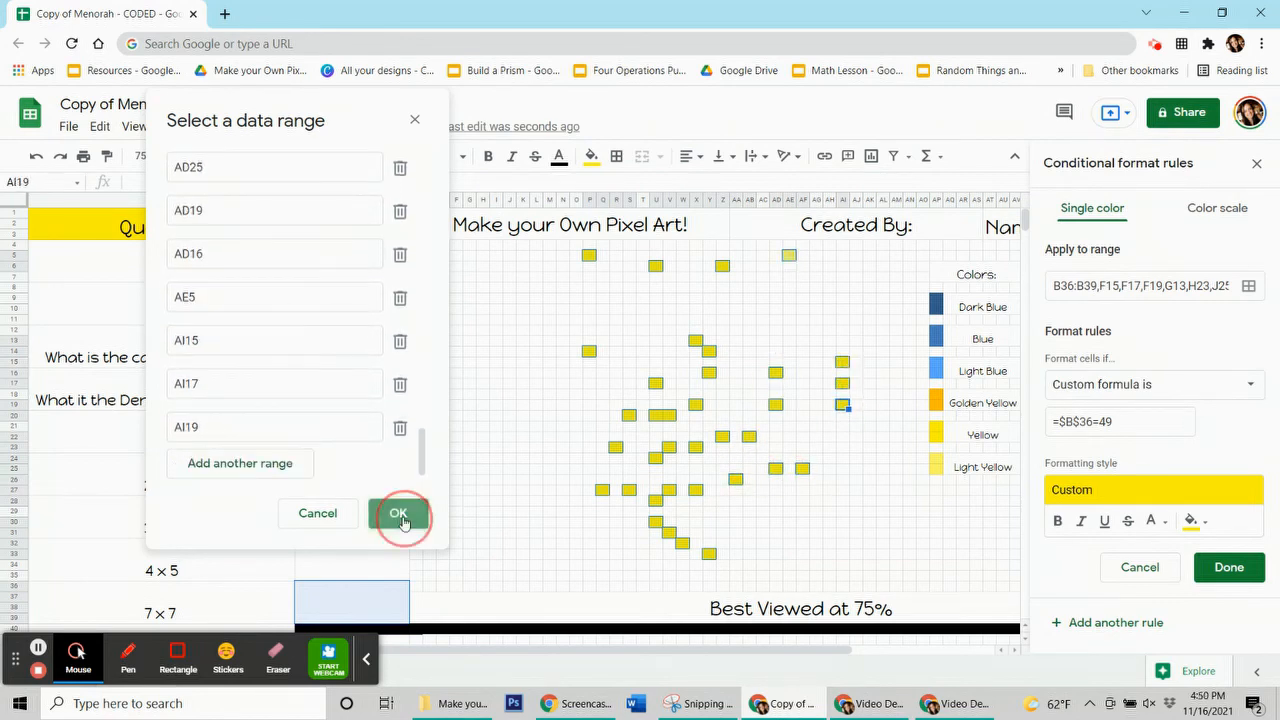
left_click(398, 513)
left_click(1228, 567)
Reset the fill of the remaining coded yellow pixels
left_click(591, 156)
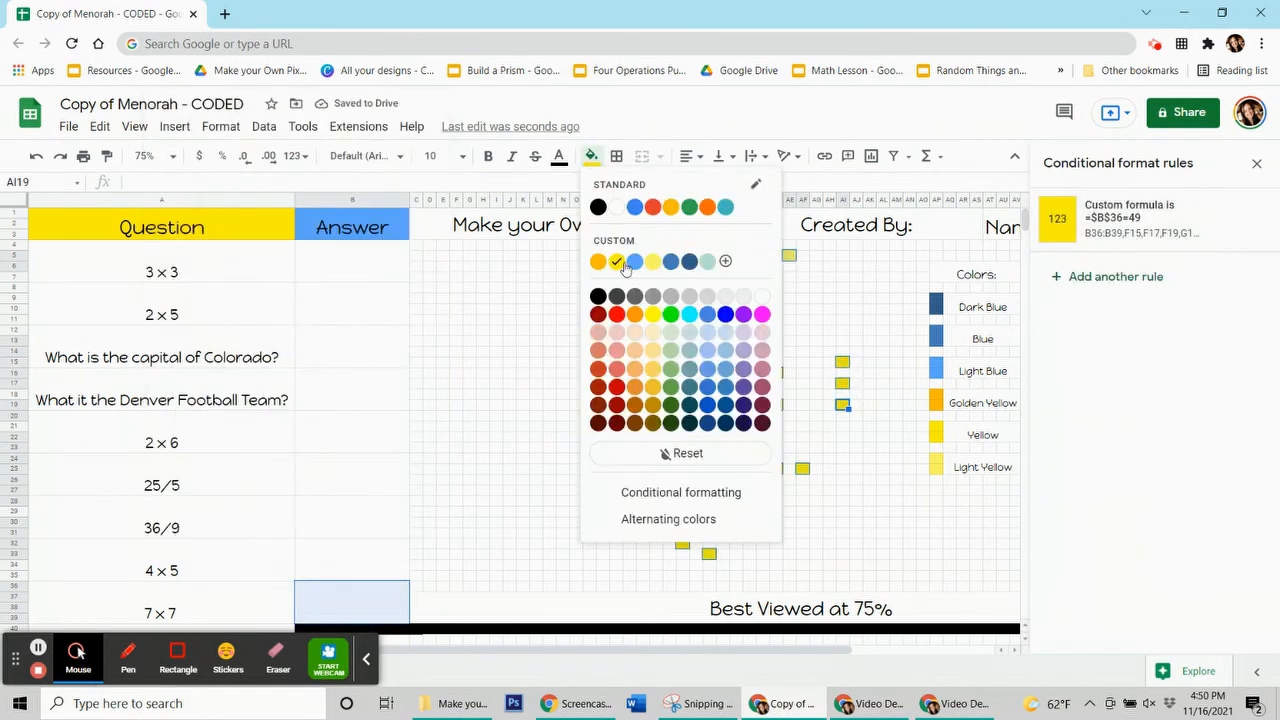
left_click(363, 558)
Test the rules with the answers 9, 10, Denver, Broncos, 12, 5, 4, 20 and 49, and close the conditional format rules
left_click(350, 262)
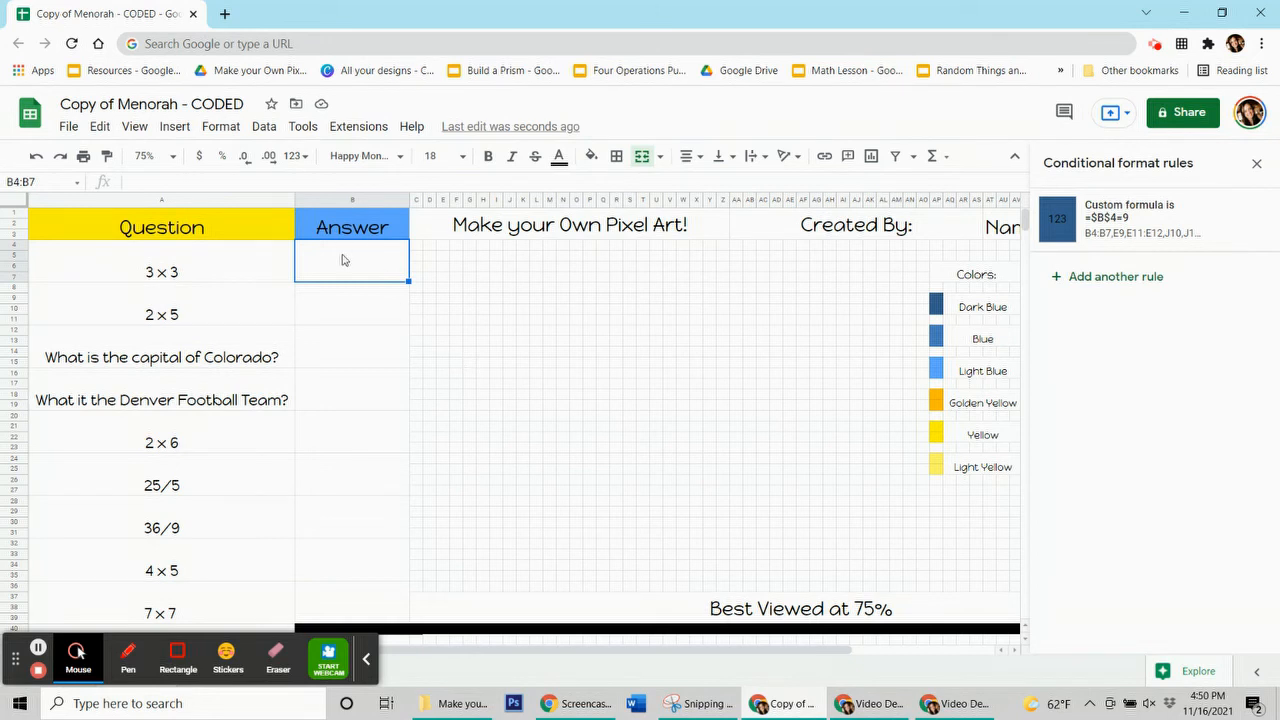
left_click(331, 364)
left_click(343, 405)
left_click(352, 440)
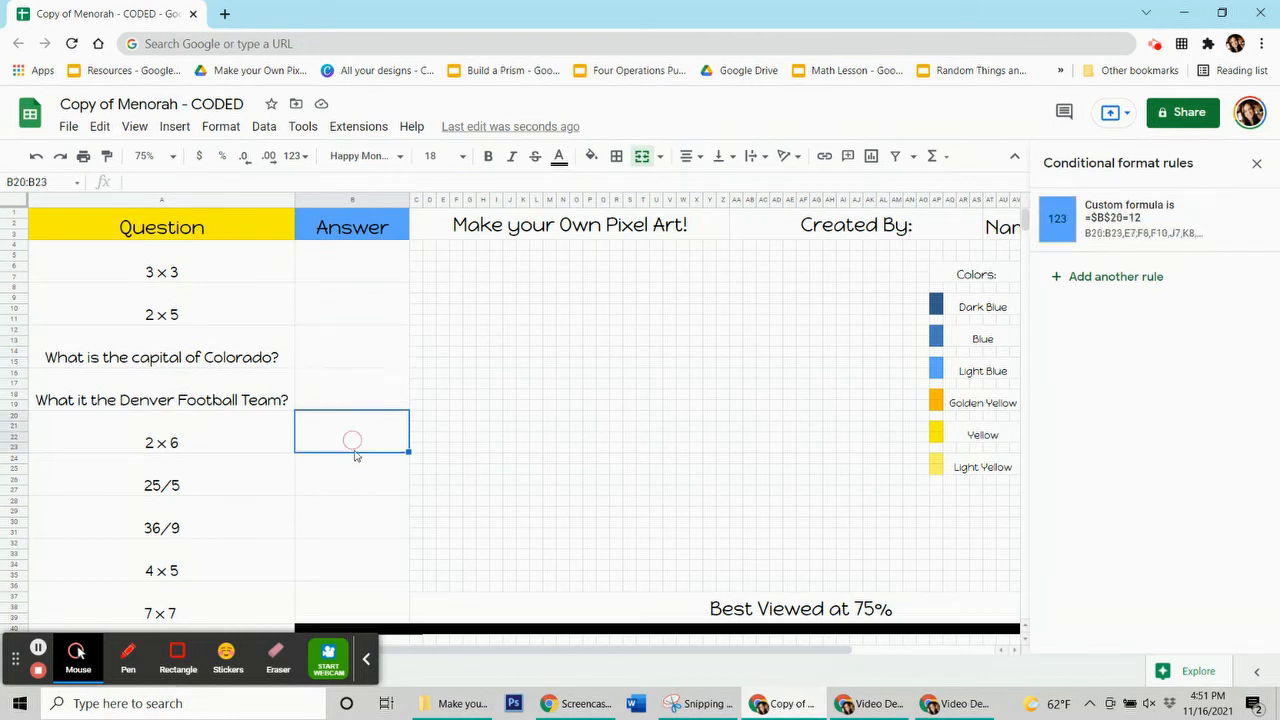
left_click(358, 495)
left_click(367, 528)
left_click(371, 567)
left_click(378, 601)
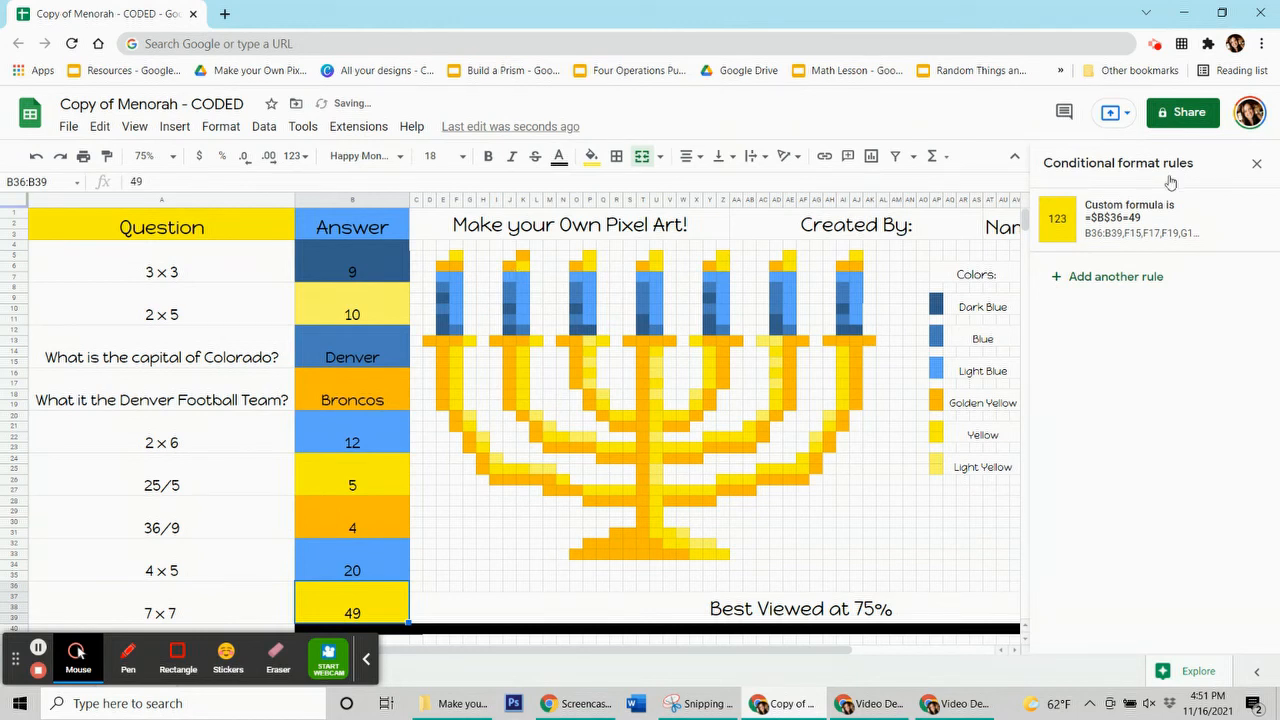
left_click(1256, 166)
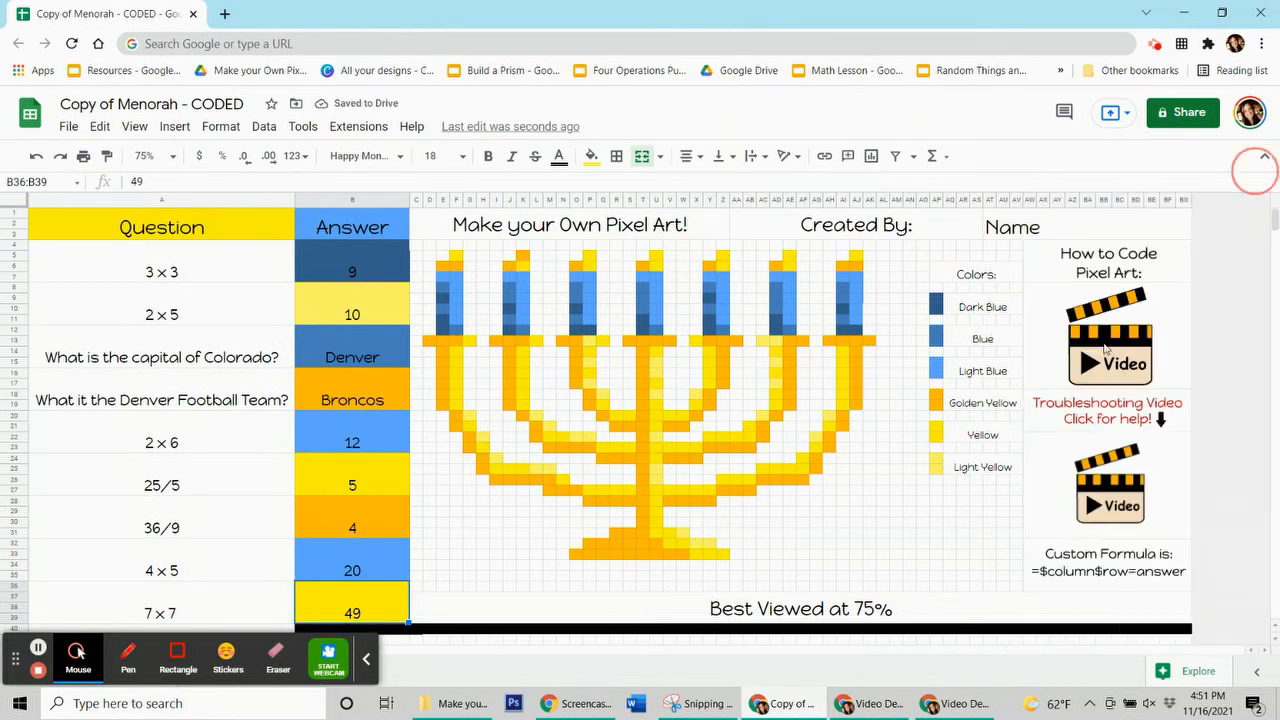
Clear all the answers from B4:B39 to blank the pixel art
mouse_move(1125, 518)
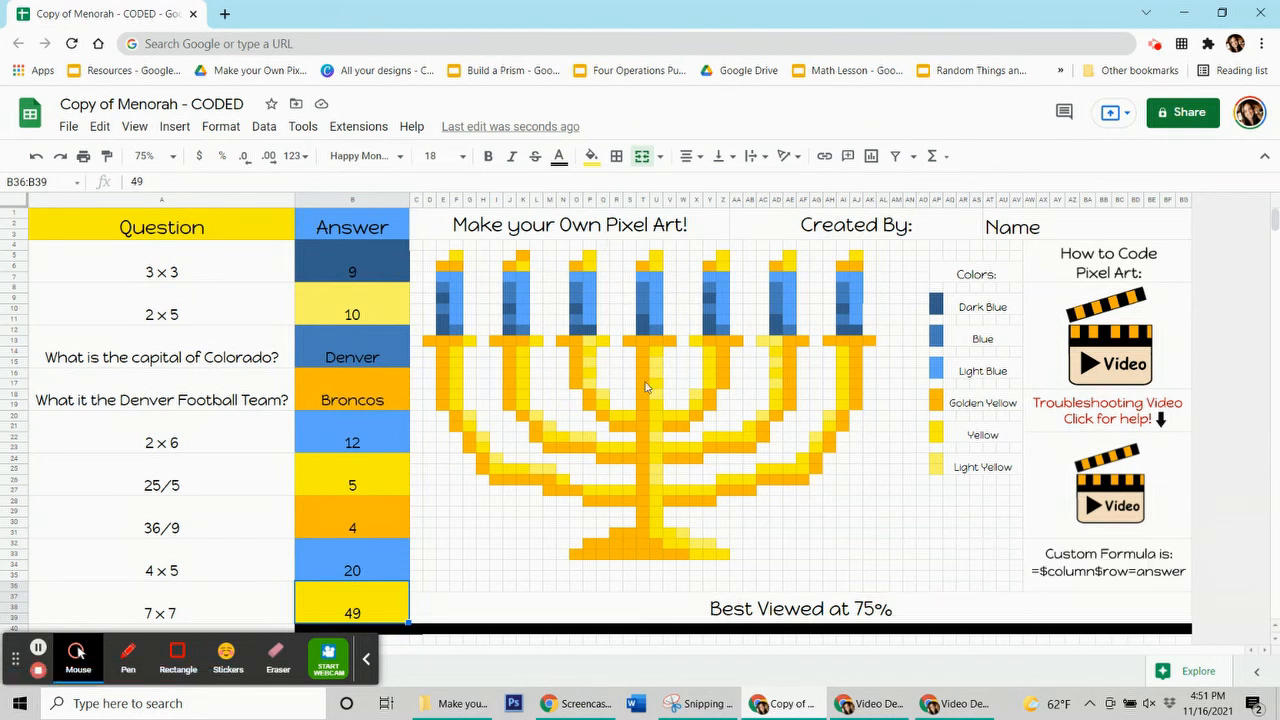
left_click(550, 545)
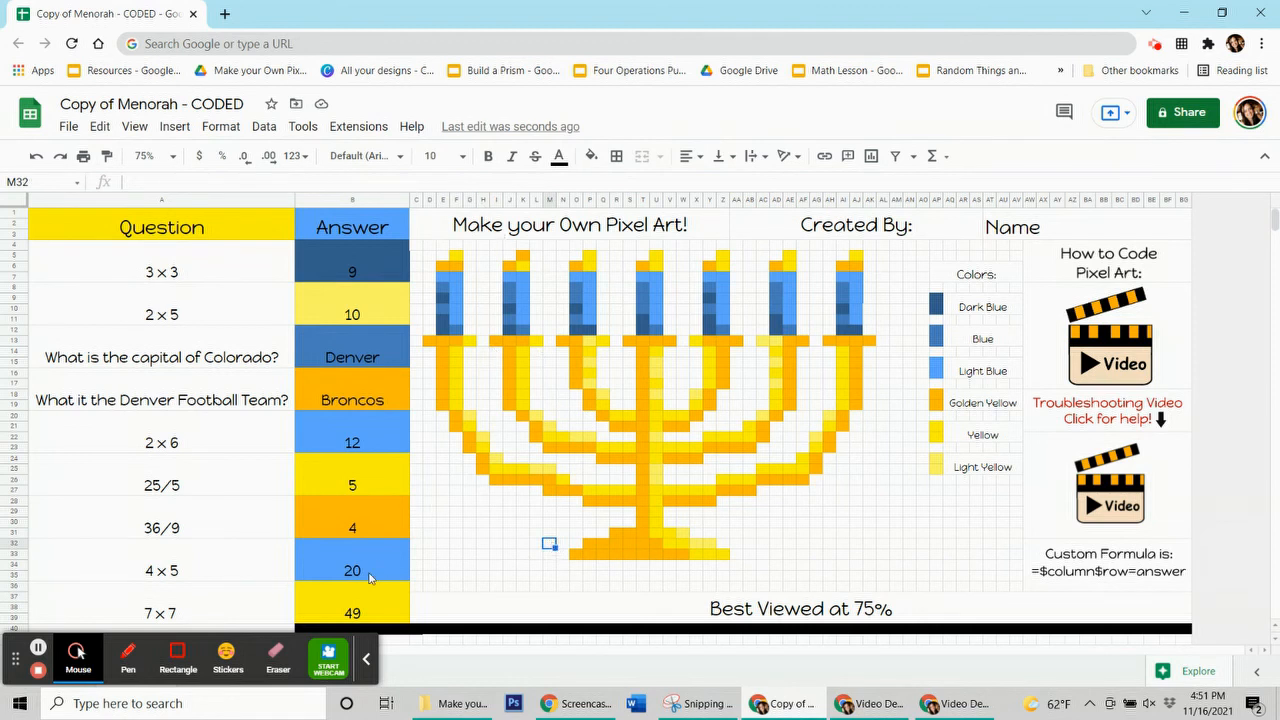
left_click(372, 612)
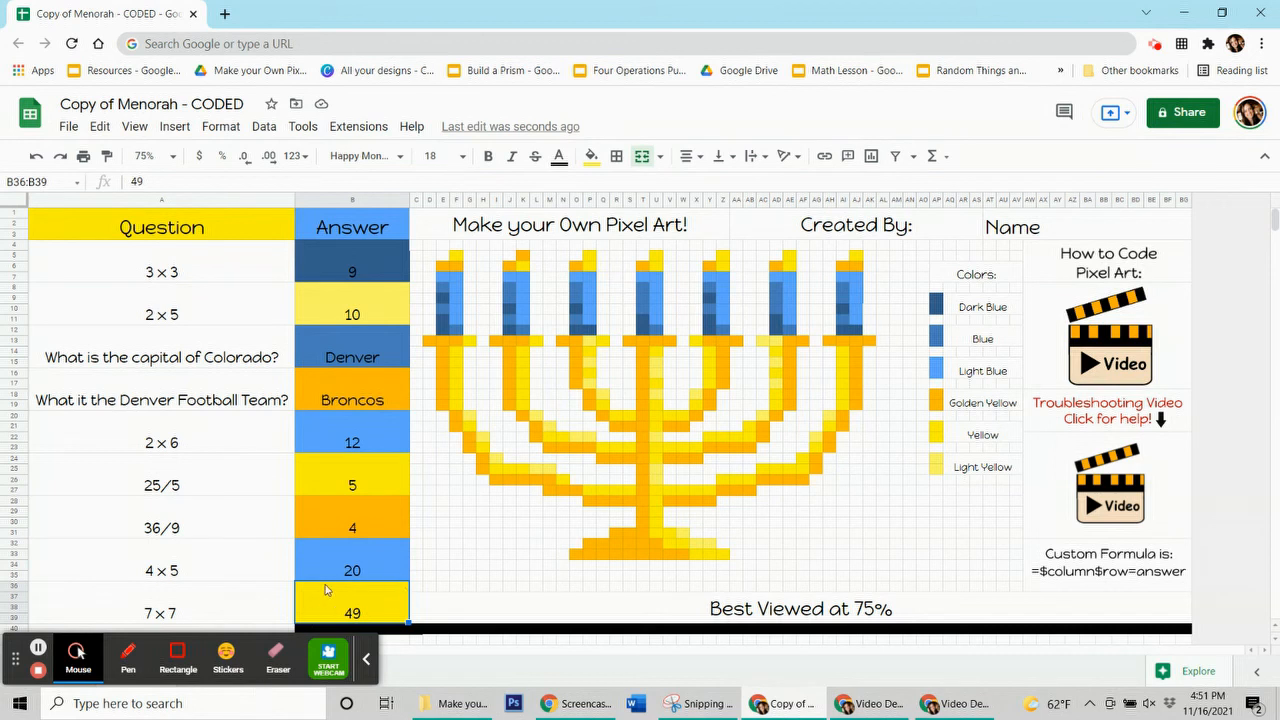
left_click_drag(320, 262, 330, 412)
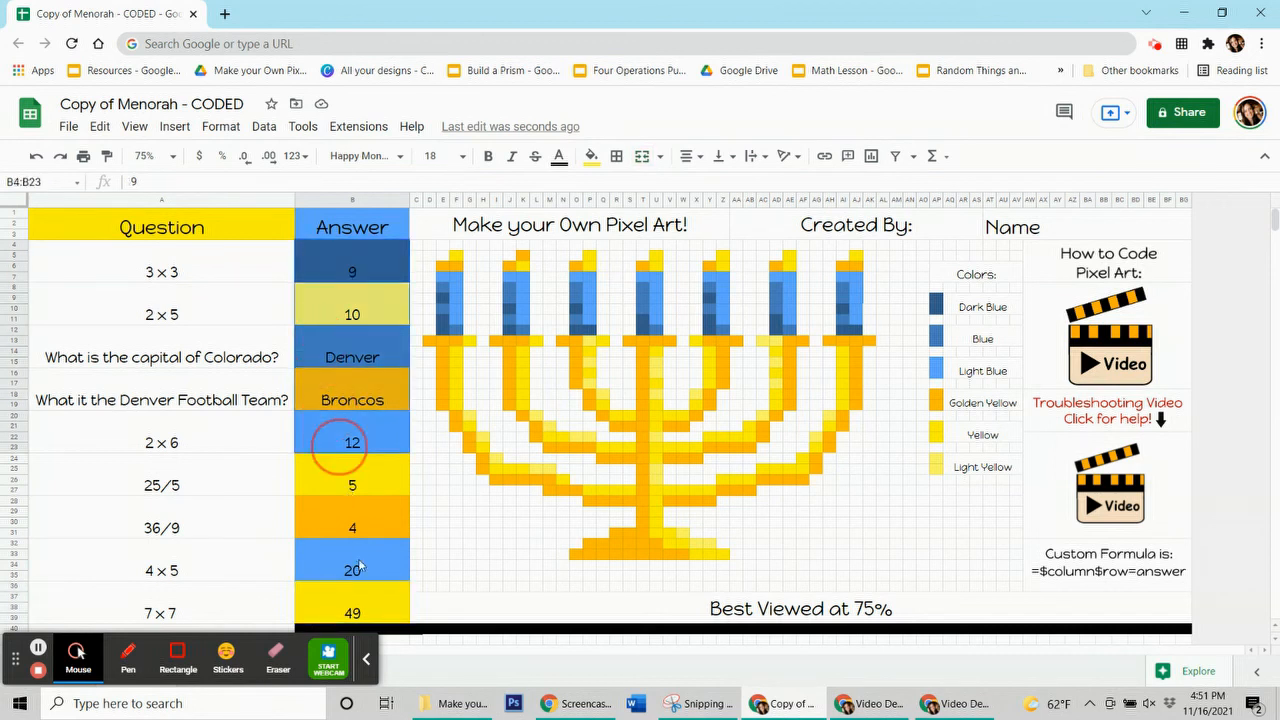
left_click(371, 593, "shift")
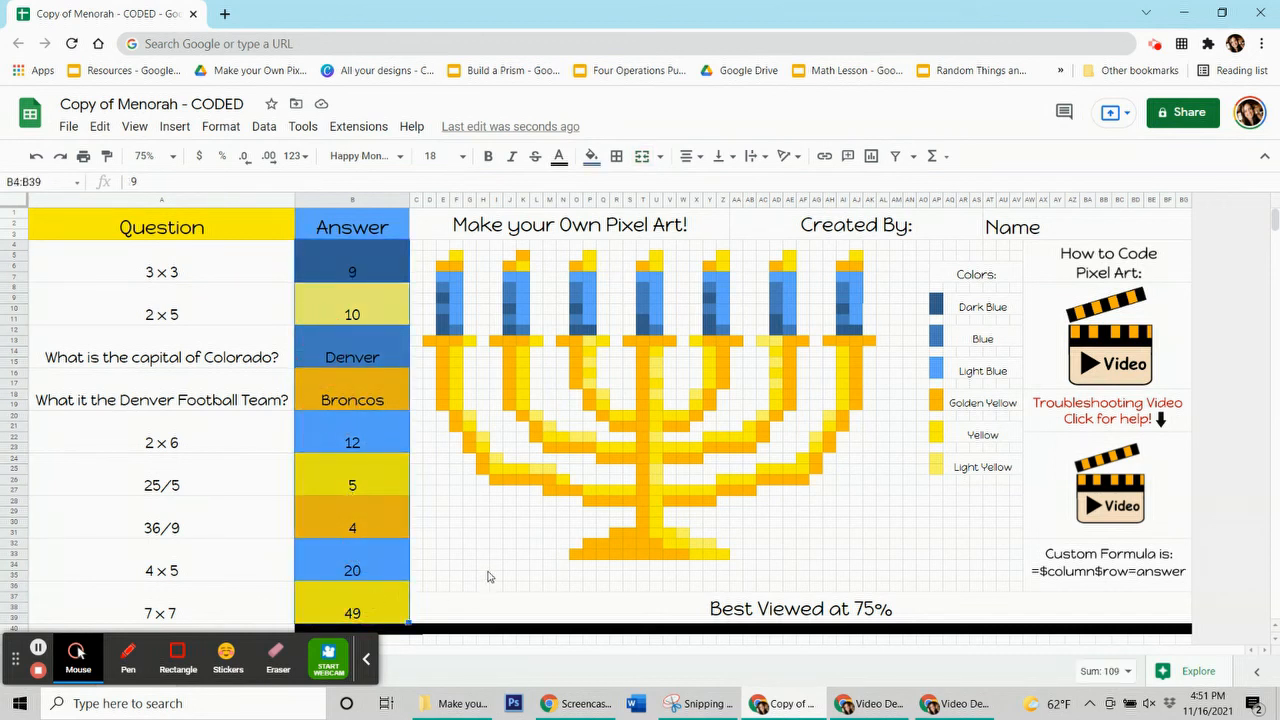
key("Delete")
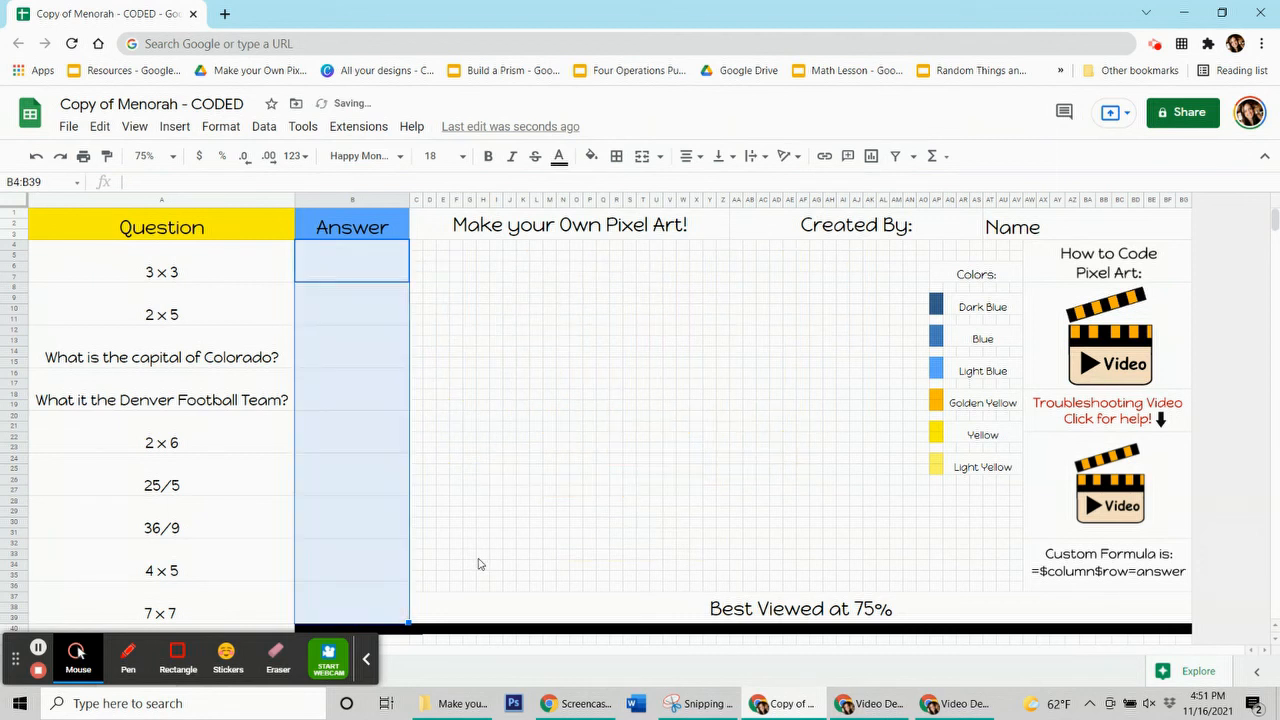
left_click(481, 556)
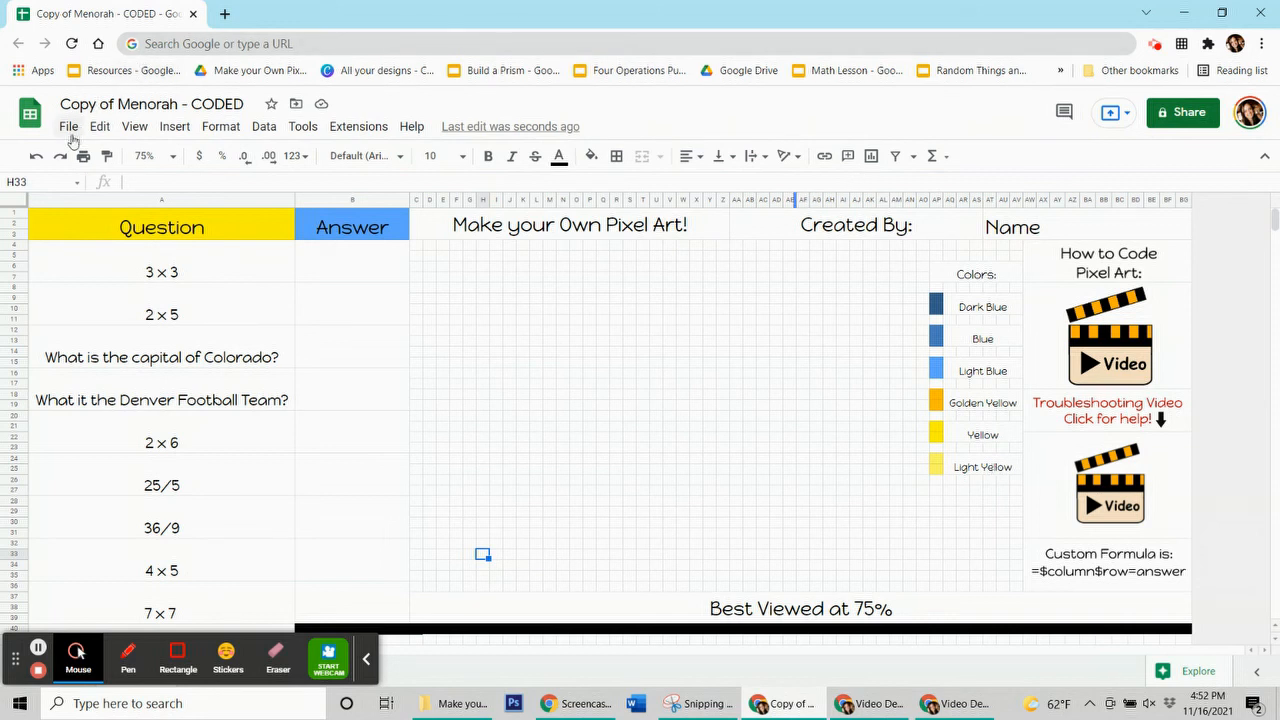
key("alt+f")
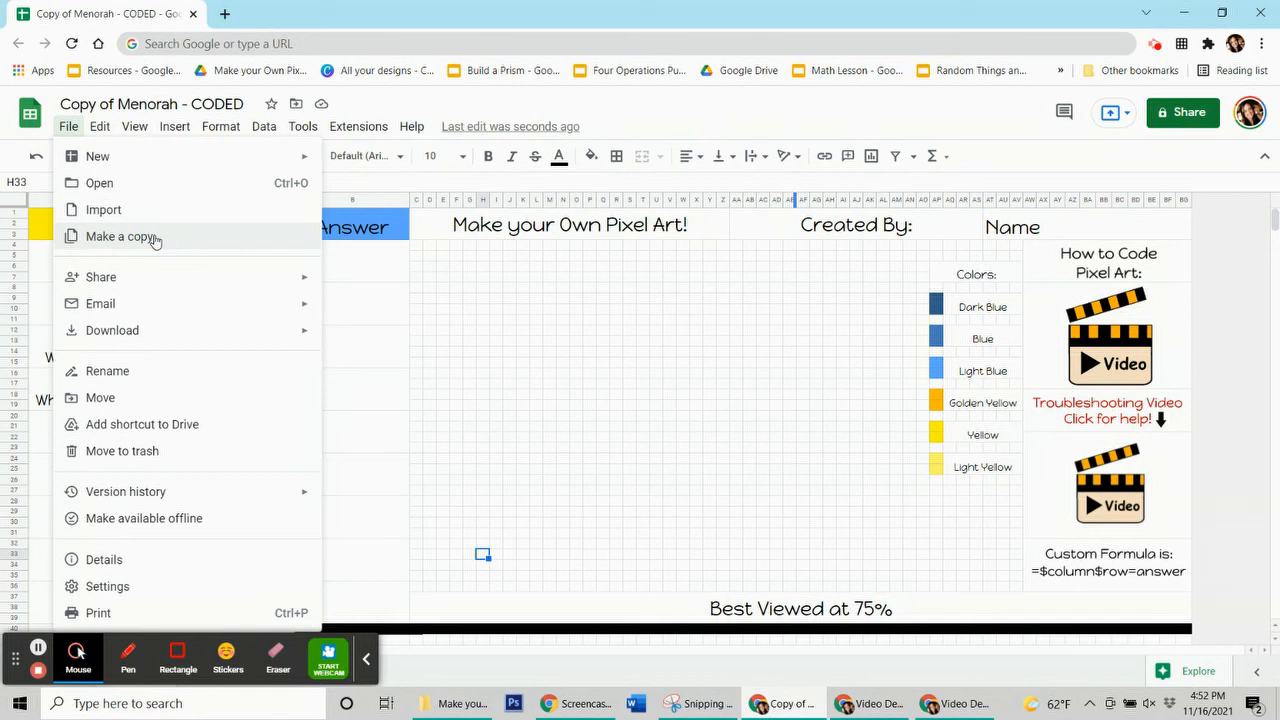
left_click(657, 391)
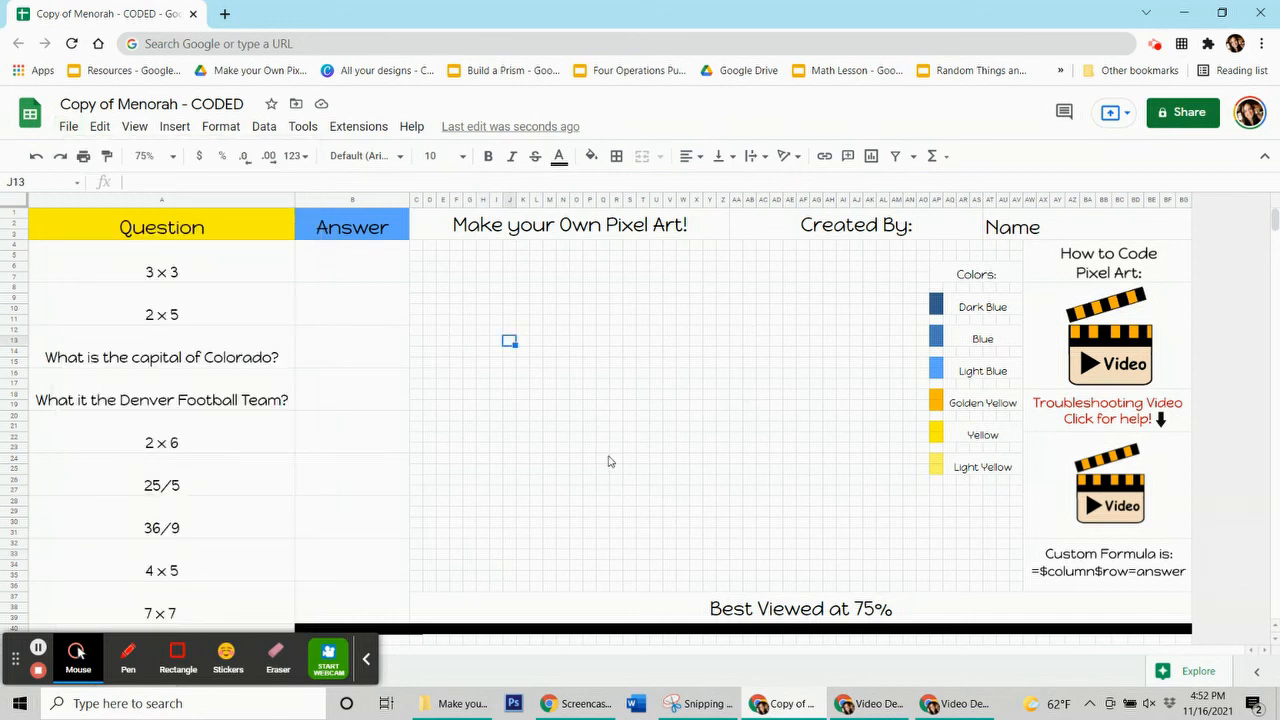